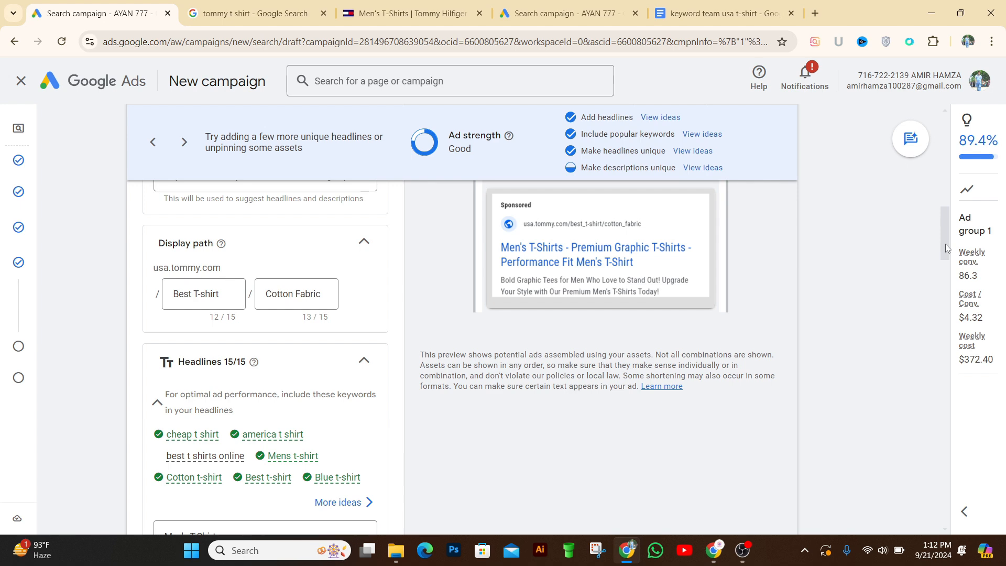
- Review the ad's headlines and descriptions, and switch to the other search campaign draft
drag(946, 244, 963, 263)
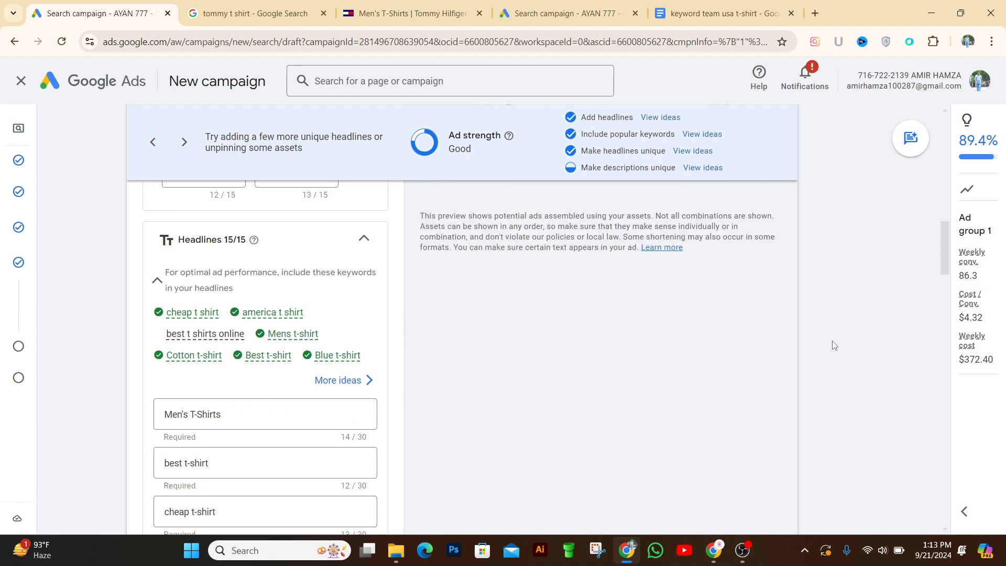
drag(947, 248, 948, 335)
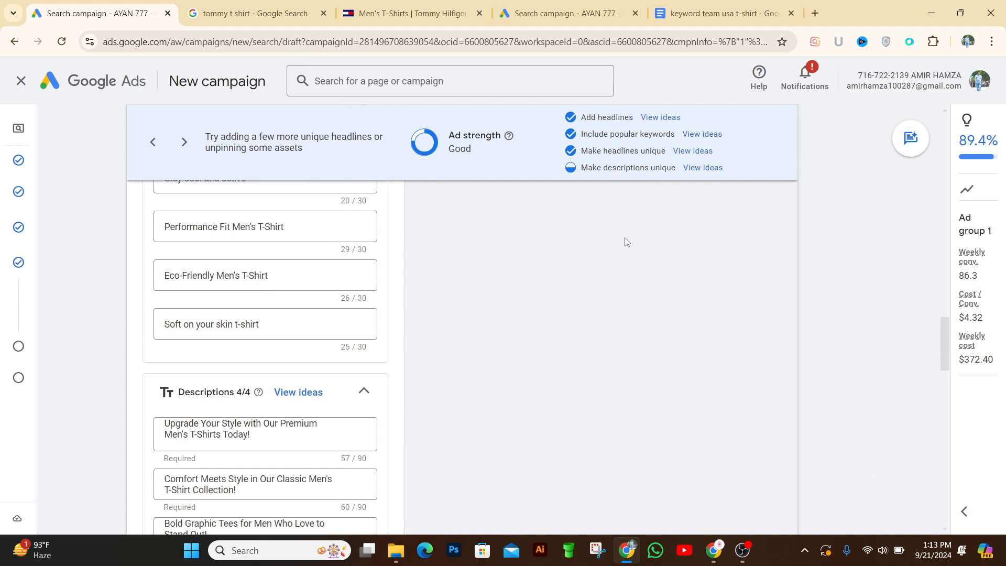
click(563, 13)
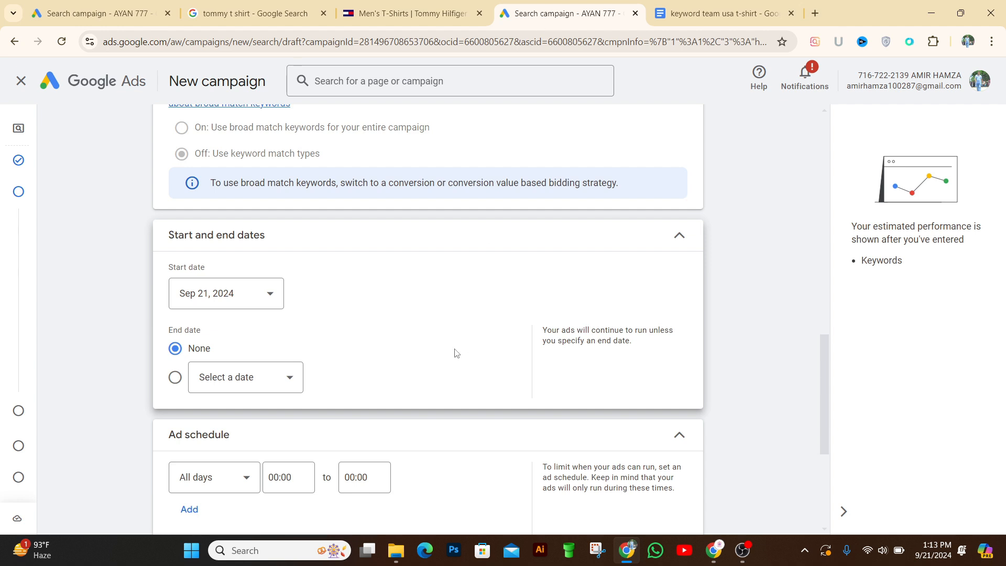
- Review the language, broad match and date settings, and view the start date calendar without changing it
drag(823, 372, 817, 342)
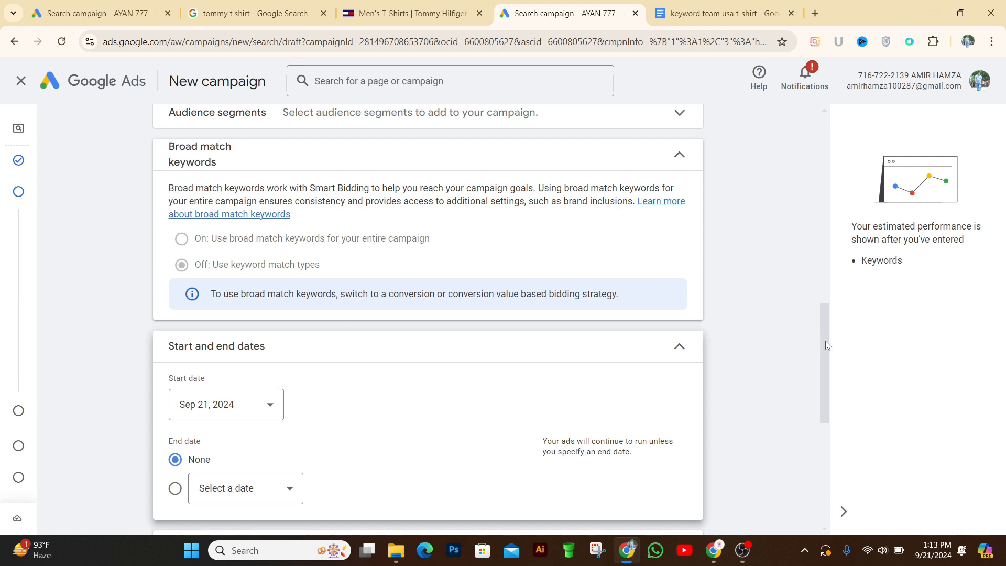
drag(826, 340, 832, 268)
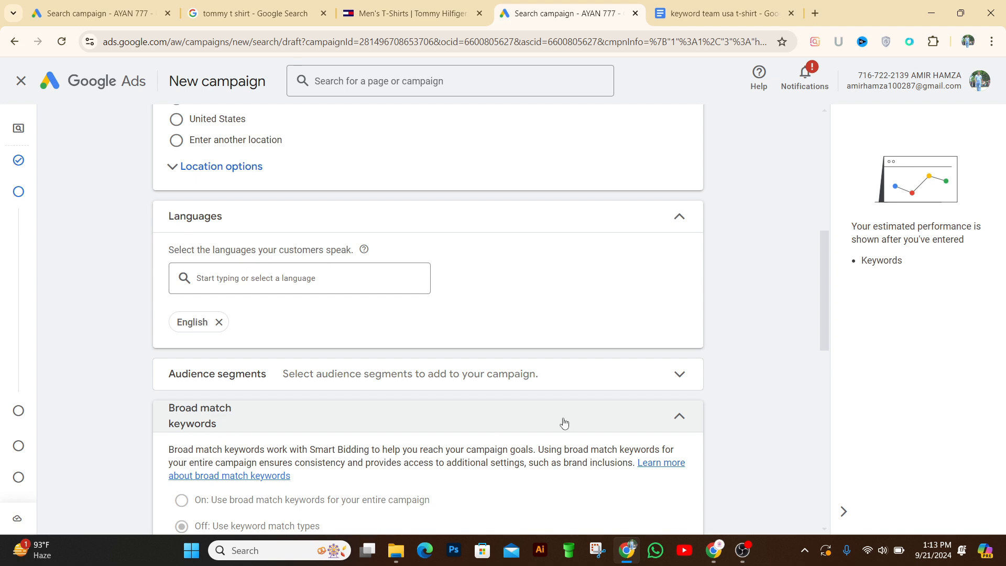
scroll(825, 326, down, 6)
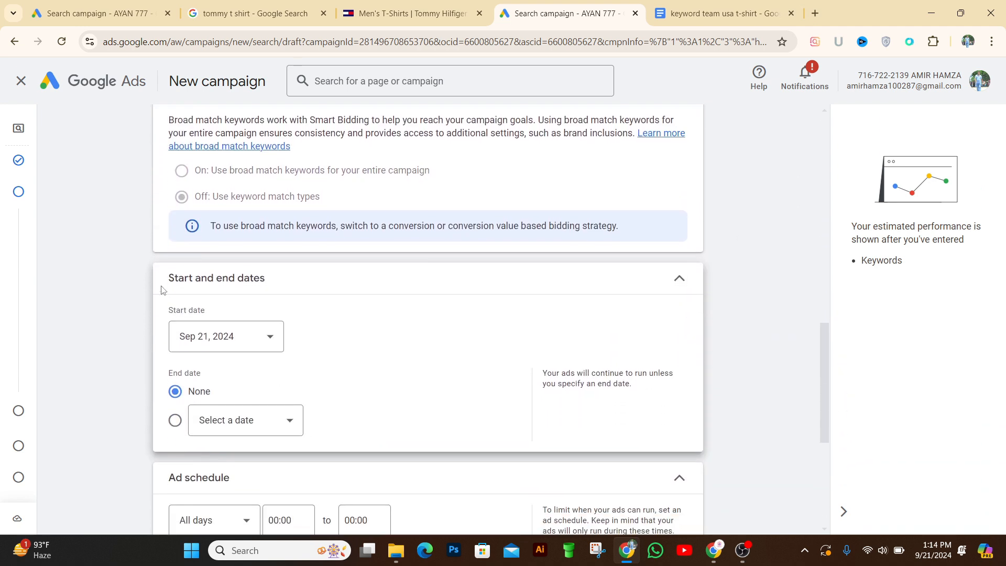
click(270, 342)
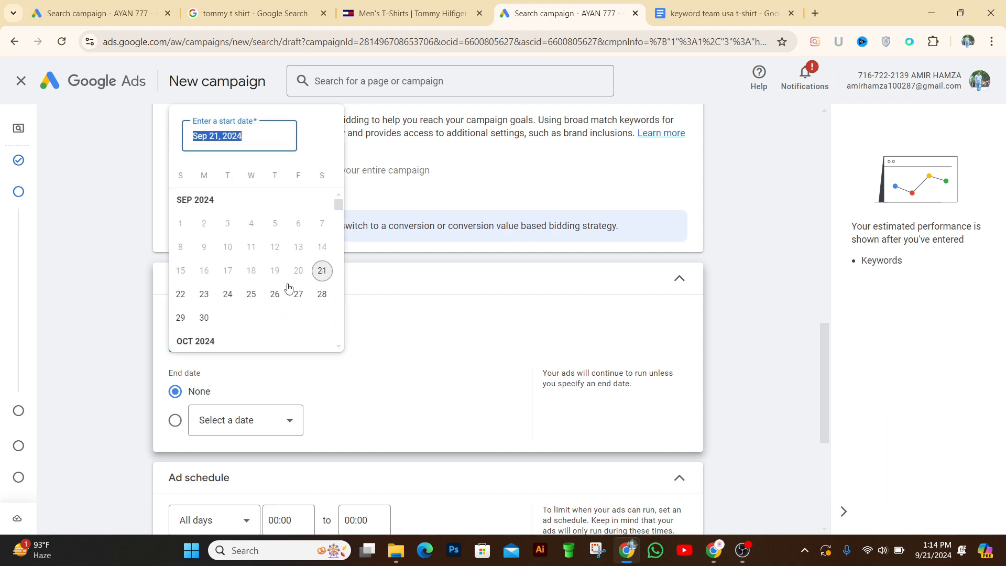
click(337, 378)
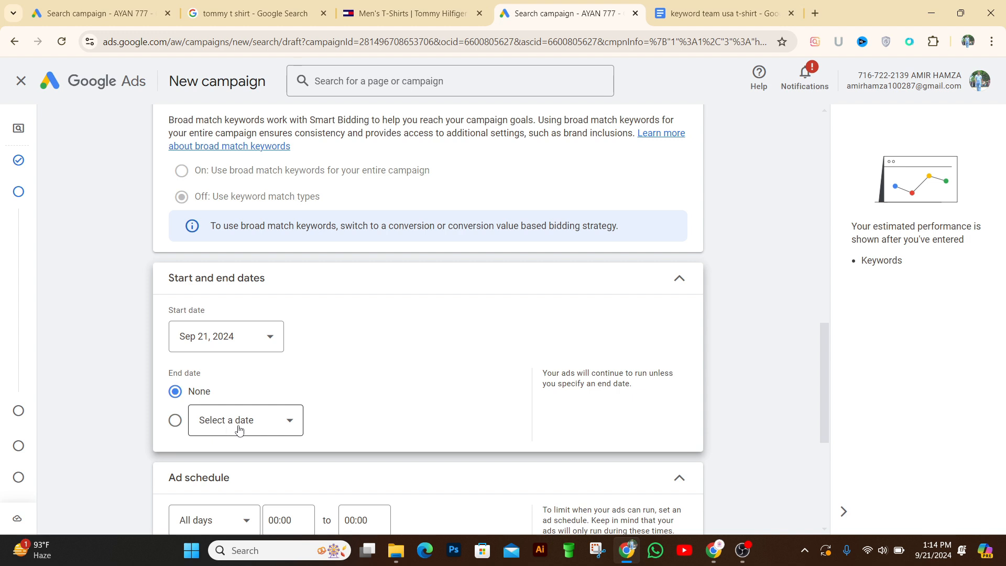
- Set the campaign's end date to Sep 30, 2024
click(290, 422)
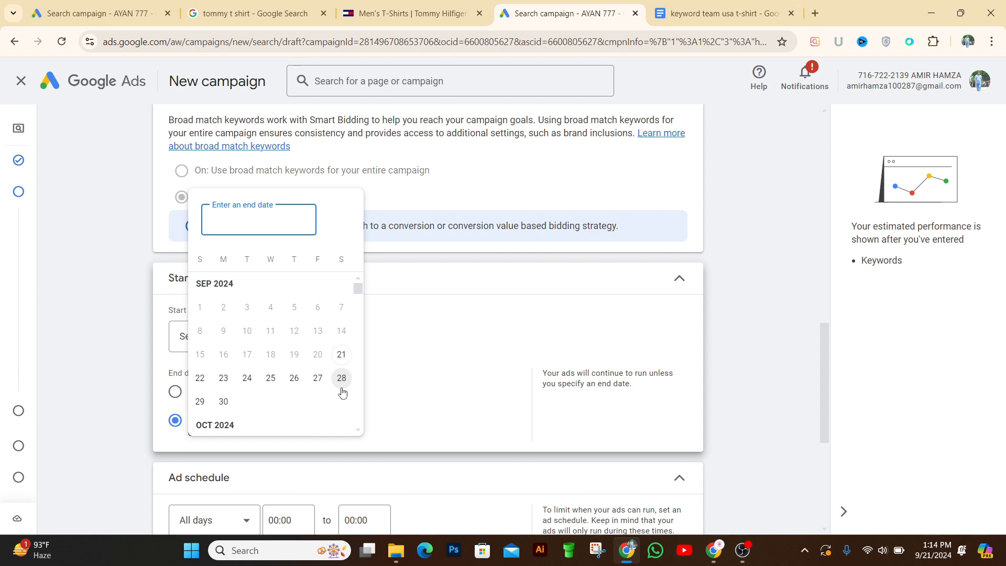
click(228, 428)
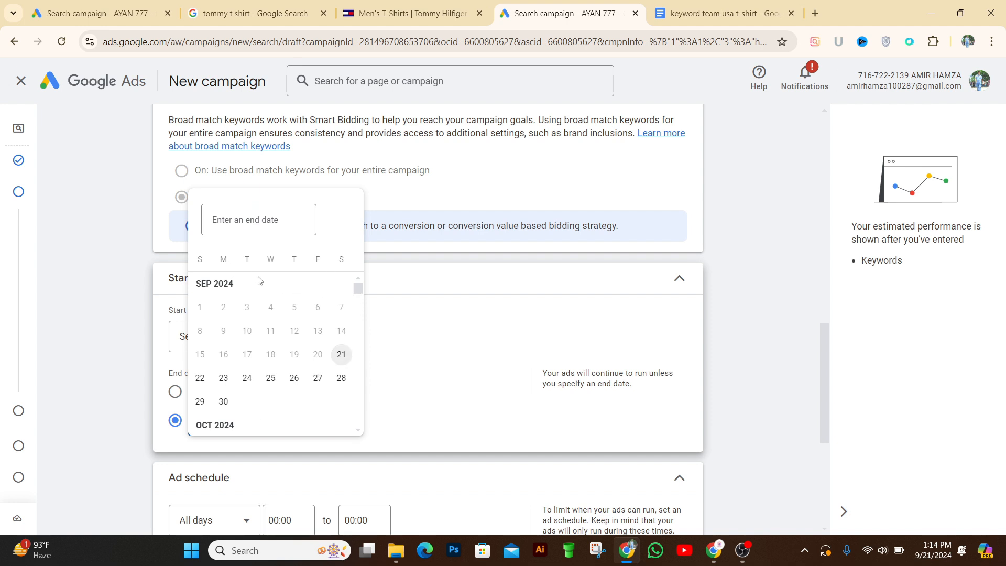
click(247, 378)
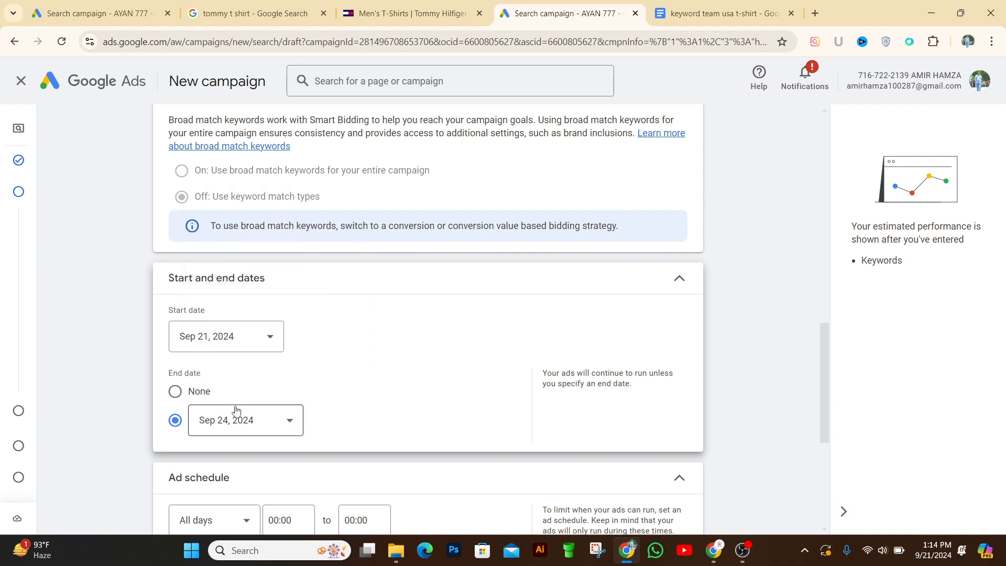
click(285, 422)
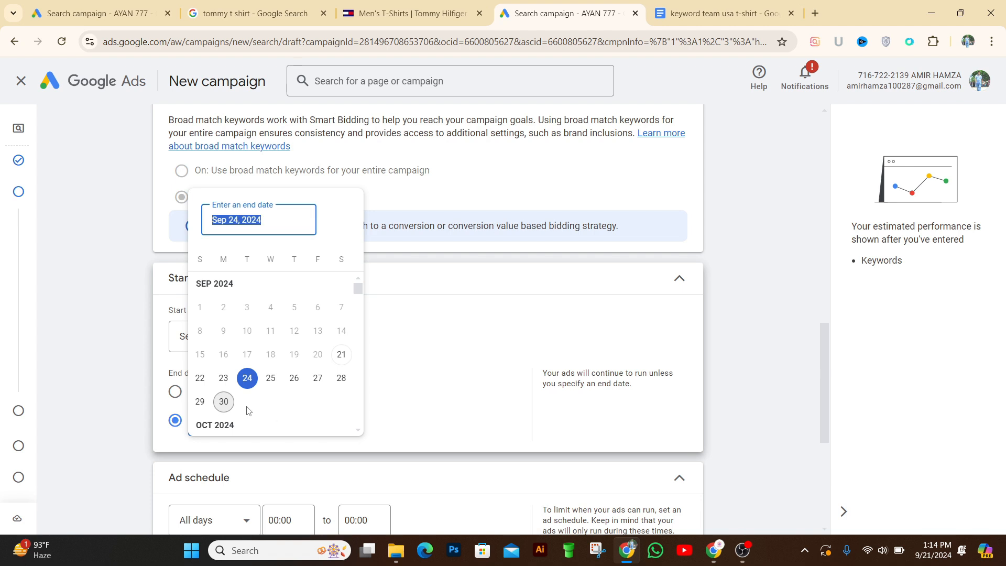
click(225, 402)
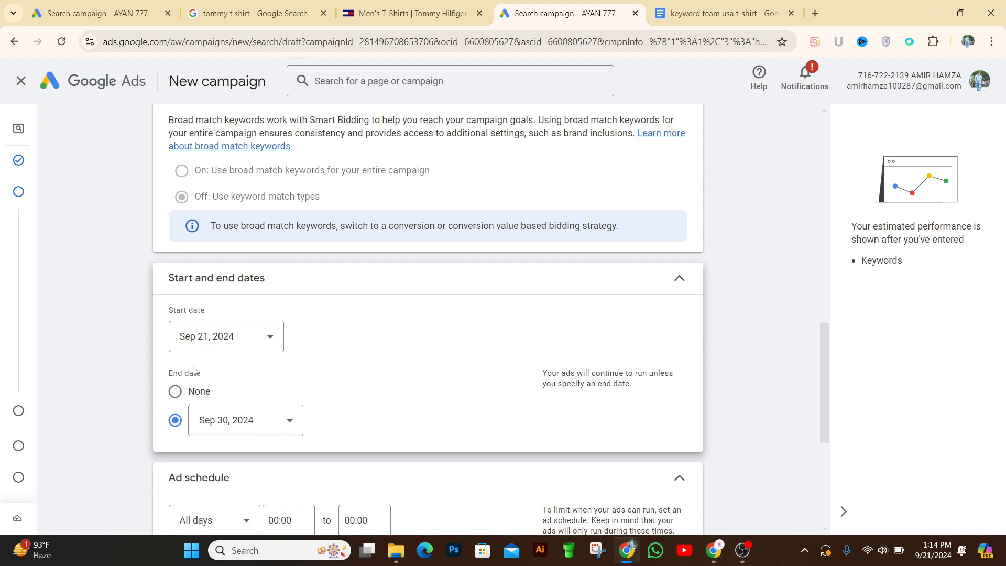
- Schedule the ads for Mondays - Fridays from 10:00 to 11:30
drag(819, 364, 825, 388)
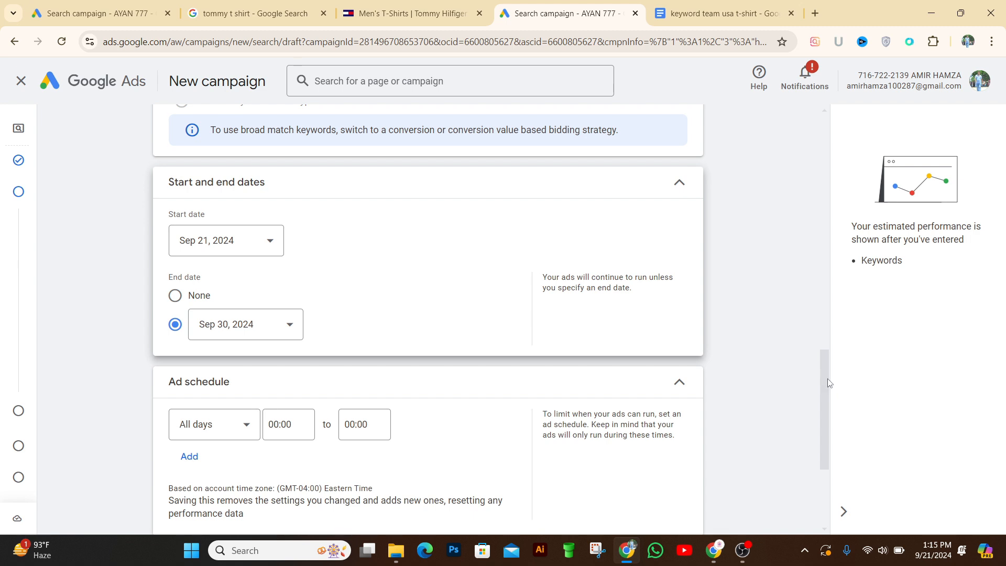
scroll(829, 383, down, 3)
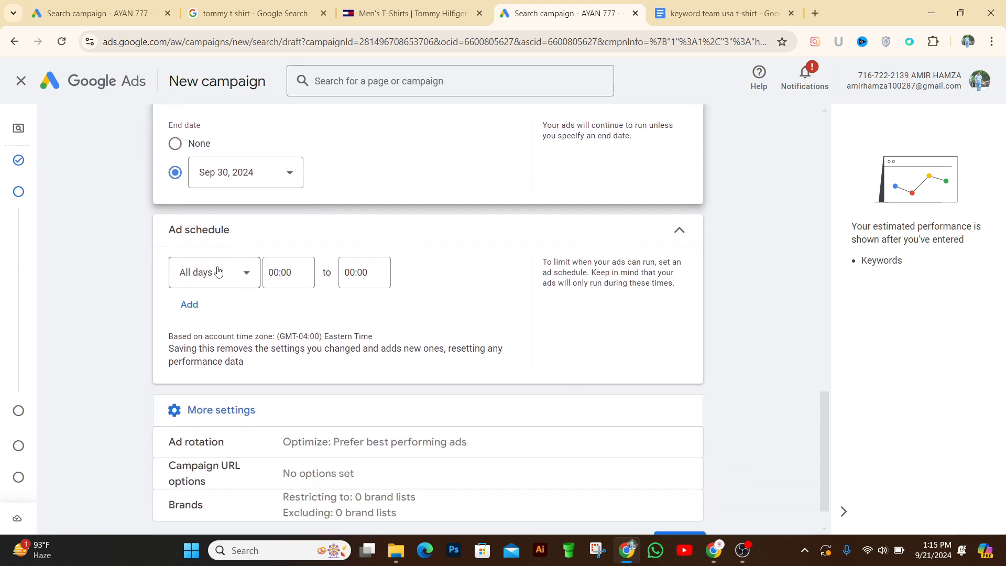
click(247, 275)
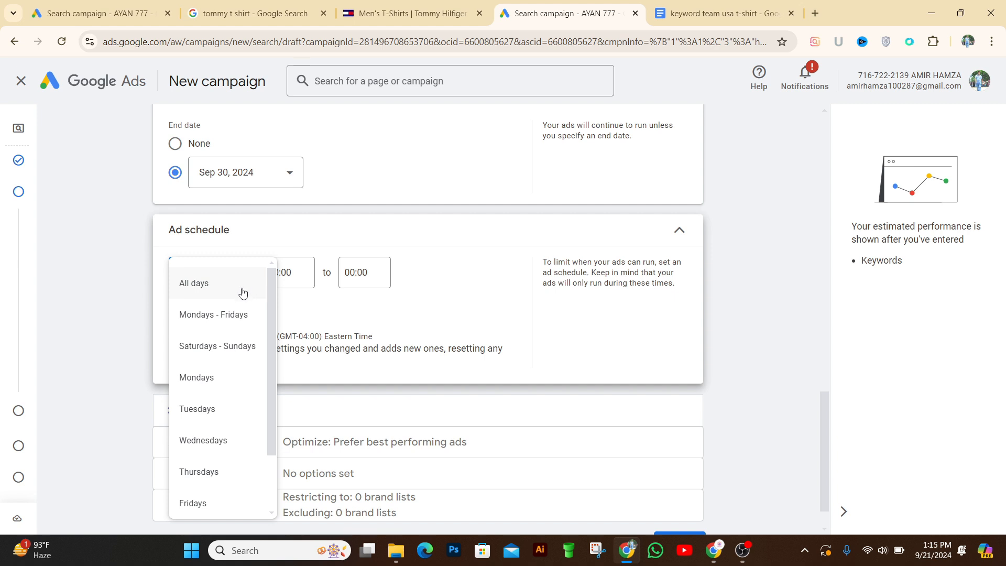
click(216, 316)
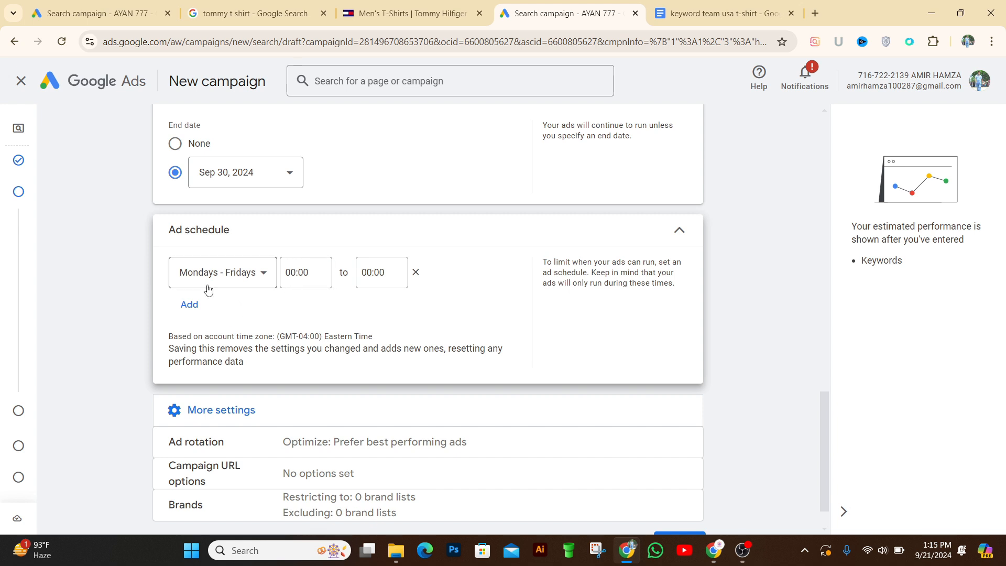
click(298, 274)
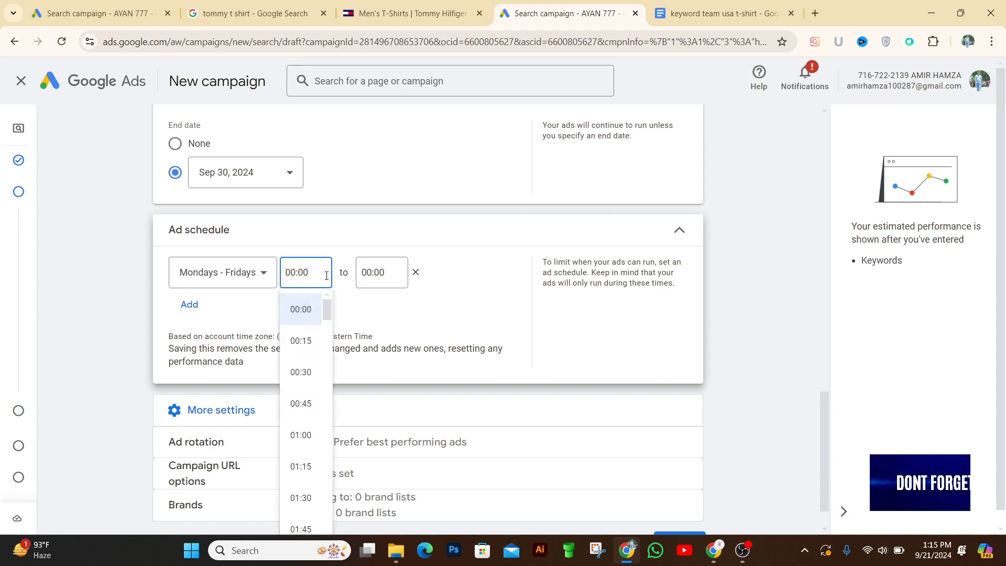
drag(327, 309, 317, 401)
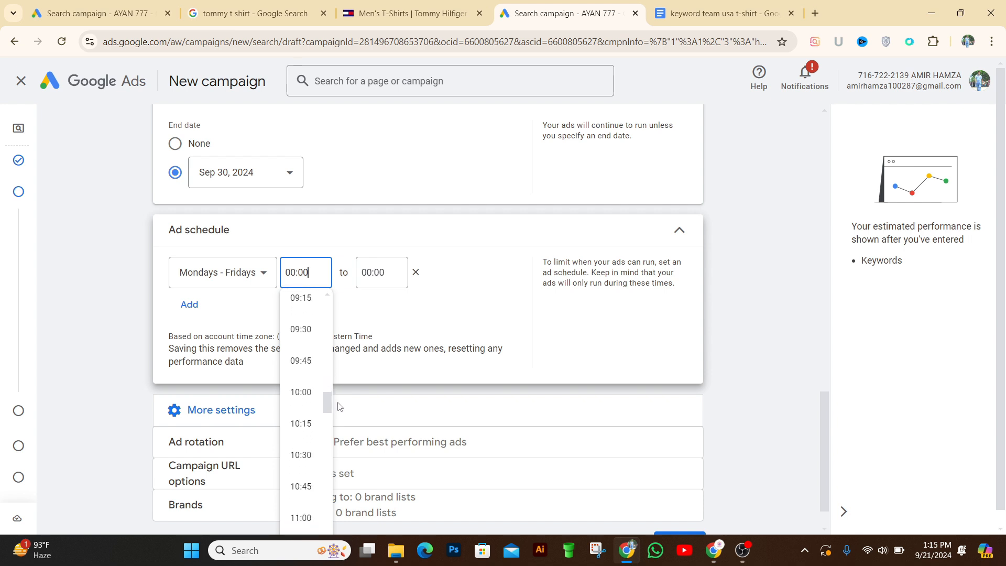
click(309, 395)
click(385, 272)
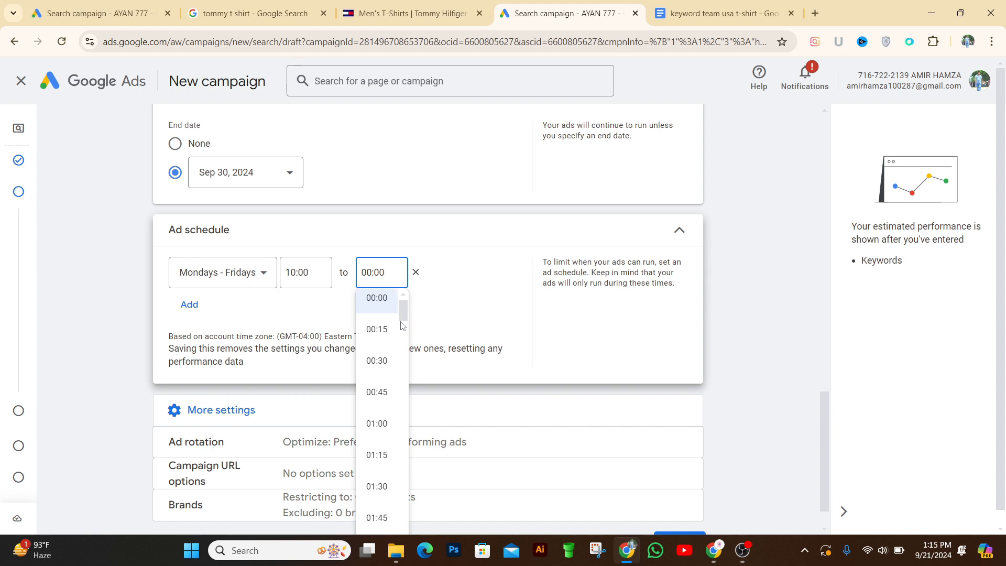
drag(403, 317, 407, 437)
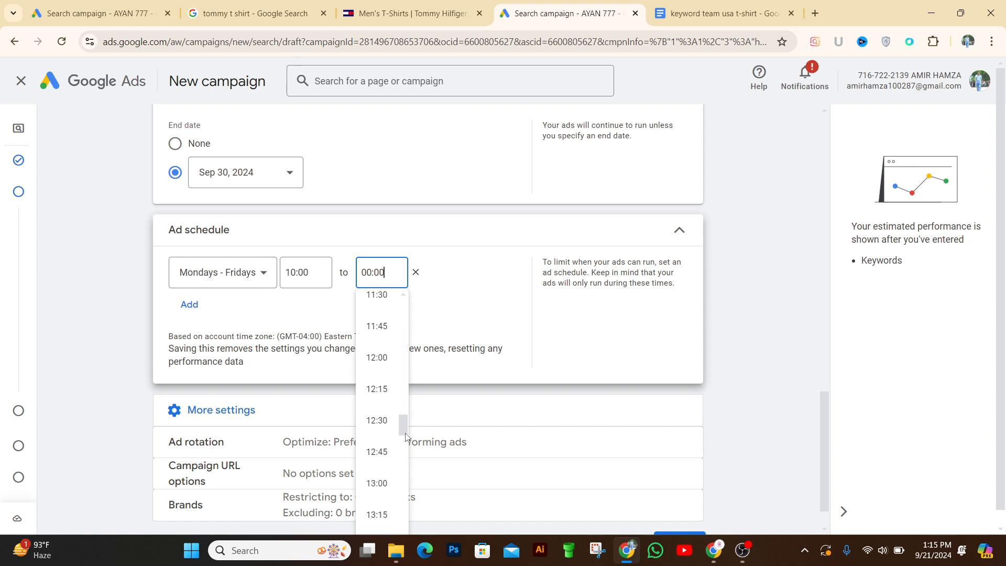
click(380, 307)
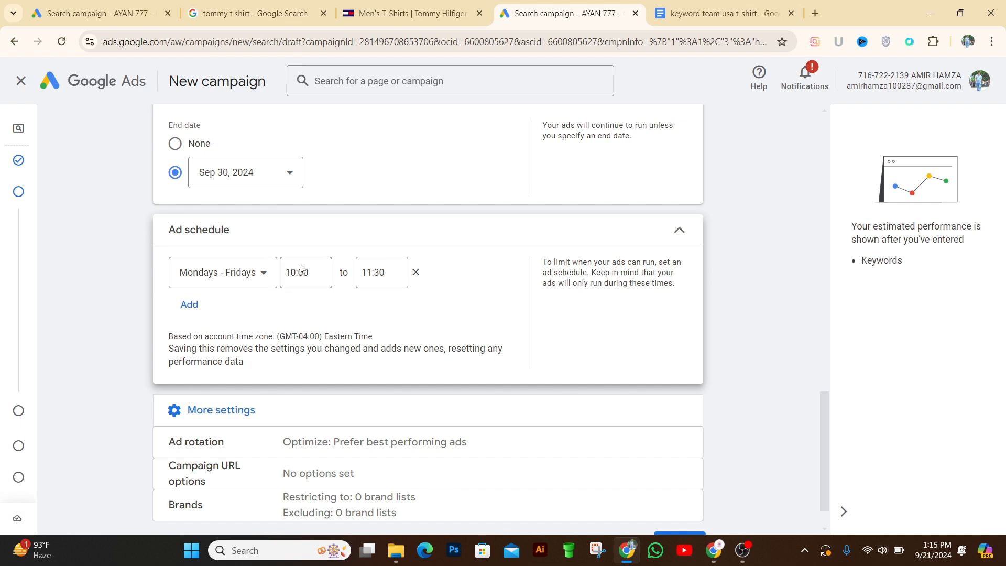
- Add a Saturdays - Sundays row to the ad schedule, keeping its default times
click(189, 305)
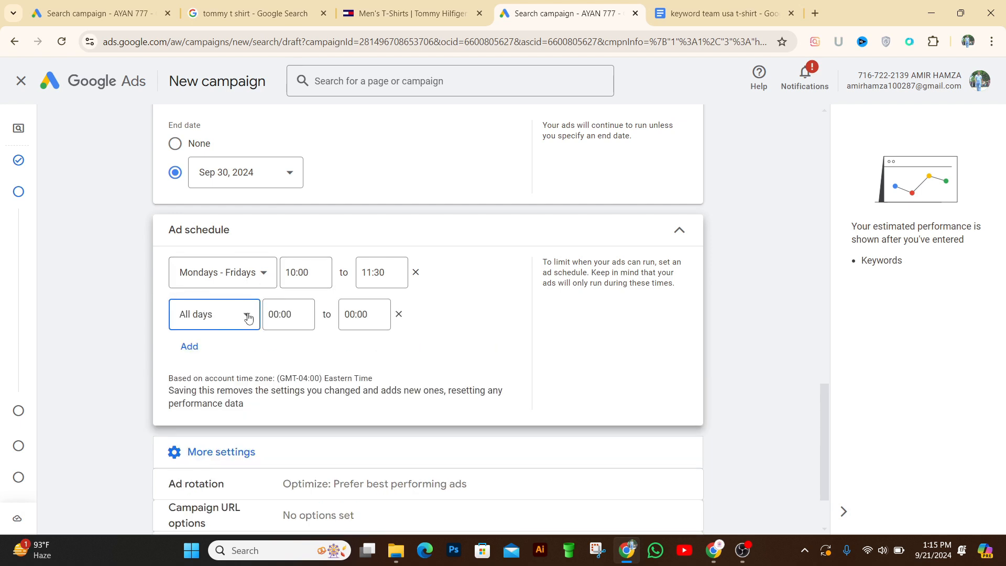
click(247, 314)
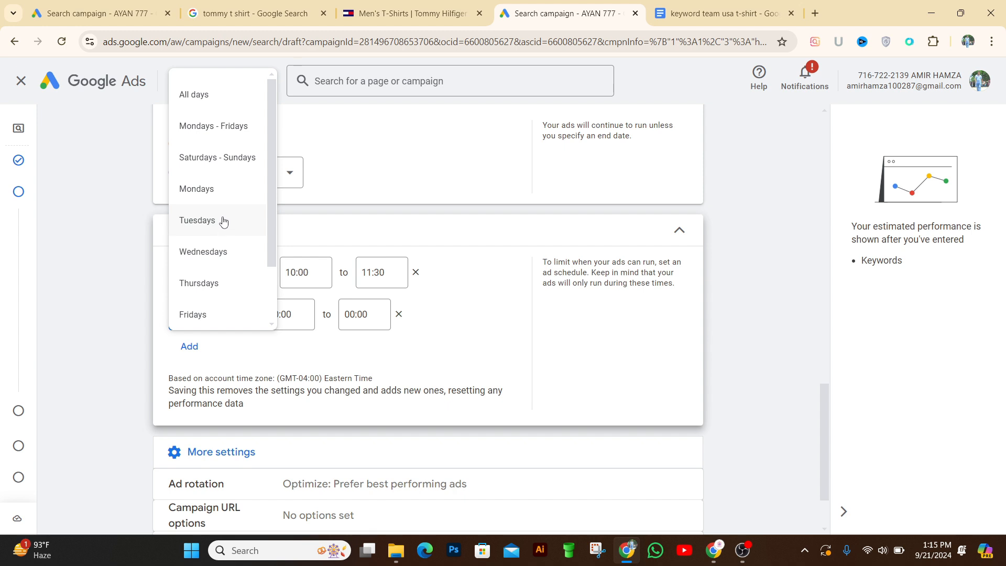
click(211, 163)
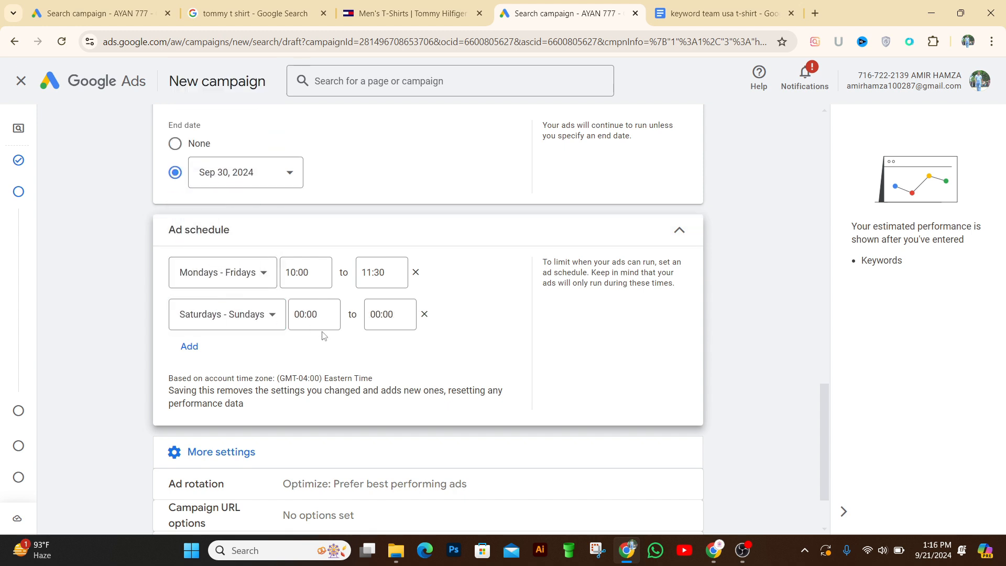
click(321, 317)
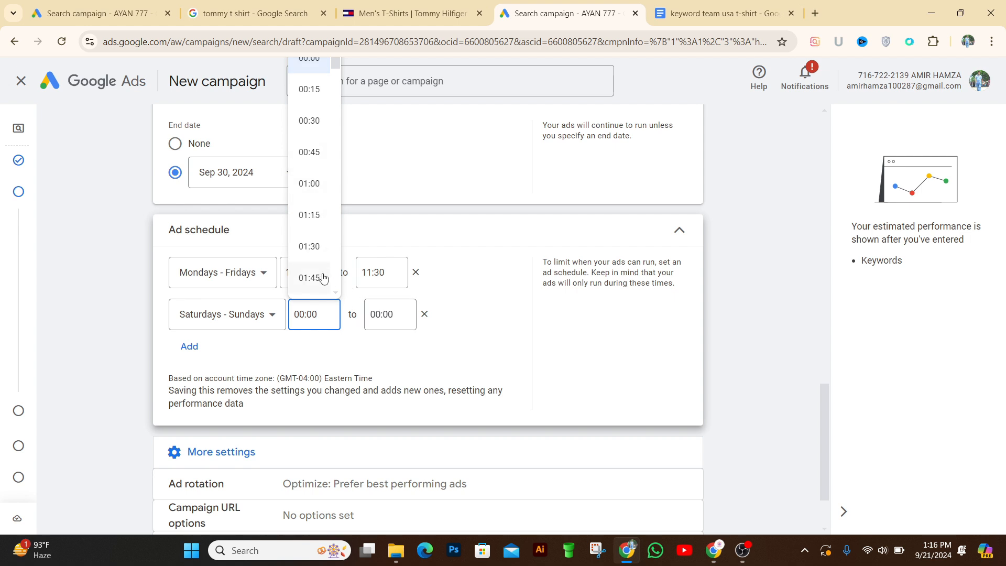
click(438, 285)
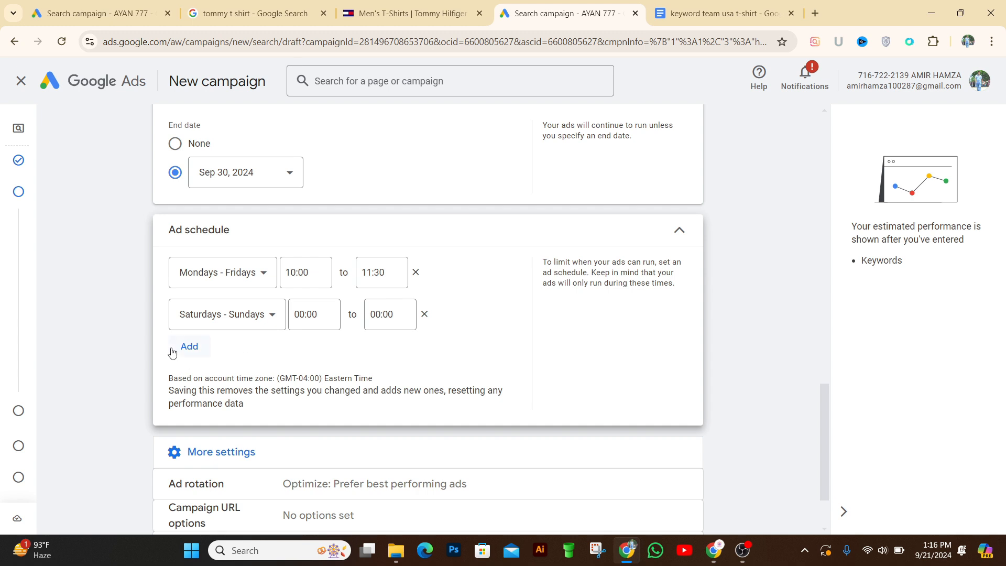
- Add a Fridays row to the ad schedule
click(190, 347)
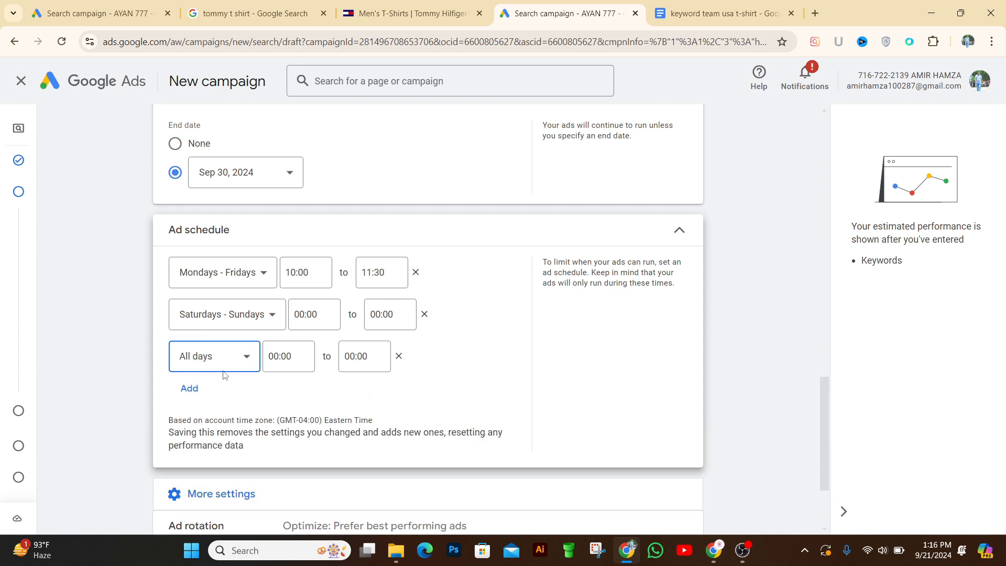
click(250, 358)
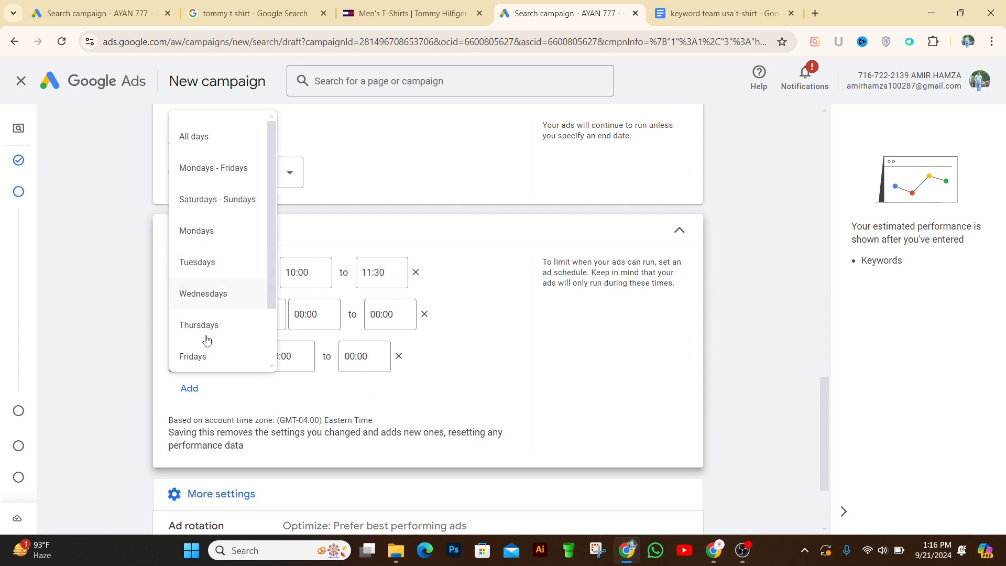
click(210, 357)
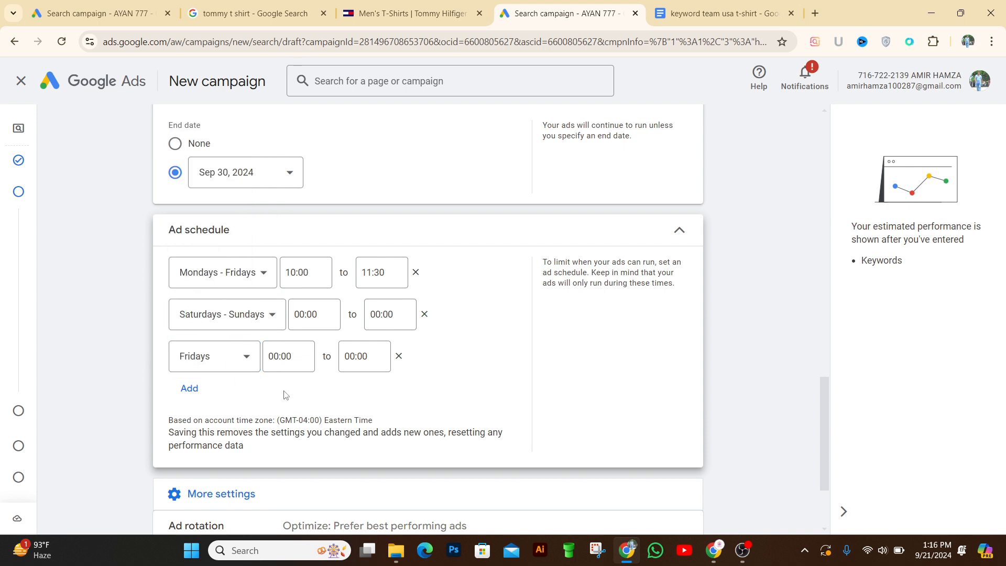
- Add an All days row to the ad schedule and review the start and end dates
click(191, 388)
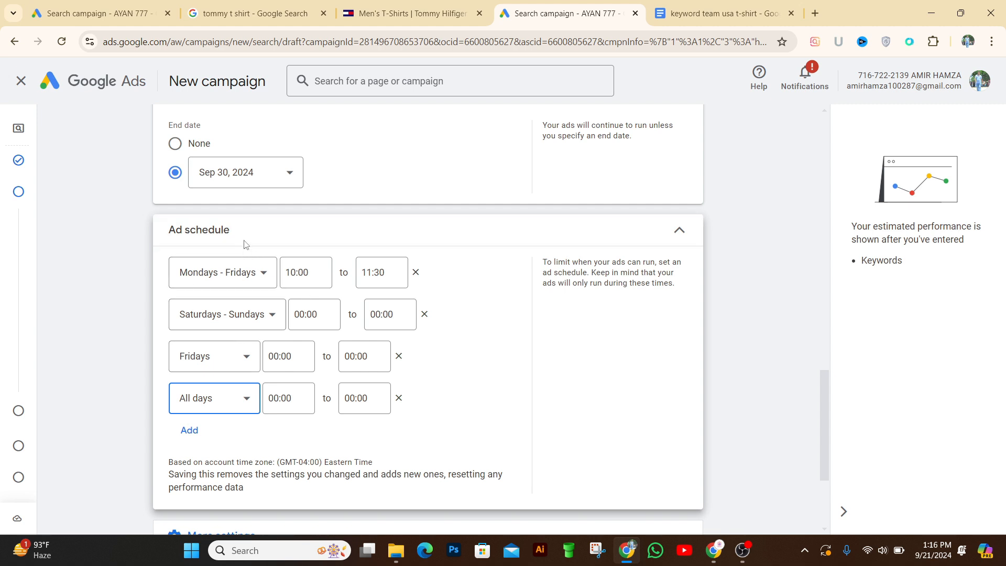
drag(825, 389, 828, 331)
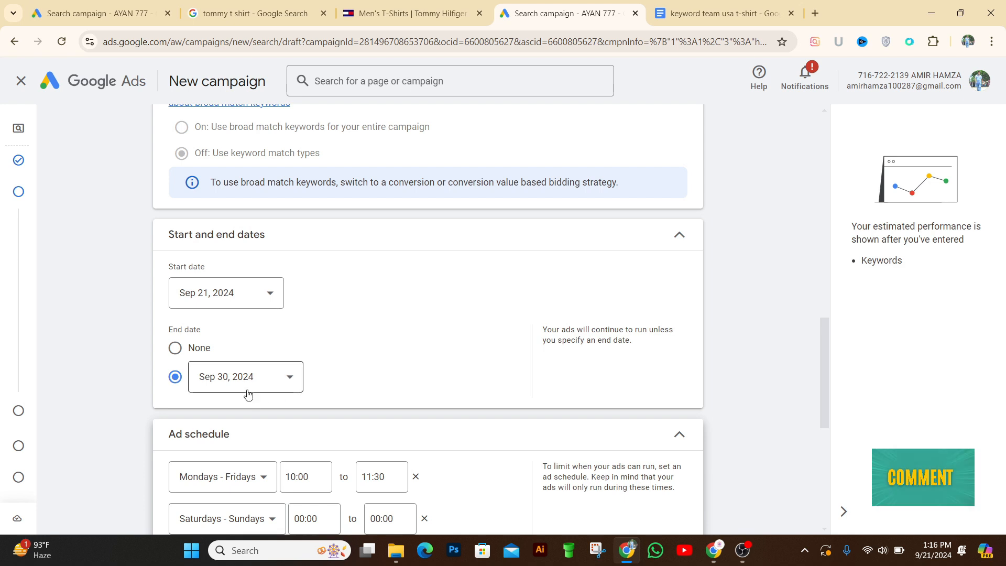
drag(829, 354, 829, 405)
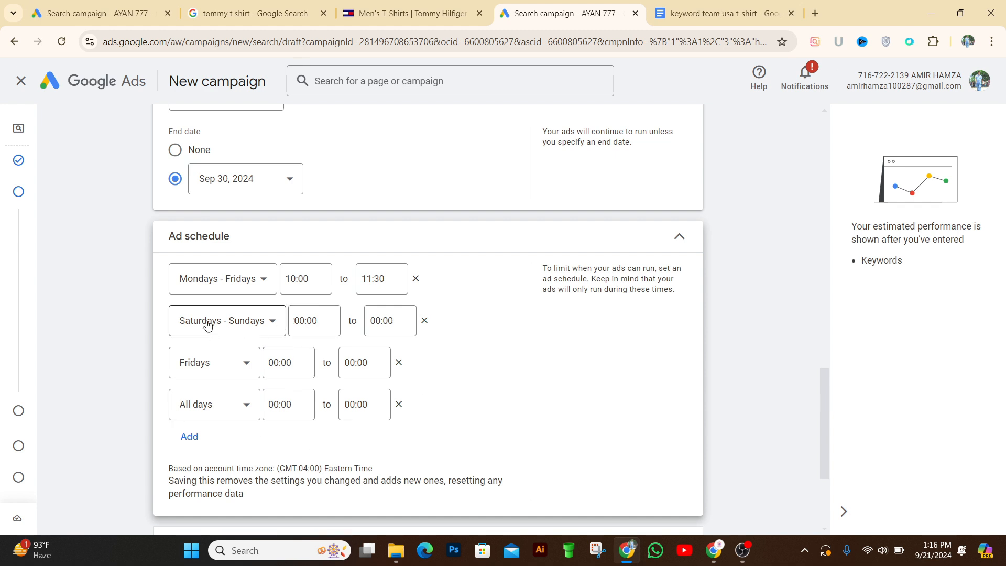
- Remove the Fridays and Saturdays - Sundays rows from the ad schedule
click(399, 363)
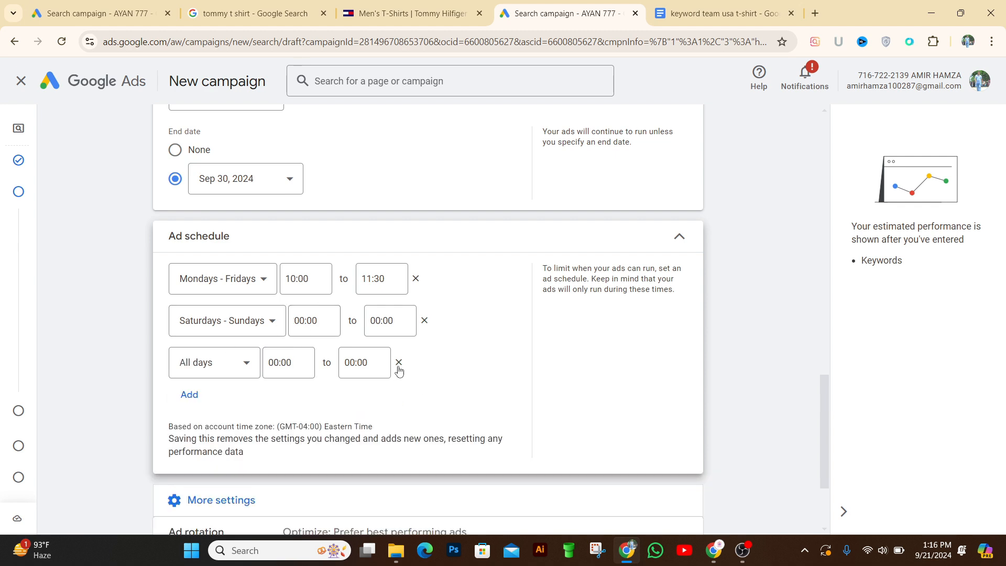
click(425, 321)
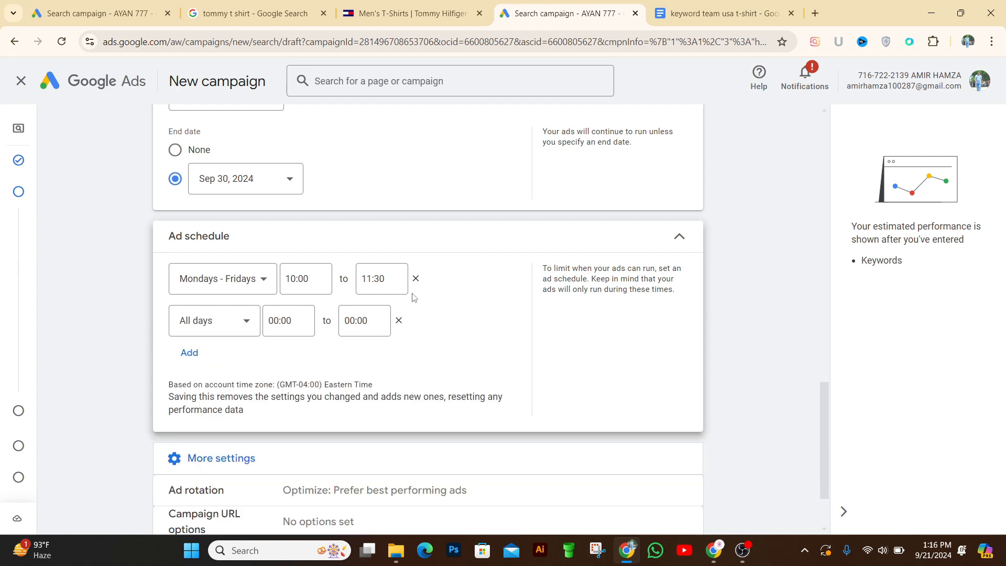
- Remove the Mondays - Fridays row from the ad schedule, then review the broad match keywords, start and end dates and schedule settings
click(416, 279)
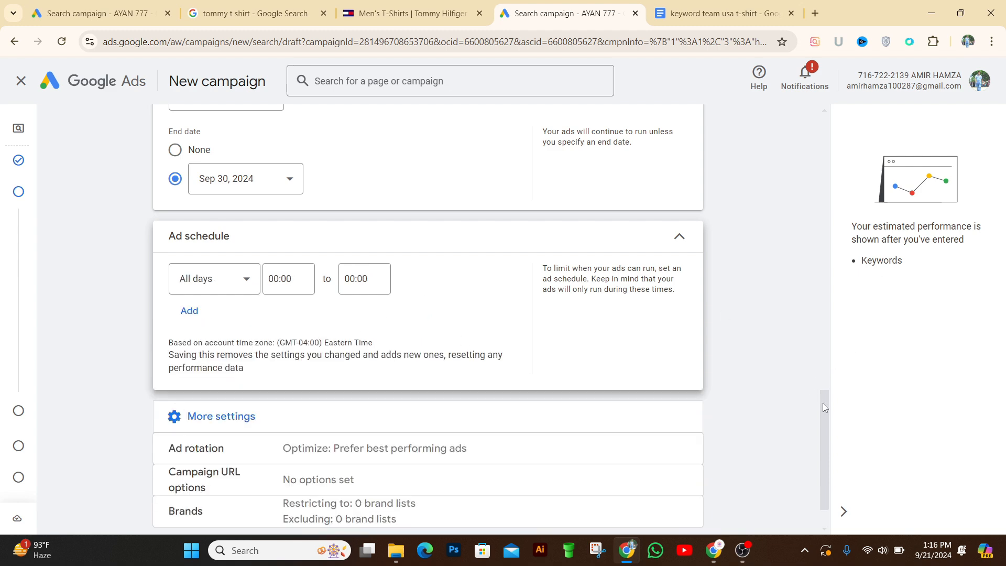
mouse_move(823, 404)
mouse_down()
mouse_move(830, 344)
mouse_move(838, 359)
mouse_move(826, 391)
mouse_up()
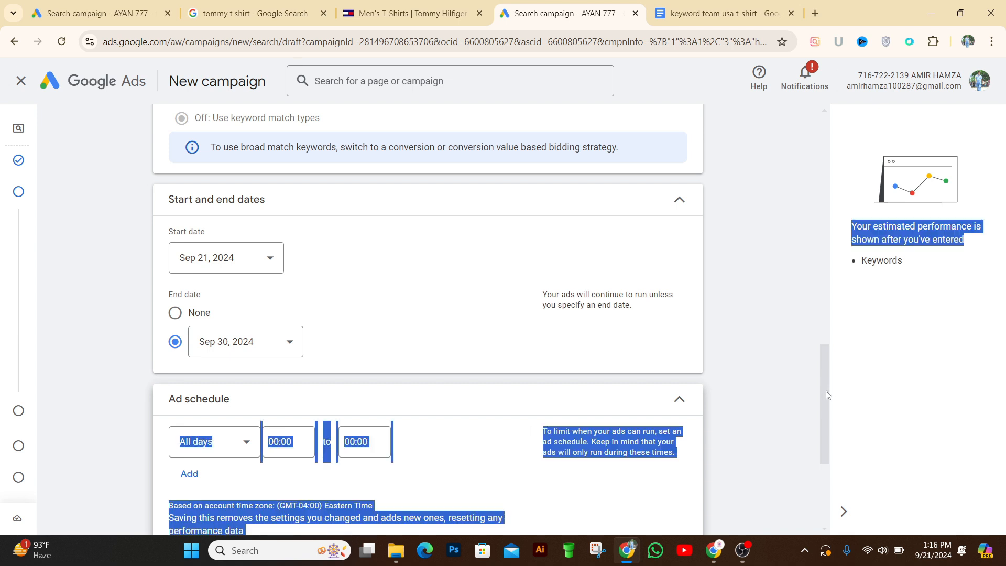
click(791, 336)
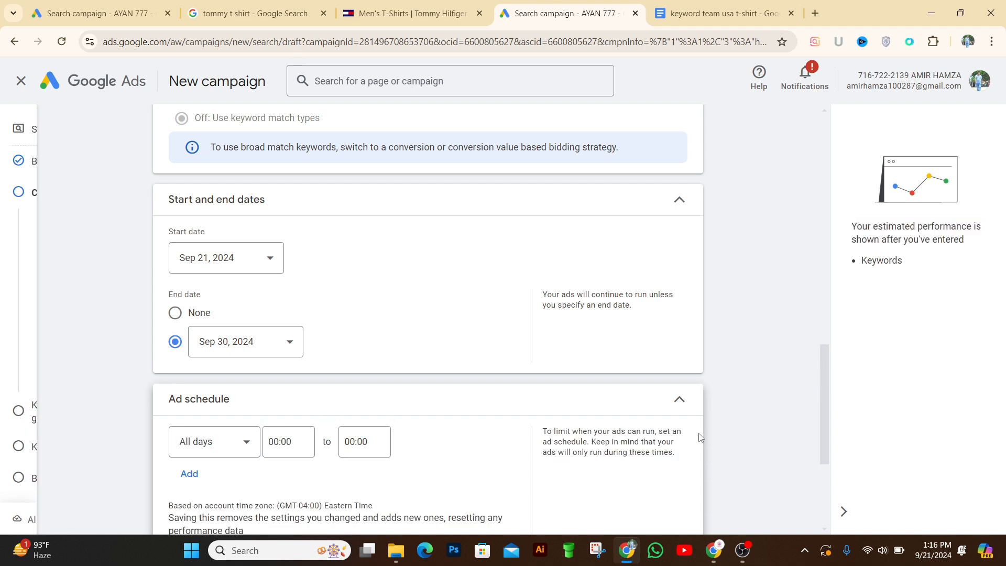
mouse_move(822, 396)
mouse_down()
mouse_move(837, 438)
mouse_move(836, 386)
mouse_move(836, 438)
mouse_move(835, 385)
mouse_move(819, 341)
mouse_move(816, 380)
mouse_up()
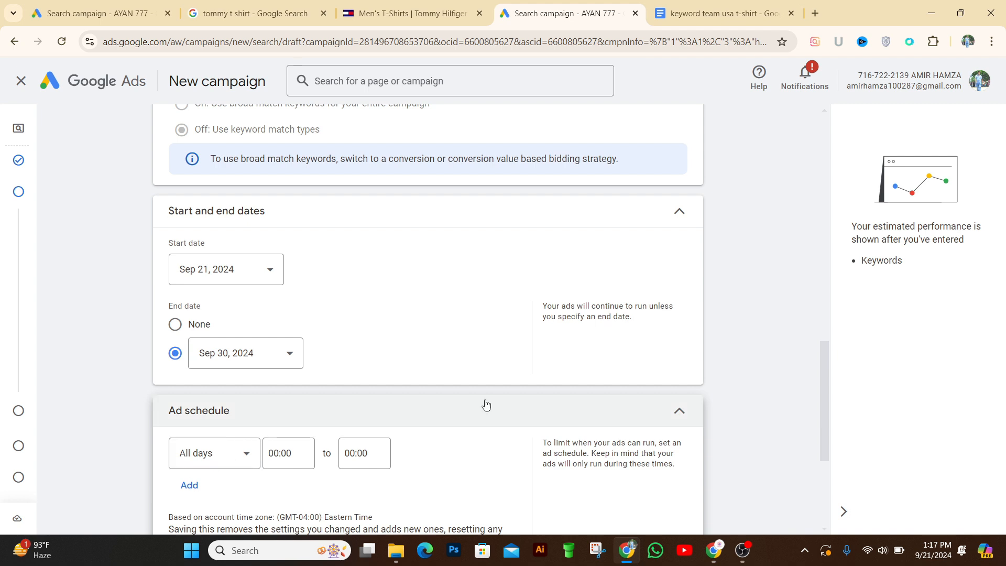
drag(829, 379, 827, 402)
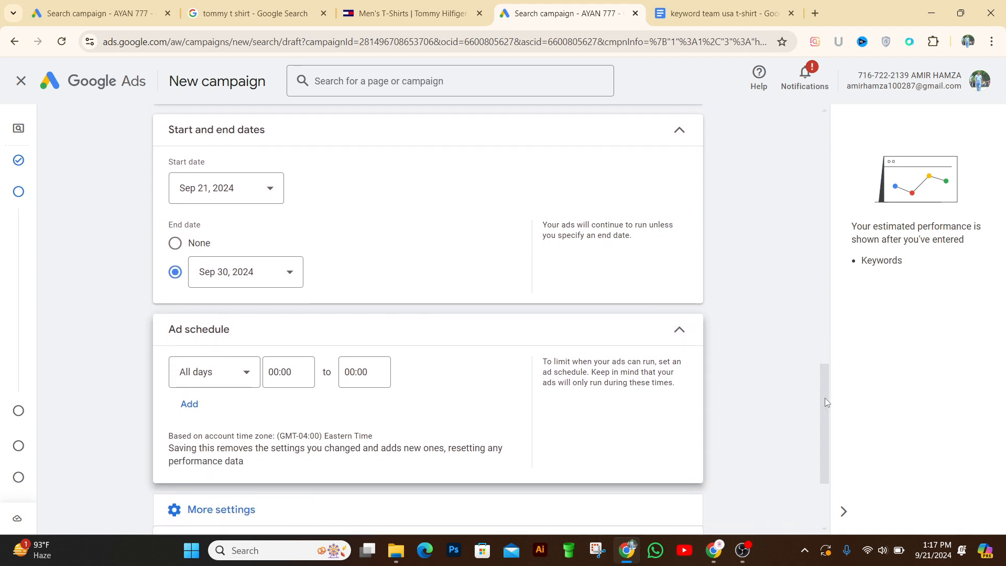
drag(824, 398, 805, 371)
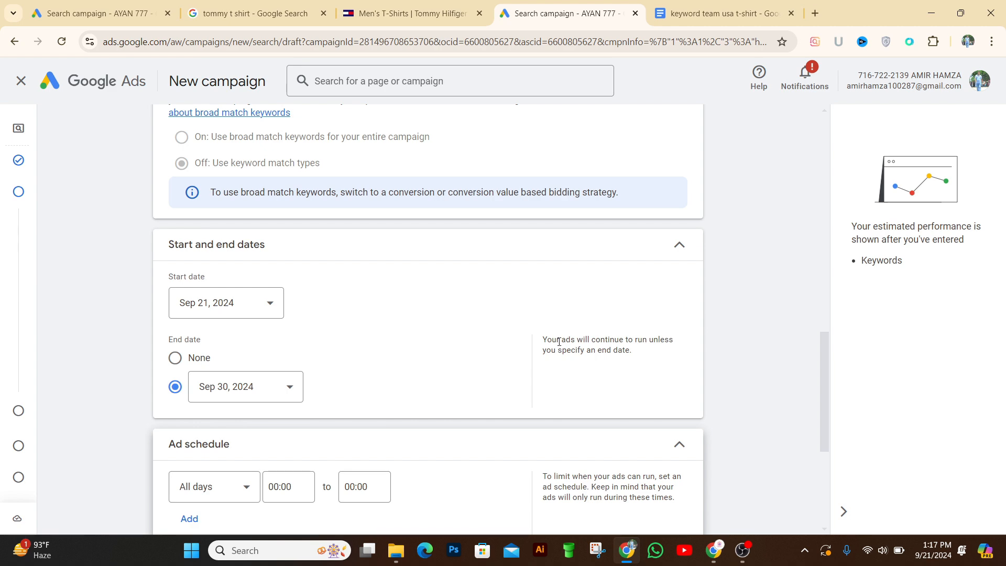
drag(826, 375, 823, 319)
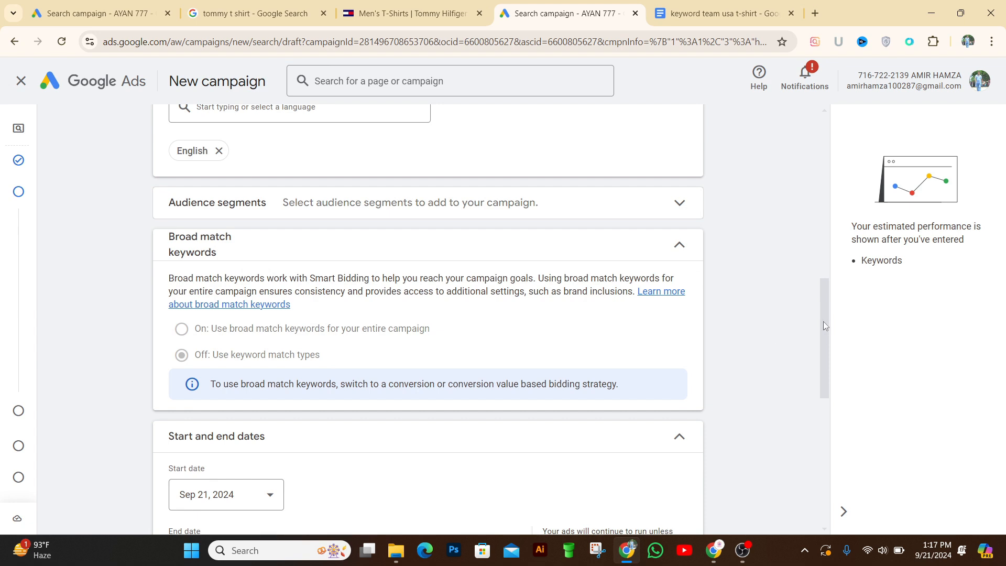
drag(827, 335, 819, 427)
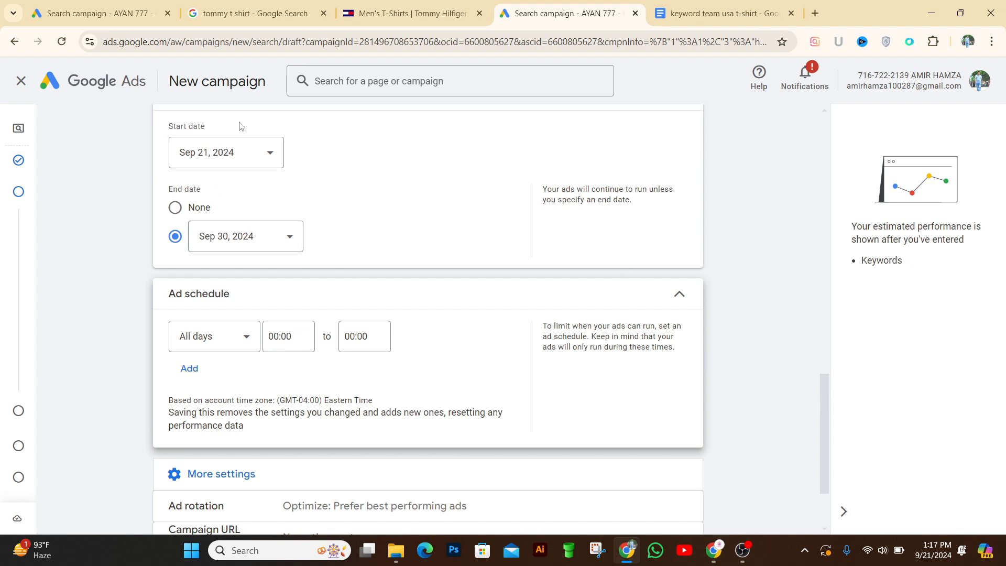
- Switch to the other search campaign draft and view its Business name and logos and Sitelinks sections
click(100, 13)
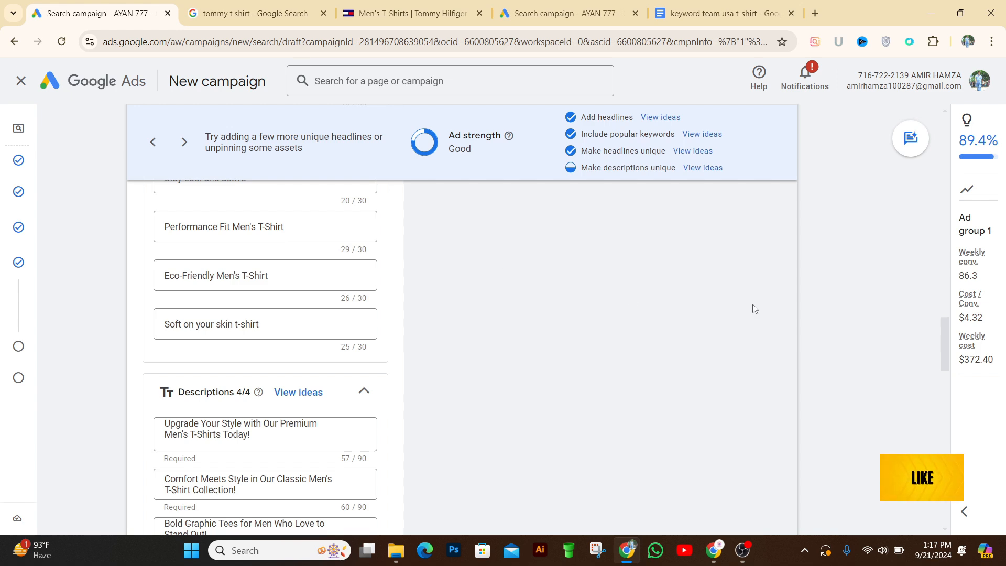
drag(942, 325, 935, 385)
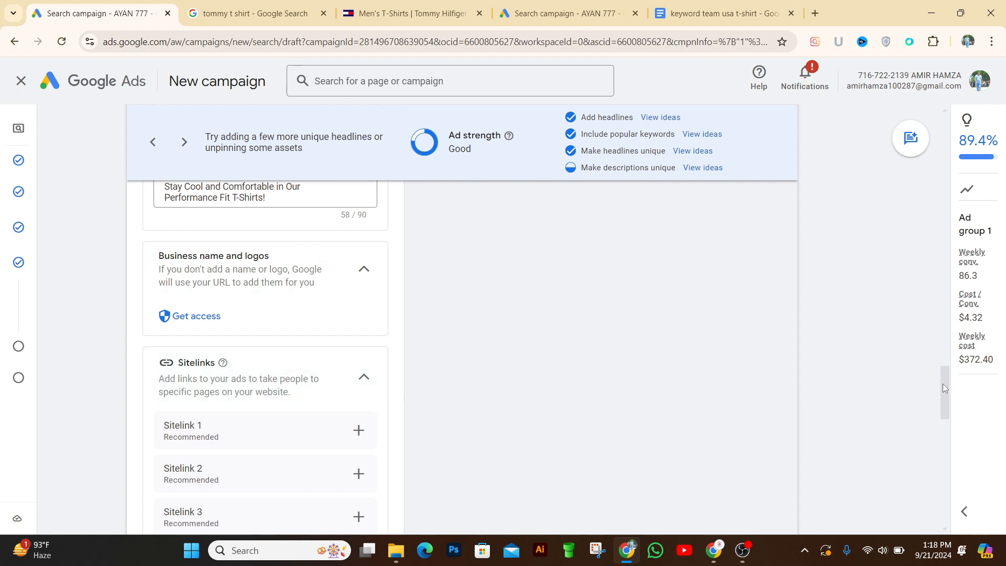
mouse_move(943, 385)
mouse_down()
mouse_move(941, 349)
mouse_move(944, 383)
mouse_up()
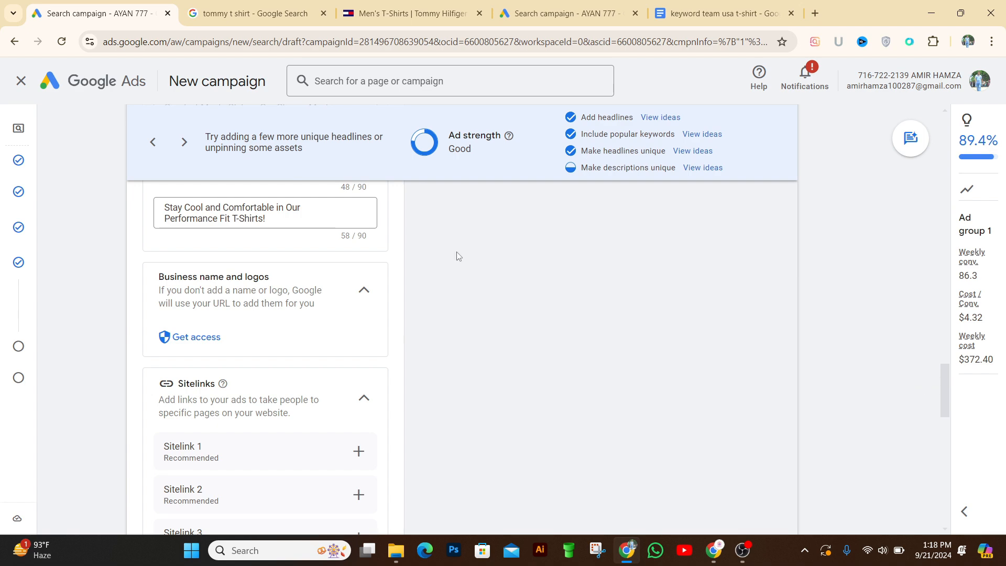
- Search Google for "sitelink extension" in place of the existing t-shirt query
click(237, 15)
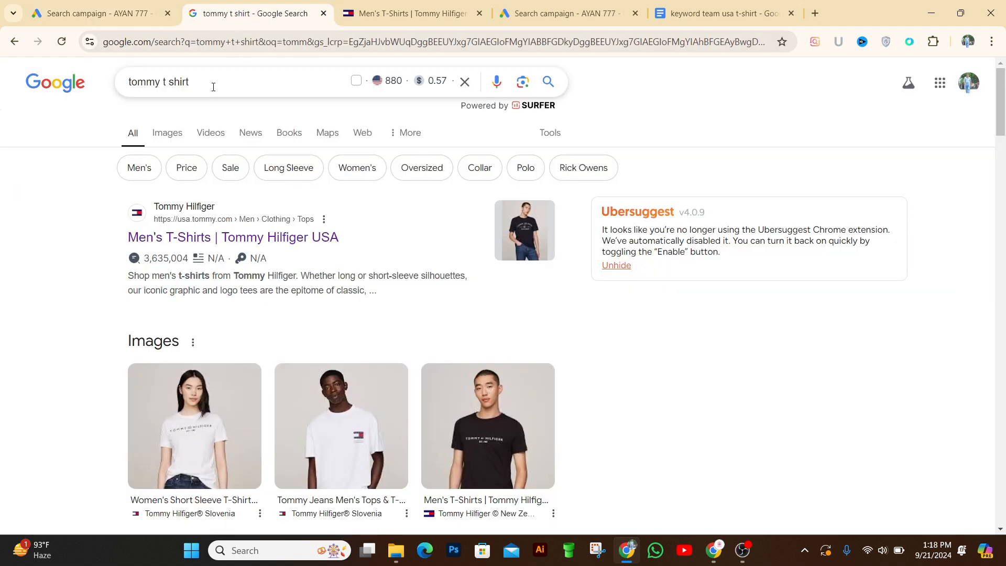
triple_click(211, 83)
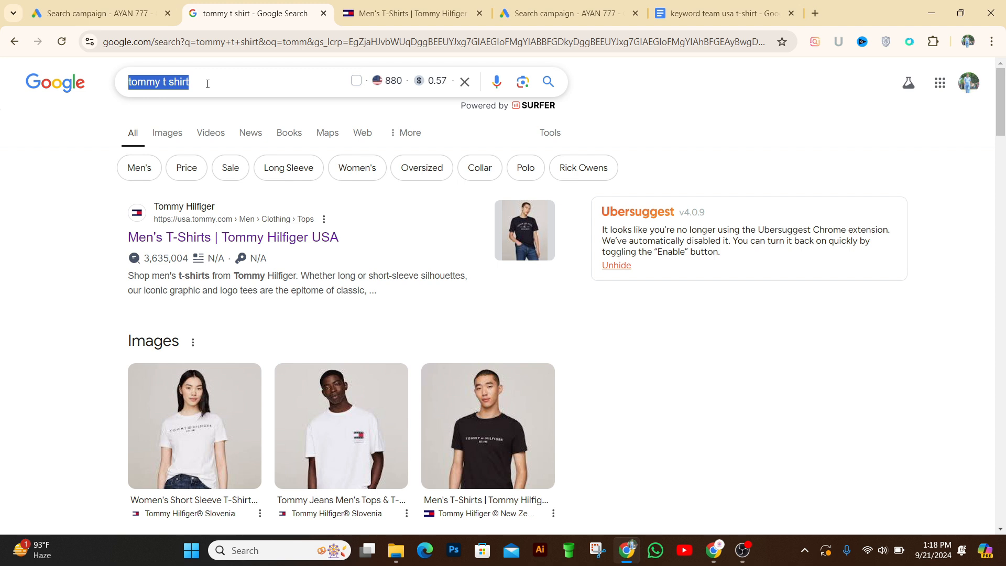
text(sit)
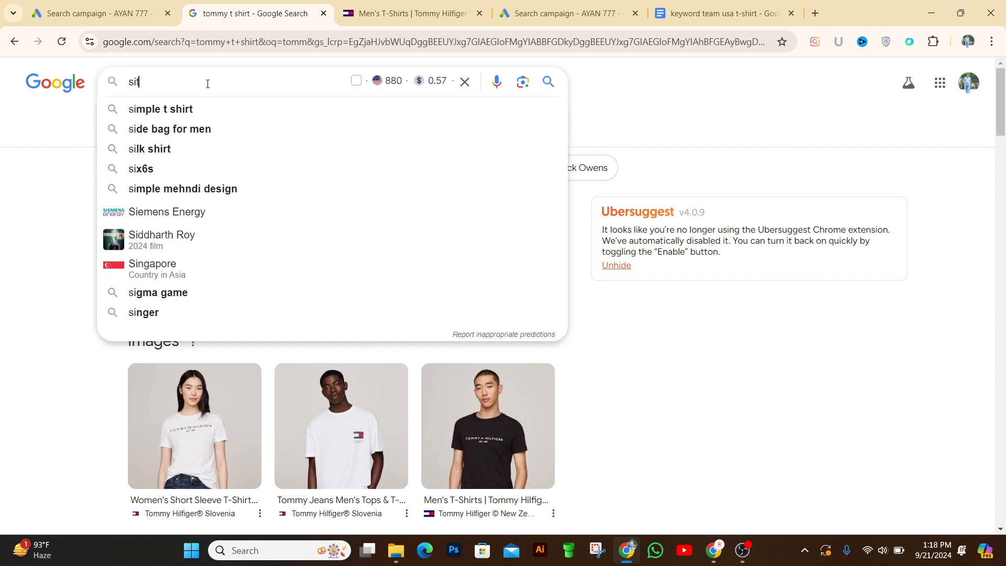
text(e)
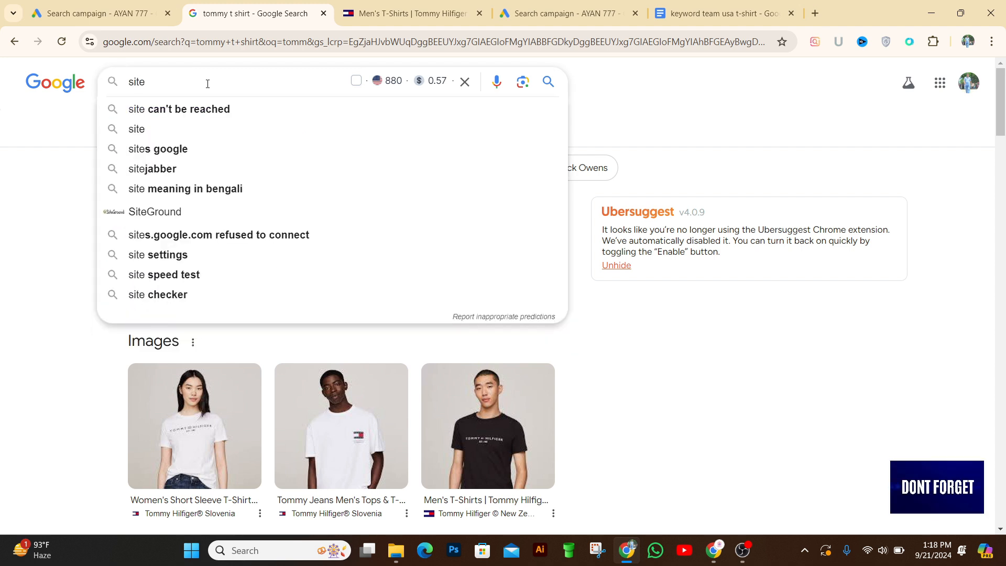
text(link)
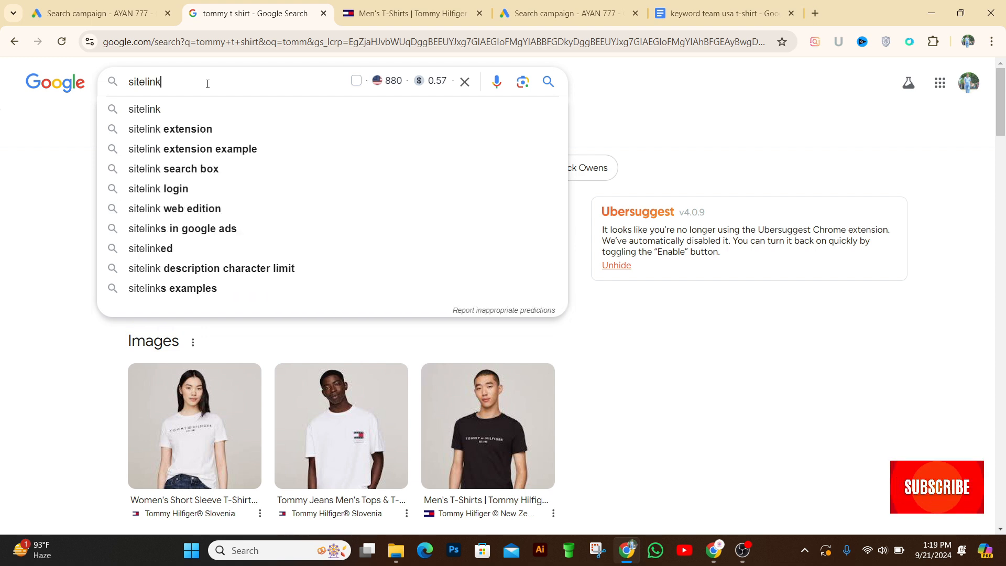
click(217, 130)
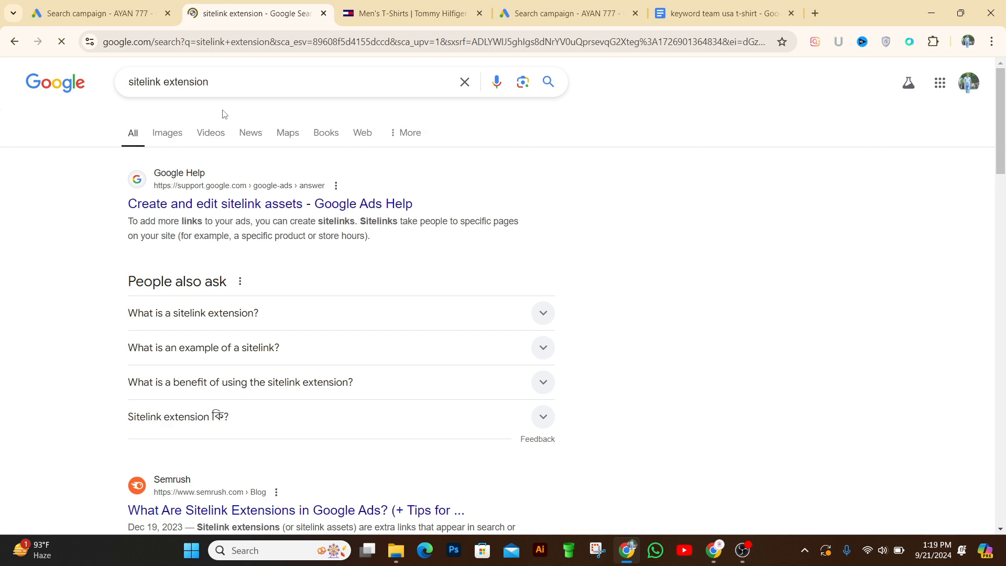
- Refine the search to "sitelink extension google ads" and open the Semrush image example showing Amazon sitelinks
click(232, 84)
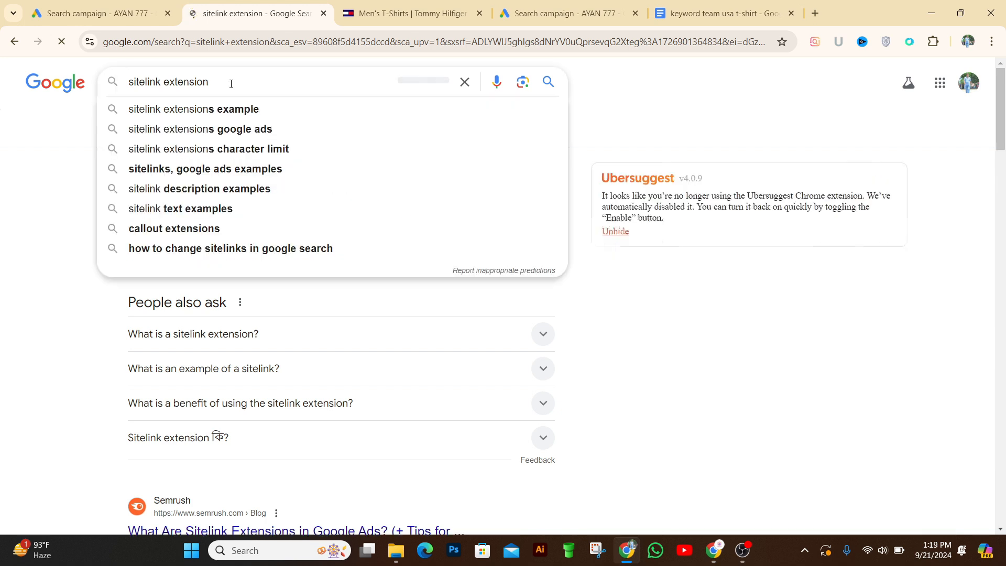
text(g)
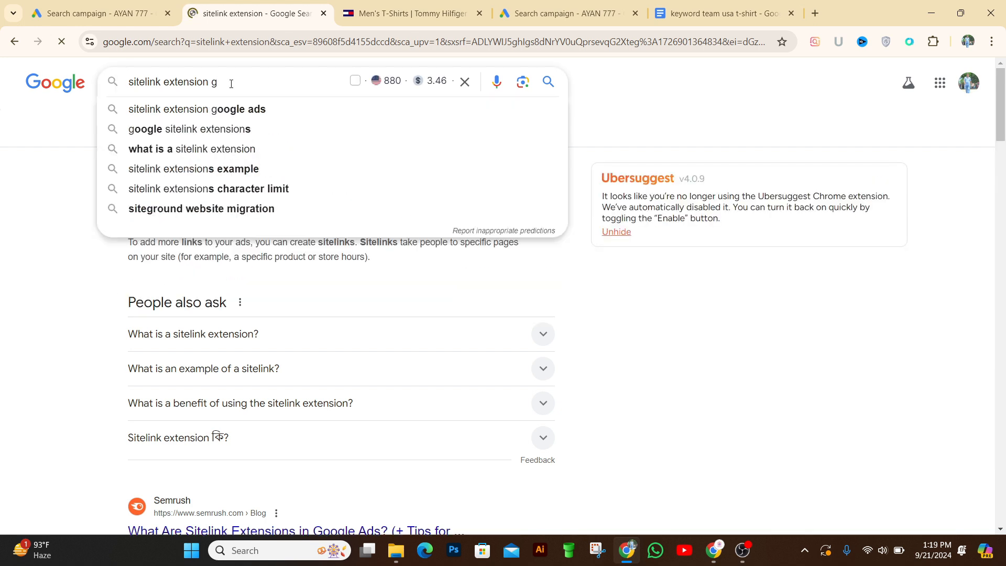
click(227, 115)
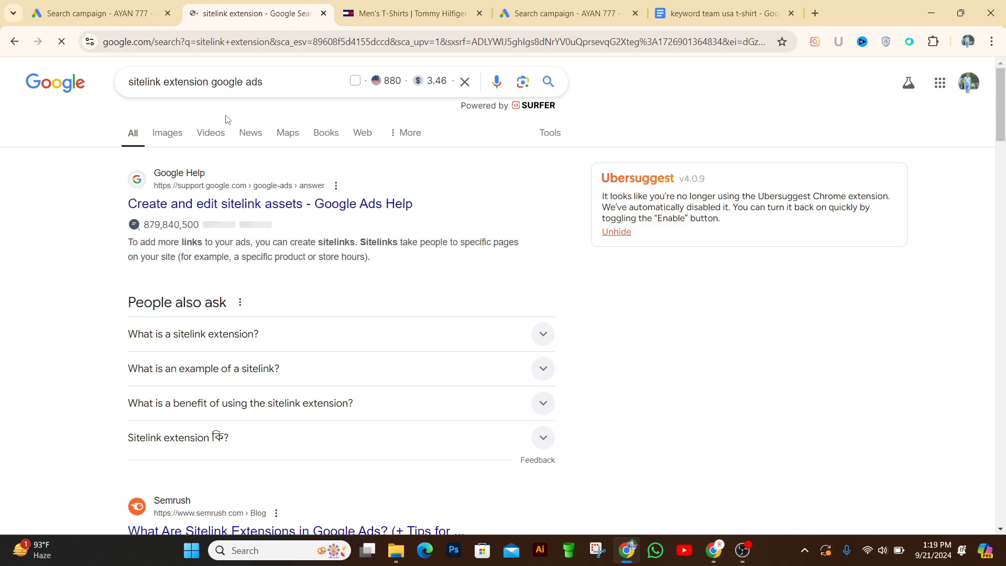
click(171, 138)
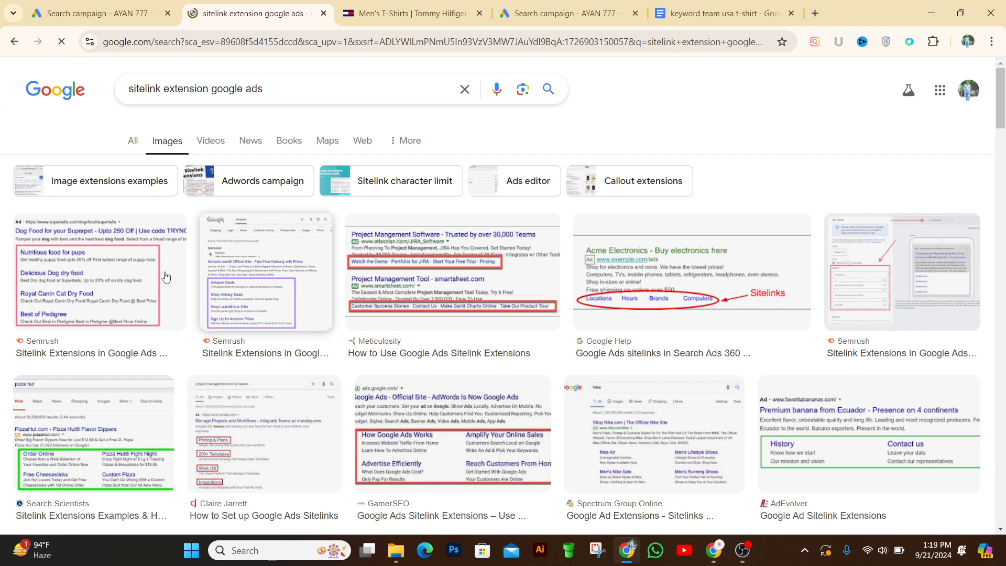
click(269, 282)
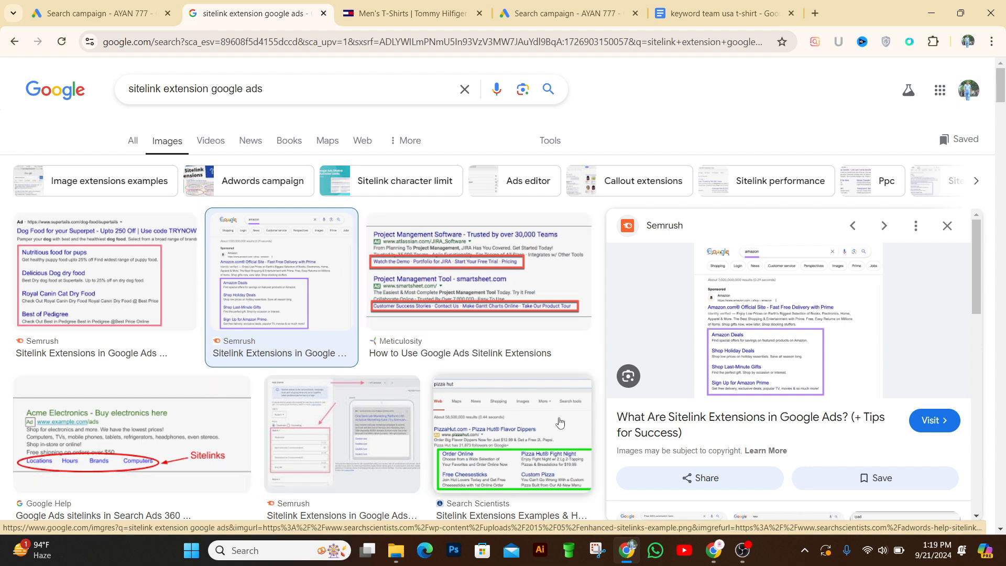
- Return to the campaign draft with the ad assets and open the creation form for Sitelink 1, ready for its sitelink text
click(113, 15)
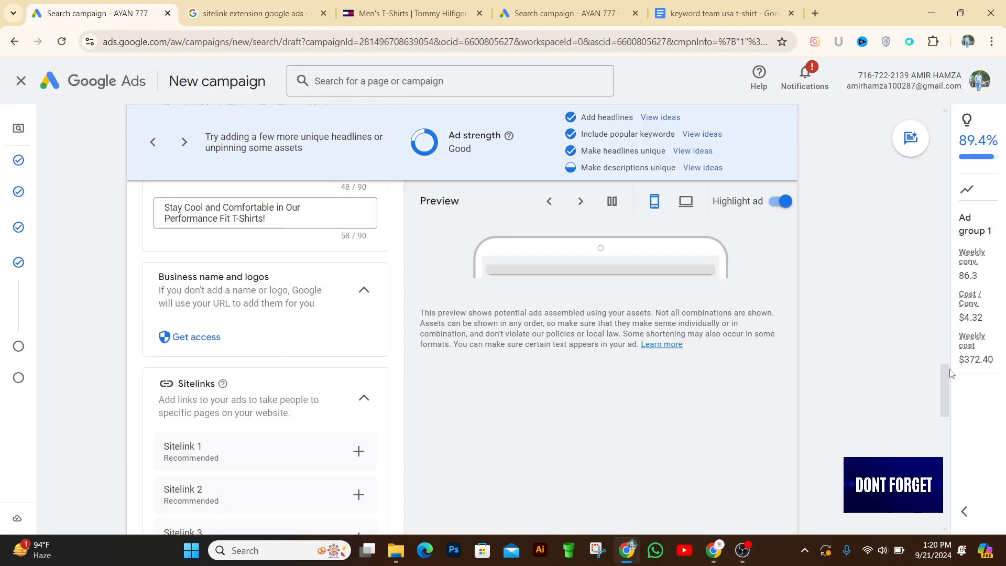
drag(947, 370, 945, 382)
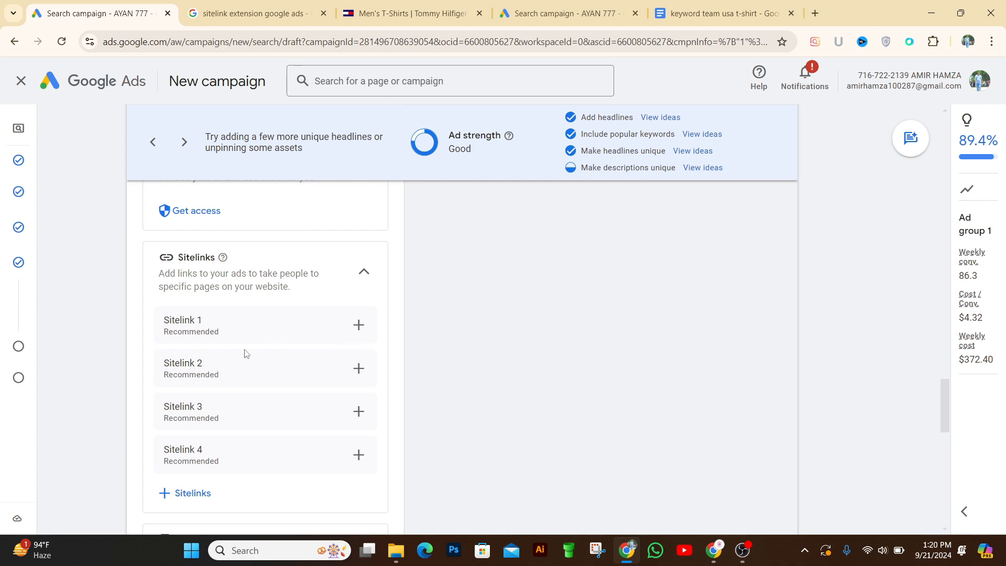
click(362, 334)
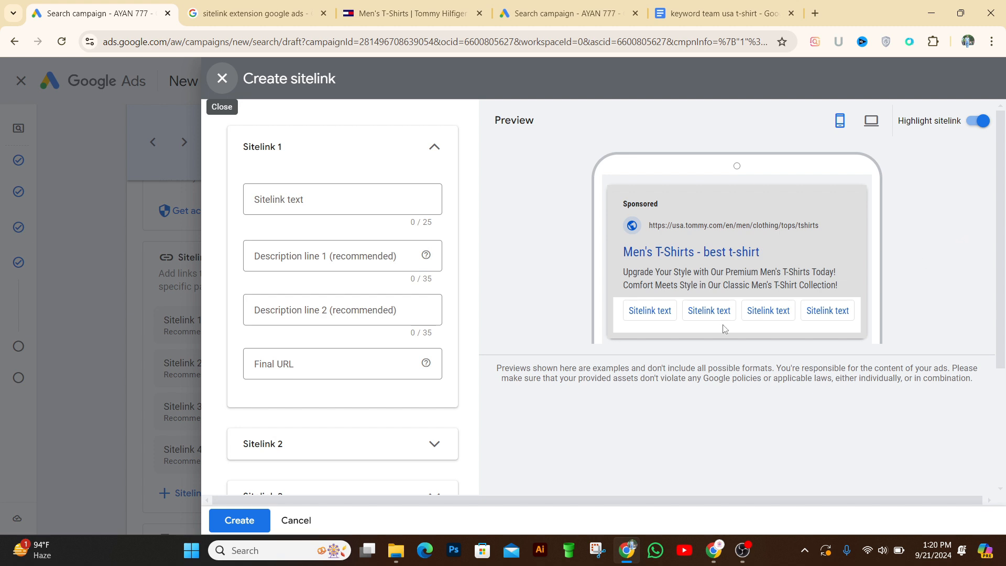
click(337, 203)
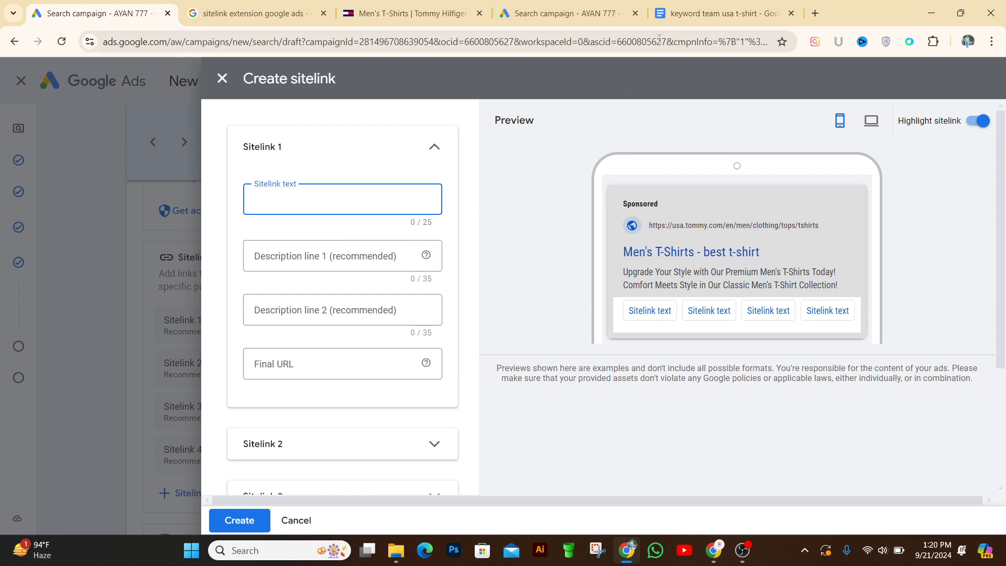
- Look through the ChatGPT headlines in the "keyword team usa t-shirt" document for wording suitable as sitelink text
click(726, 13)
click(364, 336)
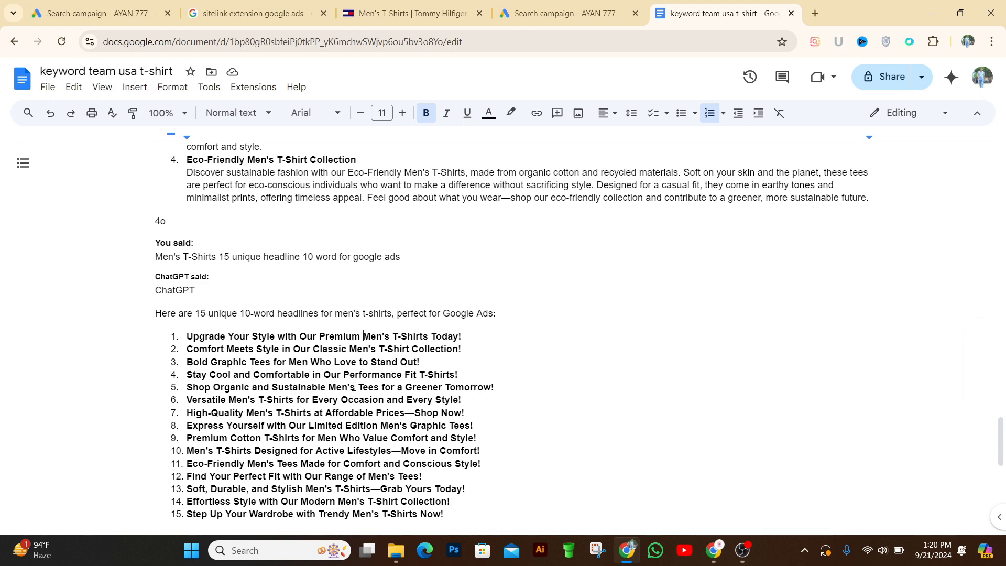
mouse_move(998, 437)
mouse_down()
mouse_move(998, 456)
mouse_move(997, 441)
mouse_up()
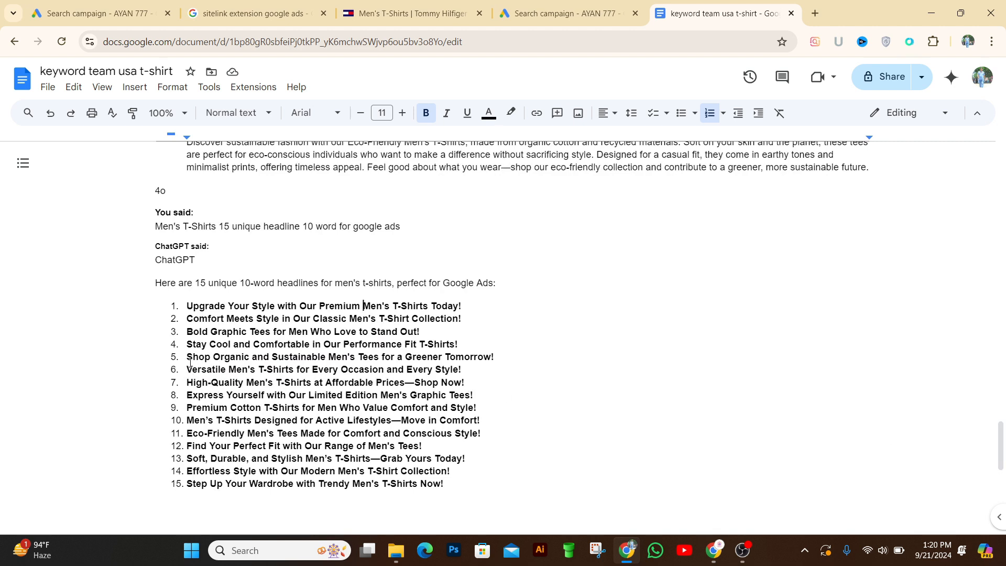
drag(184, 360, 380, 358)
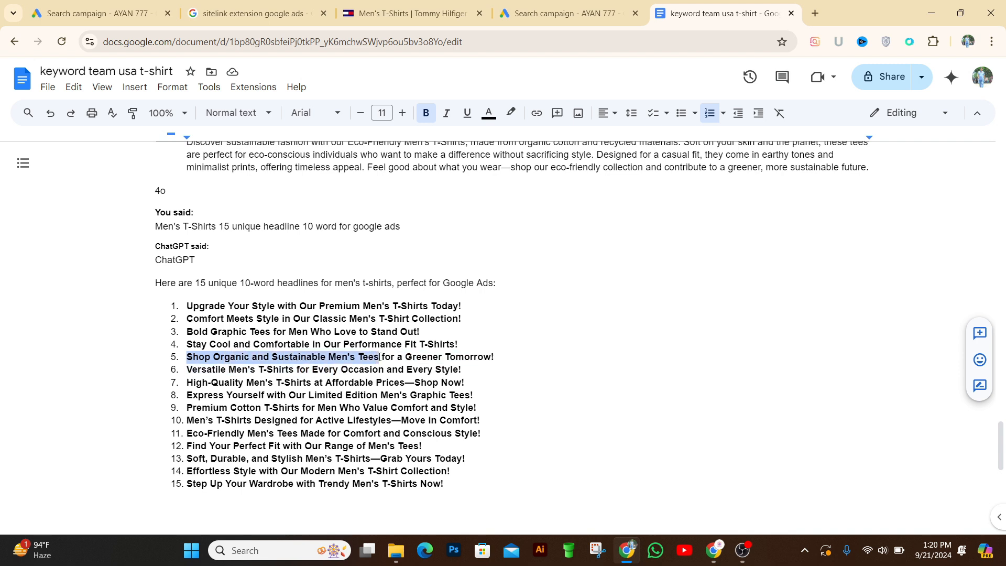
click(344, 344)
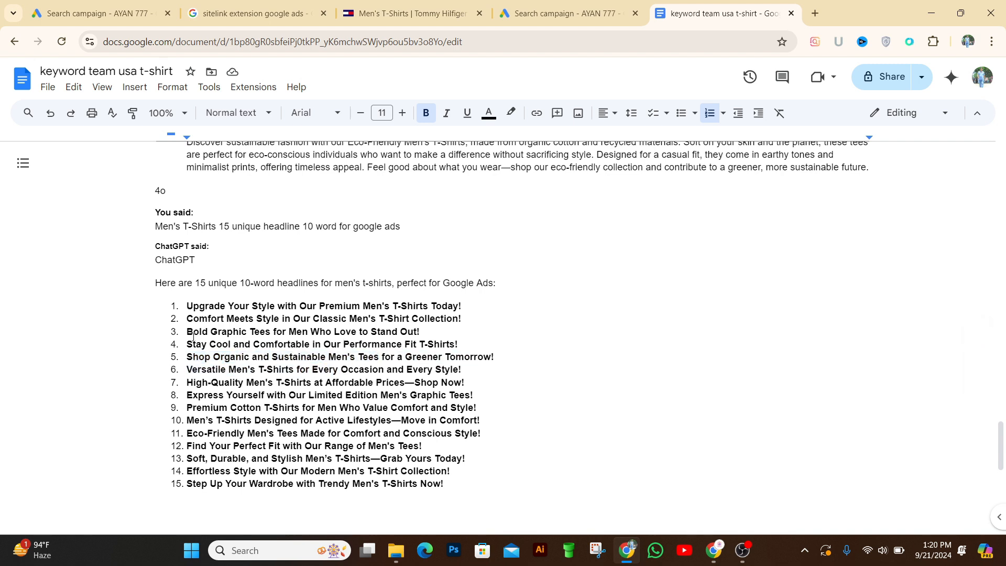
click(187, 305)
click(216, 344)
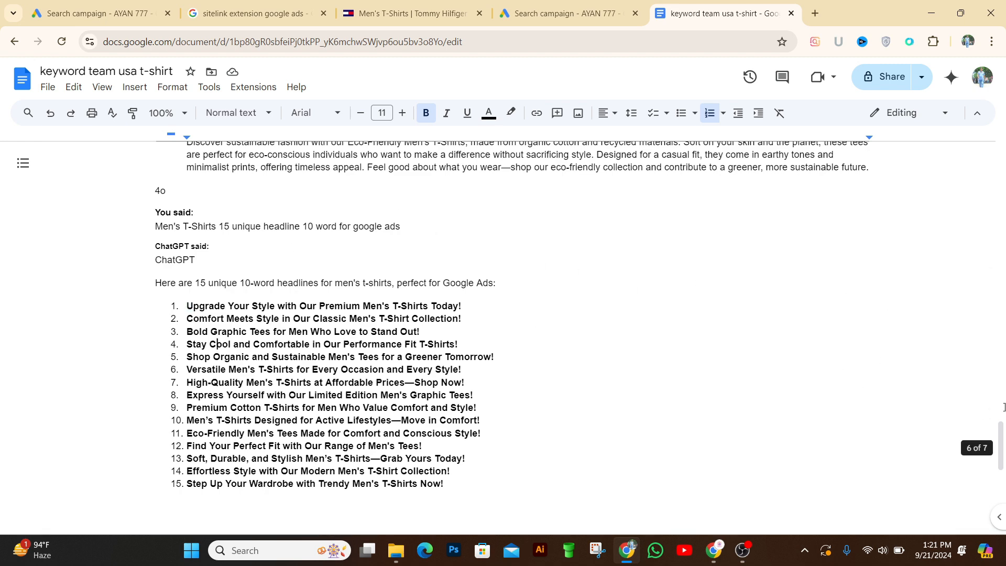
- Copy "Classic Men's T-Shirt" from the first product description in the document and enter it as Sitelink 1's text
drag(1002, 425, 1005, 381)
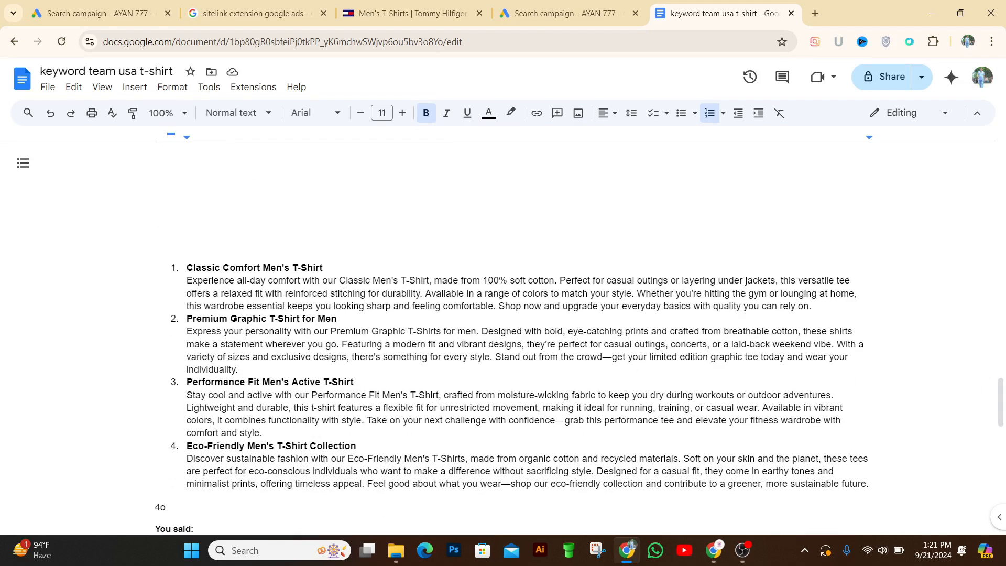
drag(351, 282, 428, 280)
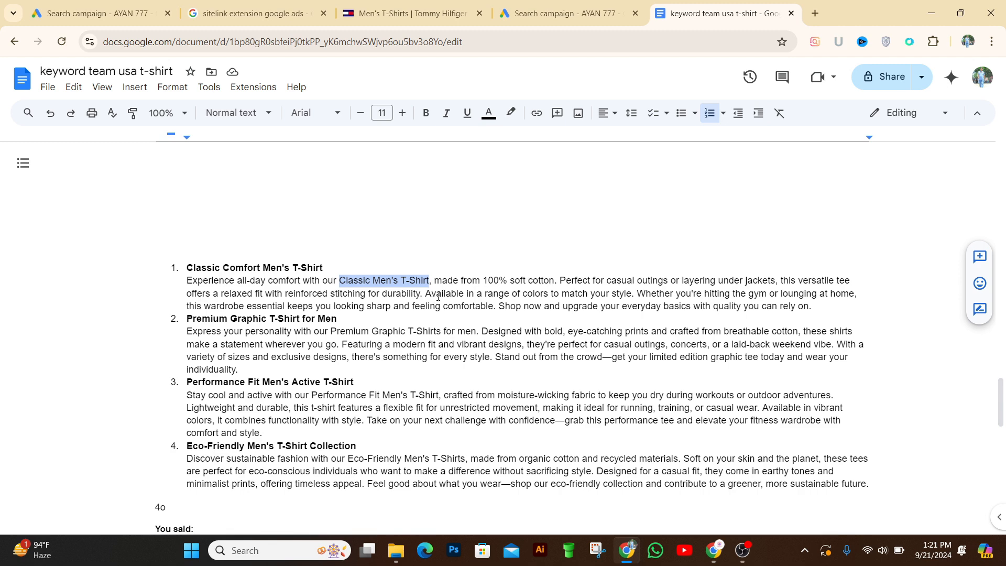
click(117, 14)
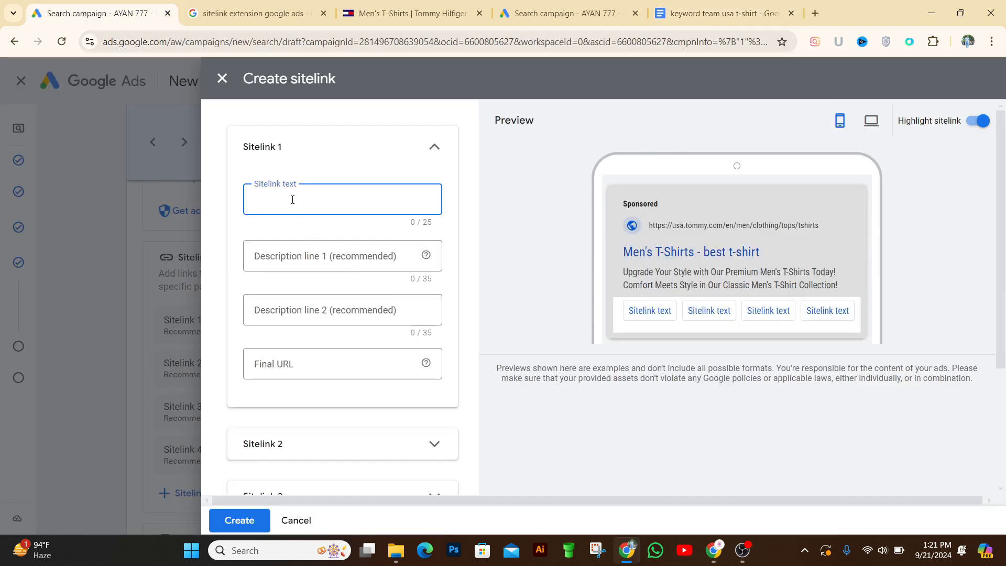
text(Classic Men's T-Shirt)
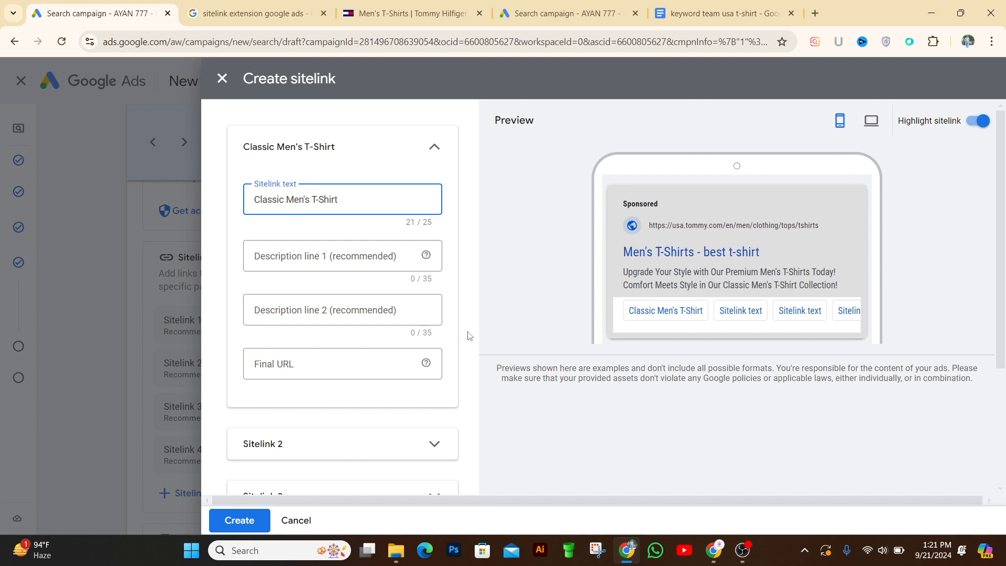
- Copy "Experience all-day comfort with our Classic Men's T-Shirt" from the keyword document and enter it as description line 1 of the first sitelink
click(301, 257)
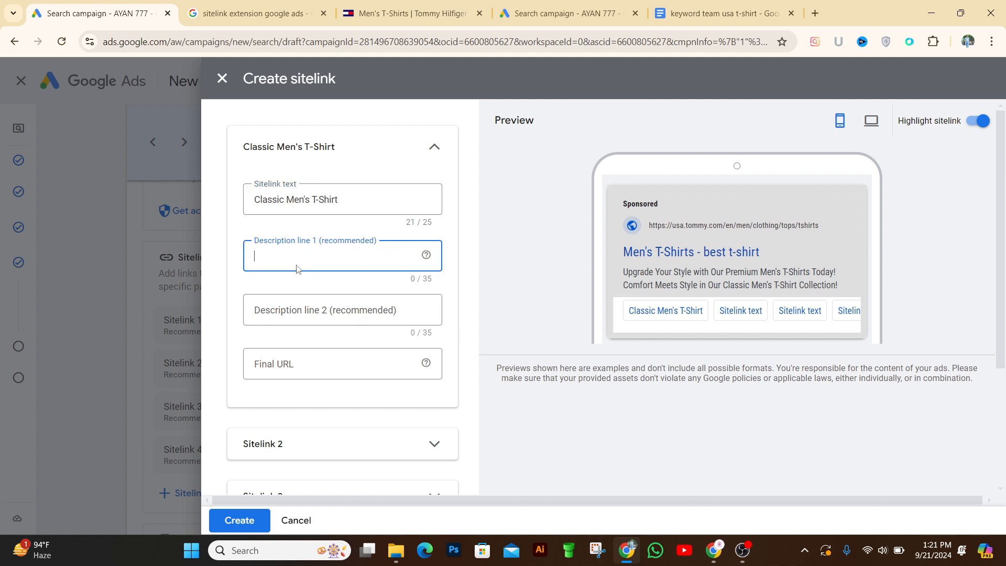
click(723, 13)
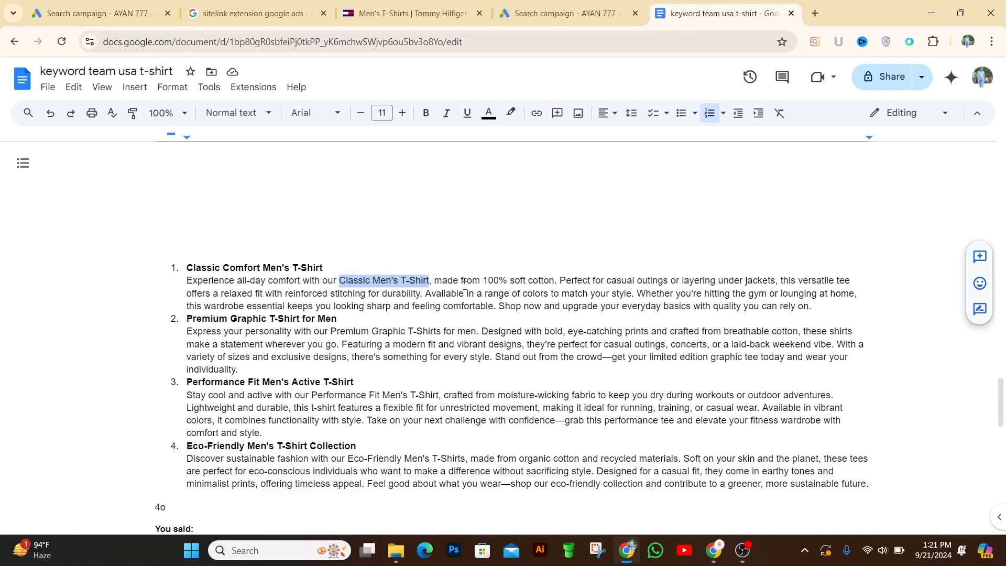
click(488, 292)
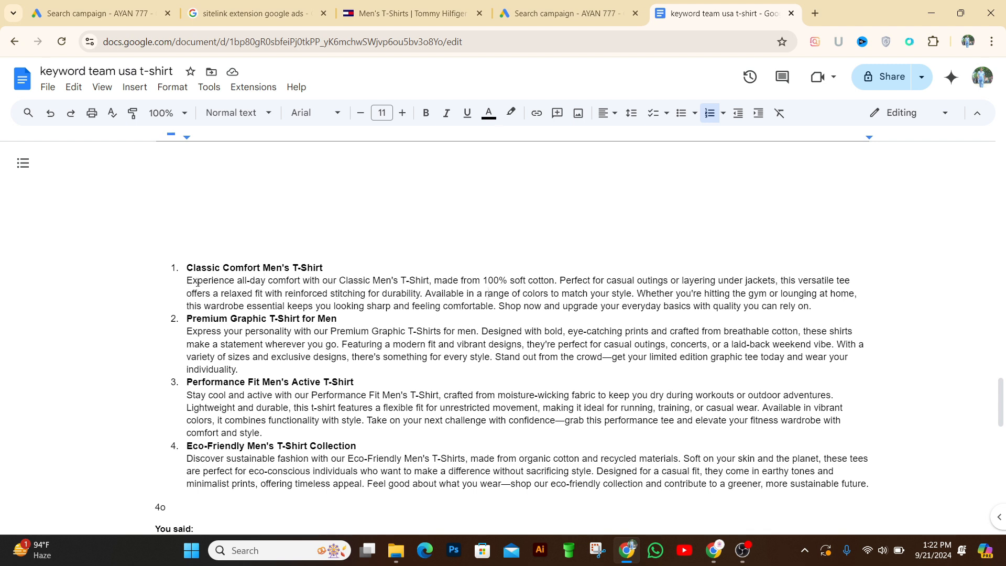
drag(204, 281, 426, 285)
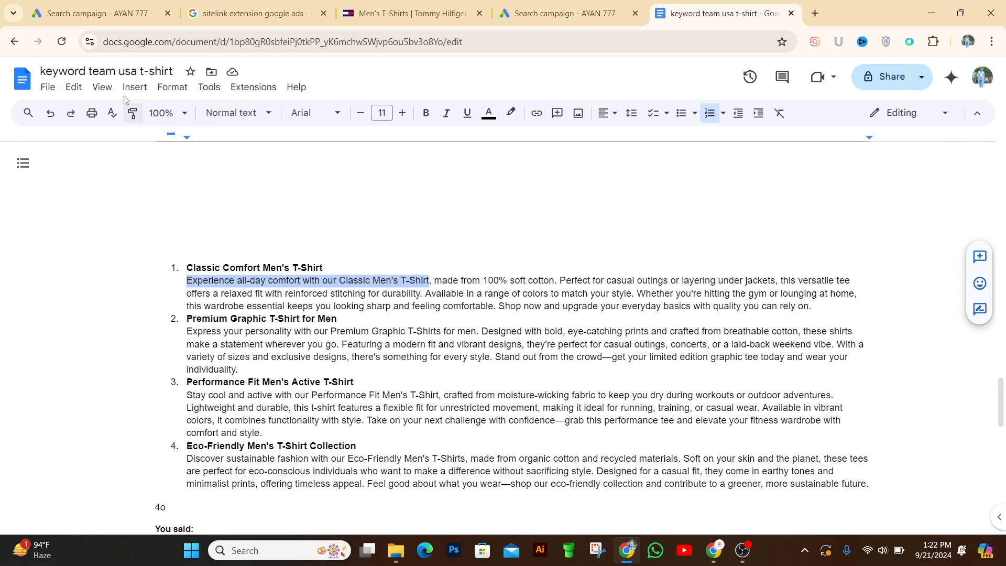
click(101, 18)
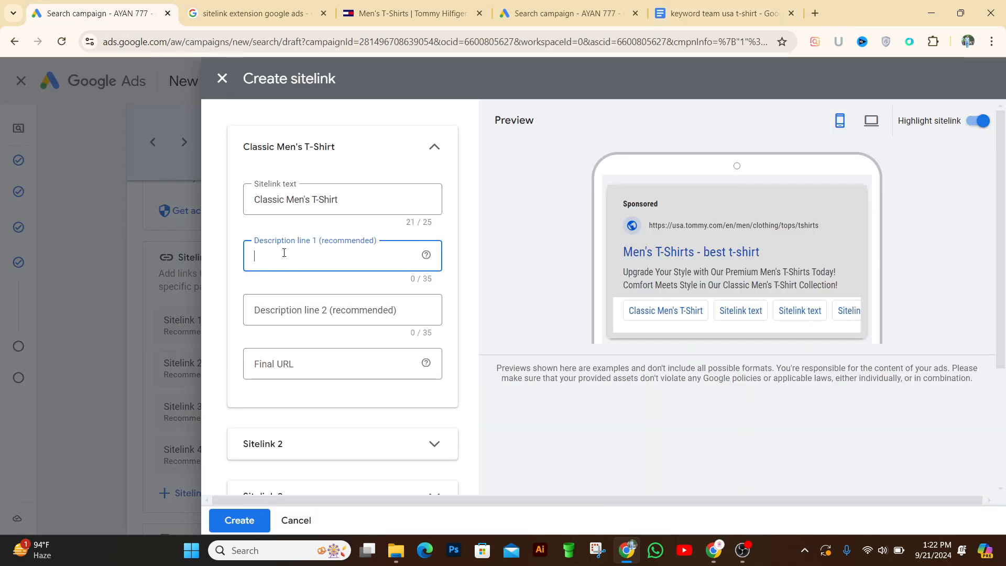
text(Experience all-day comfort with our Classic Men's T-Shirt)
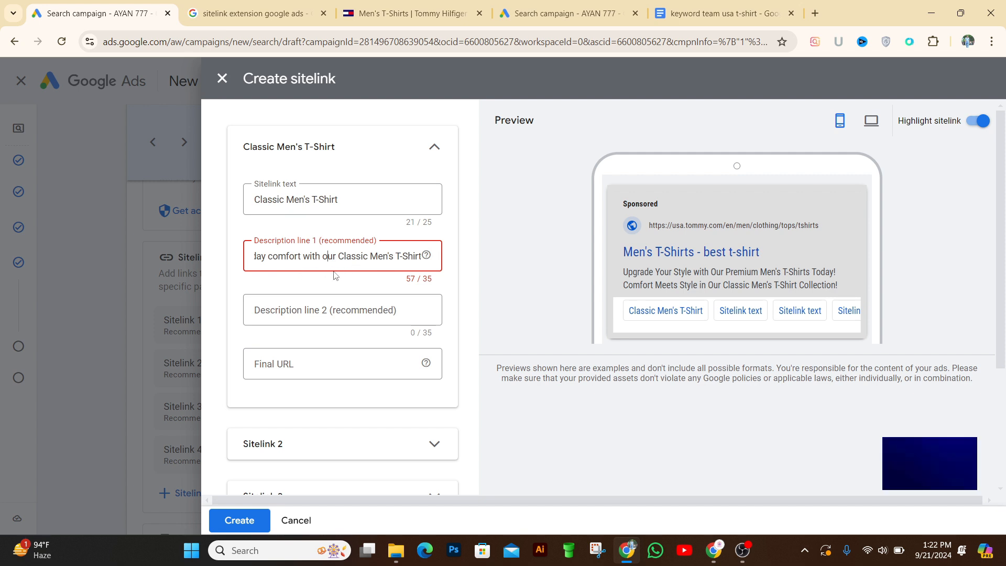
- Shorten the first sitelink's description line 1 to "Experience all-day Men's T-Shirt" to fit the 35-character limit
double_click(326, 256)
click(345, 257)
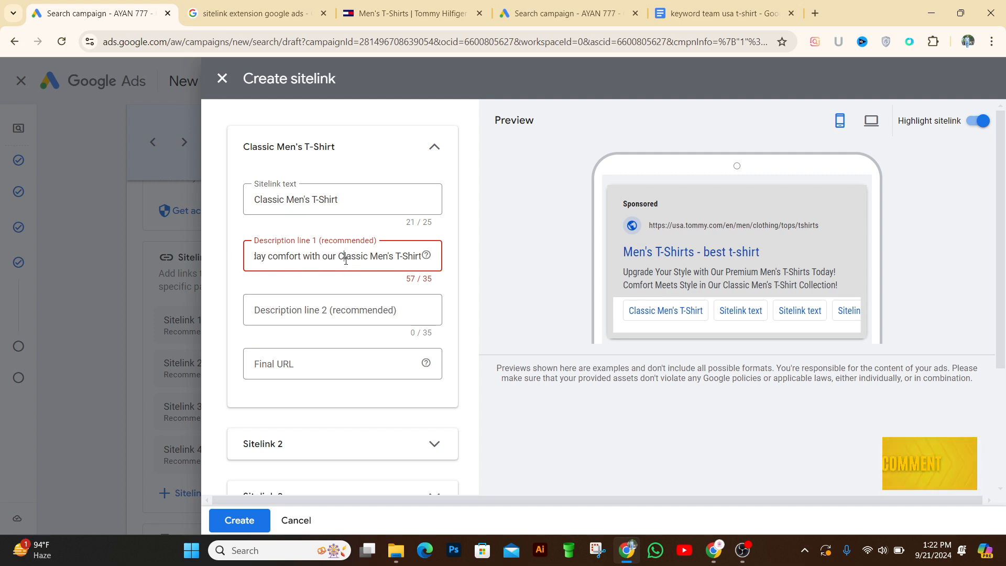
drag(302, 257, 369, 263)
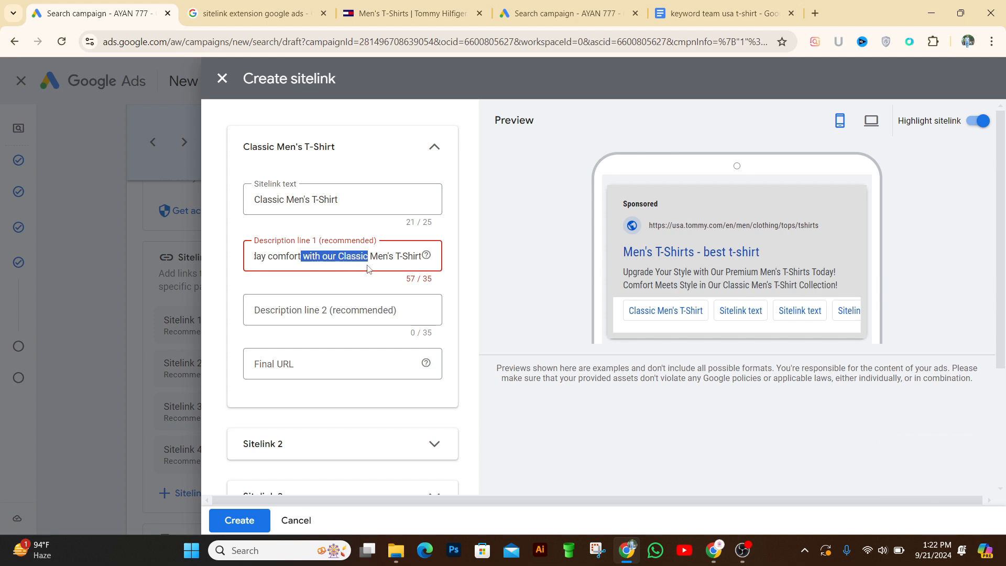
key(BackSpace)
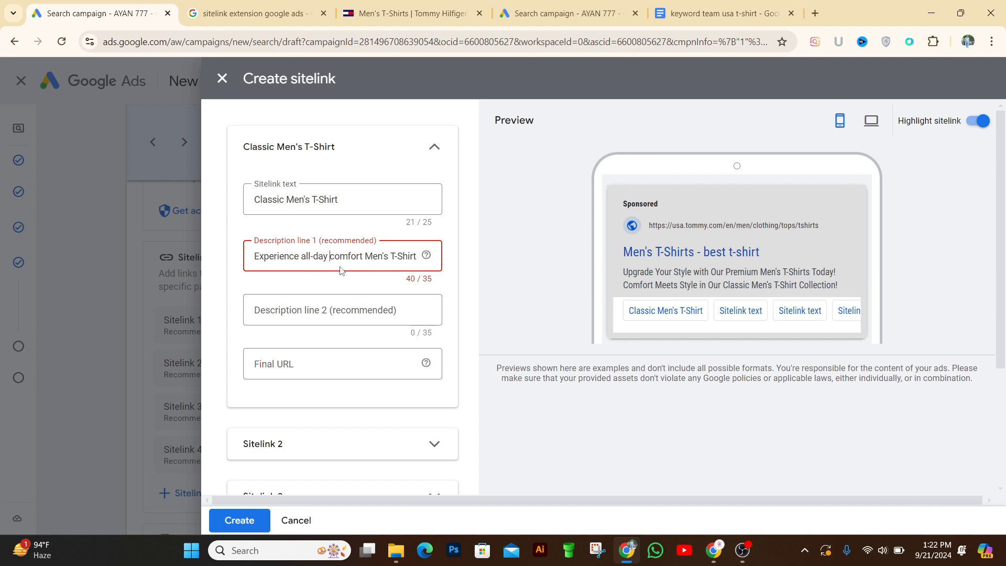
drag(330, 259, 365, 266)
key(BackSpace)
- Copy "100% soft cotton" from the document's first product description into the sitelink's description line 2, and dismiss the Pinterest notification
click(362, 314)
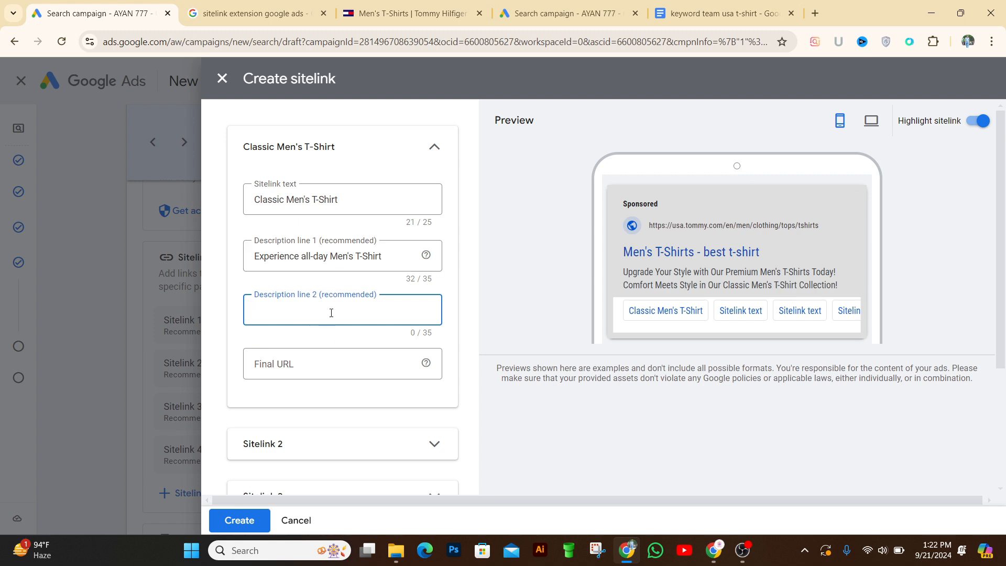
click(724, 13)
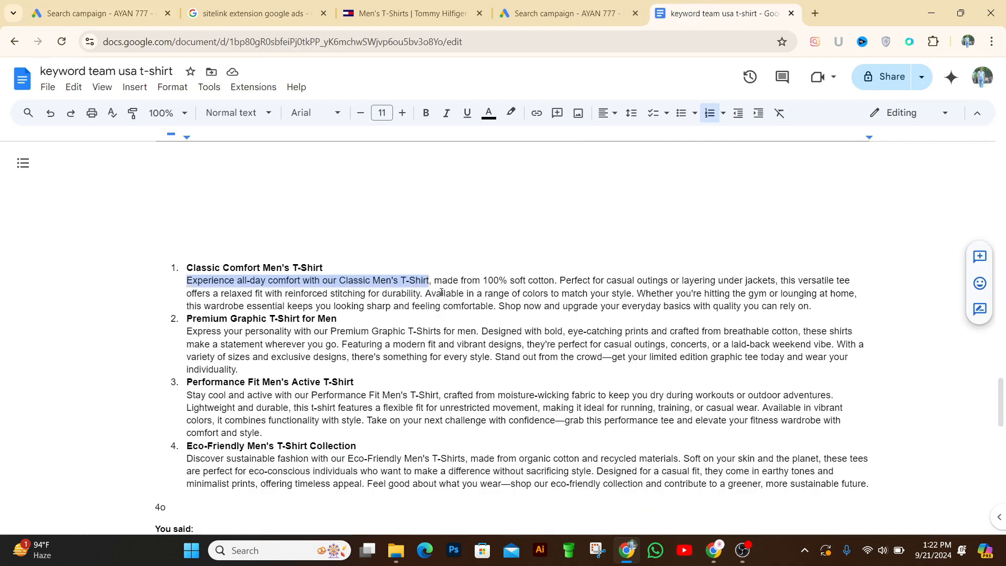
click(434, 310)
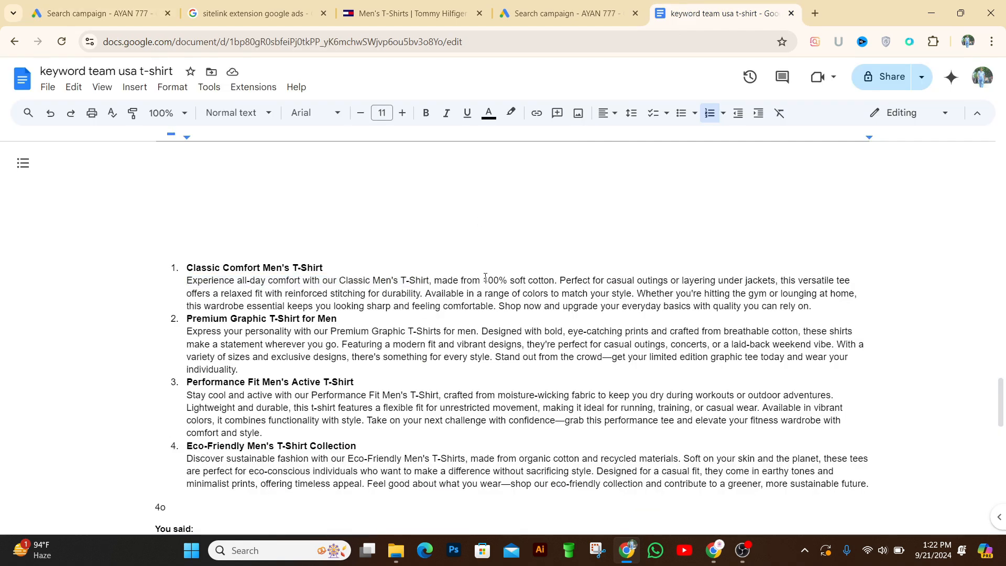
drag(485, 280, 556, 284)
key(ctrl+c)
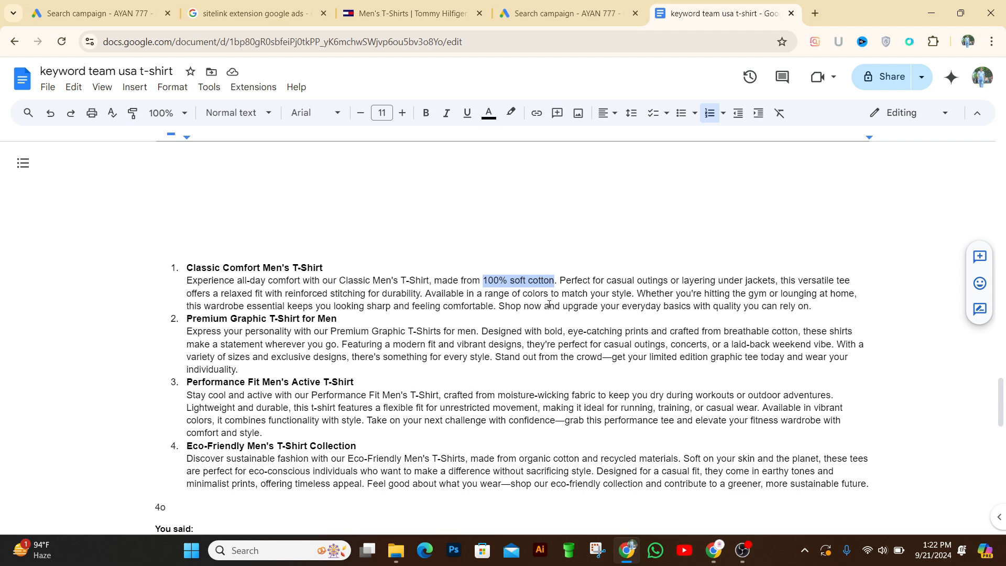
click(118, 13)
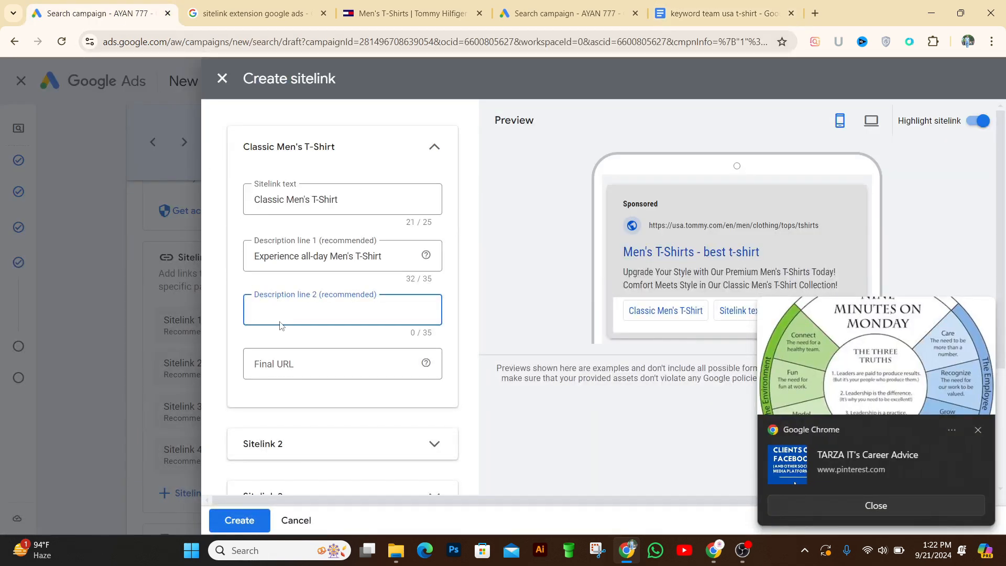
key(ctrl+v)
click(978, 431)
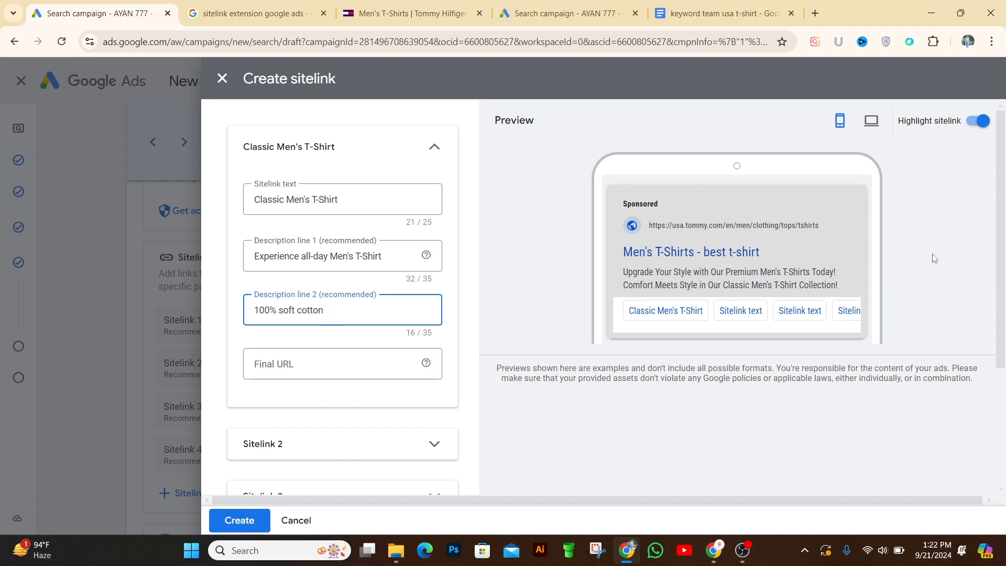
- On the Tommy Hilfiger men's T-shirts page, dismiss the 20% off offer and open the T-Shirts category in a separate tab
drag(998, 224, 1005, 255)
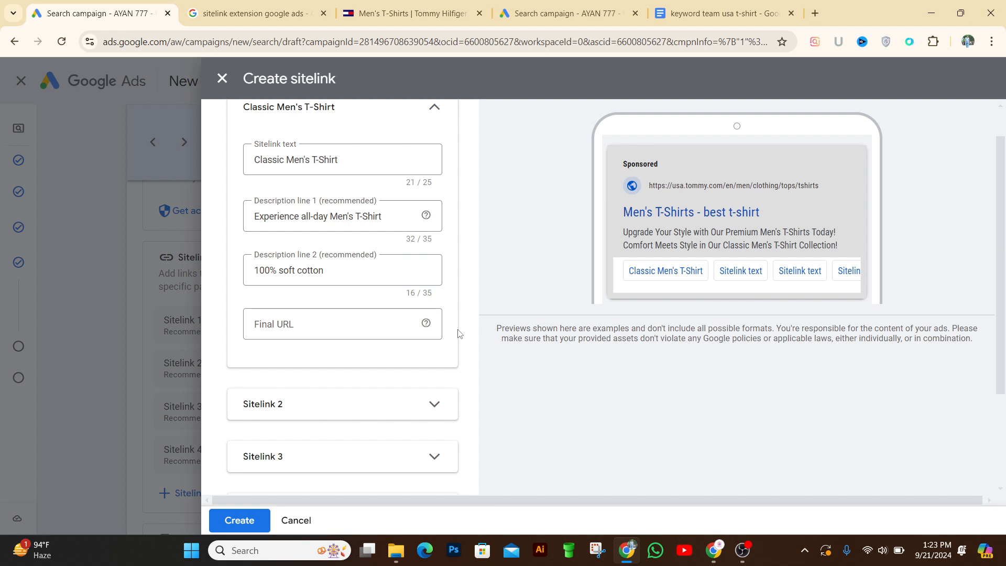
drag(1000, 322, 996, 283)
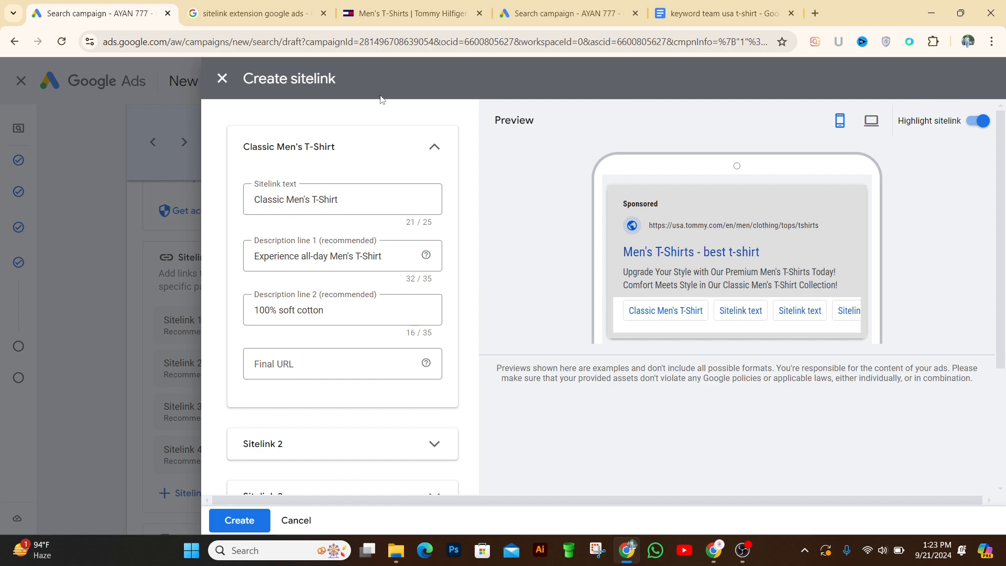
click(248, 21)
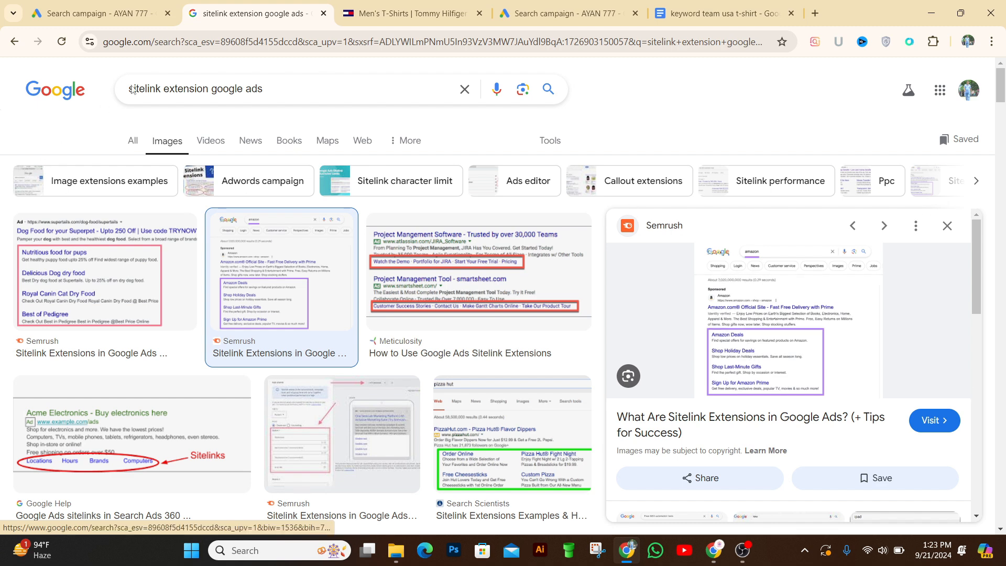
click(411, 11)
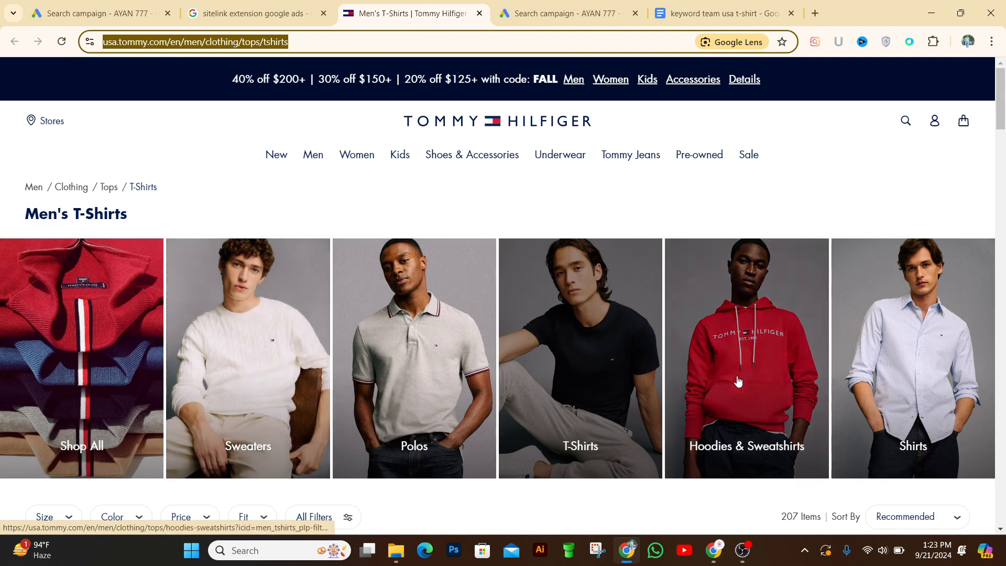
scroll(573, 404, down, 1)
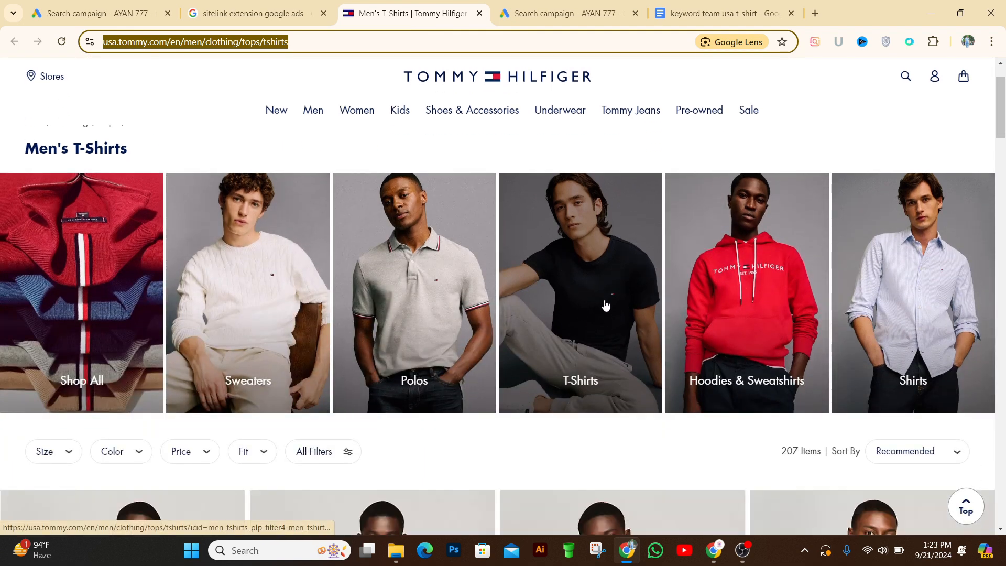
click(607, 285)
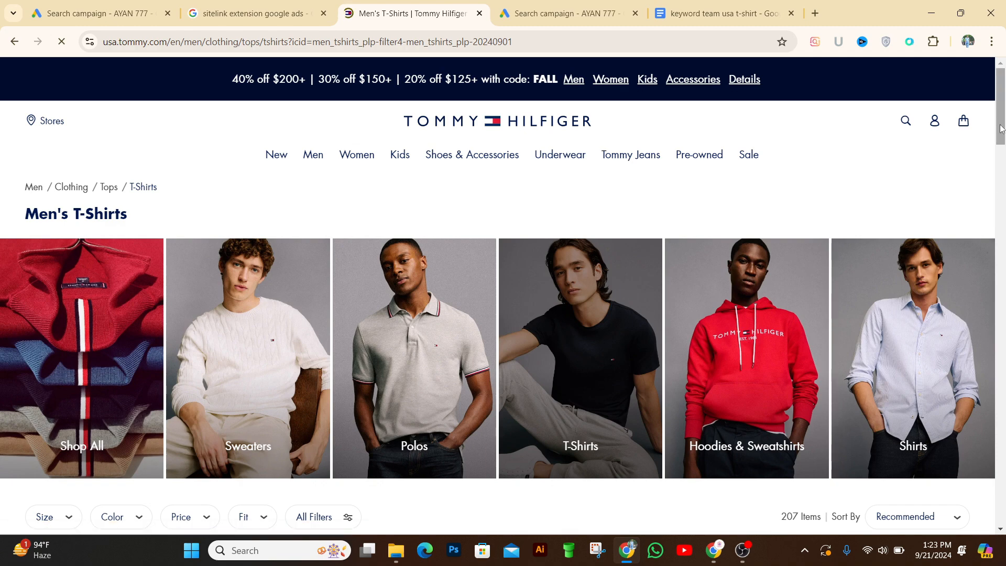
drag(1001, 129, 1004, 181)
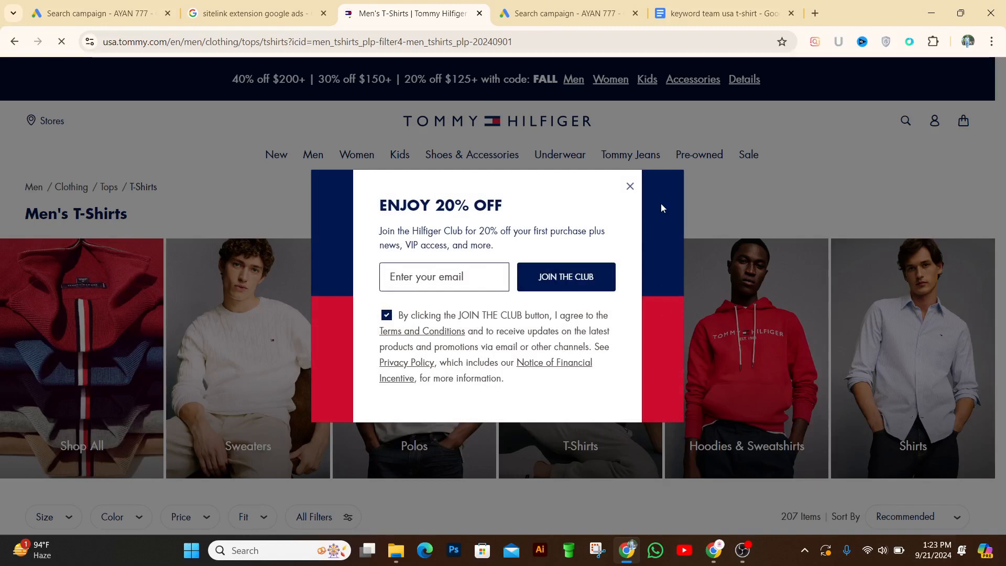
click(629, 187)
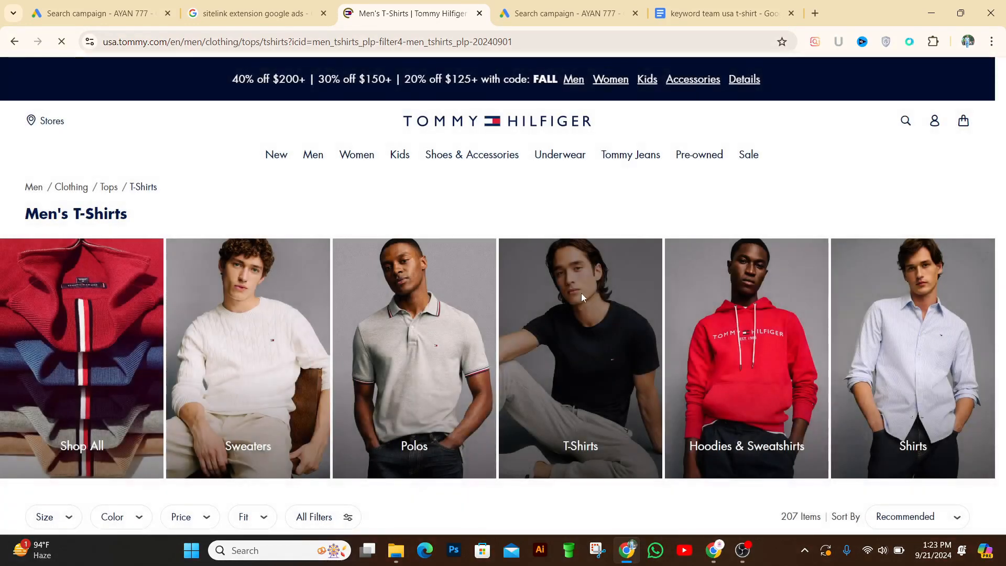
right_click(590, 300)
click(619, 301)
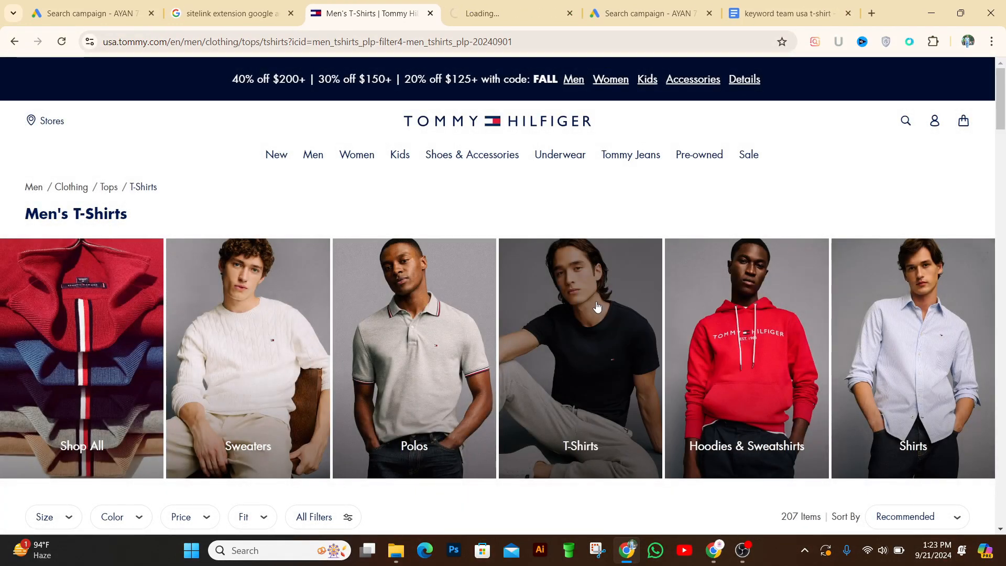
click(490, 15)
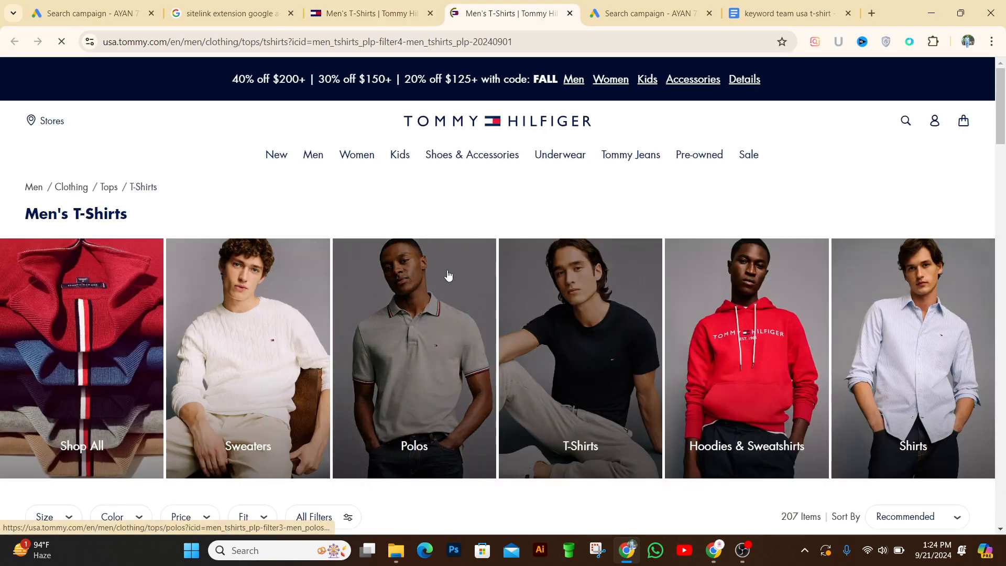
double_click(111, 43)
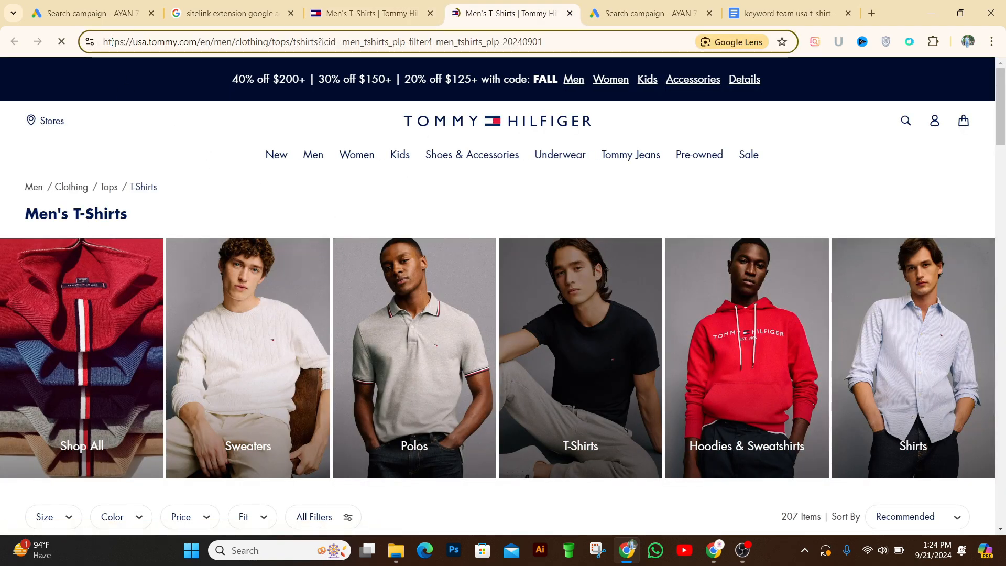
double_click(111, 43)
double_click(150, 38)
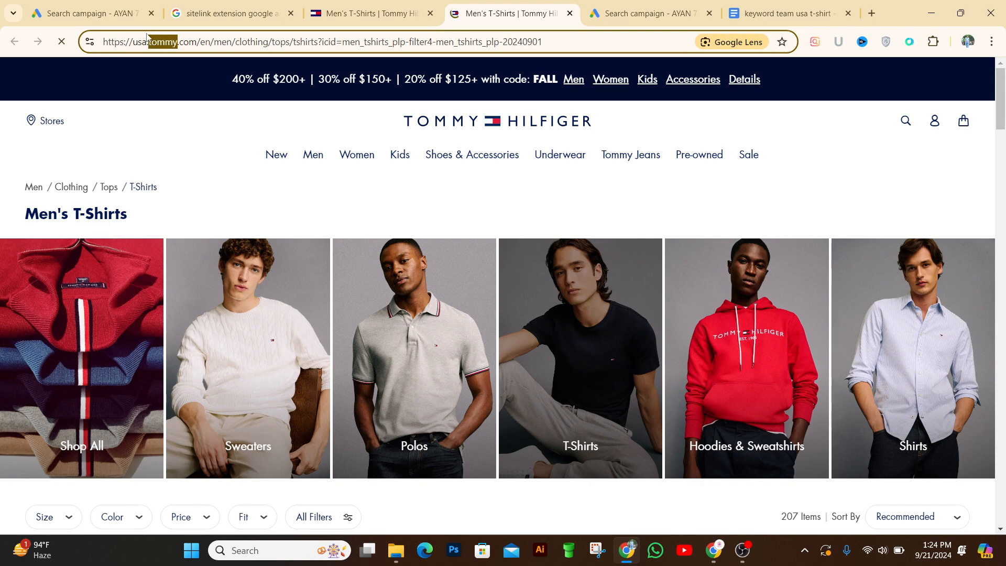
click(120, 42)
triple_click(120, 42)
triple_click(120, 42)
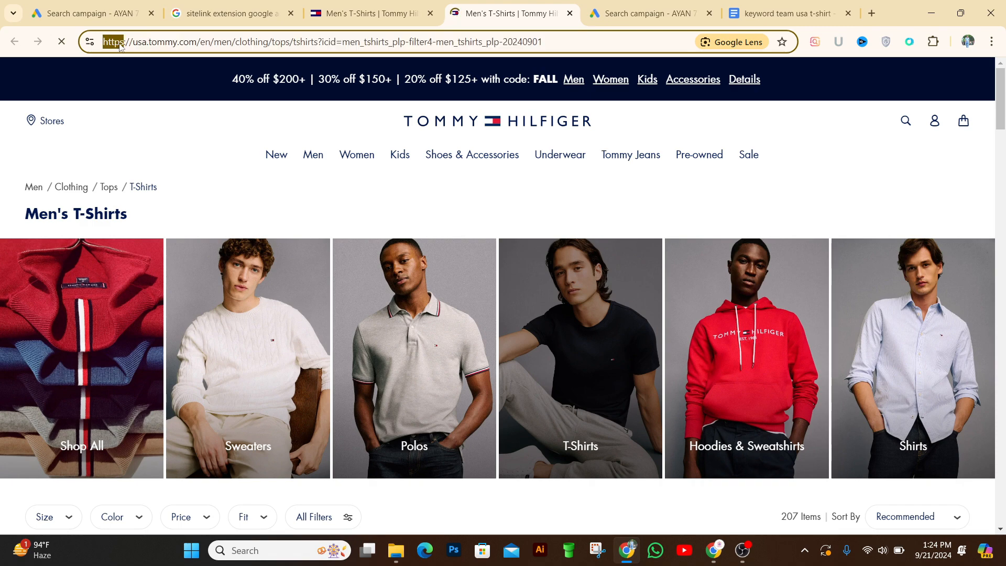
triple_click(120, 43)
key(ctrl+c)
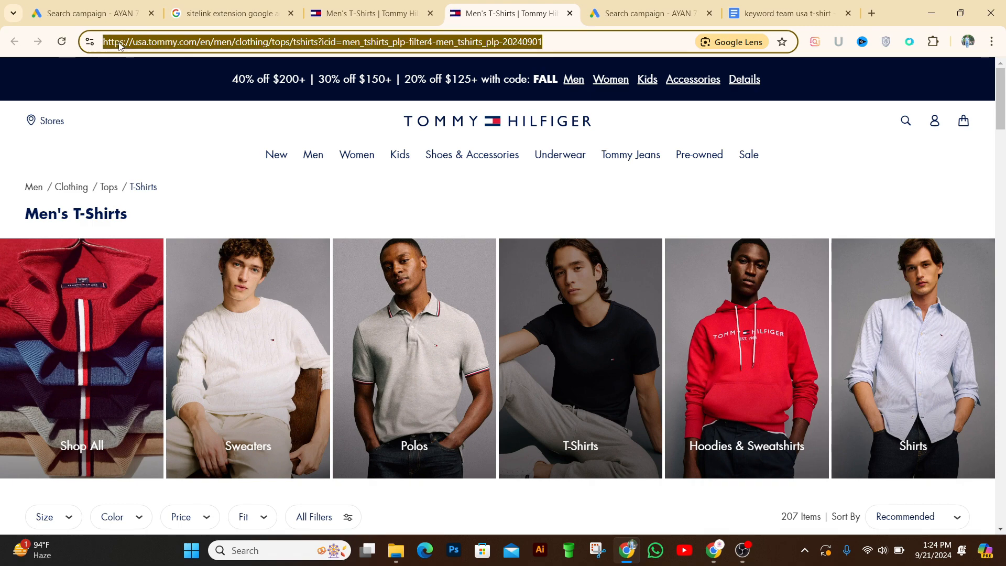
click(103, 10)
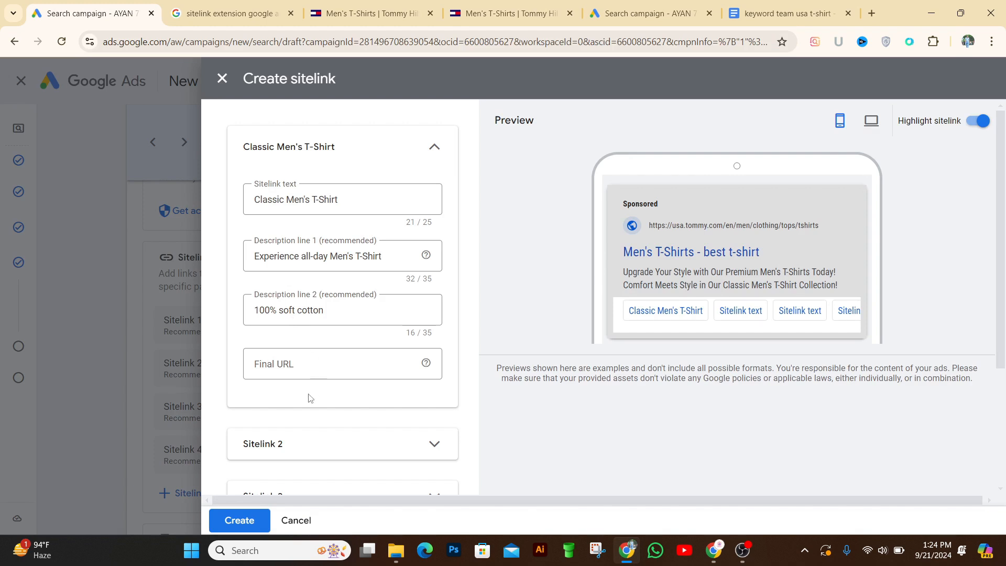
click(293, 370)
key(ctrl+v)
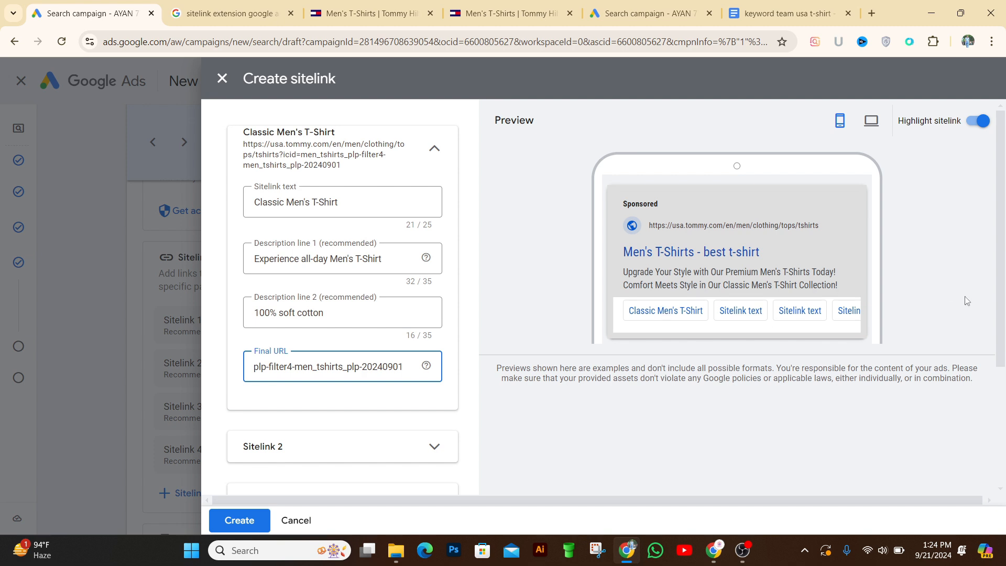
- Expand the Sitelink 2 form below the first sitelink so its text, description and URL fields can be filled in
mouse_move(1000, 273)
mouse_down()
mouse_move(1000, 305)
mouse_move(998, 276)
mouse_up()
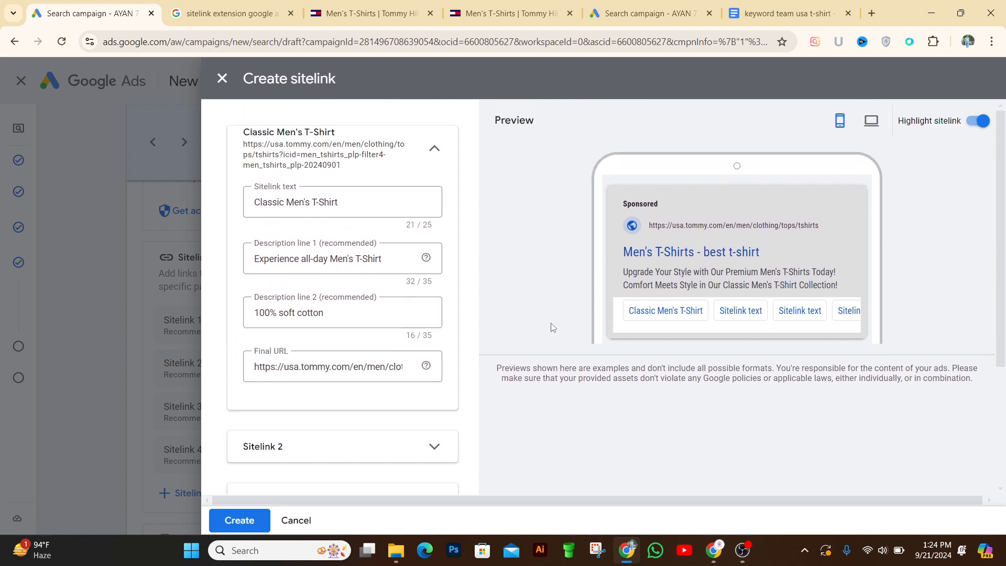
drag(998, 291, 972, 282)
scroll(971, 281, down, 1)
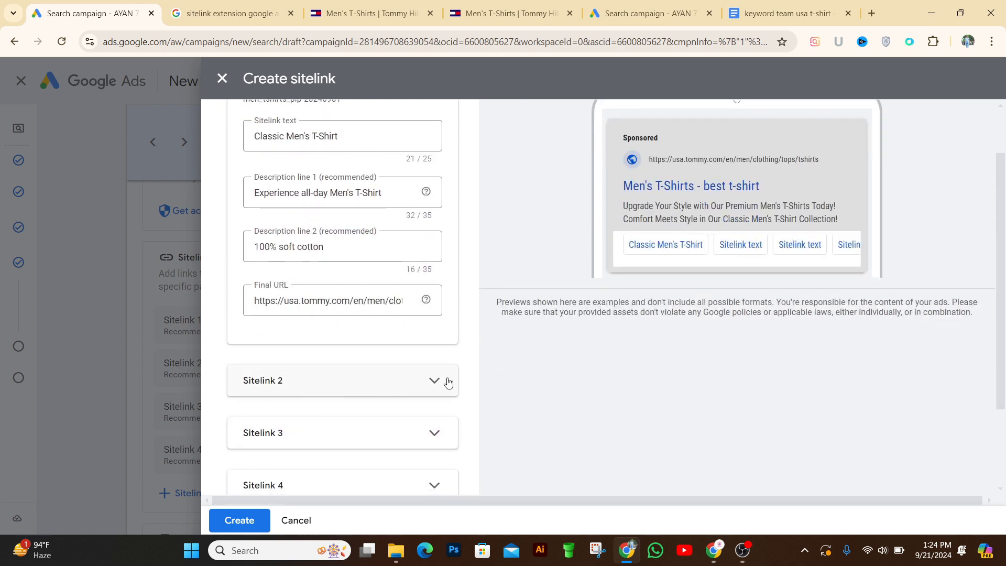
click(439, 392)
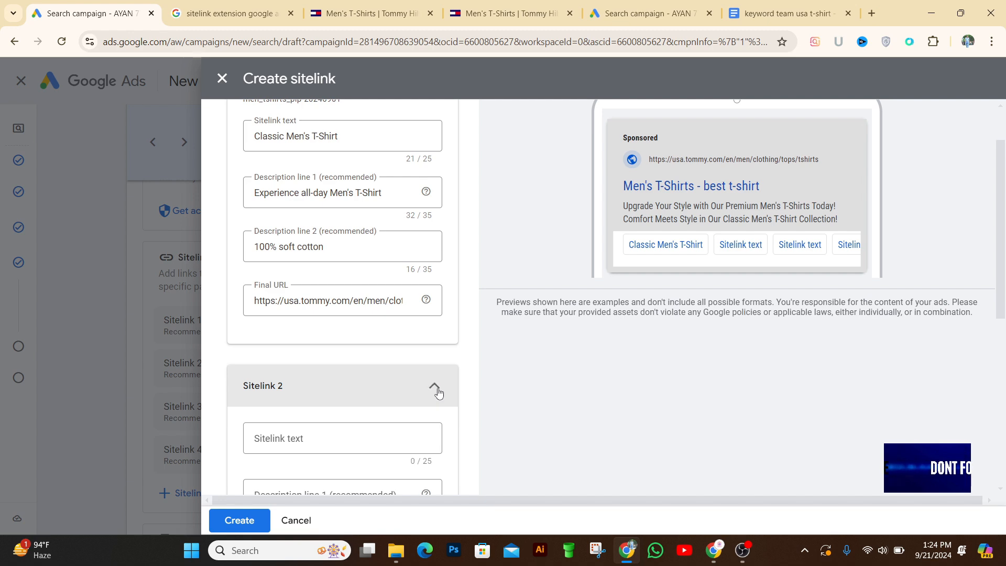
drag(1000, 301, 1004, 381)
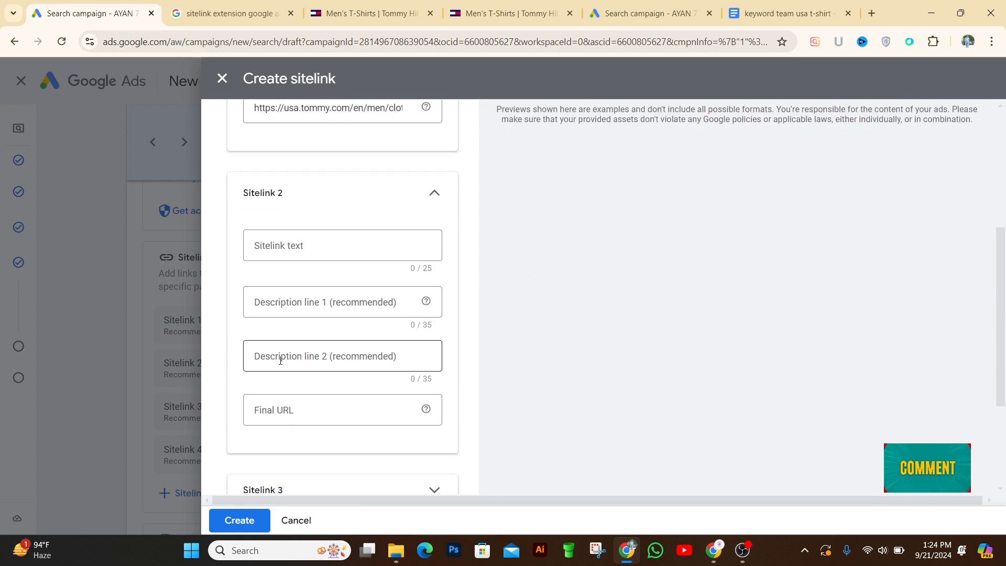
- Copy "Premium Graphic T-Shirts for men" from the document's second product description into Sitelink 2's text
click(307, 249)
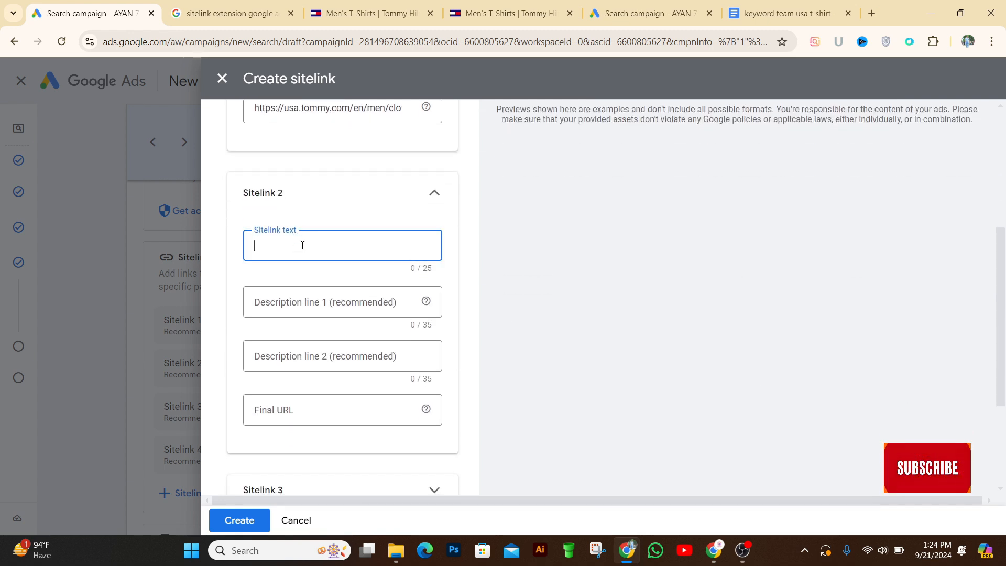
click(760, 16)
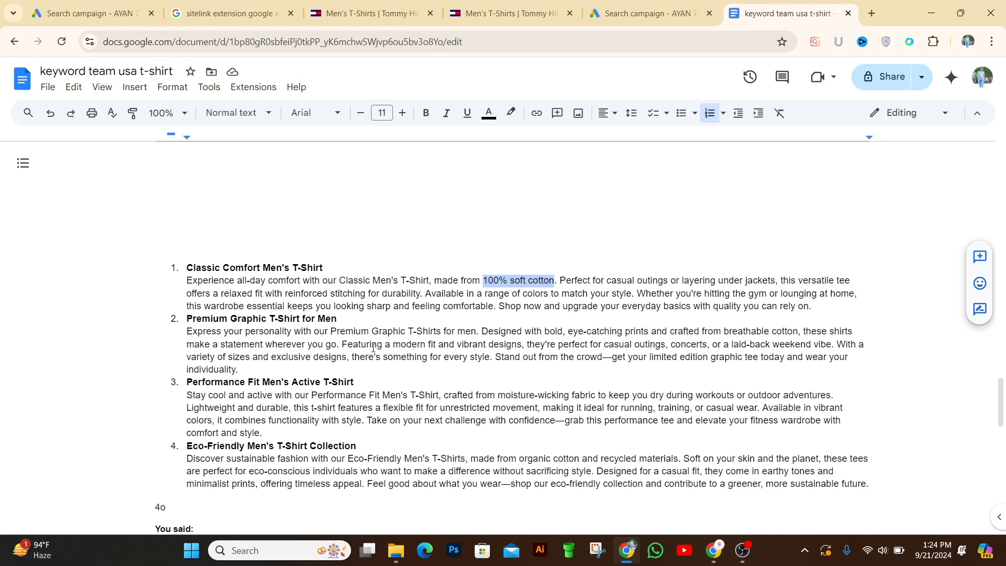
click(372, 331)
drag(332, 330, 477, 336)
key(ctrl+c)
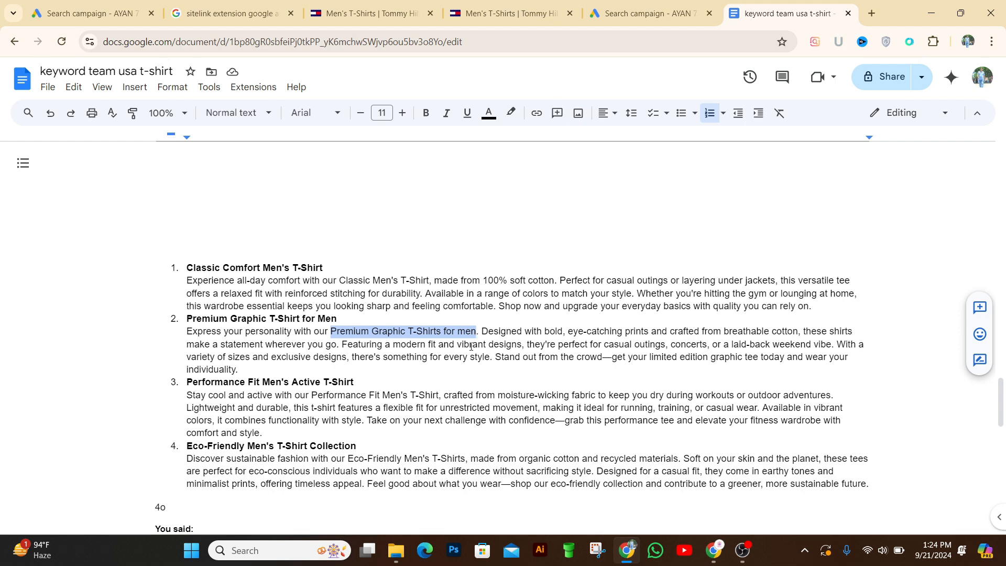
click(84, 13)
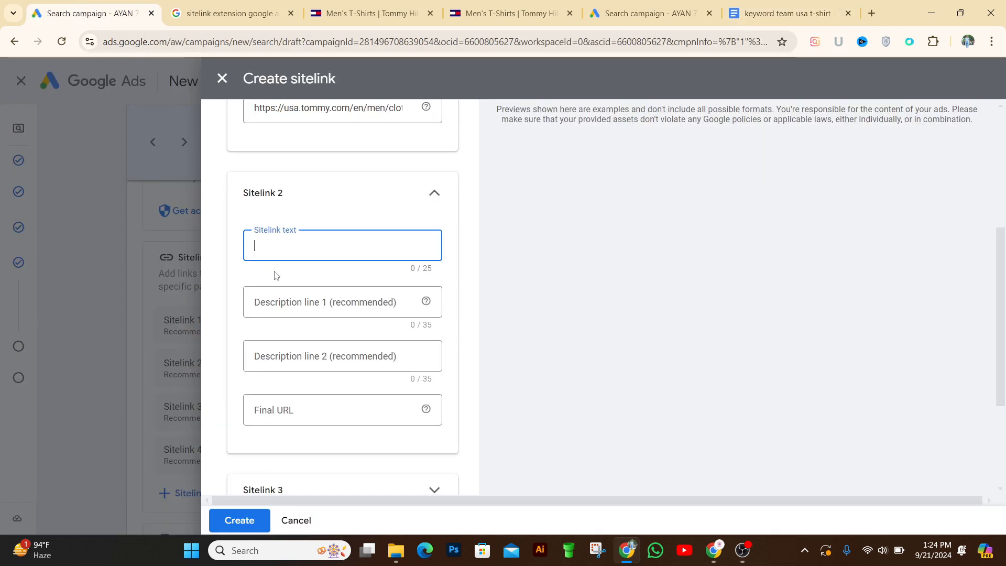
key(ctrl+v)
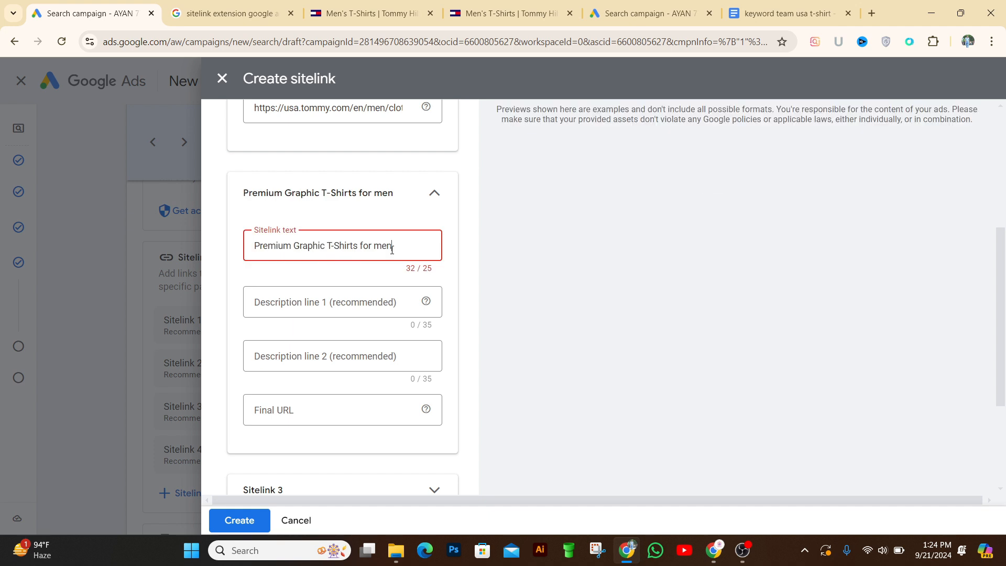
- Shorten the second sitelink's text to "Premium Graphic T-Shirts" by removing "for men" from its end
key(BackSpace)
key(BackSpace)
key(BackSpace)
key(BackSpace)
key(BackSpace)
key(BackSpace)
key(BackSpace)
key(BackSpace)
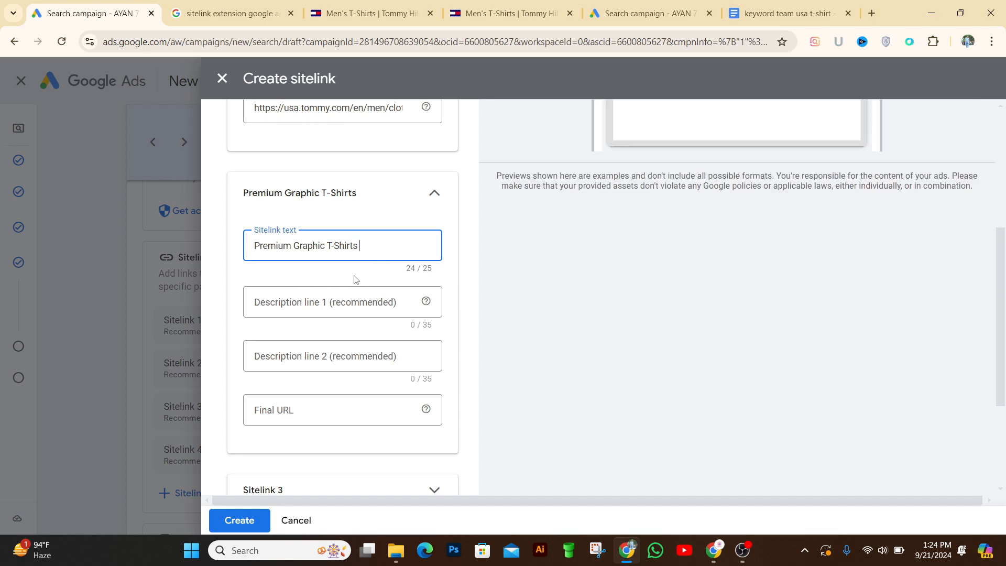
- Copy "Express your personality with our Premium Graphic T-Shirts" from the document into the second sitelink's description line 1
click(326, 300)
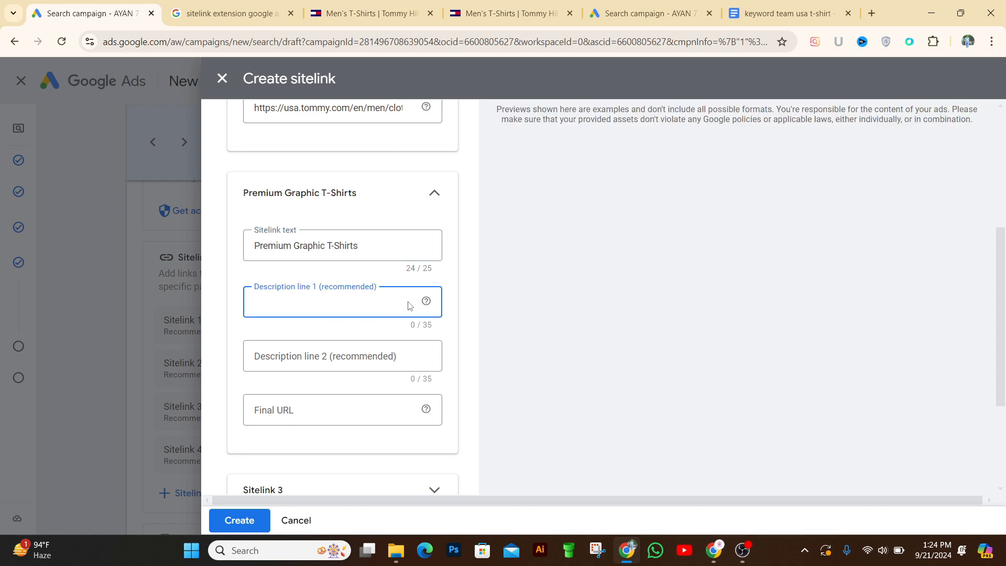
click(777, 15)
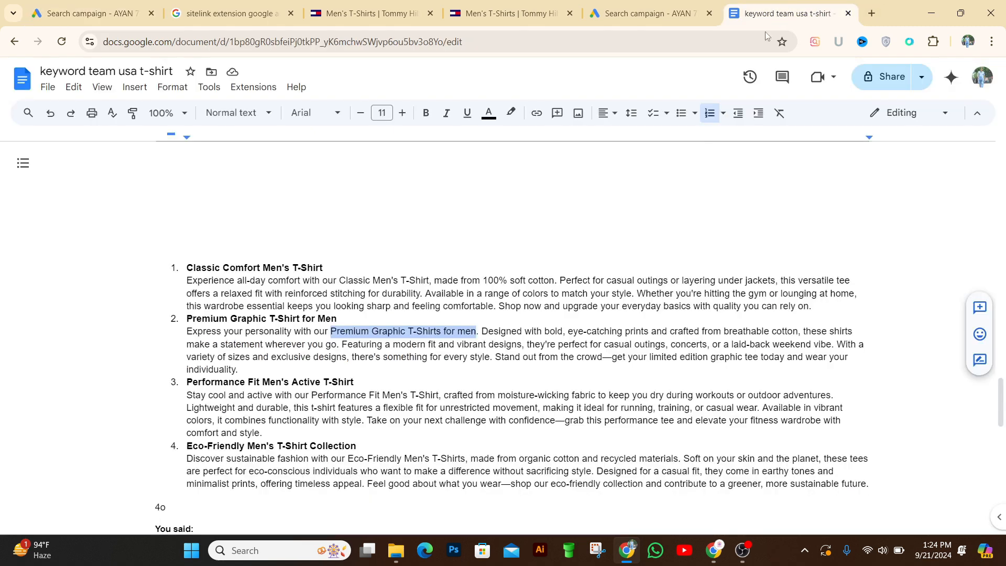
click(461, 357)
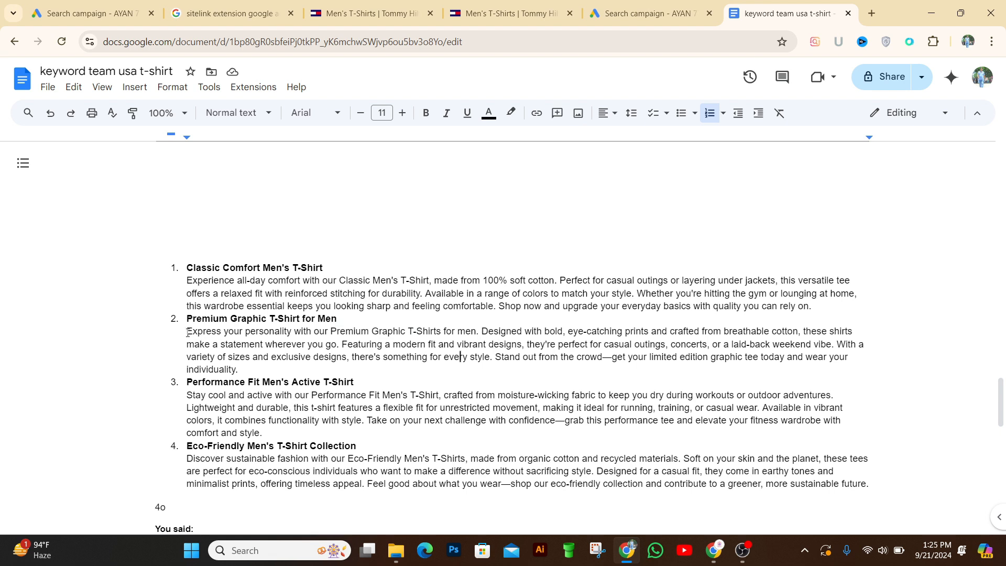
drag(187, 332, 443, 331)
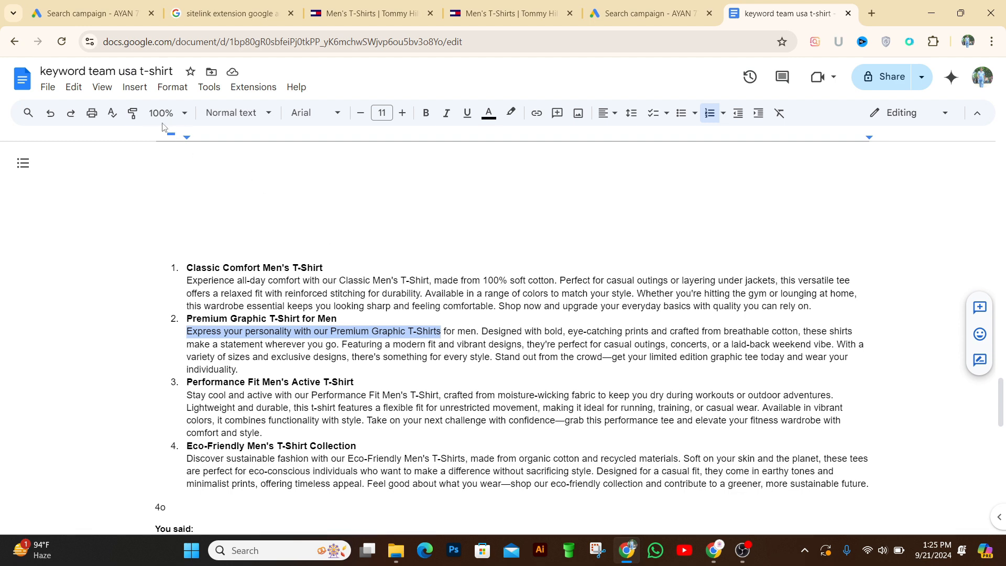
click(118, 20)
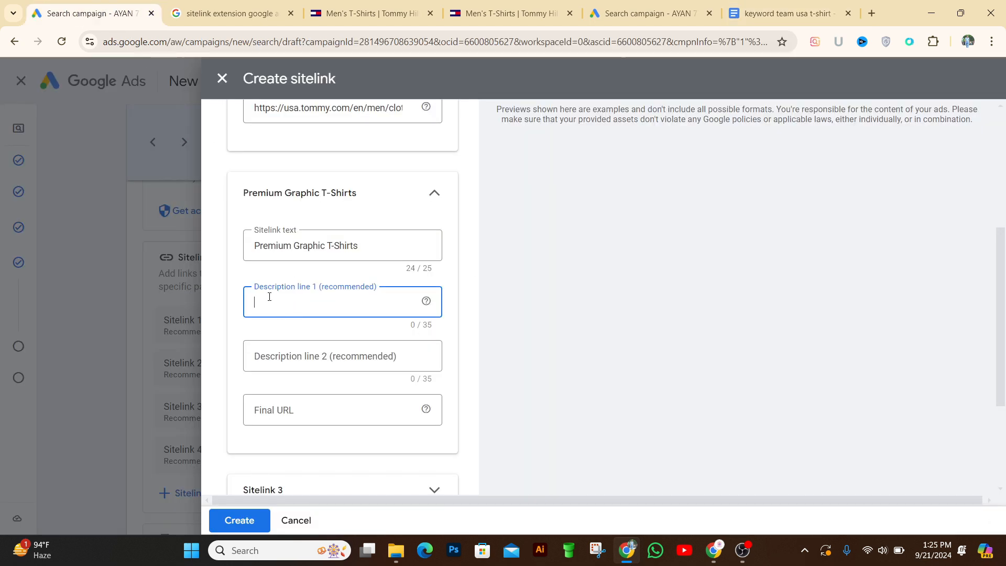
key(ctrl+v)
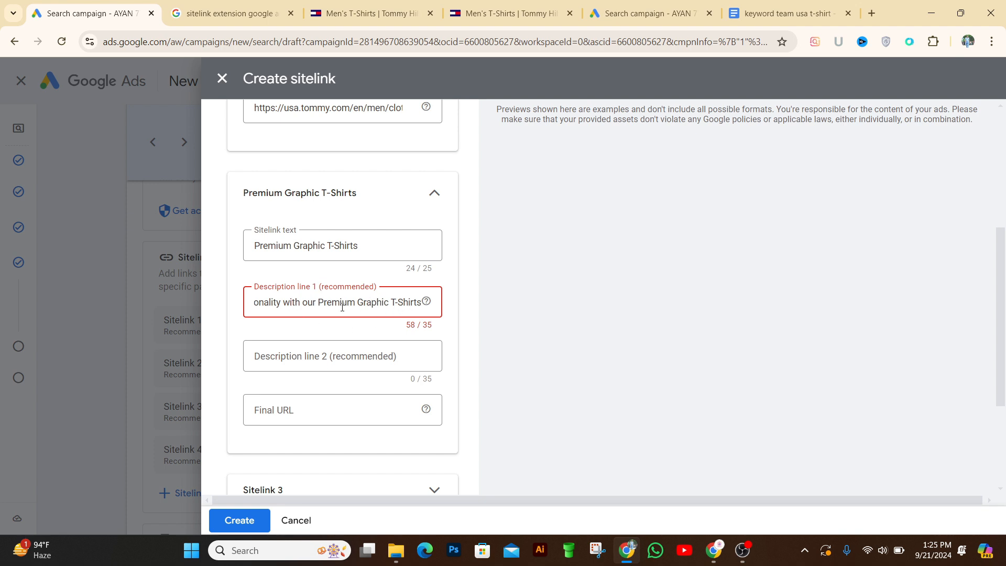
- Cut words from the middle of the second sitelink's description line 1, leaving "Express your Graphic T-Shirts"
click(422, 306)
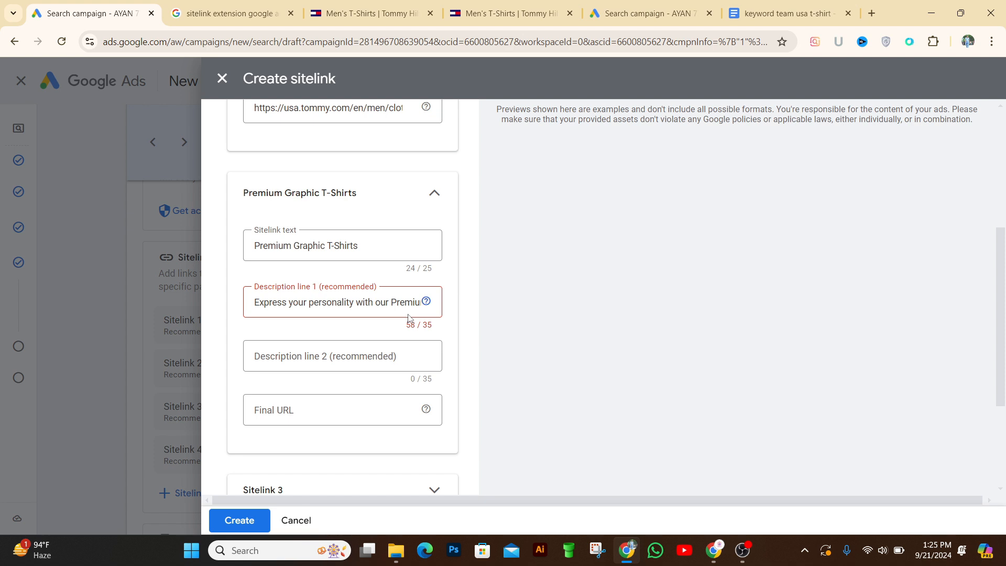
click(411, 303)
key(BackSpace)
key(BackSpace)
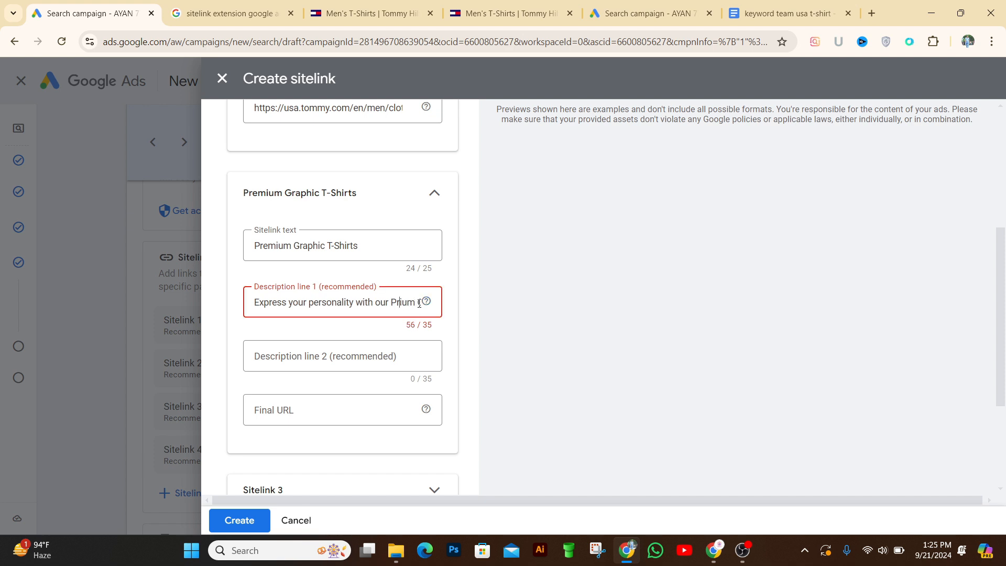
key(BackSpace)
key(BackSpace)
key(BackSpace)
key(BackSpace)
key(BackSpace)
key(BackSpace)
key(BackSpace)
key(BackSpace)
key(BackSpace)
key(BackSpace)
key(BackSpace)
key(BackSpace)
key(BackSpace)
key(BackSpace)
key(BackSpace)
key(BackSpace)
key(BackSpace)
key(BackSpace)
key(BackSpace)
key(BackSpace)
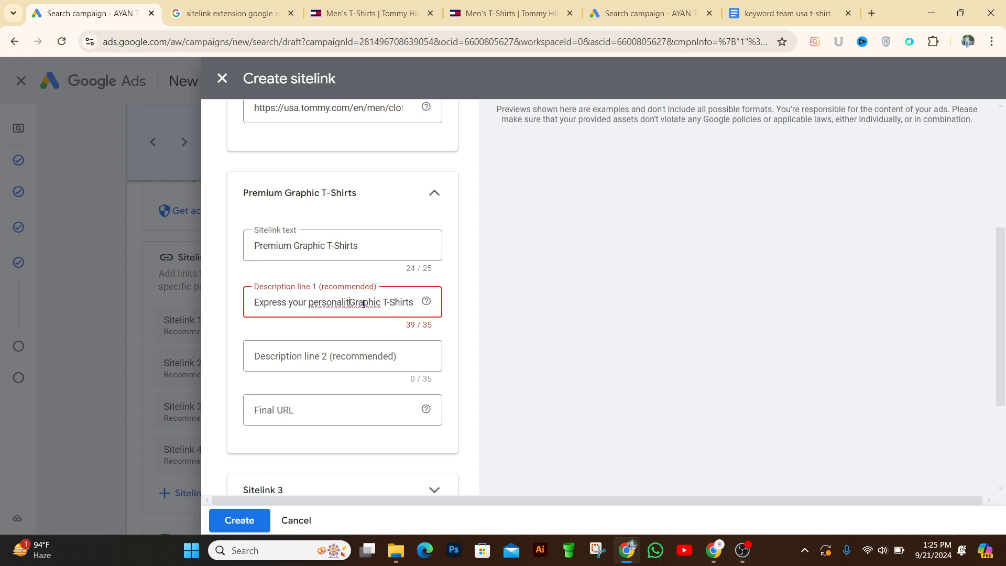
key(BackSpace)
key(BackSpace)
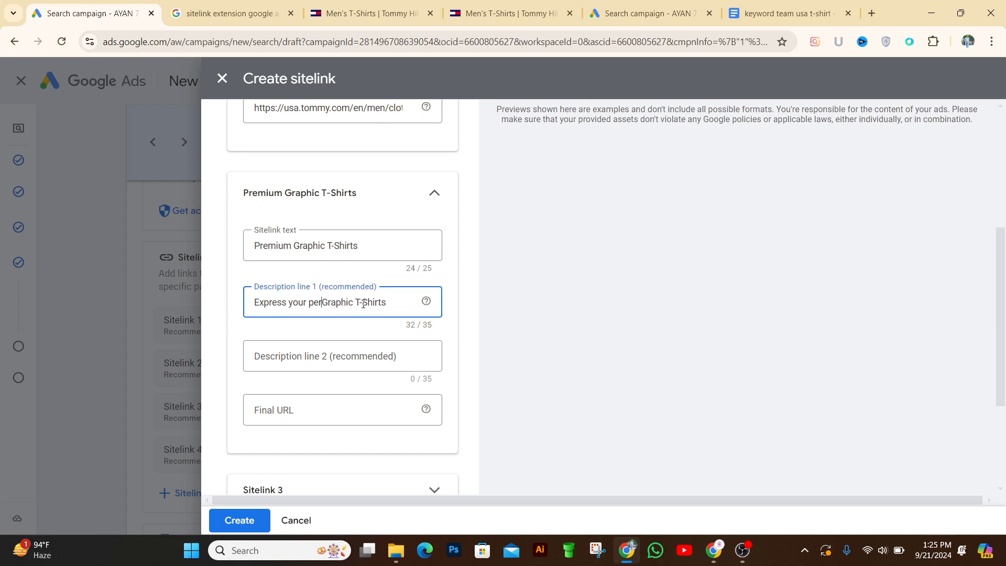
key(BackSpace)
key(BackSpace)
key(BackSpace)
- Replace the second sitelink's description line 1 with "Express your personality", copied from the document's second product description
drag(381, 306, 235, 323)
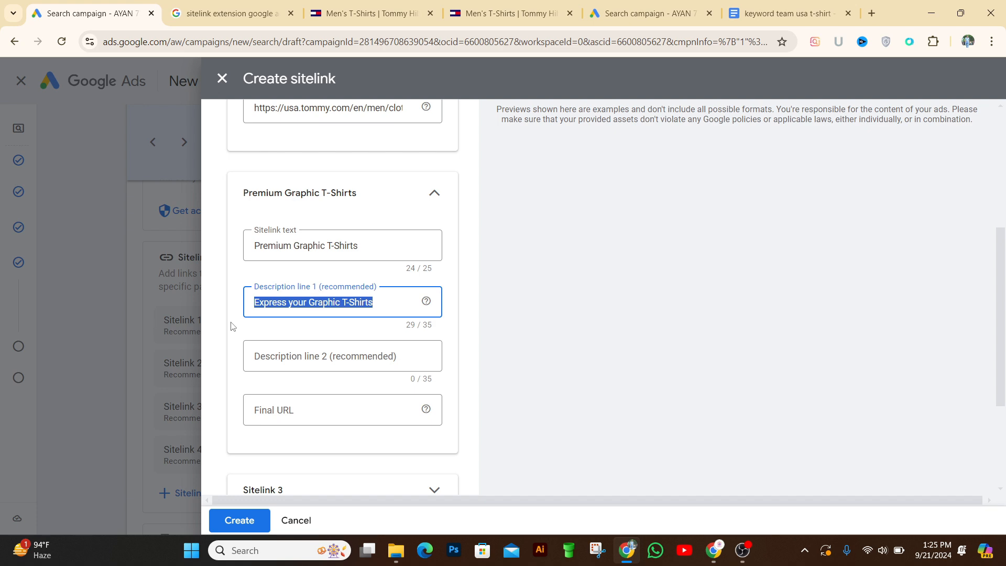
click(766, 13)
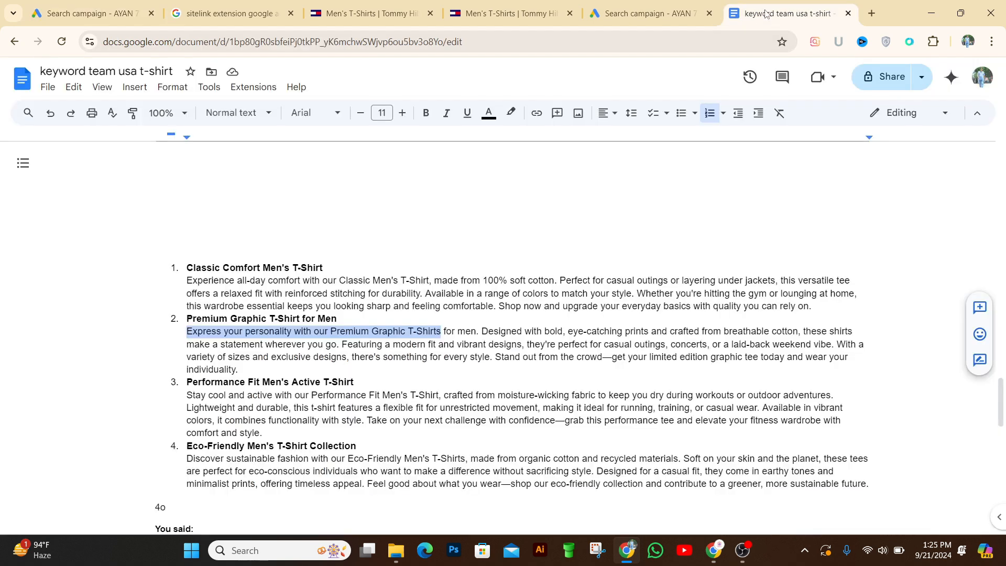
click(444, 357)
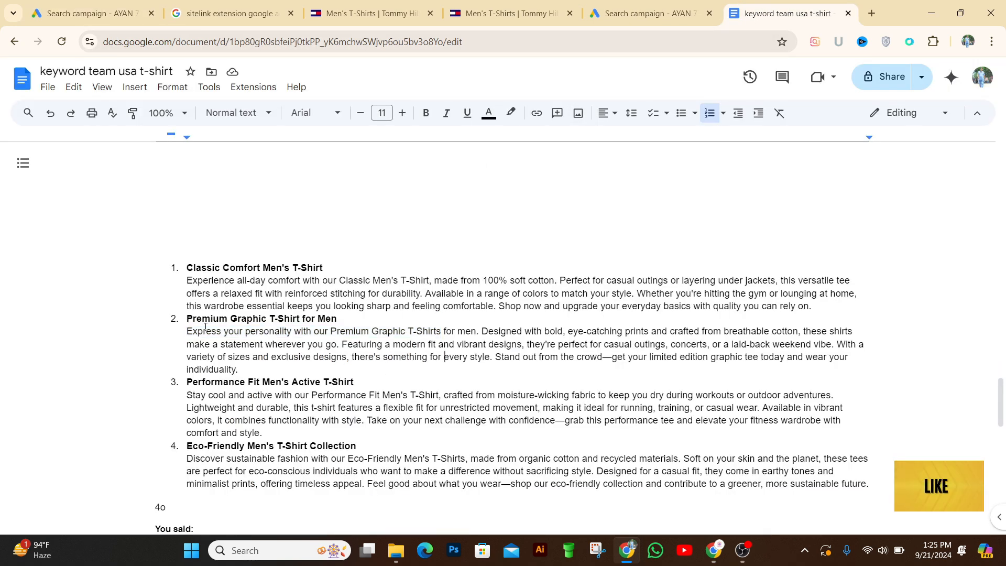
drag(188, 332, 297, 335)
key(ctrl+c)
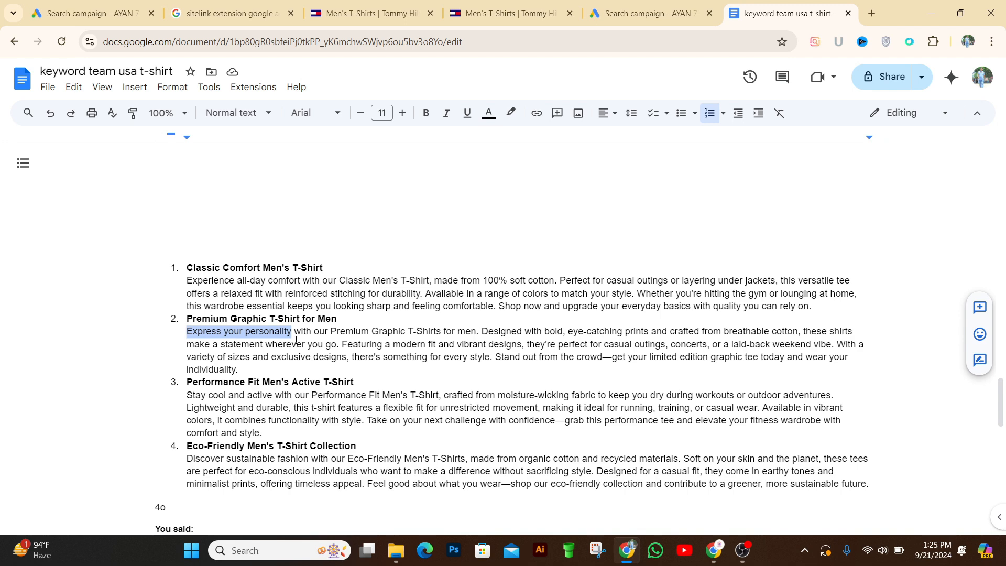
click(105, 15)
click(288, 303)
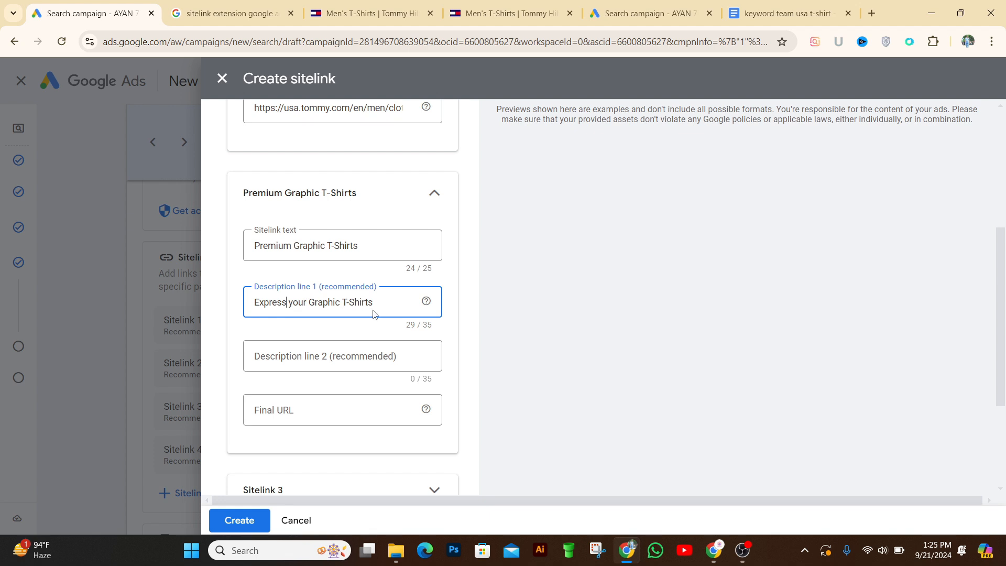
drag(373, 306, 209, 311)
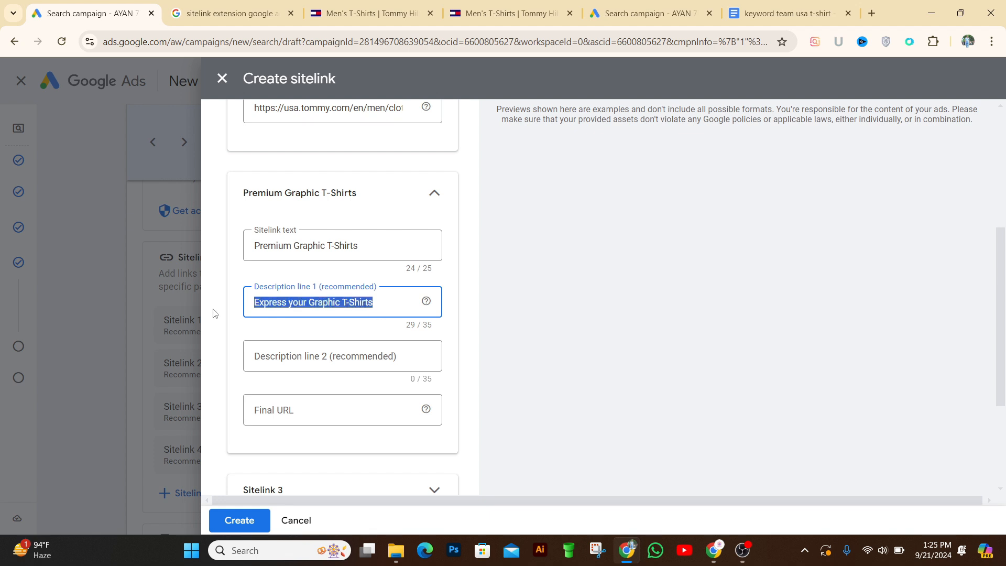
key(ctrl+v)
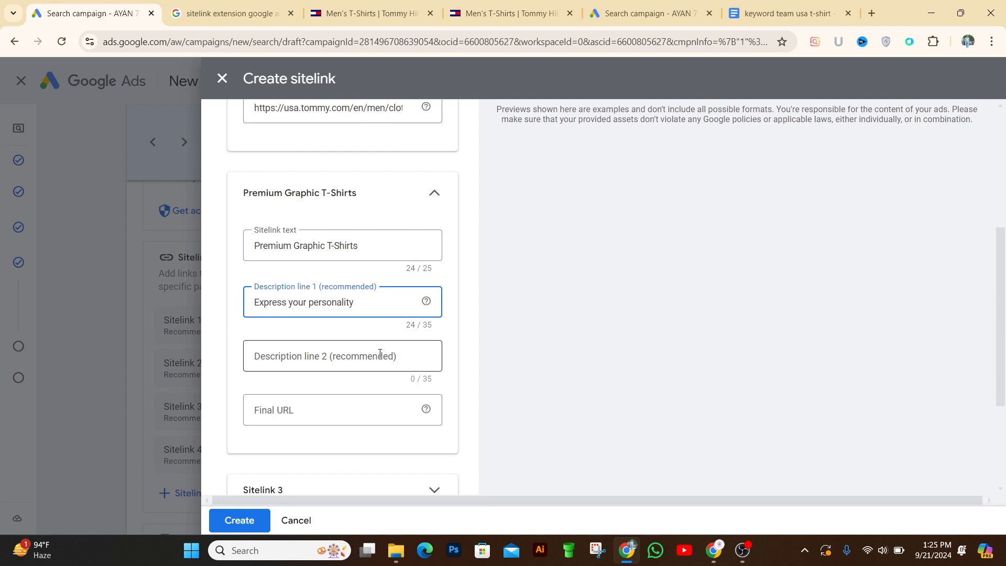
- Copy "Eco-Friendly Men's T-Shirts" from the document's fourth product description into the second sitelink's description line 2
drag(1004, 325, 1002, 366)
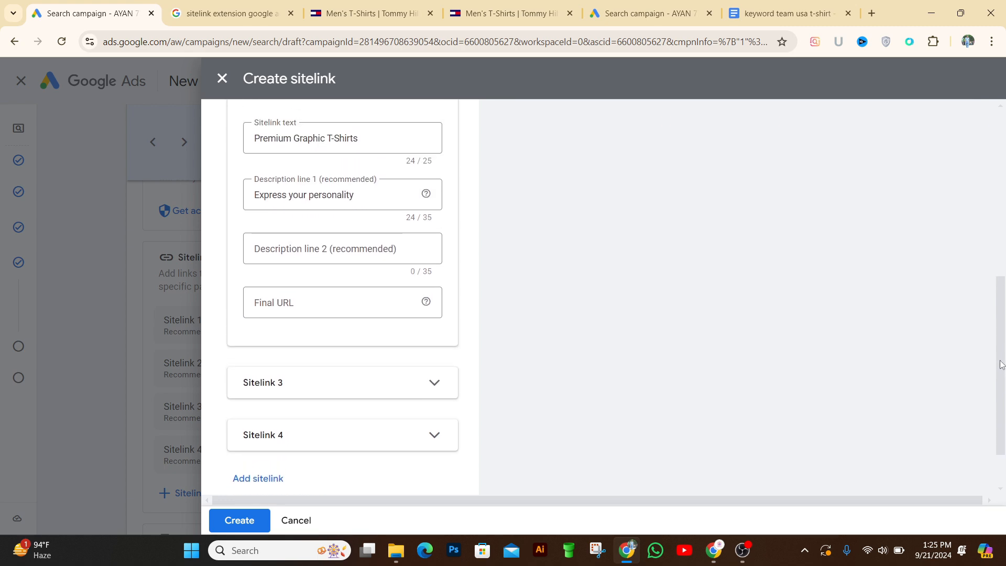
click(335, 245)
click(761, 6)
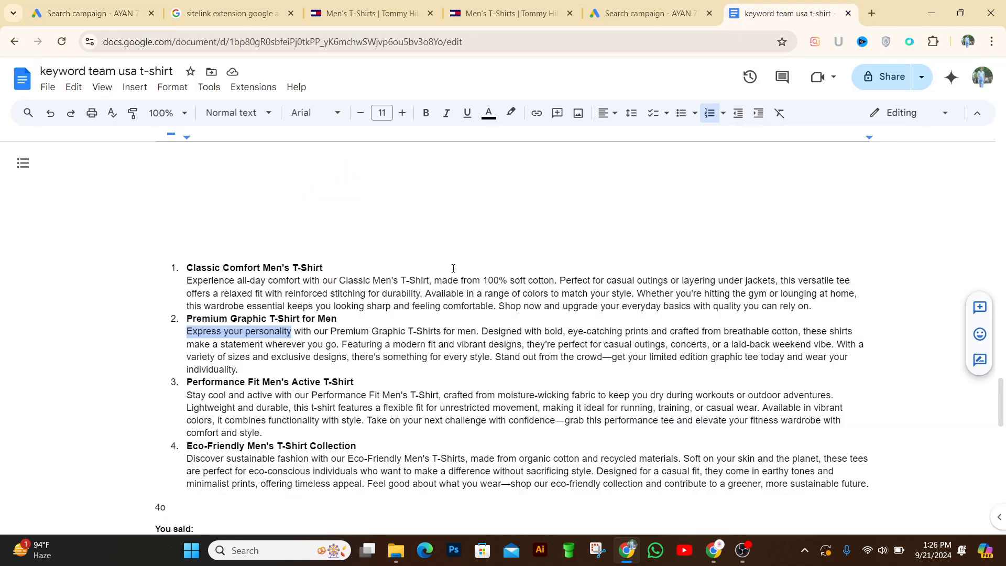
click(375, 366)
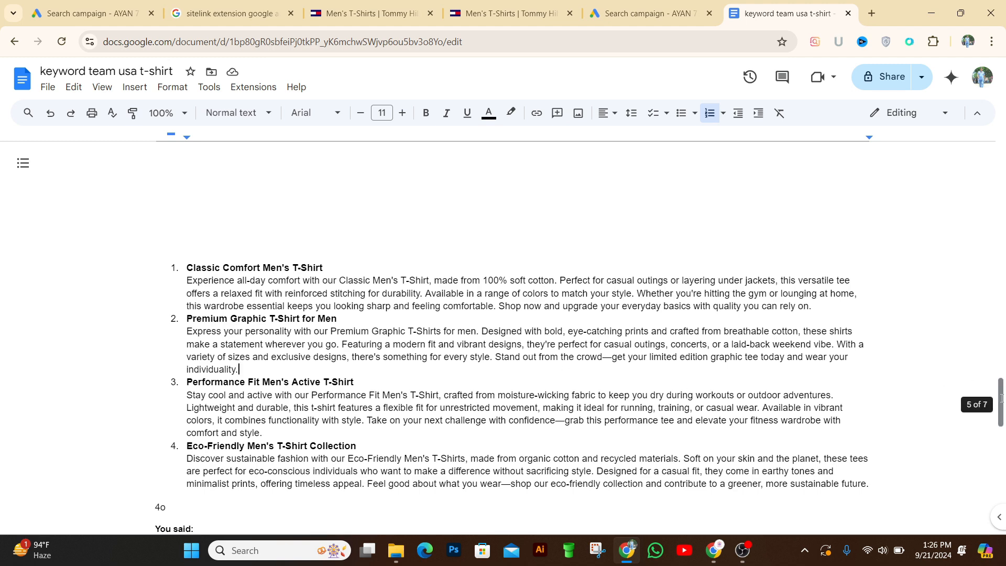
scroll(991, 421, down, 5)
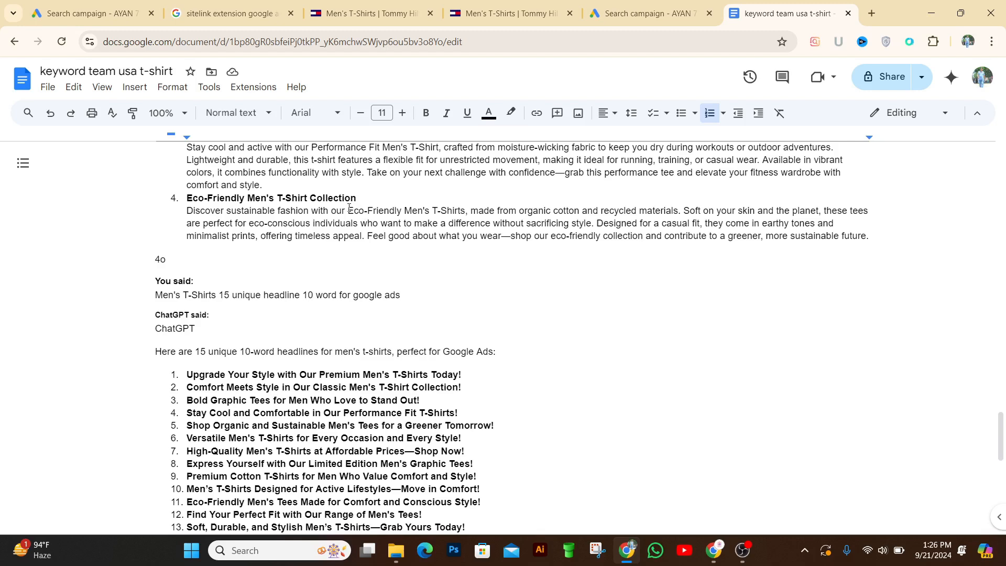
drag(350, 207, 462, 210)
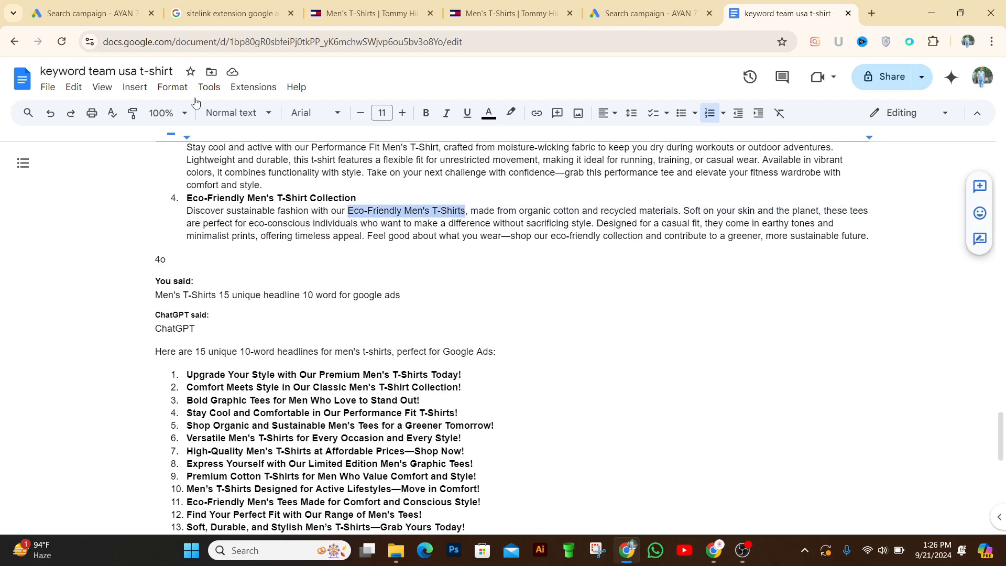
click(87, 13)
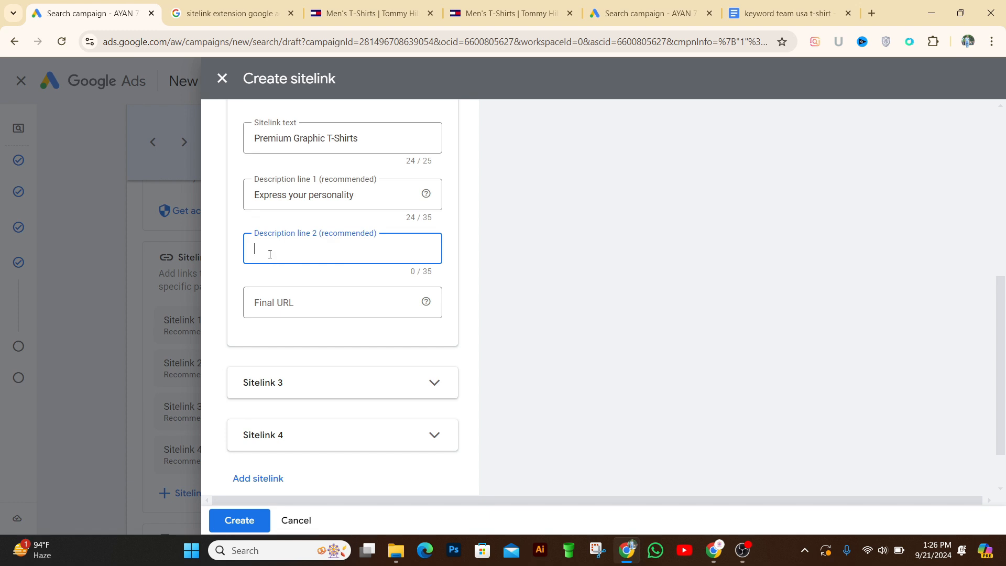
text(Eco-Friendly Men's T-Shirts)
- On the Tommy Hilfiger site, open the Hilfiger Graphic T-Shirt product page from the men's T-shirts listing
click(322, 303)
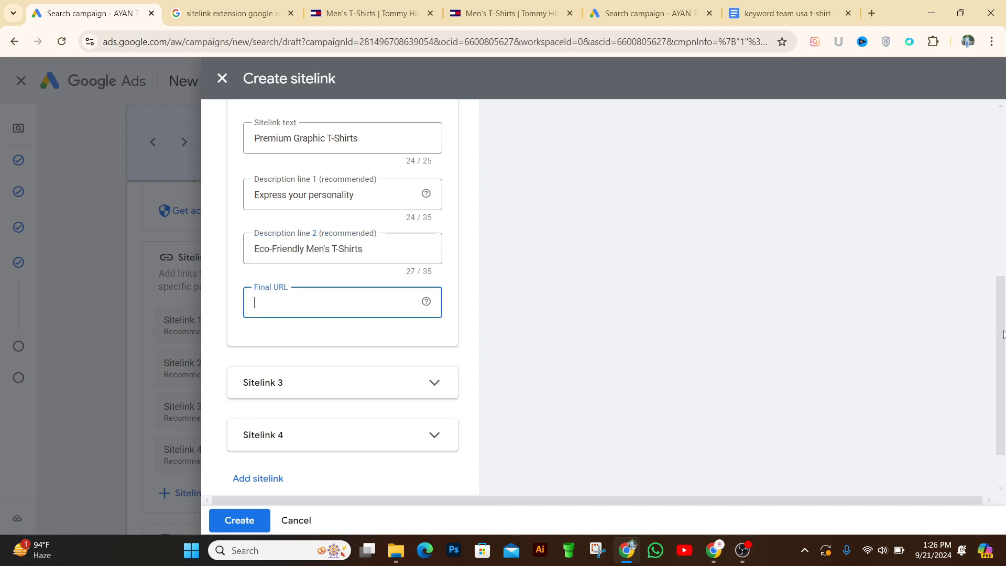
drag(1001, 333, 980, 302)
scroll(975, 296, up, 1)
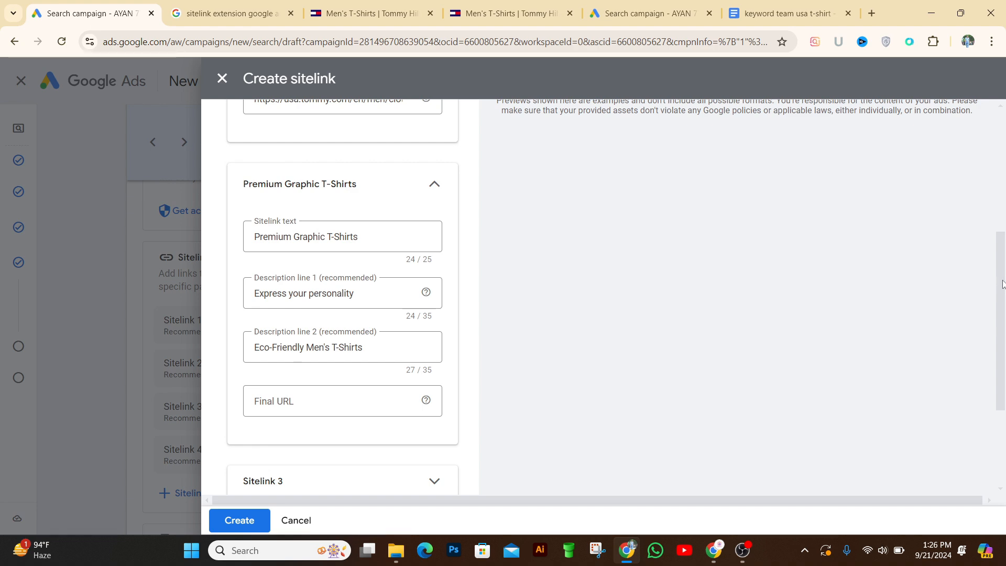
drag(1003, 283, 1000, 344)
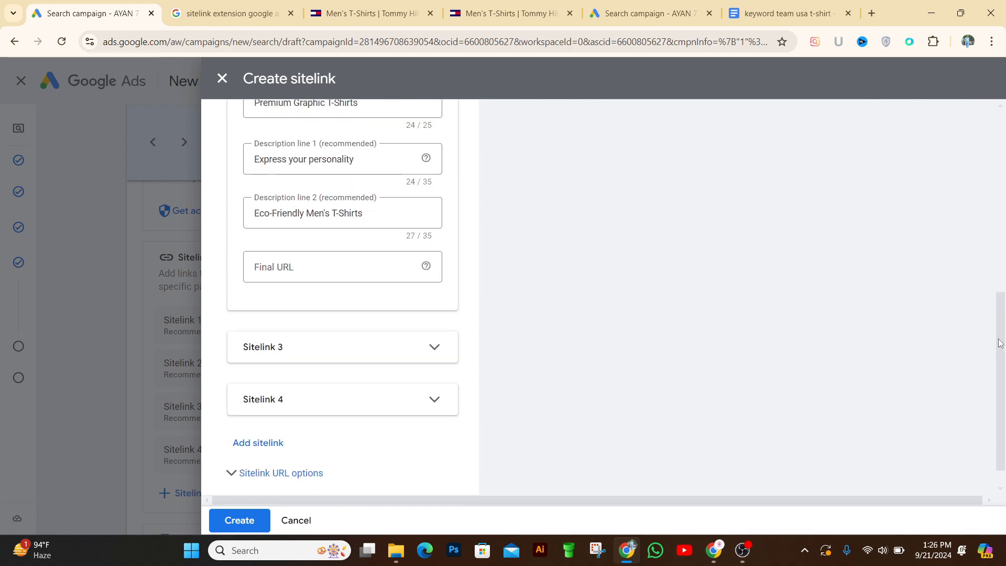
click(382, 16)
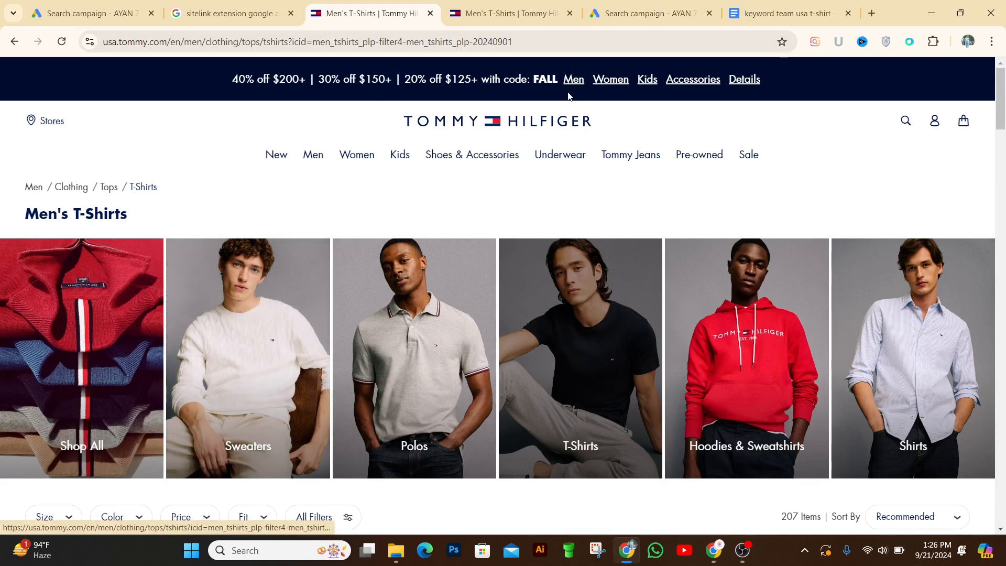
click(506, 16)
click(582, 346)
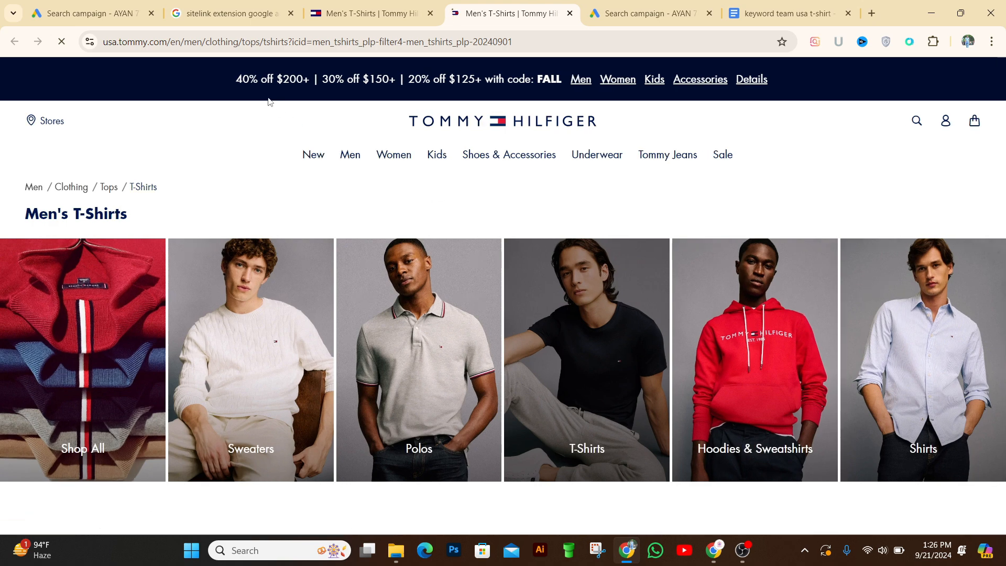
drag(1002, 134, 998, 295)
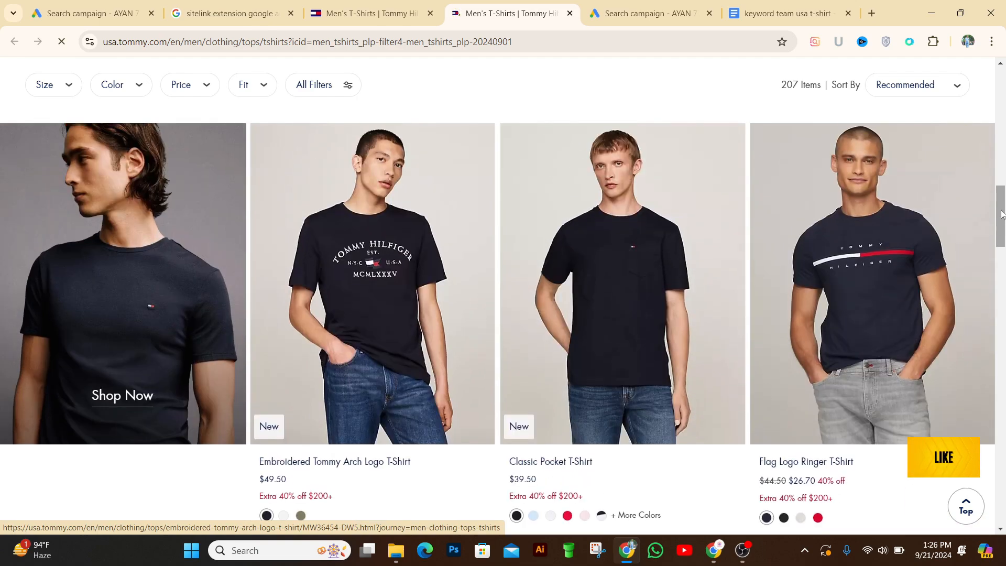
drag(1001, 224, 1003, 105)
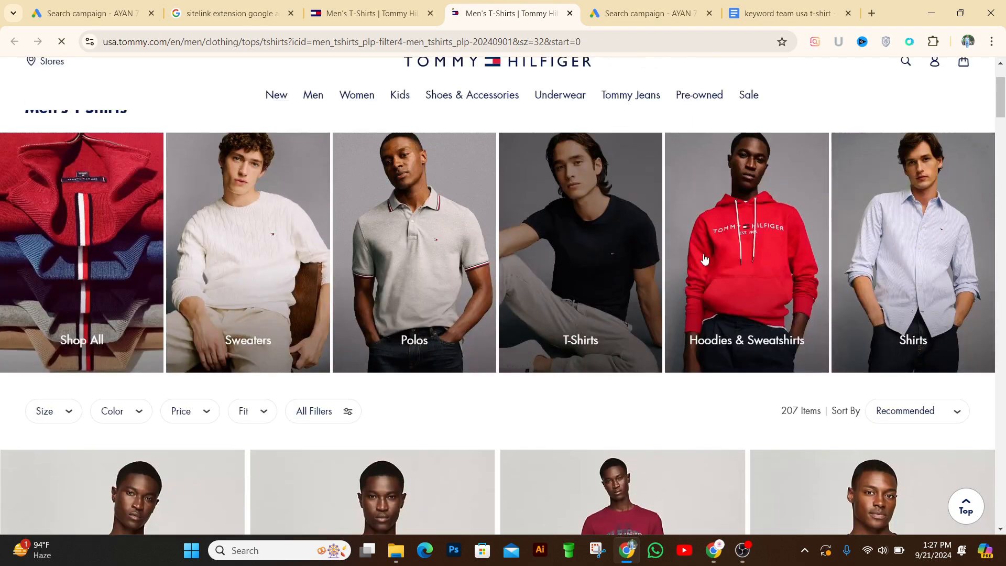
click(621, 493)
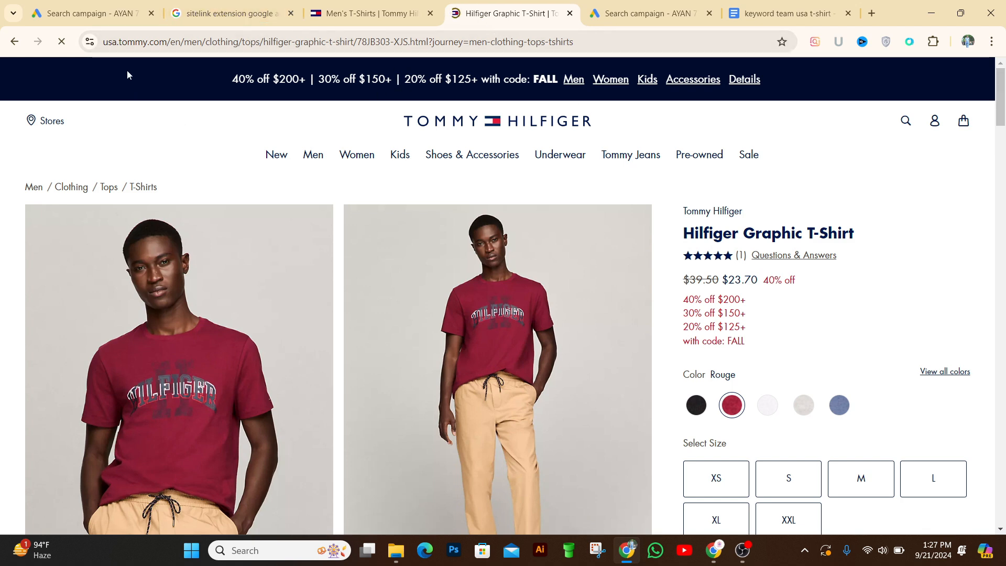
- Copy the Hilfiger Graphic T-Shirt page's web address into the second sitelink's final URL in Google Ads
click(118, 46)
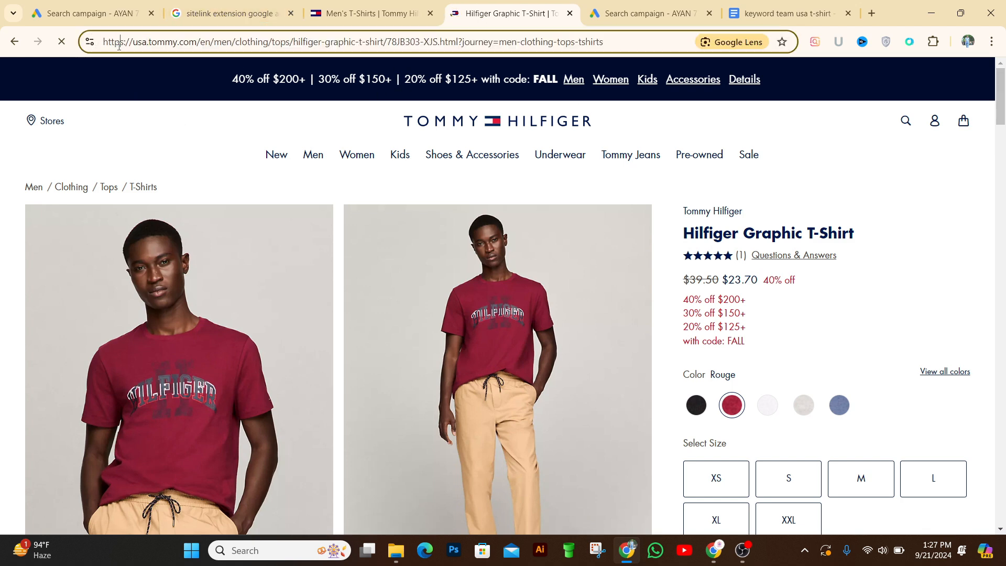
double_click(119, 46)
triple_click(130, 44)
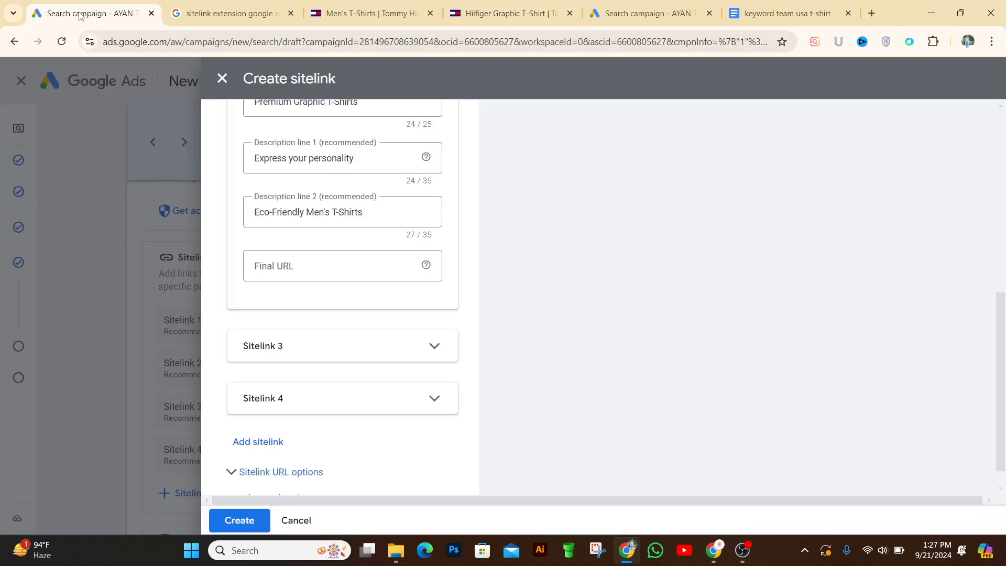
click(80, 12)
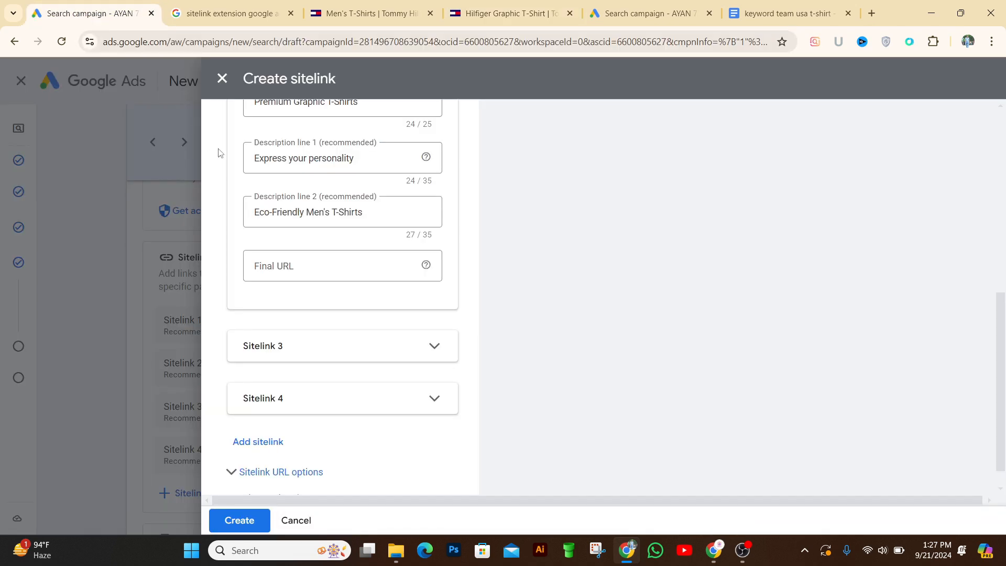
click(293, 267)
key(ctrl+v)
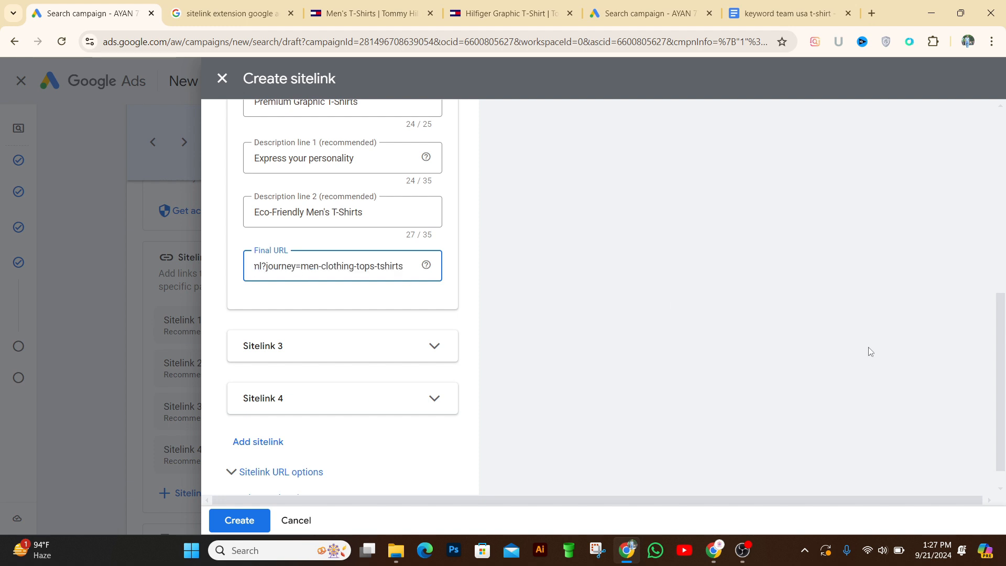
- Expand the third sitelink and set its text to "Premium Cotton T-Shirts", copied from the document's ninth headline
mouse_move(1004, 365)
mouse_down()
mouse_move(1005, 388)
mouse_move(1004, 180)
mouse_move(1004, 382)
mouse_up()
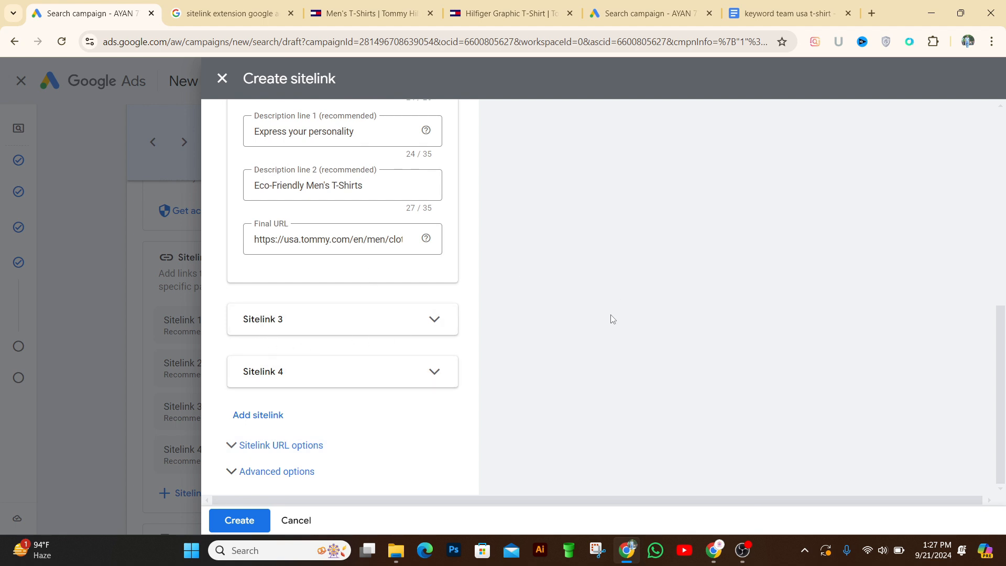
click(433, 323)
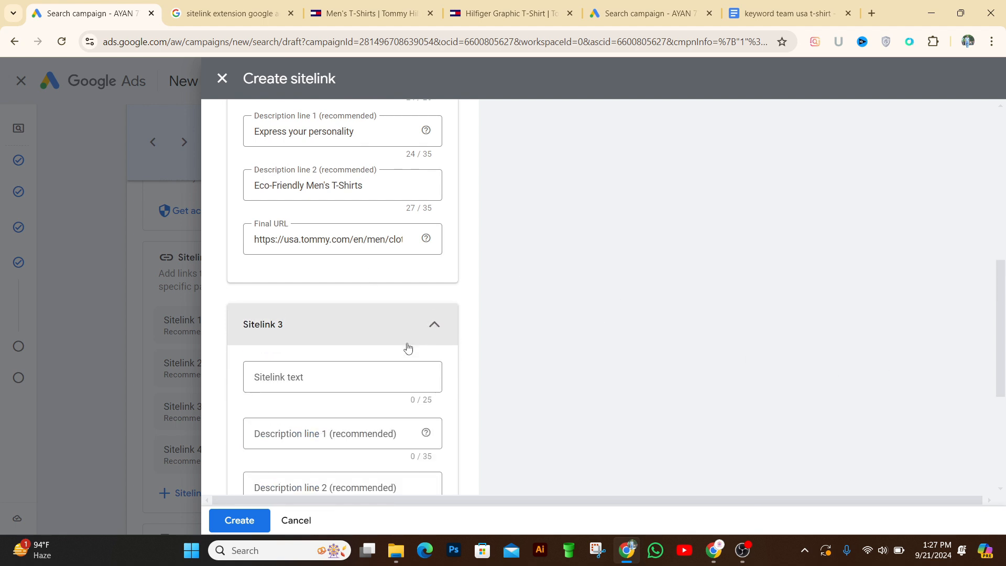
drag(1001, 326, 1003, 375)
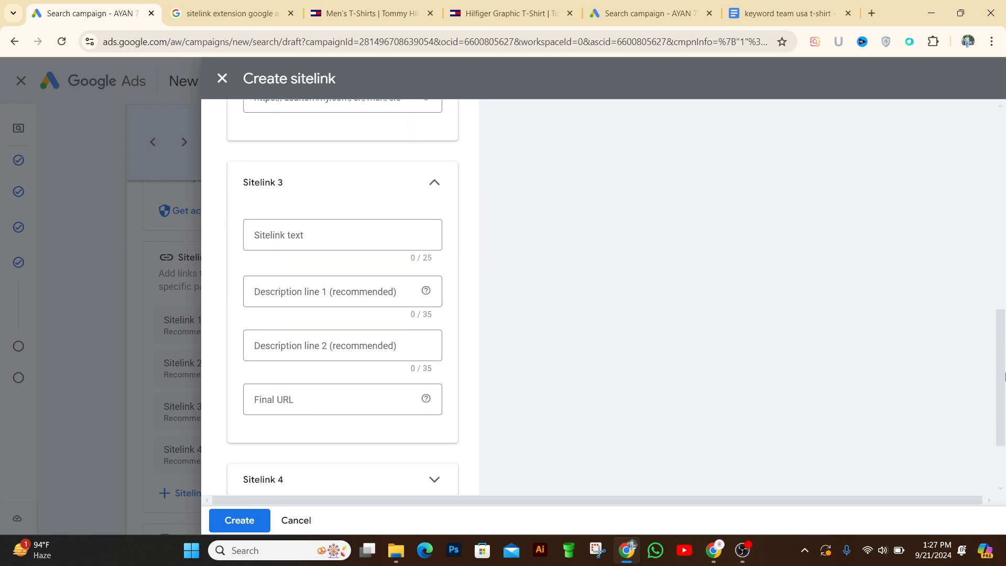
click(361, 237)
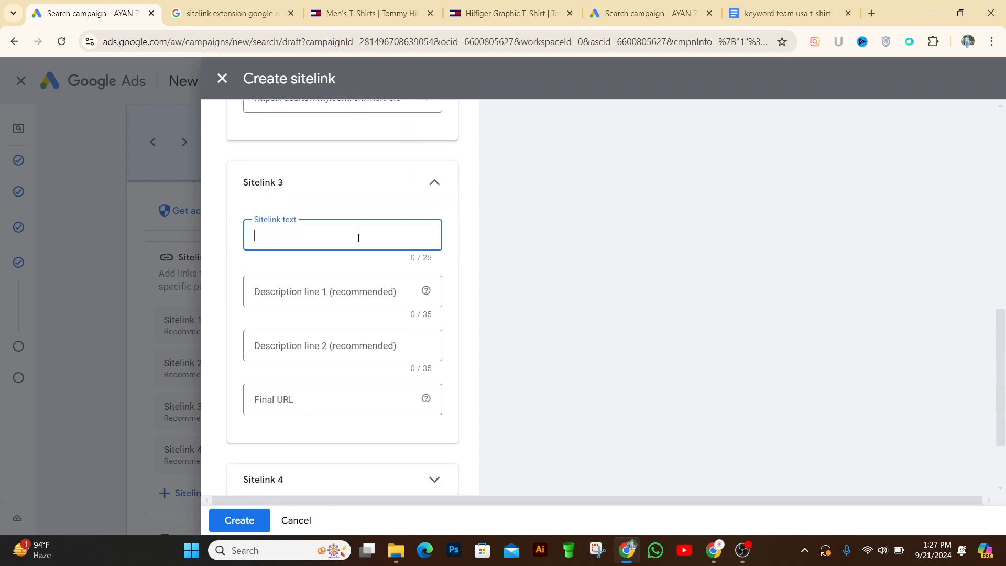
click(769, 14)
click(463, 237)
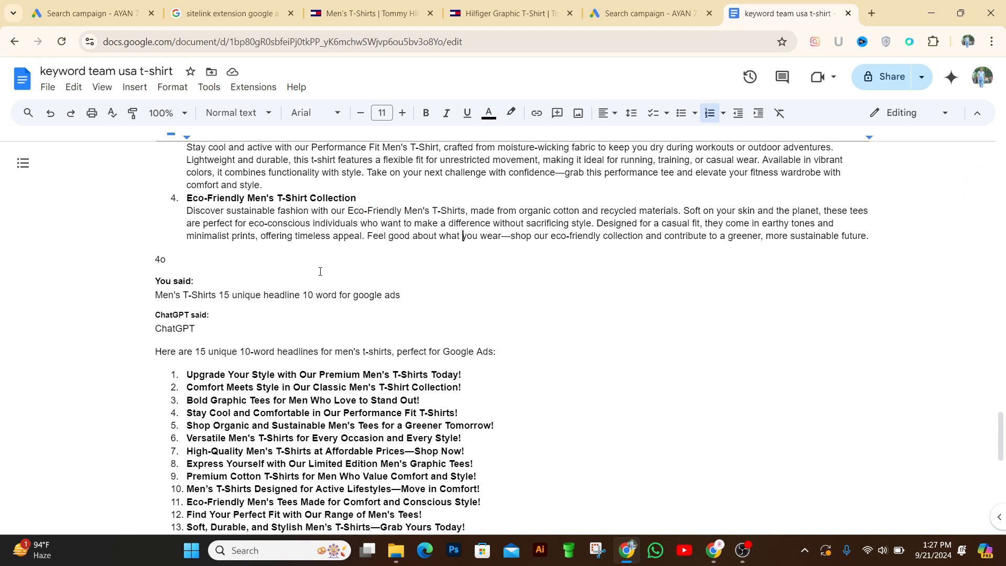
drag(158, 304, 197, 296)
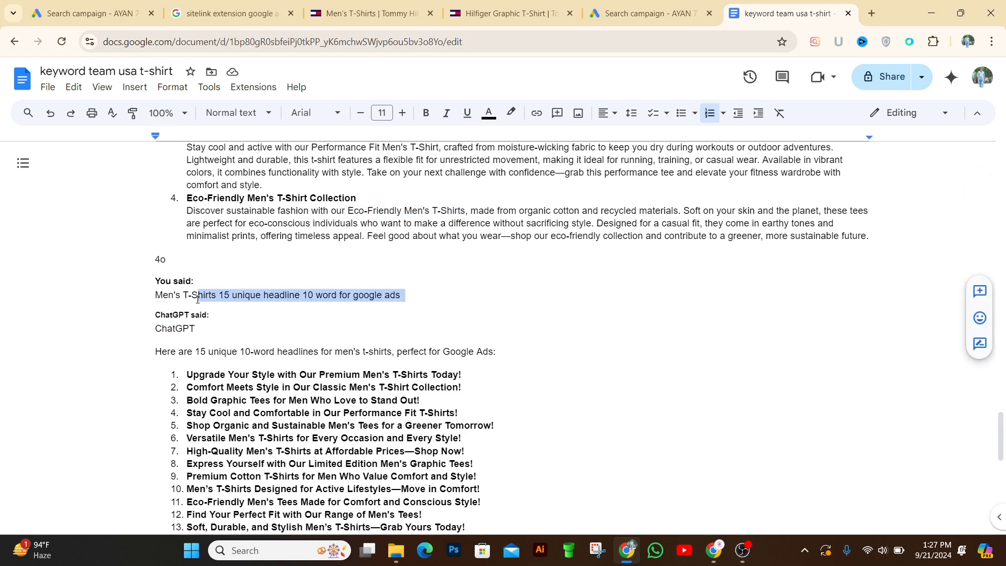
click(257, 352)
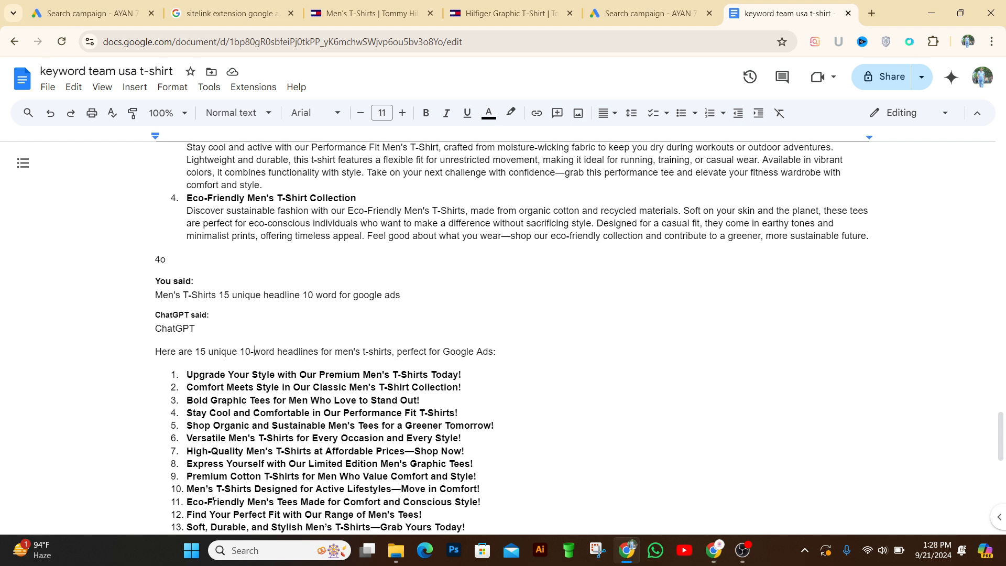
drag(184, 479, 296, 481)
key(ctrl+c)
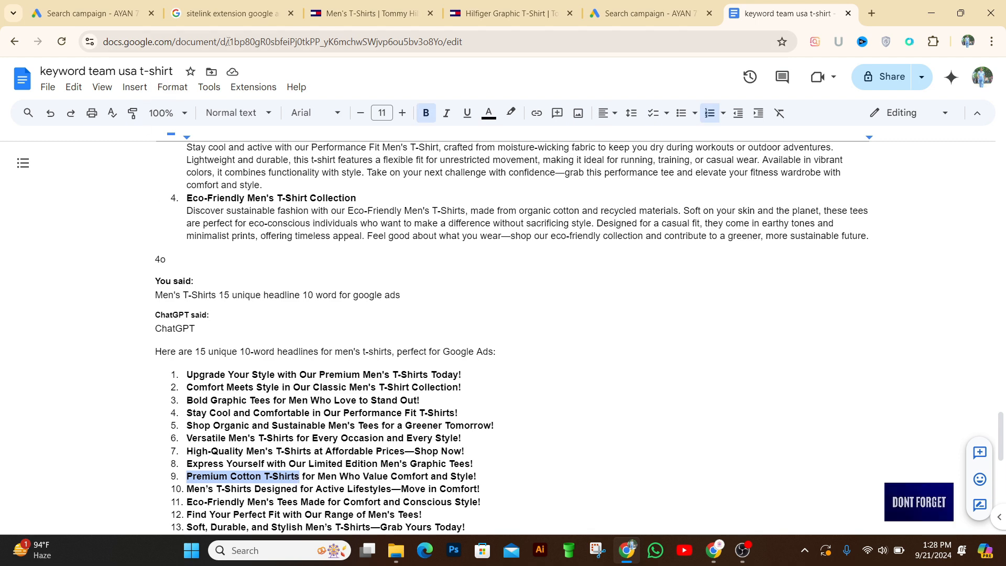
click(113, 14)
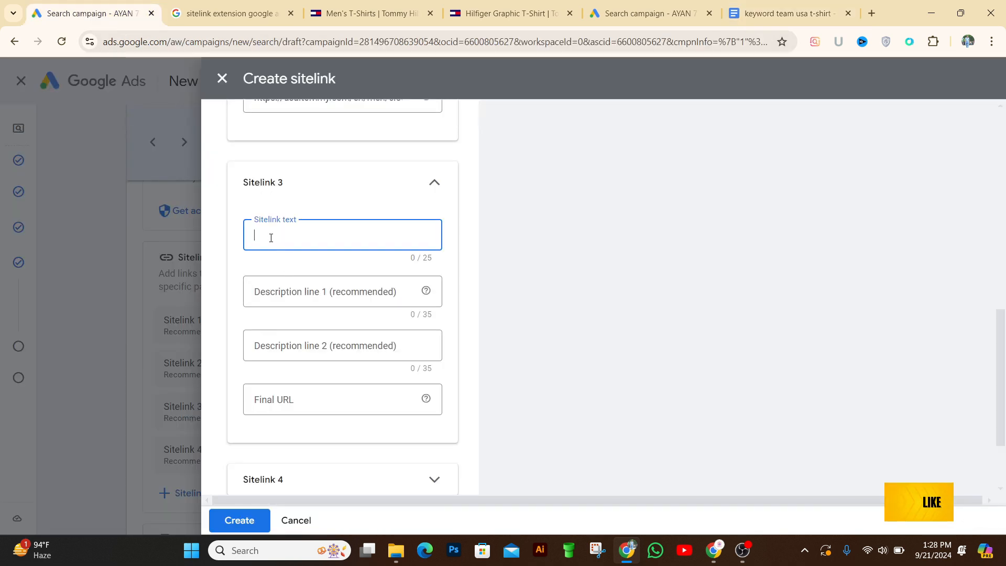
key(ctrl+v)
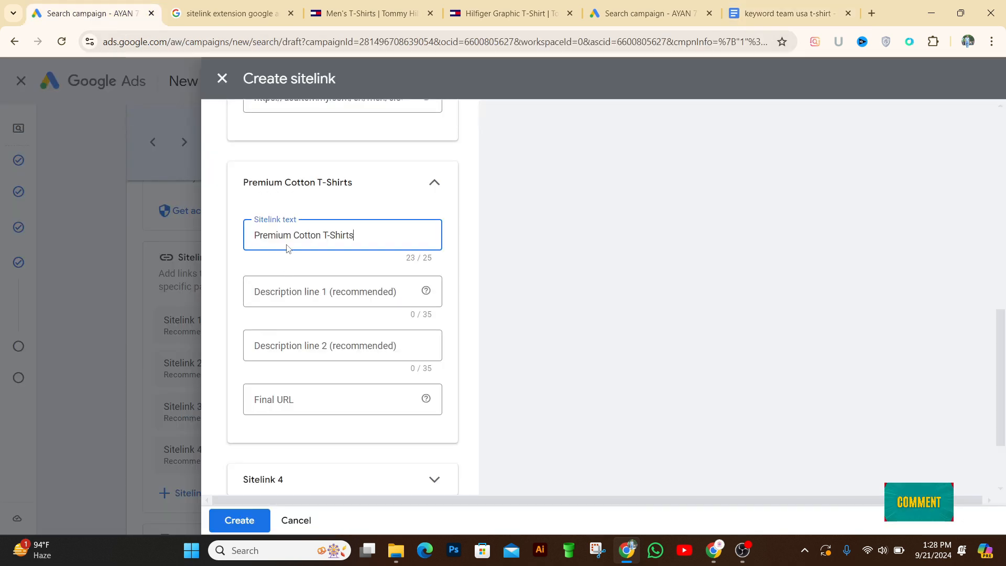
- Copy "Discover sustainable fashion" from the document's fourth product description into the third sitelink's description line 1
click(330, 299)
click(781, 13)
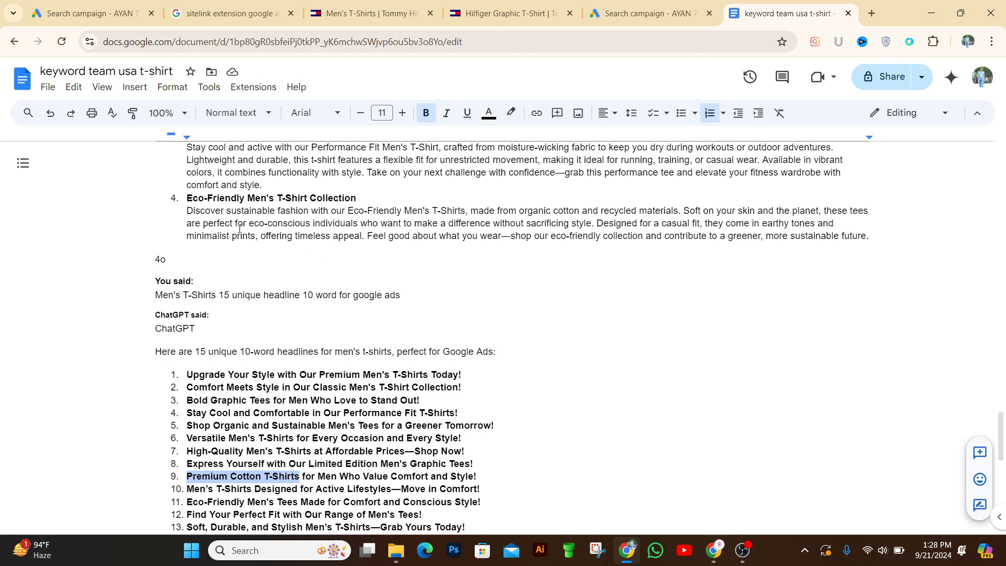
drag(187, 213, 311, 214)
key(ctrl+c)
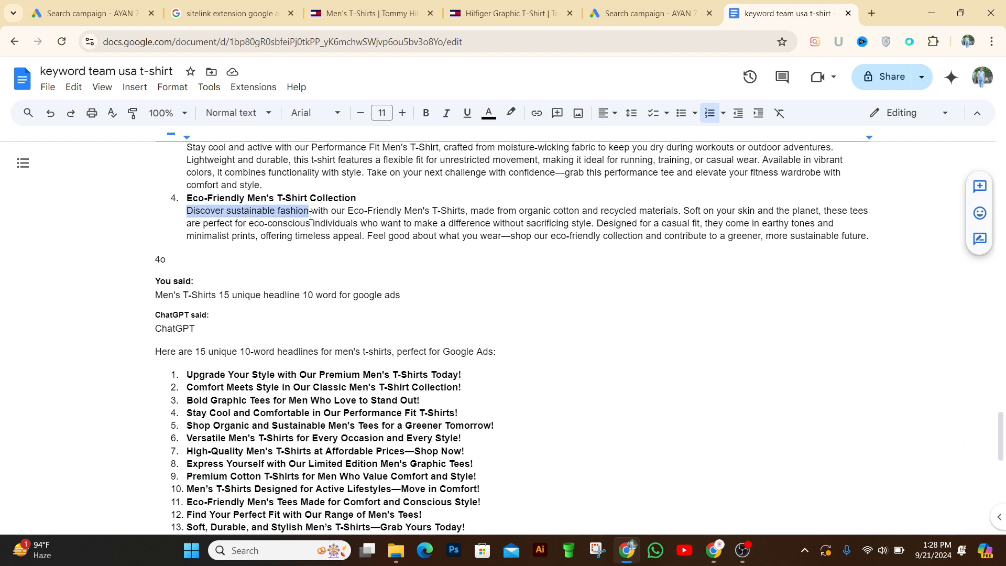
click(128, 21)
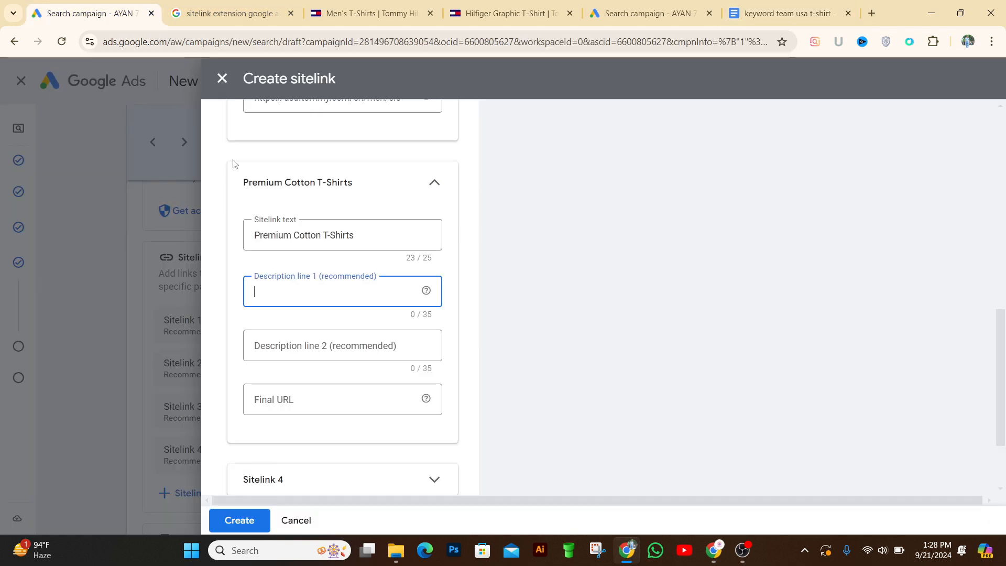
key(ctrl+v)
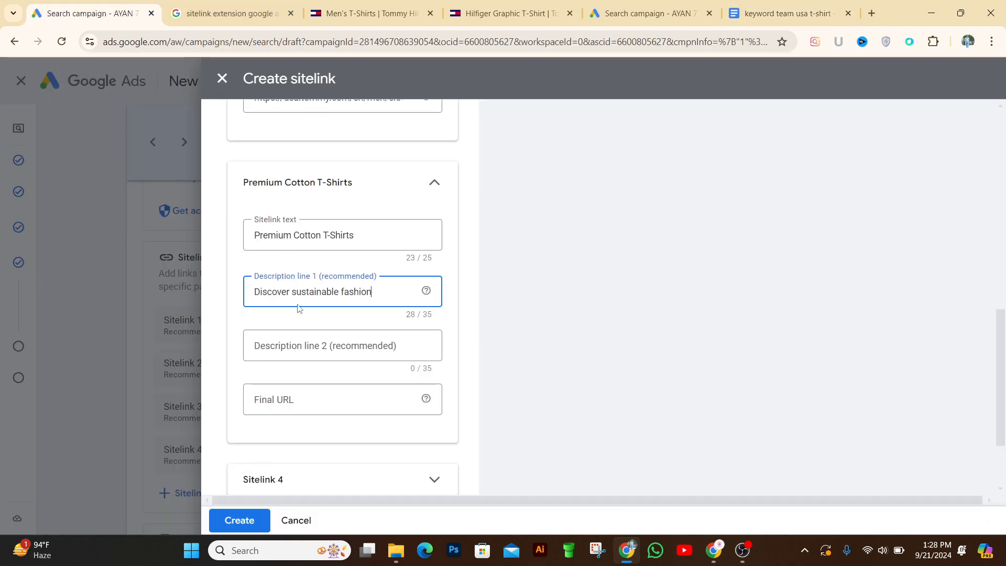
- Copy "organic cotton and recycled materials" from the document's fourth product description into the third sitelink's description line 2
click(302, 345)
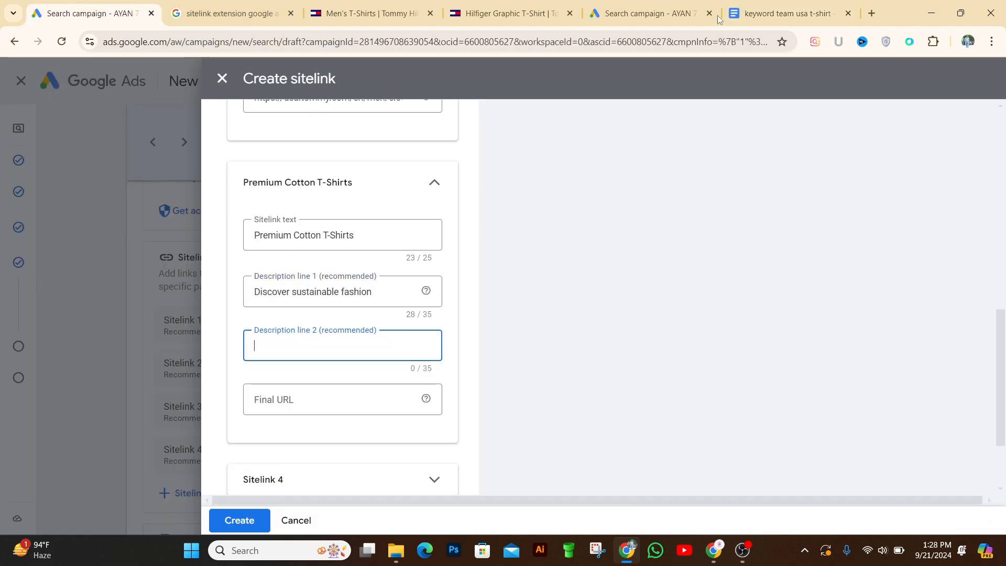
click(765, 15)
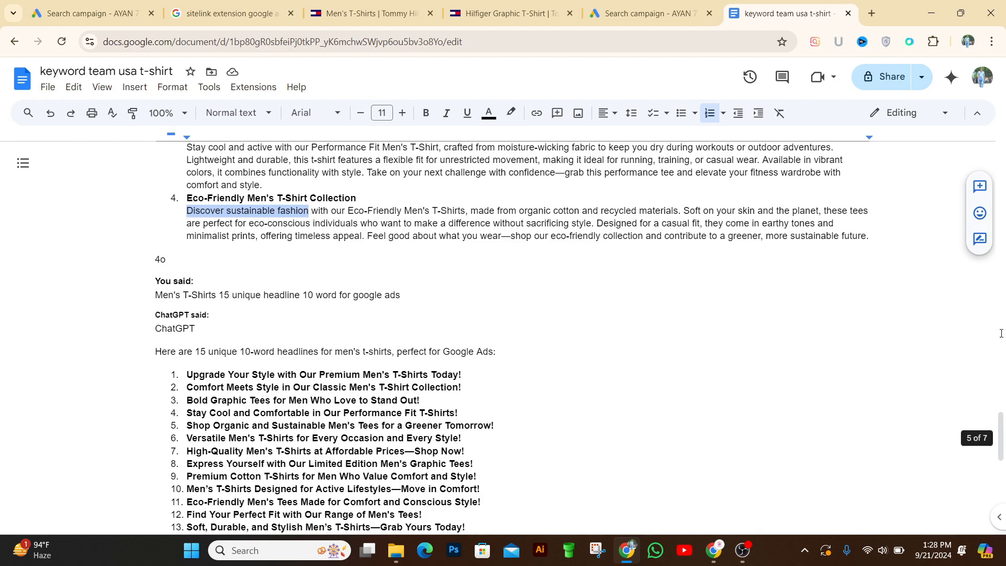
mouse_move(996, 429)
mouse_down()
mouse_move(996, 458)
mouse_move(996, 425)
mouse_up()
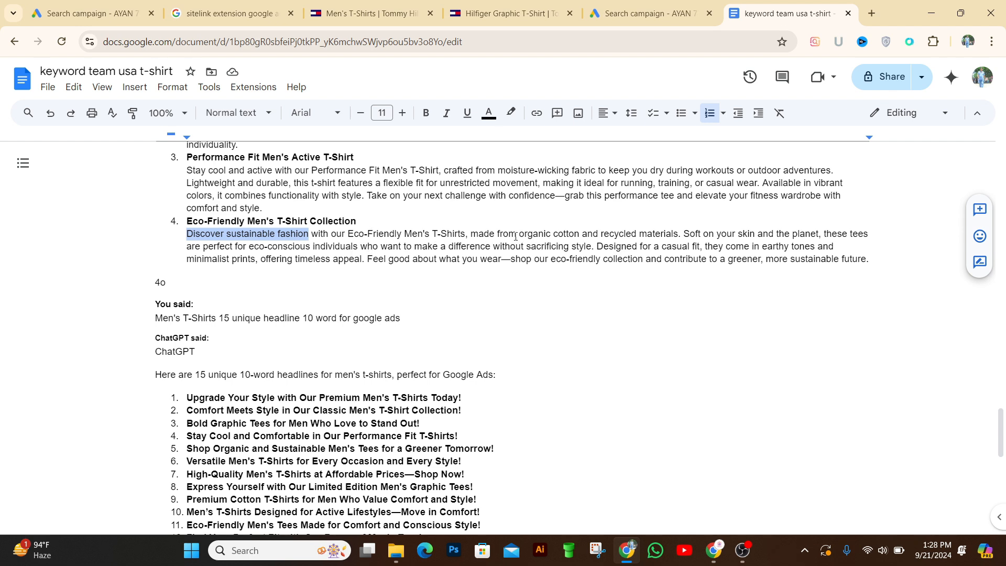
drag(527, 234, 680, 242)
key(ctrl+c)
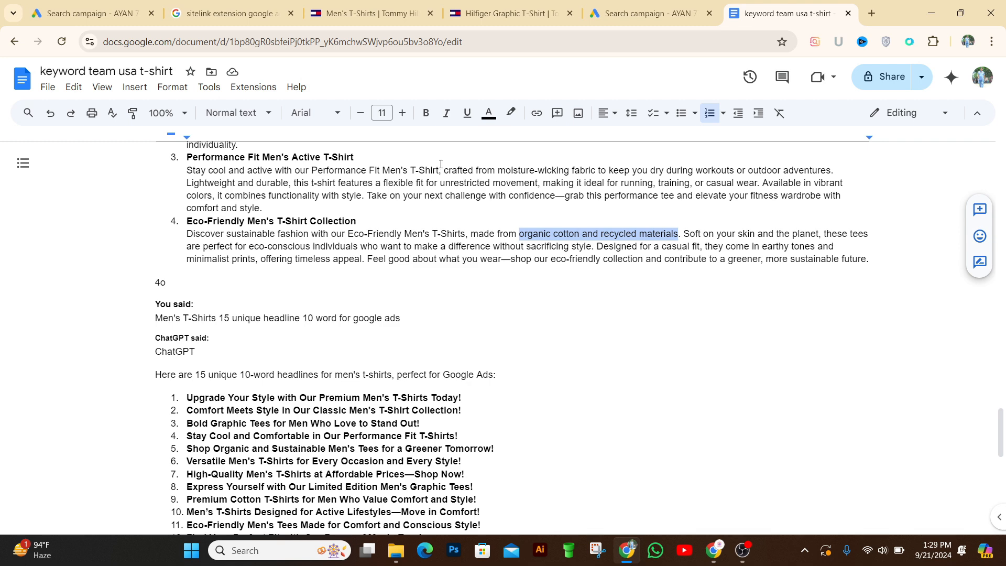
click(113, 19)
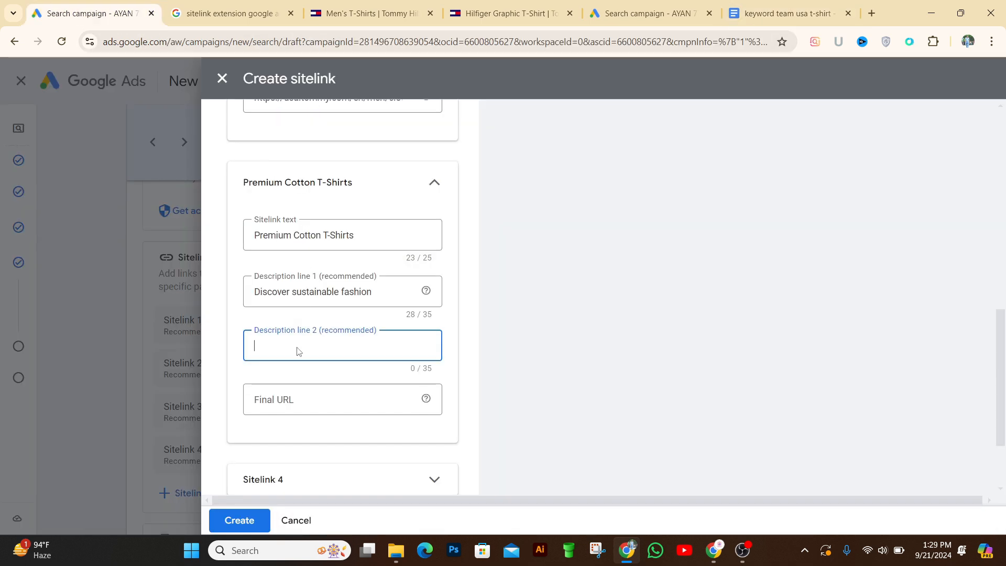
key(ctrl+v)
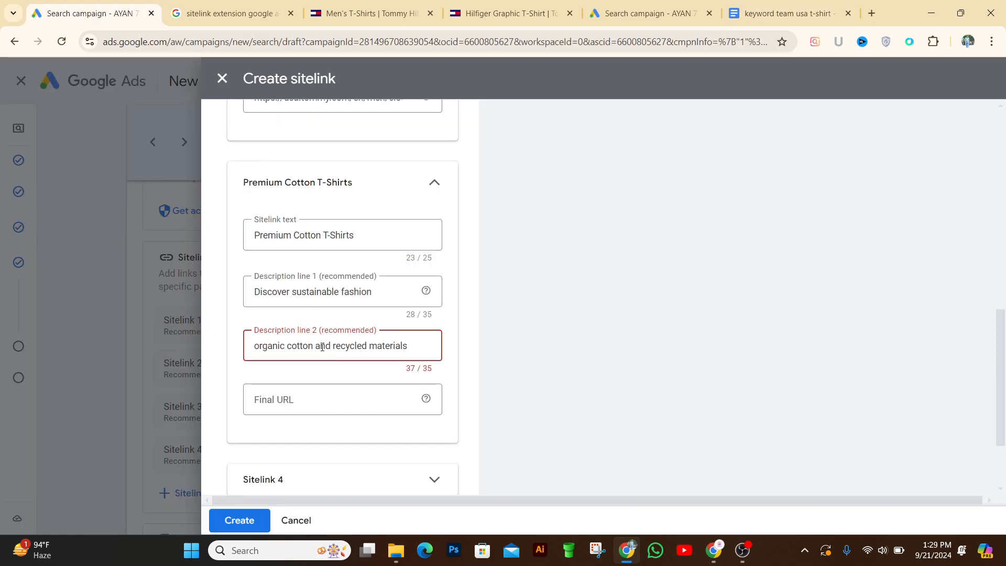
- Shorten the third sitelink's description line 2 to "organic cotton"
key(BackSpace)
key(BackSpace)
key(BackSpace)
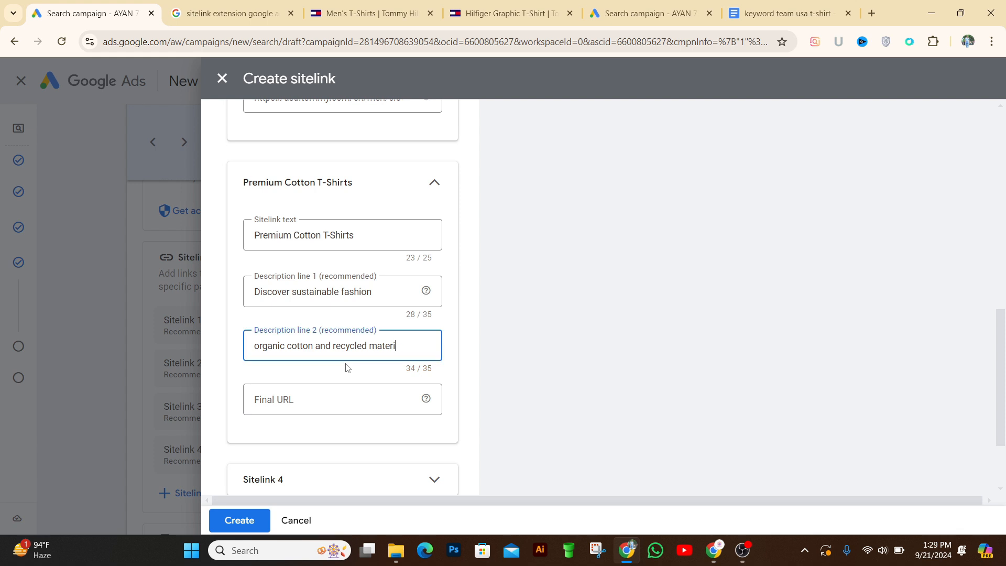
key(BackSpace)
key(BackSpace)
click(318, 398)
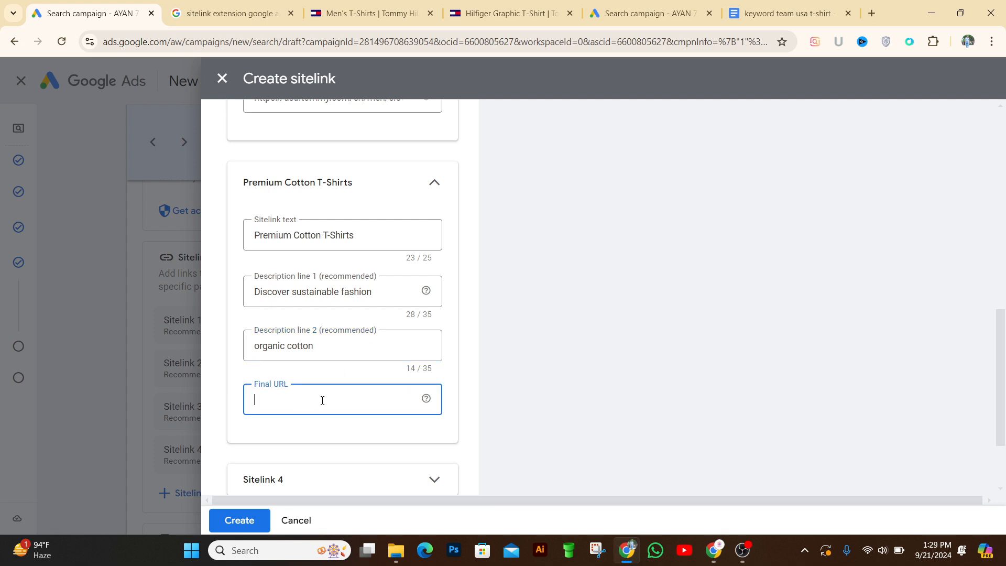
click(528, 11)
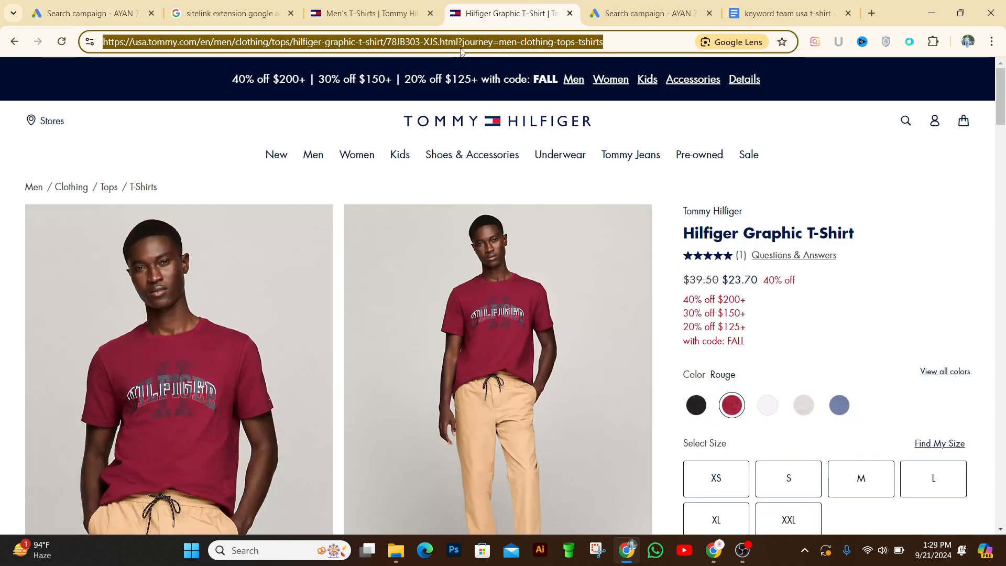
drag(999, 116, 1001, 182)
drag(1003, 208, 1001, 207)
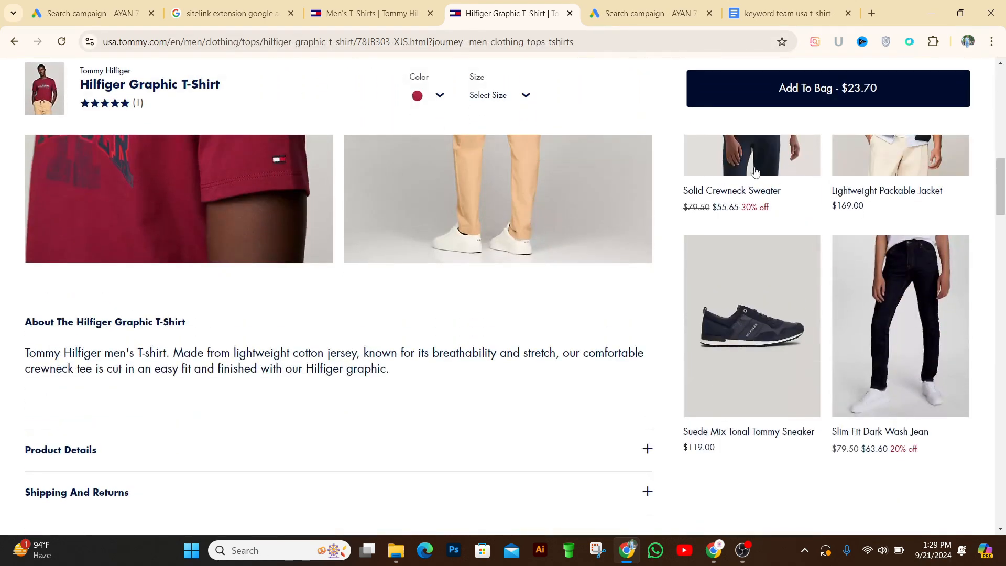
right_click(760, 148)
click(726, 167)
click(740, 196)
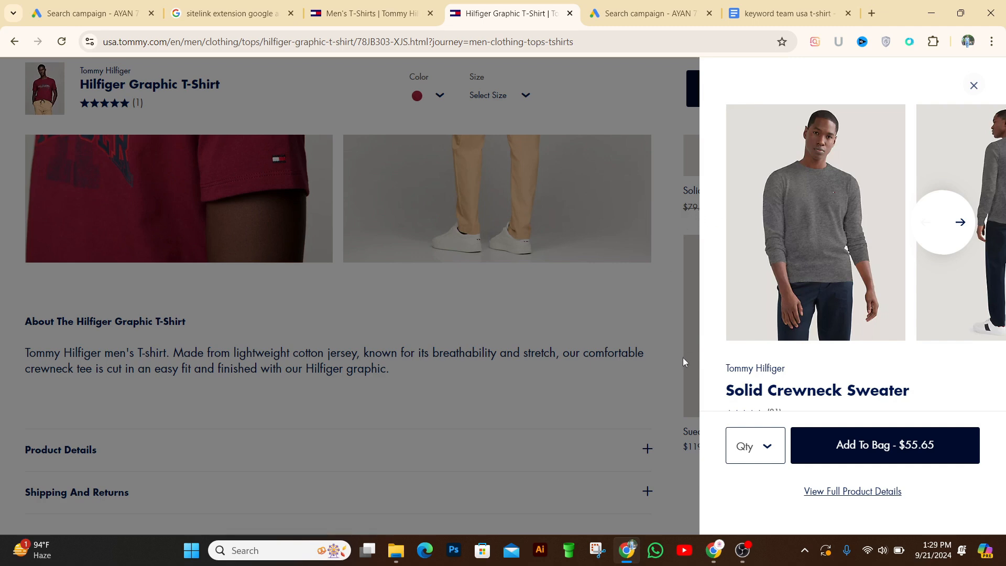
click(660, 326)
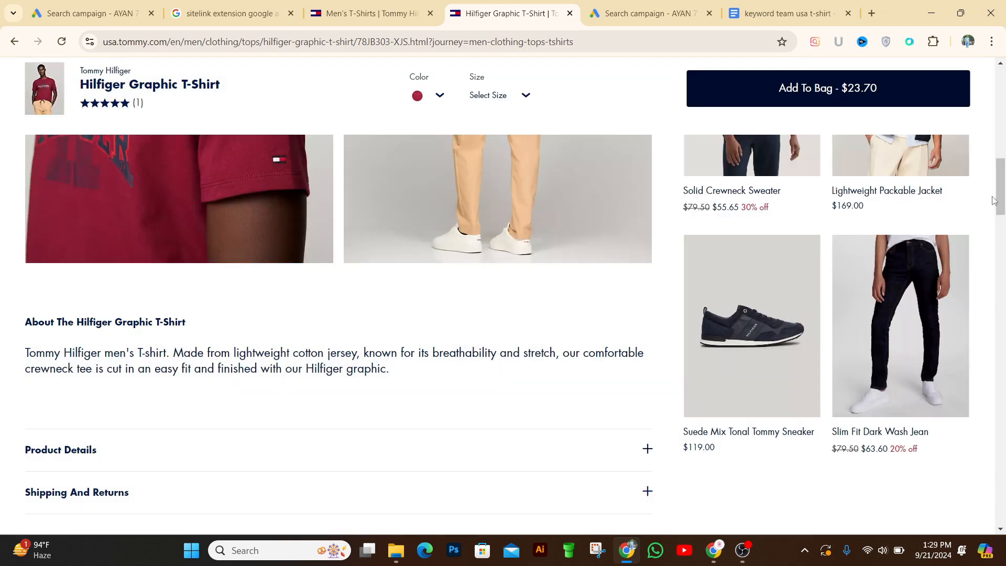
drag(994, 201, 999, 63)
- Open the Polos category from the Tommy Hilfiger Men's T-Shirts page in a new browser tab
click(381, 12)
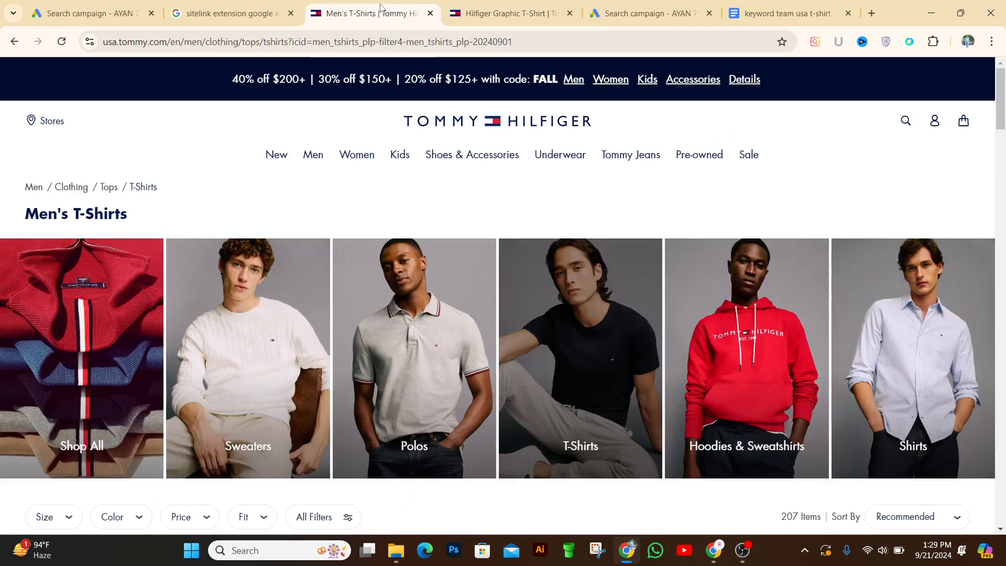
mouse_move(1001, 131)
mouse_down()
mouse_move(1003, 215)
mouse_move(1004, 145)
mouse_up()
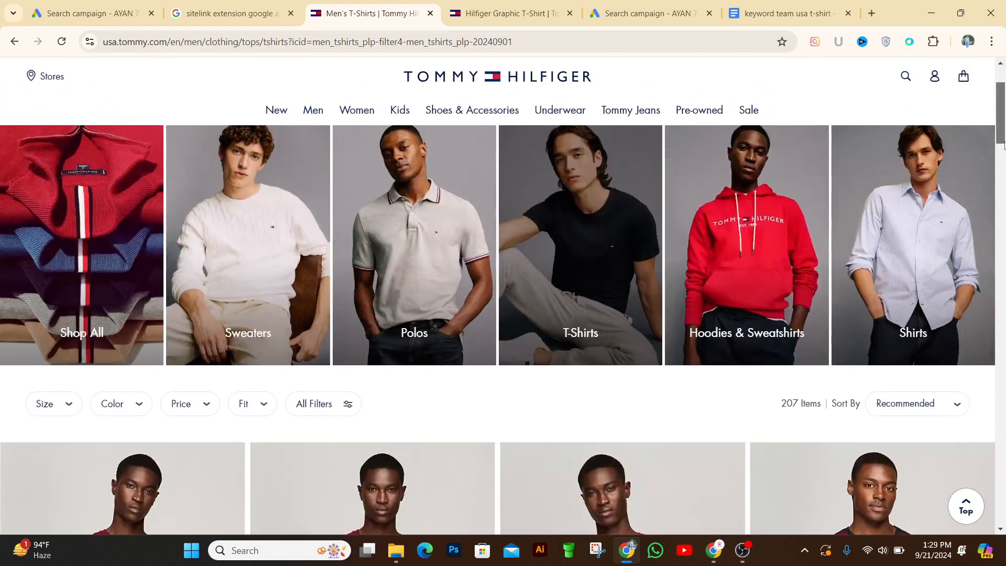
right_click(427, 183)
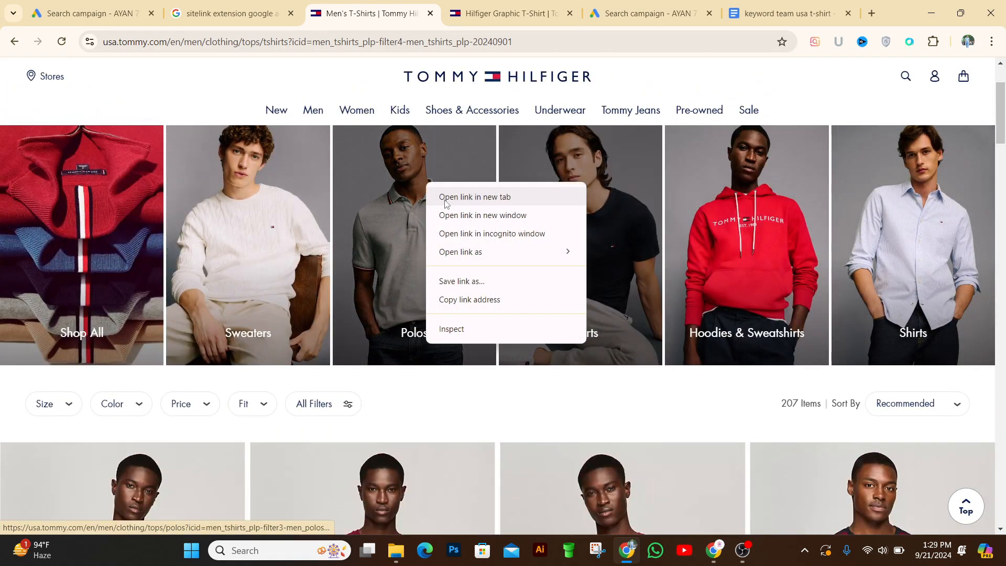
click(446, 199)
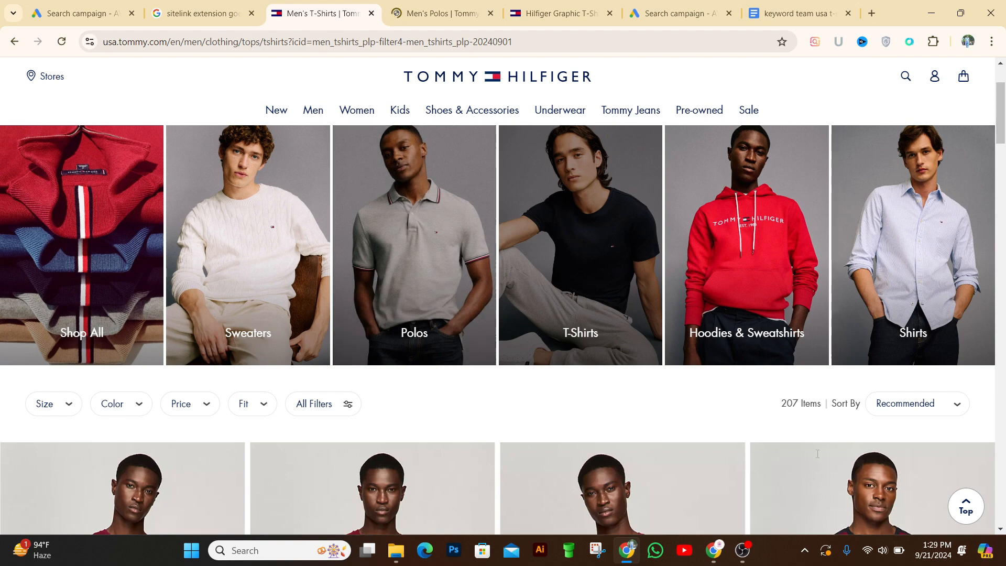
- Copy the Men's Polos page address into the third sitelink's Final URL in the Google Ads campaign
click(442, 14)
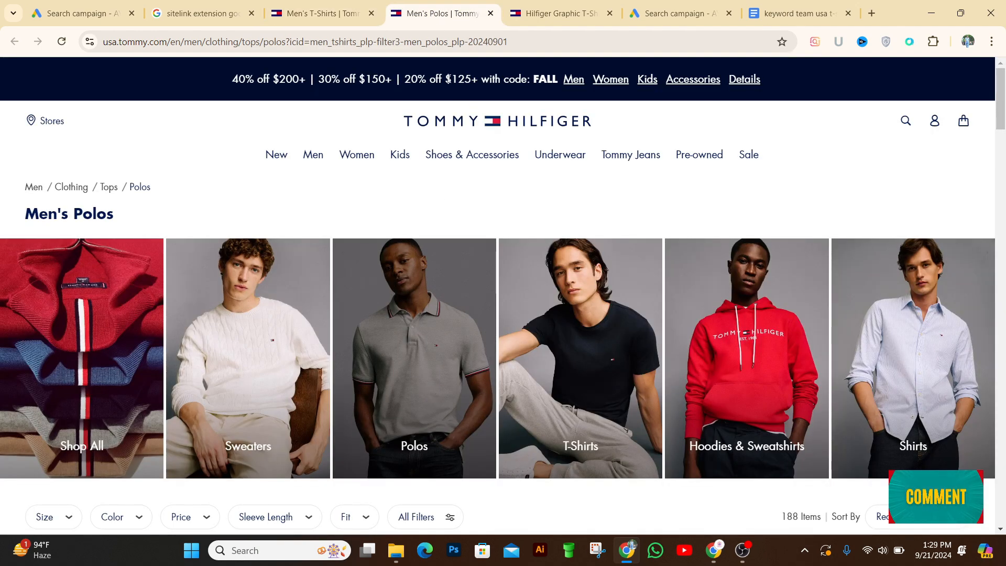
double_click(133, 42)
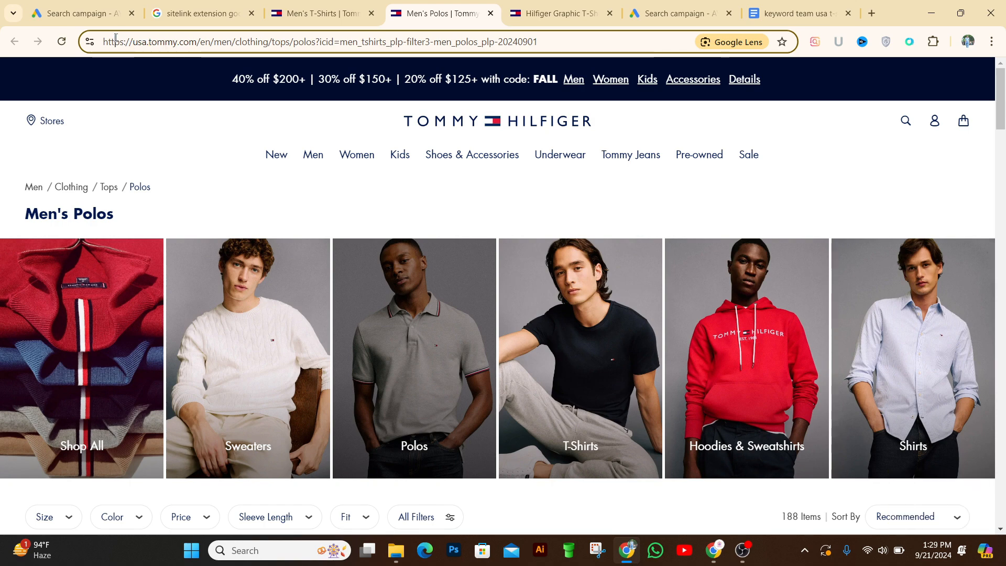
triple_click(117, 42)
key(ctrl+c)
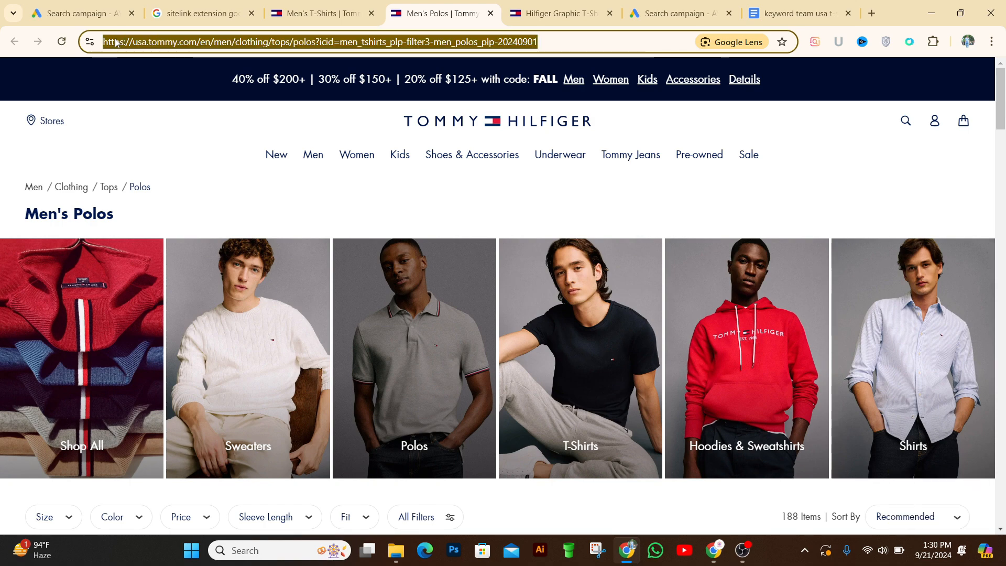
click(78, 13)
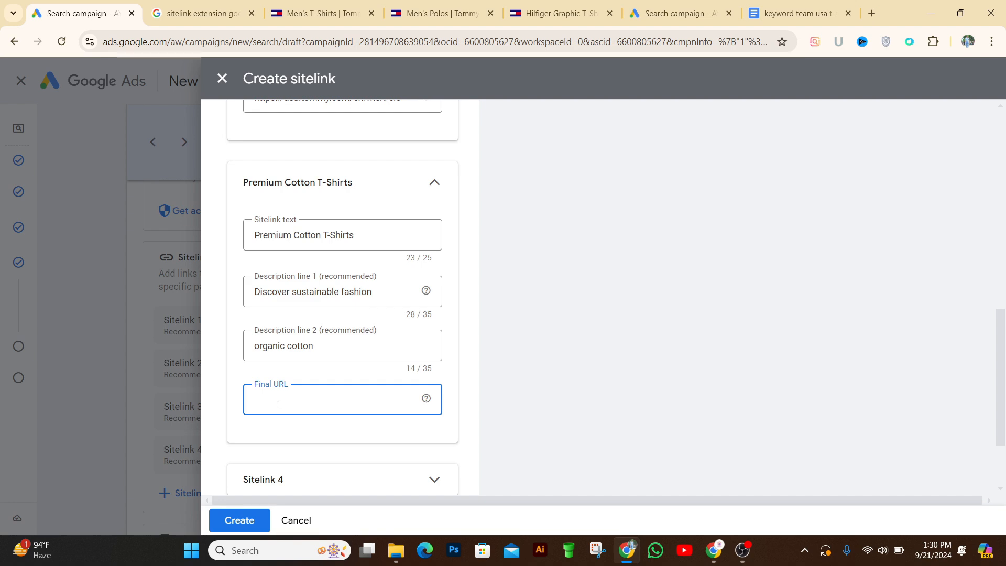
key(ctrl+v)
click(397, 464)
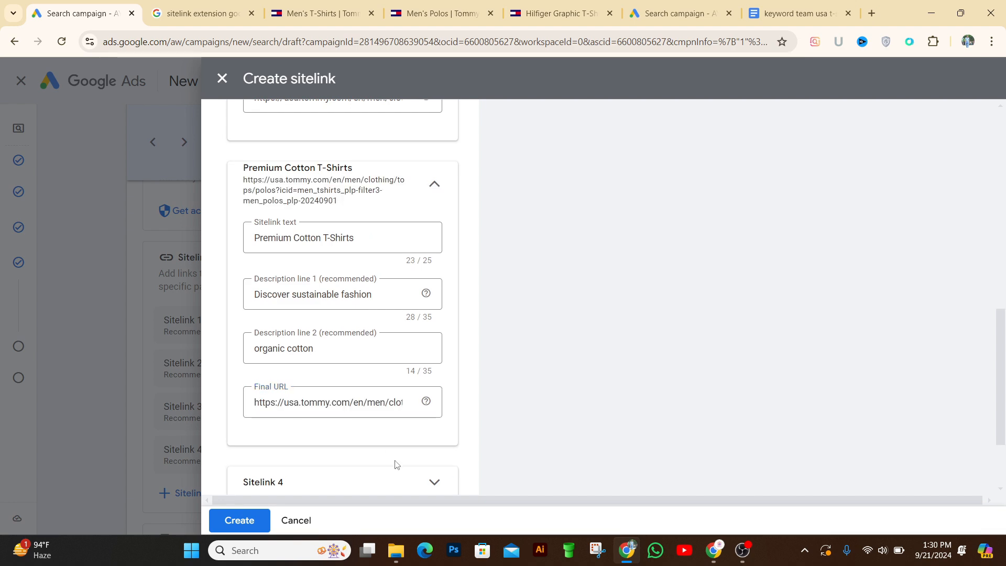
- Expand the fourth sitelink and set its text to "Stylish Men’s T-Shirts", copied from the document's thirteenth headline
drag(1001, 318, 1005, 379)
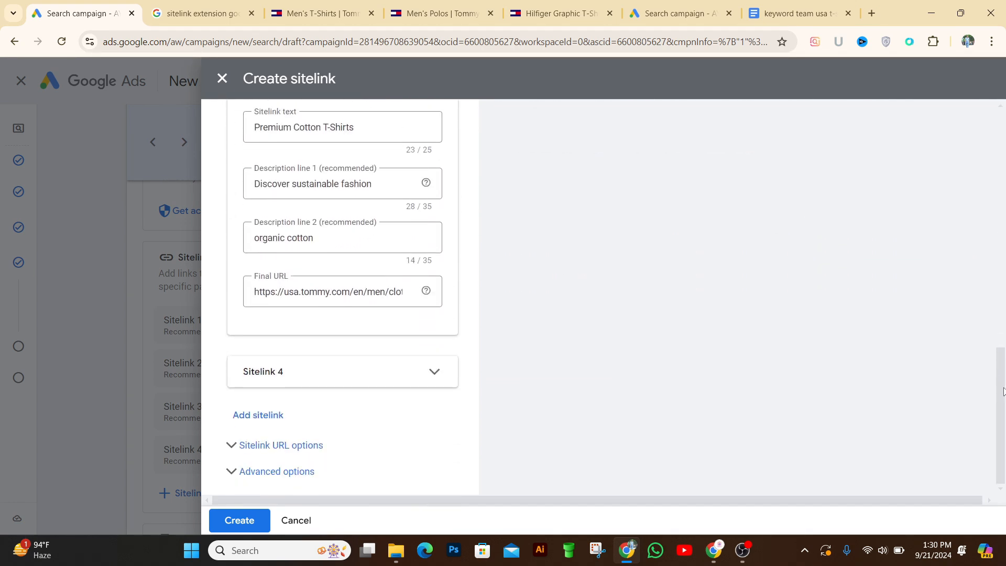
click(307, 386)
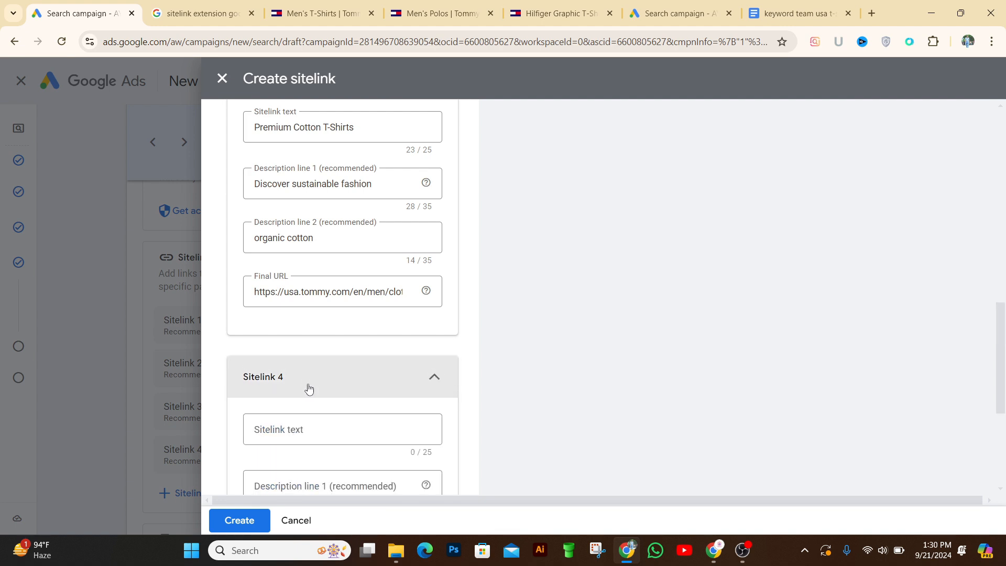
drag(1005, 336, 1005, 392)
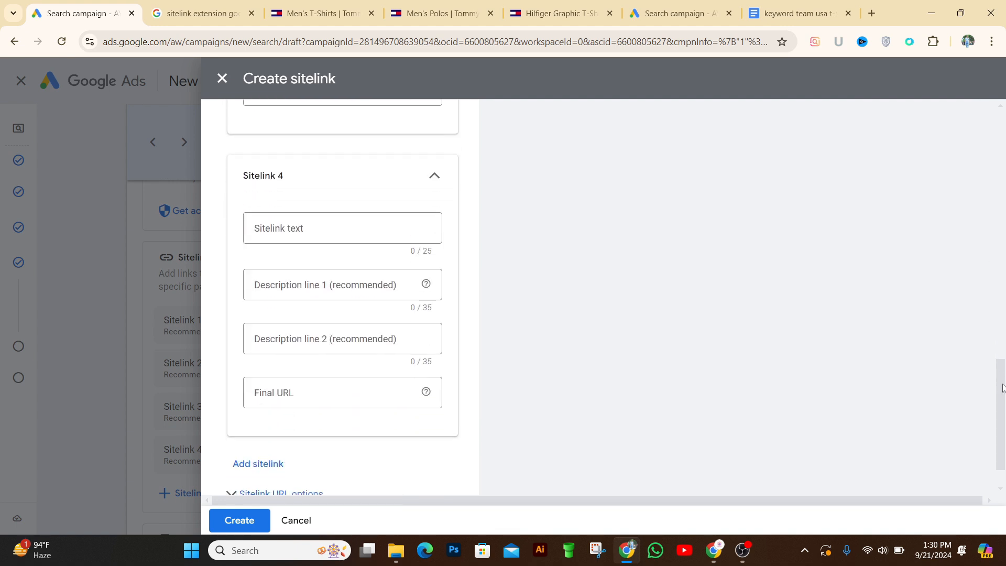
click(296, 227)
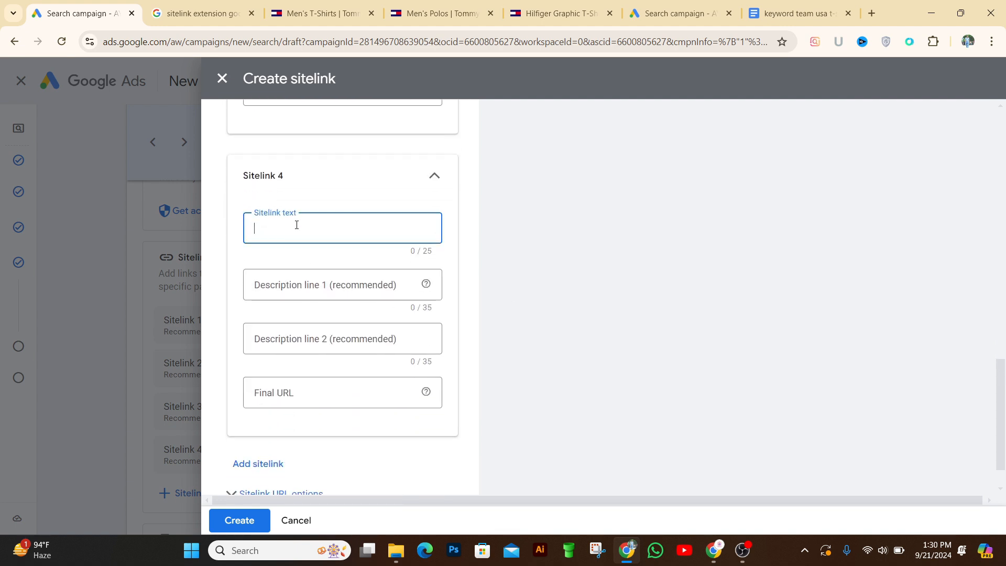
click(803, 14)
click(423, 246)
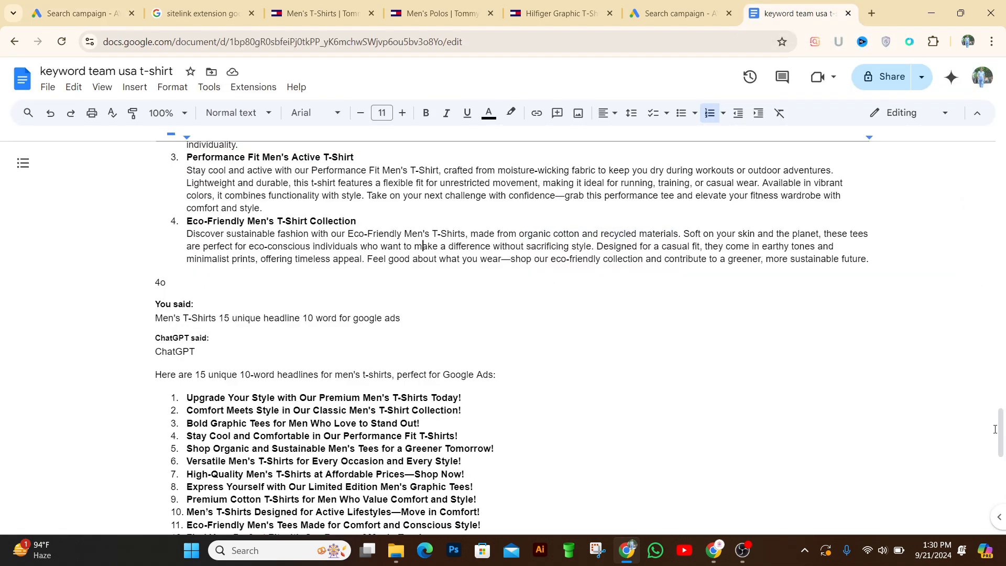
scroll(996, 430, down, 4)
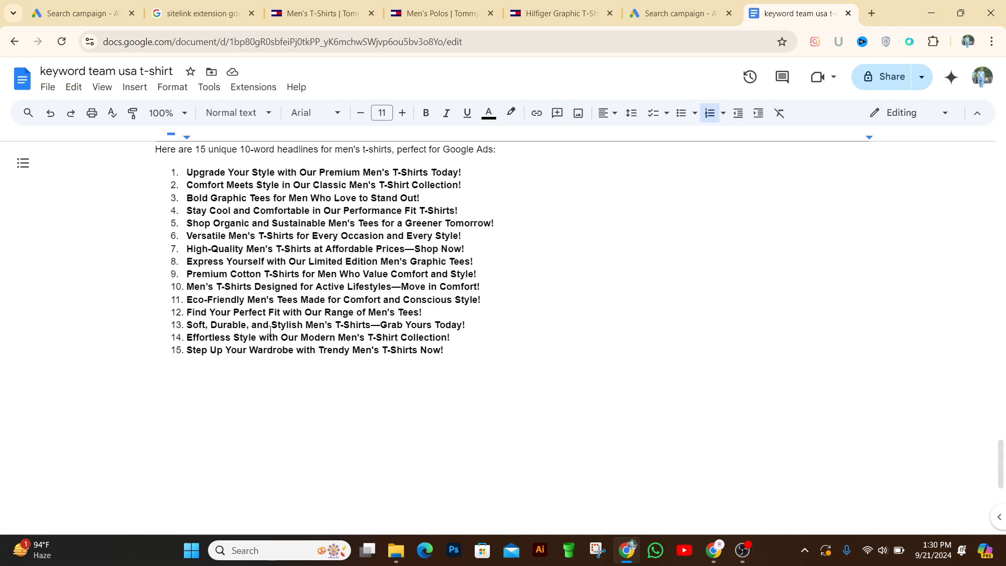
drag(273, 326, 360, 330)
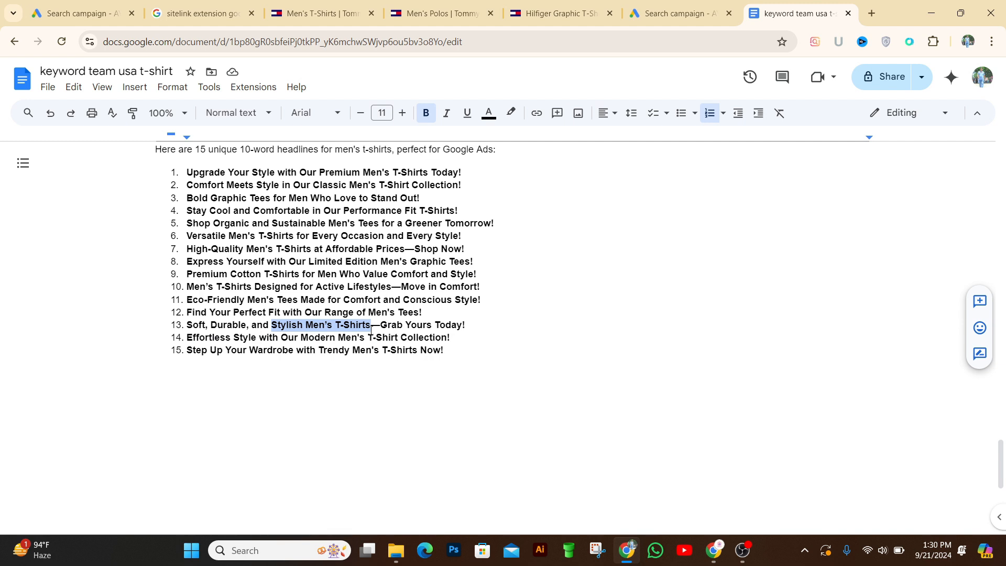
click(101, 4)
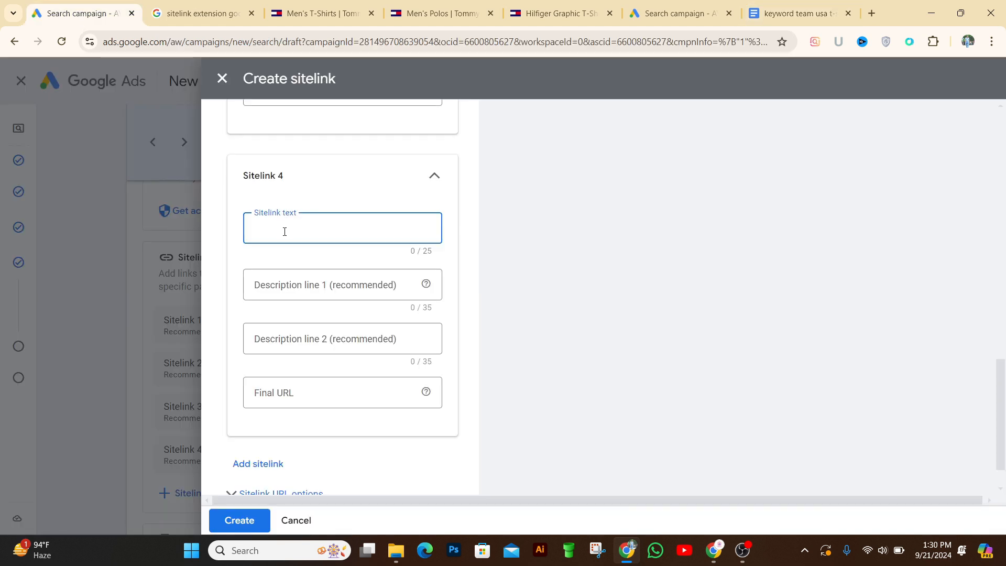
text(Stylish Men’s T-Shirts)
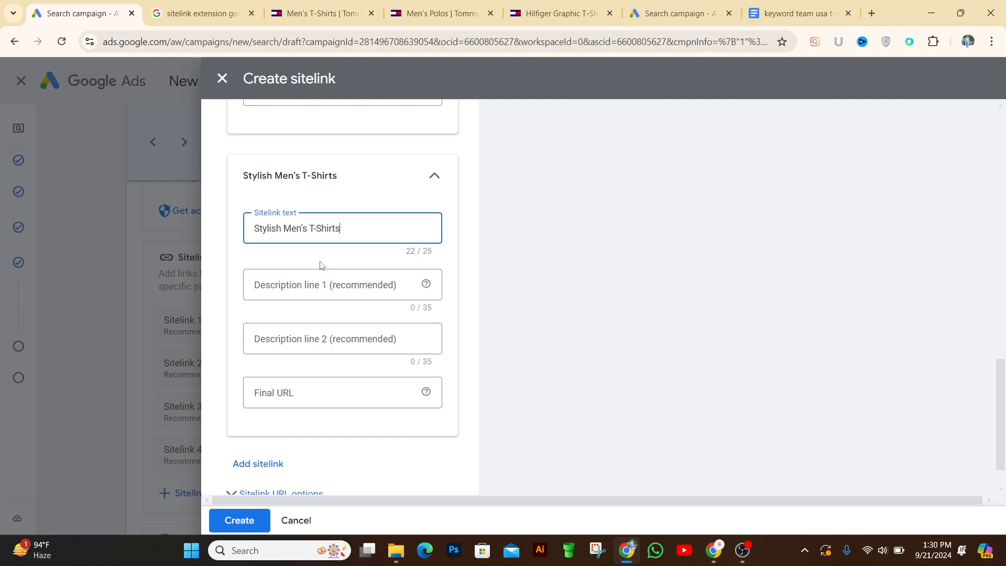
- Copy "Soft, Durable, and Stylish Men’s T-Shirts" from the document's thirteenth headline into the fourth sitelink's description line 1
click(360, 288)
click(766, 14)
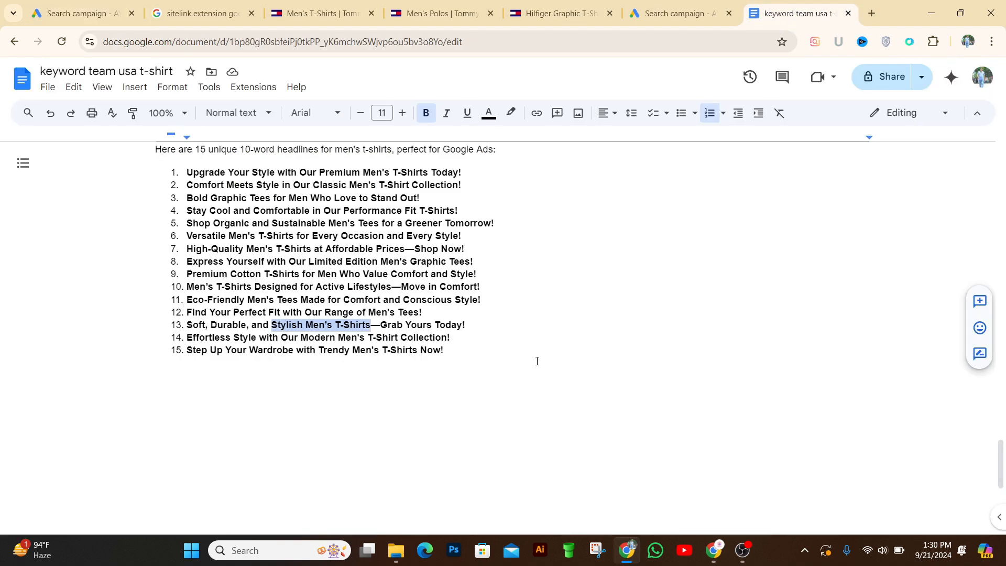
click(437, 339)
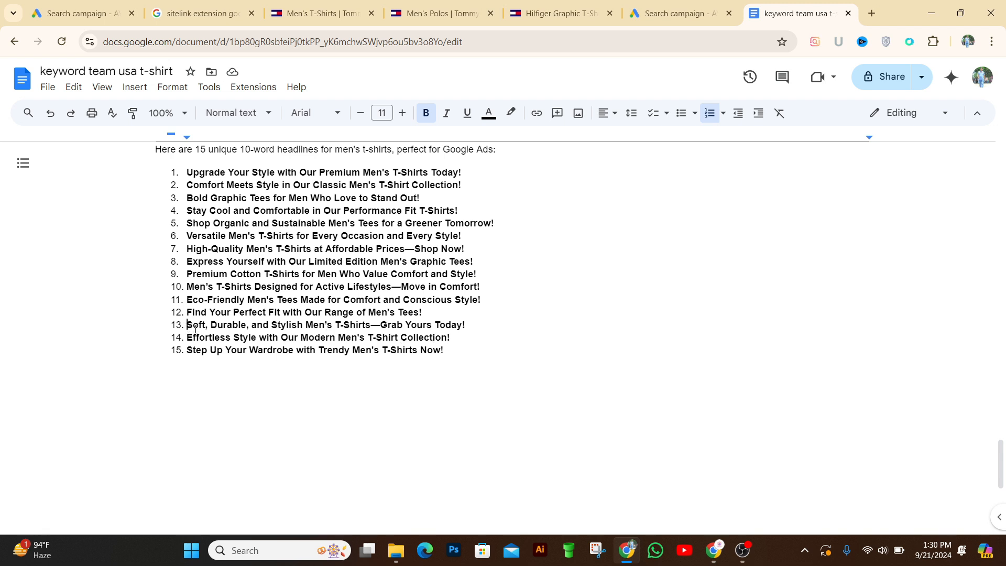
drag(195, 327, 375, 327)
key(ctrl+c)
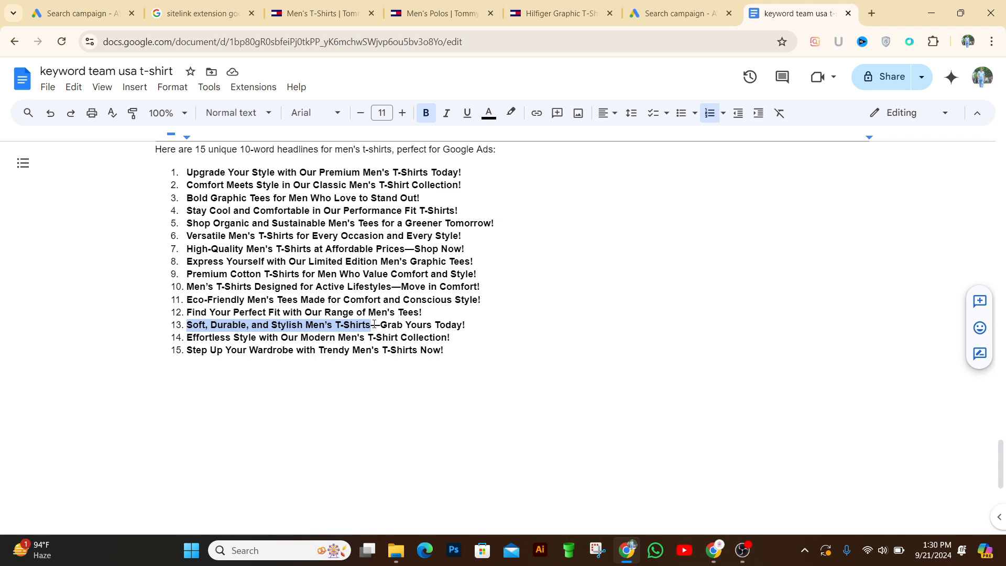
click(111, 10)
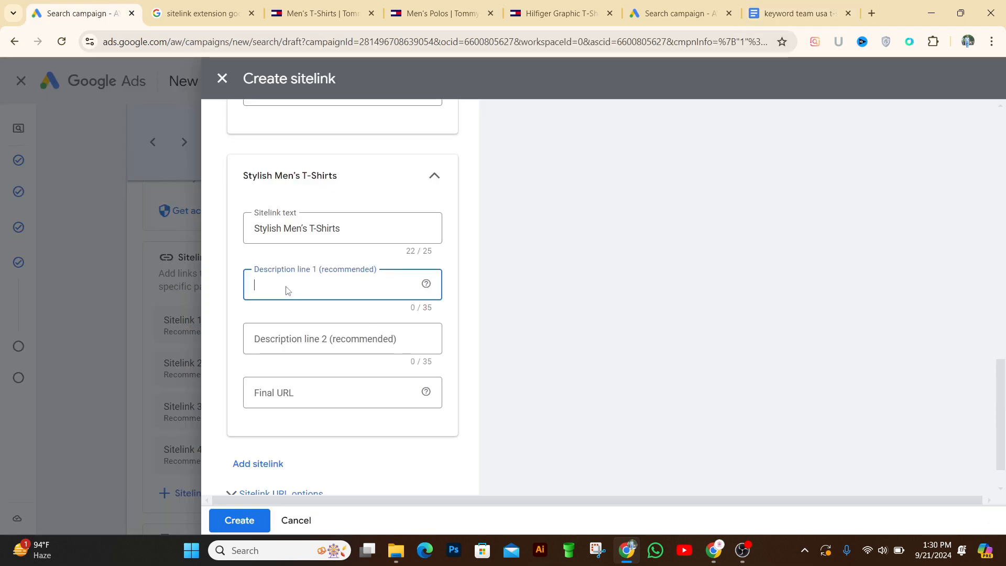
key(ctrl+v)
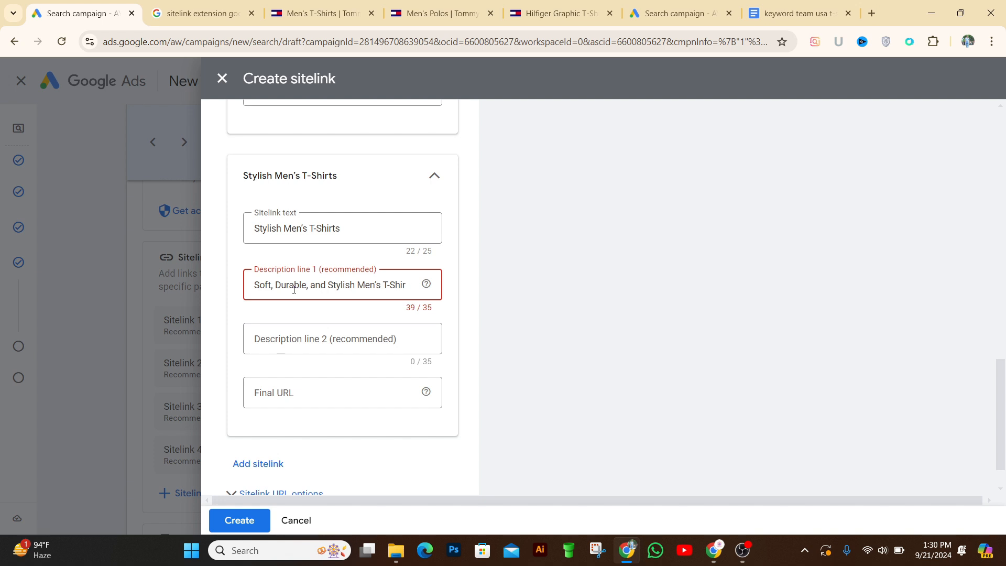
- Shorten the fourth sitelink's description line 1 to "Soft, Durable, and Stylish Men’s"
key(BackSpace)
key(BackSpace)
key(BackSpace)
key(BackSpace)
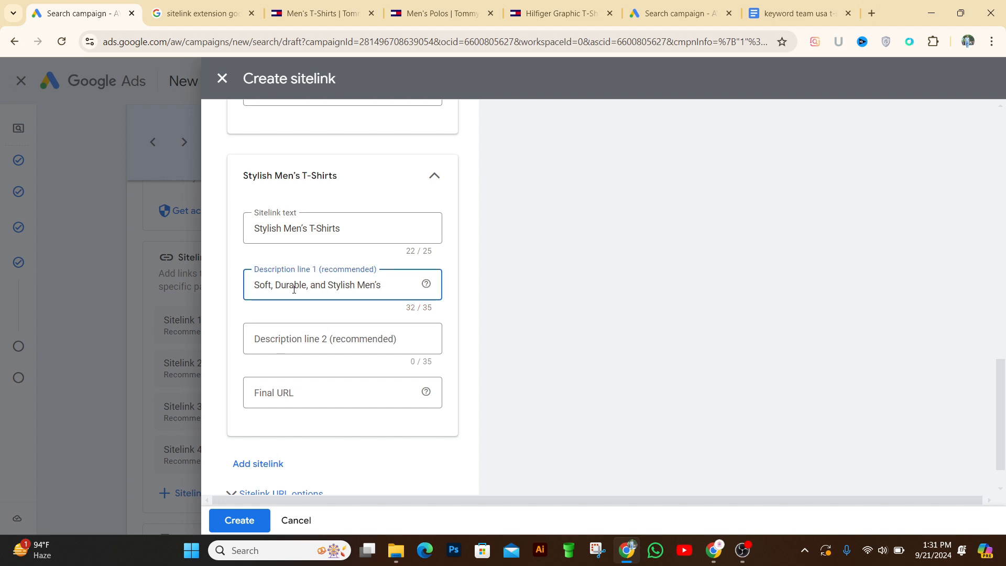
- Copy "Our Modern Men's T-Shirt" from the document's fourteenth headline into the fourth sitelink's description line 2
click(365, 351)
click(800, 13)
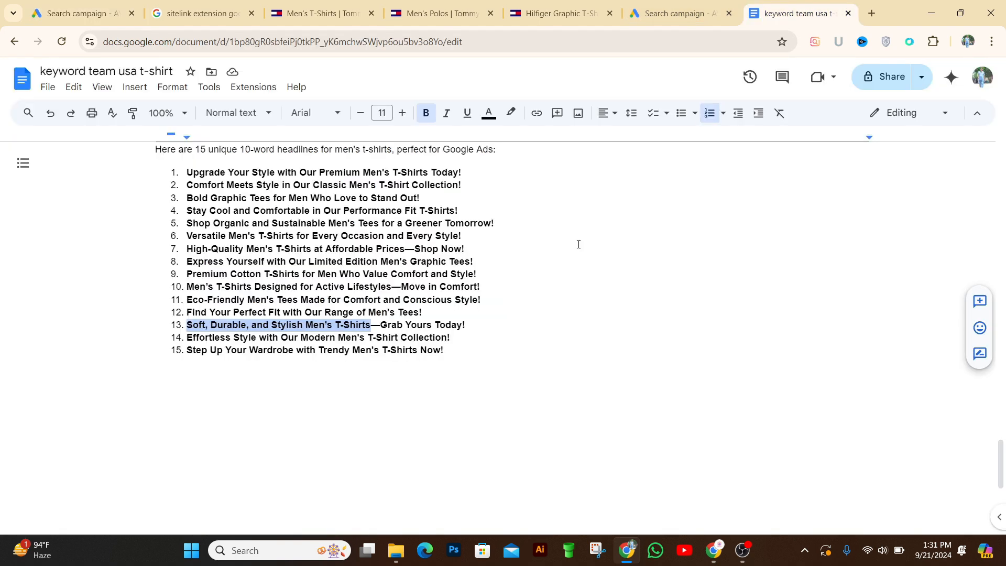
click(325, 313)
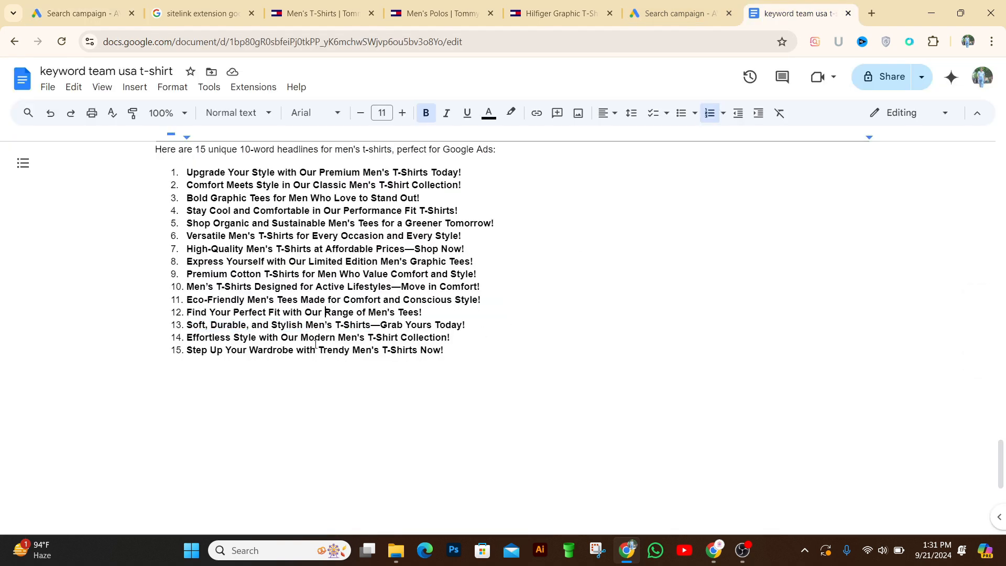
drag(281, 337, 395, 336)
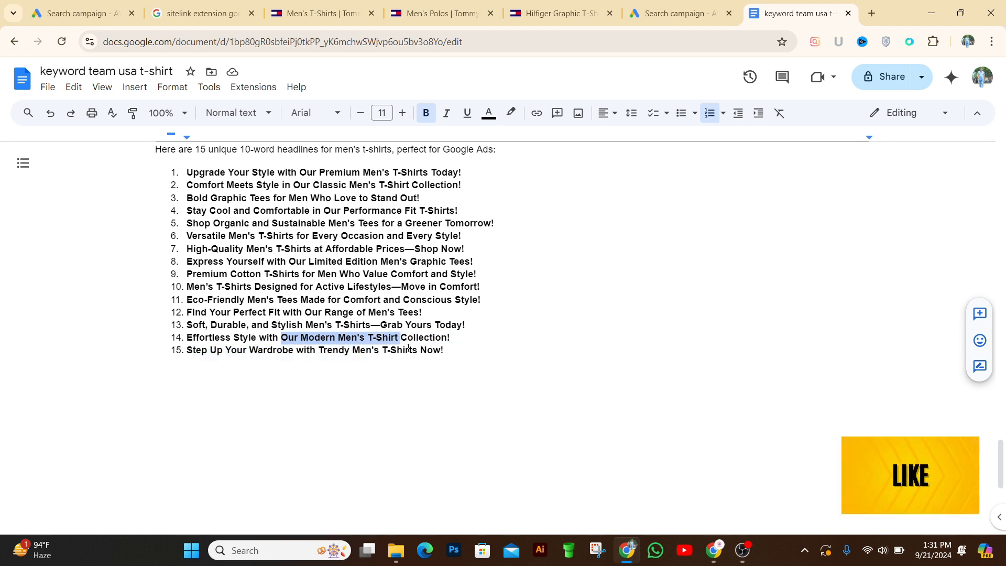
click(88, 15)
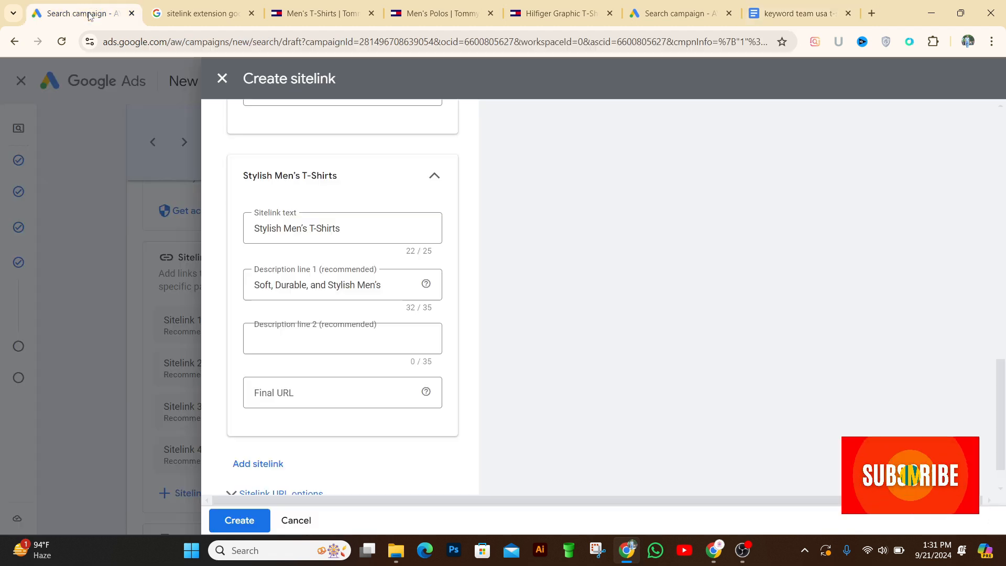
click(281, 338)
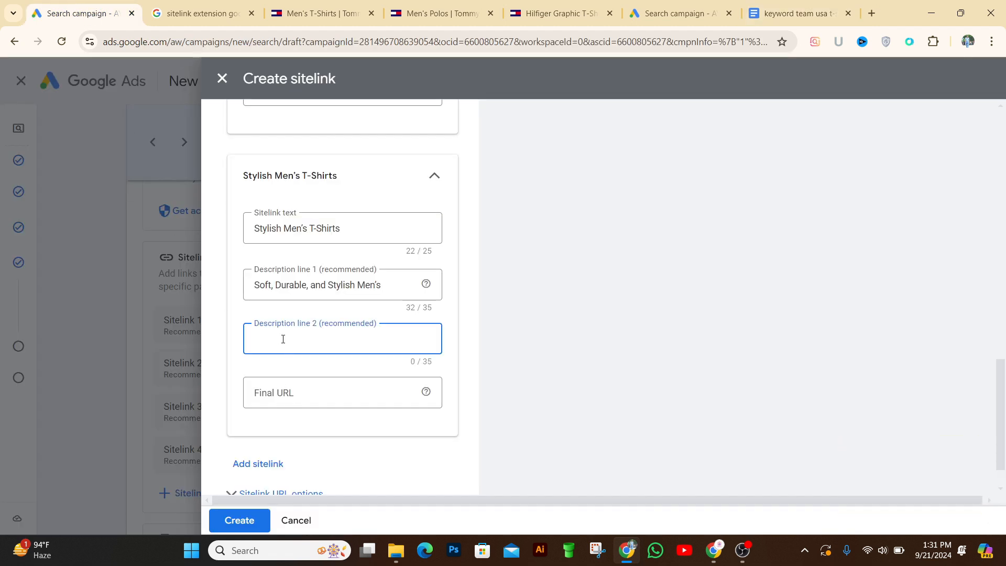
text(Our Modern Men's T-Shirt)
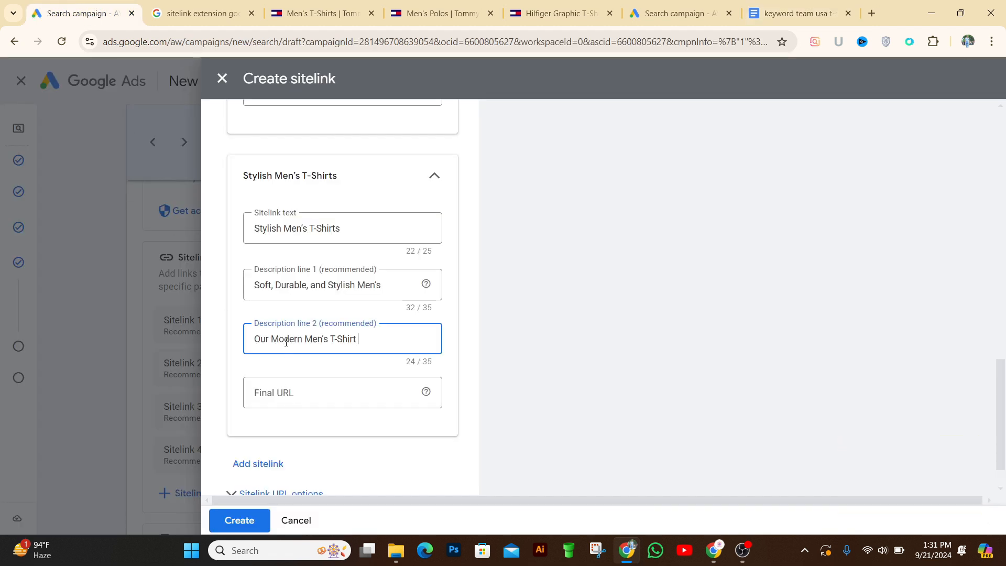
- Open the Men's Shirts category on the Tommy Hilfiger site and copy its page URL into the fourth sitelink's Final URL in Google Ads
click(296, 395)
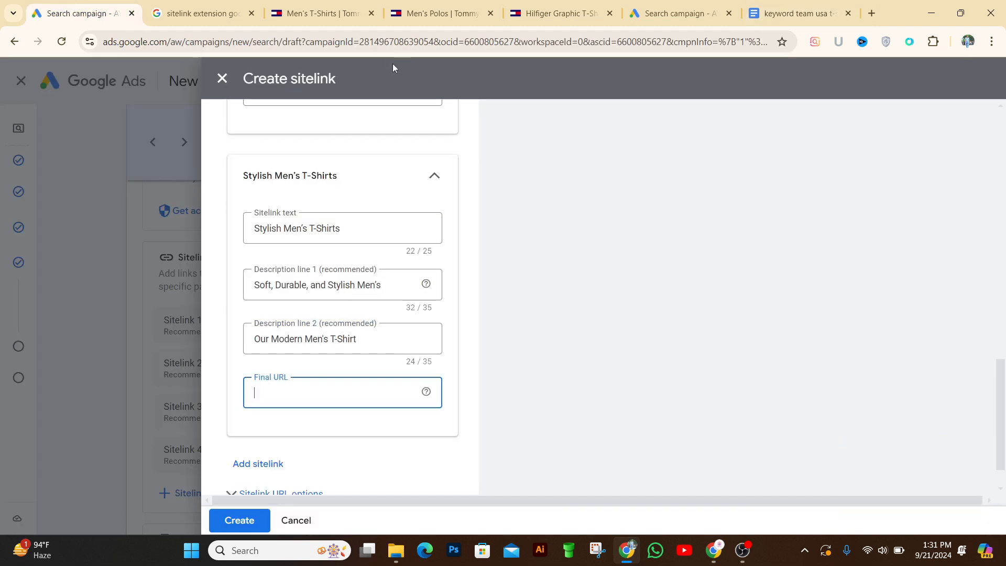
click(429, 9)
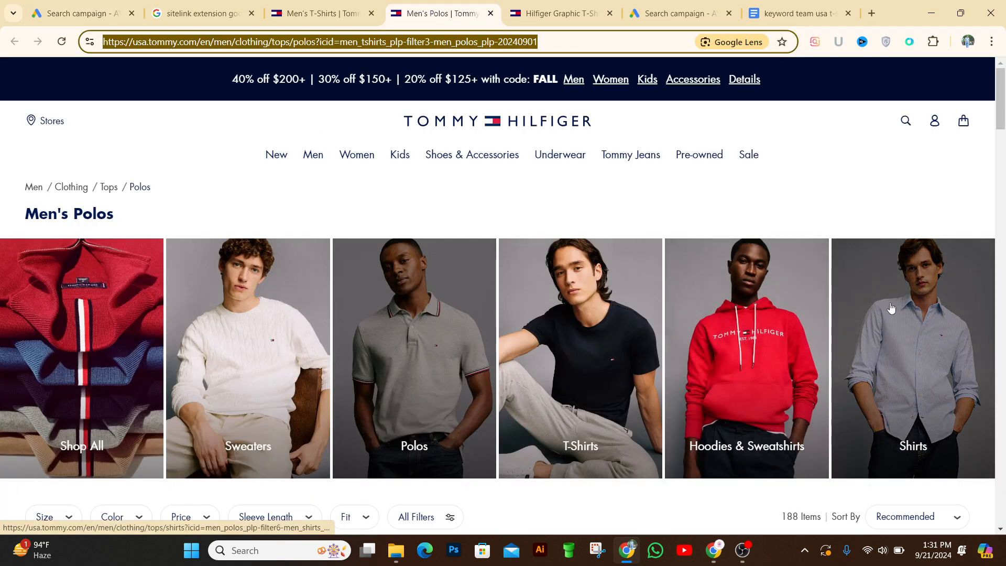
key(Return)
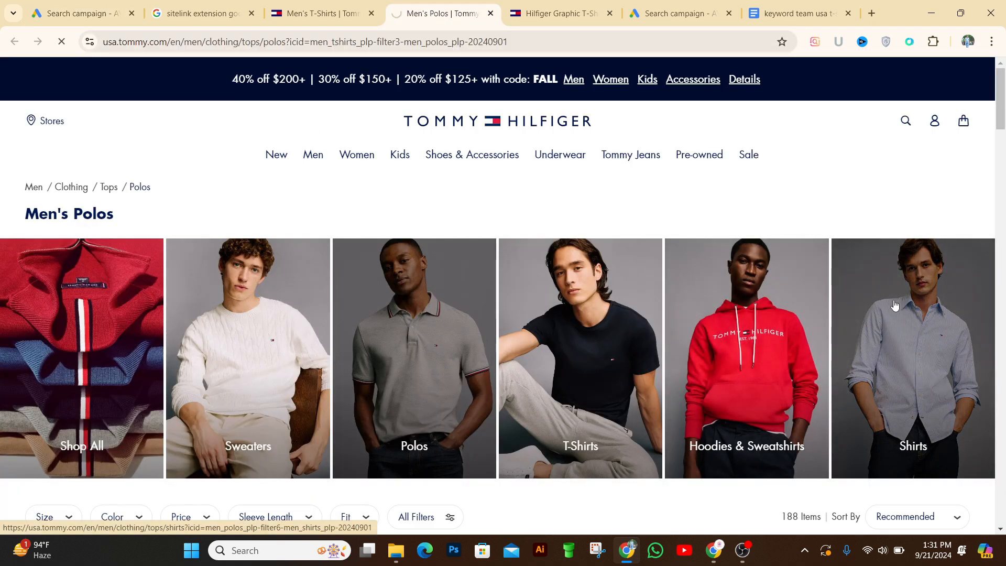
click(879, 306)
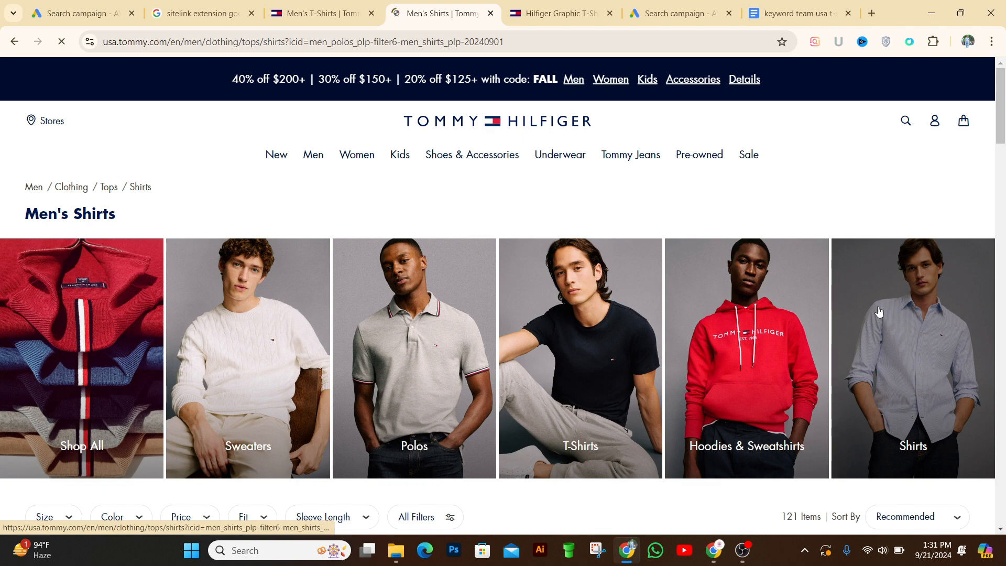
click(187, 39)
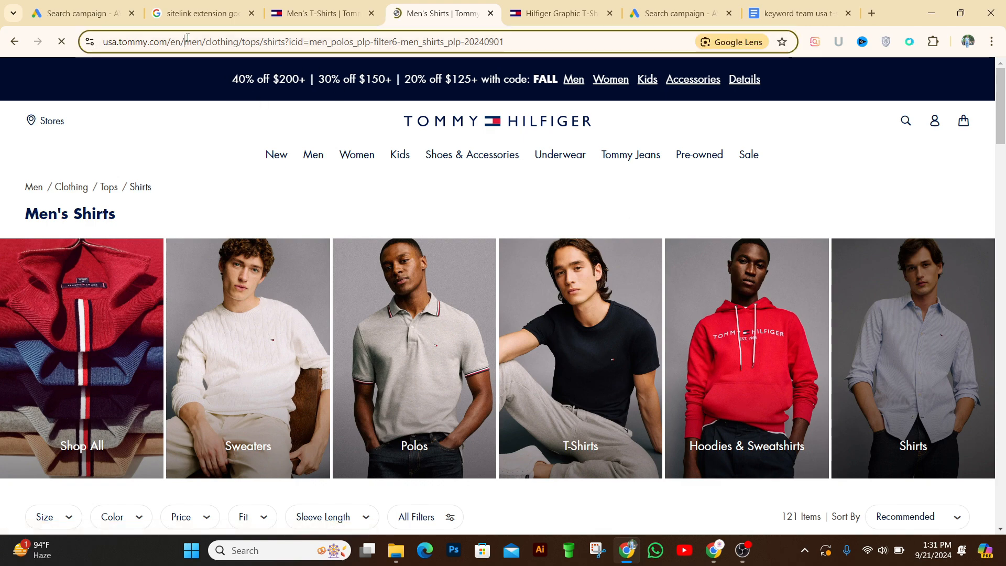
key(ctrl+a)
key(ctrl+c)
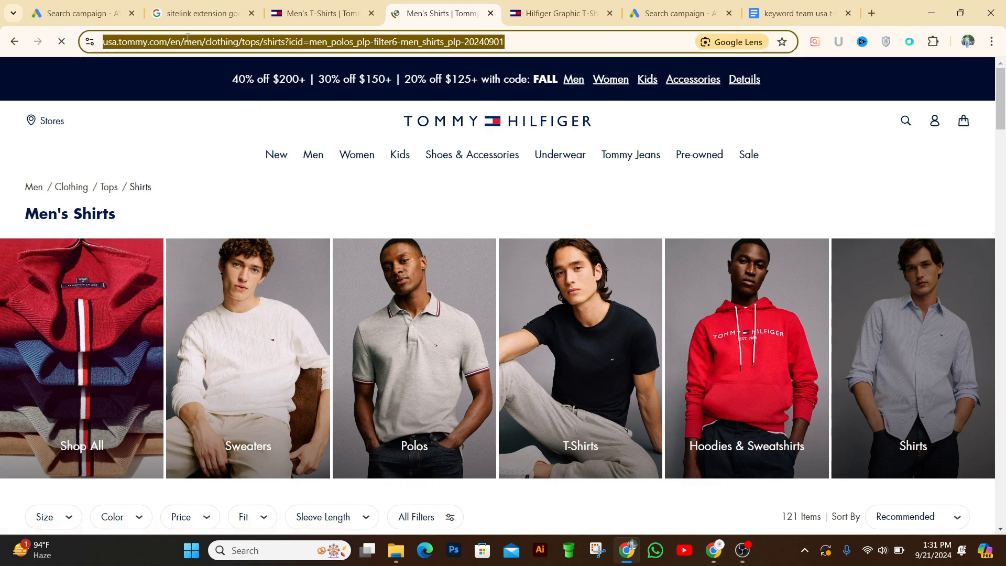
click(99, 13)
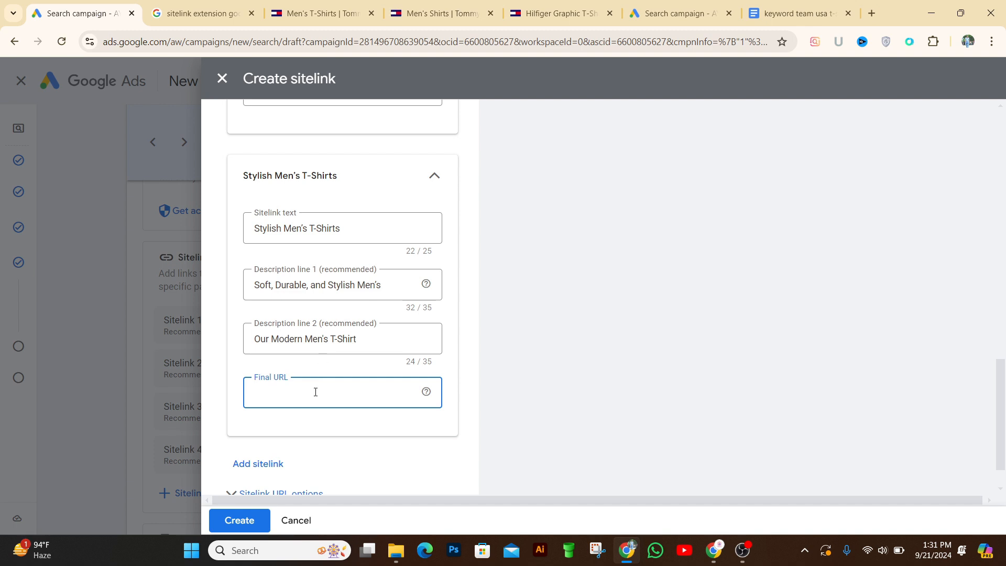
key(ctrl+v)
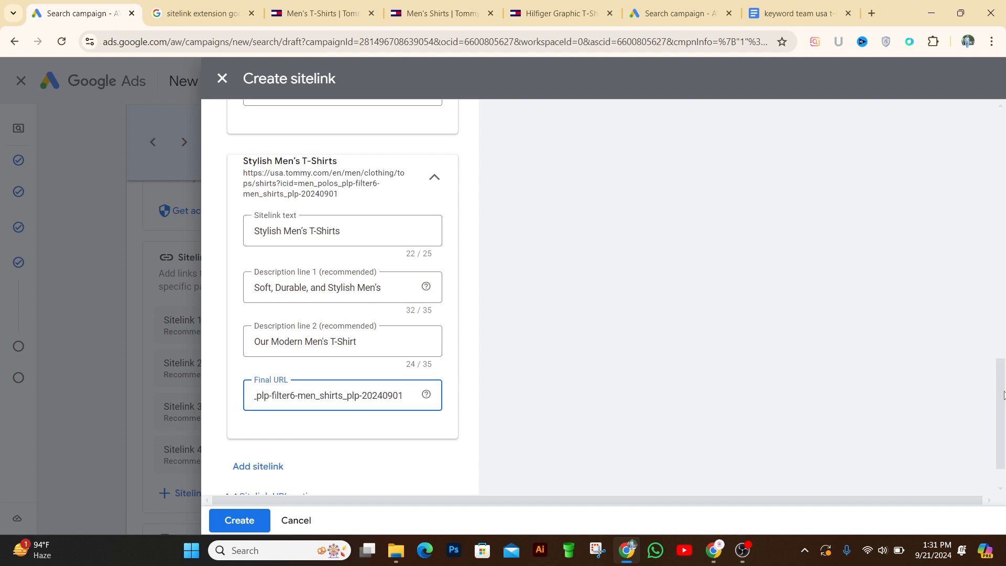
- Switch the ad preview to desktop to check how the sitelinks appear under the ad
drag(1004, 396, 1005, 138)
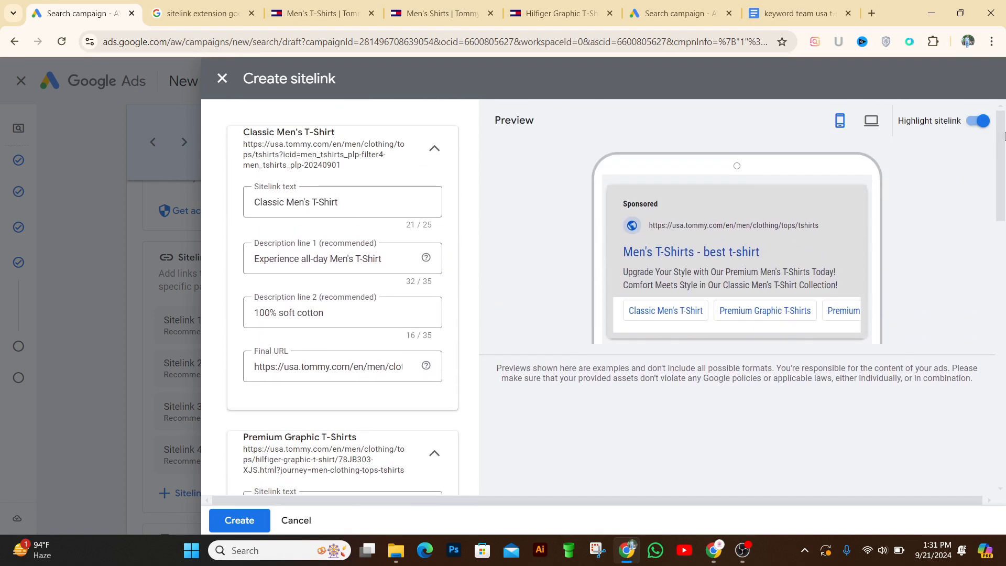
click(871, 121)
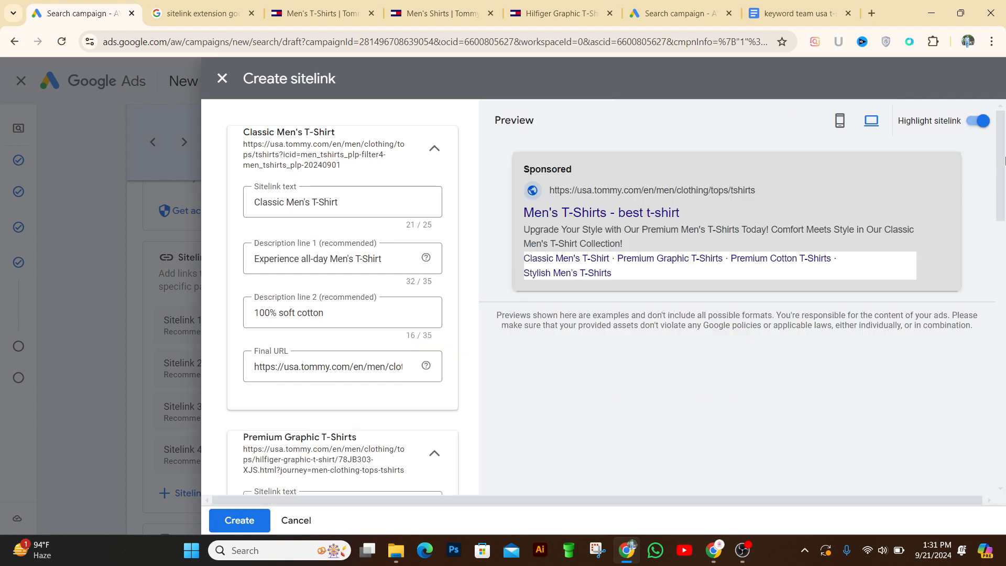
drag(1005, 165, 1005, 132)
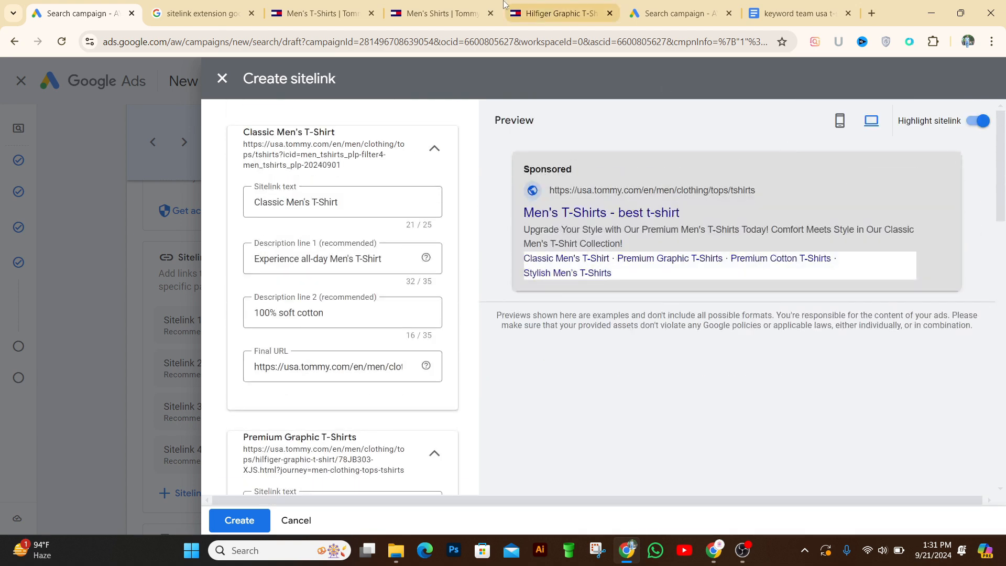
- Compare the sitelink preview with the sitelink extension examples in Google Images and the Tommy Hilfiger men's T-shirts page, ending back in Google Ads
click(199, 13)
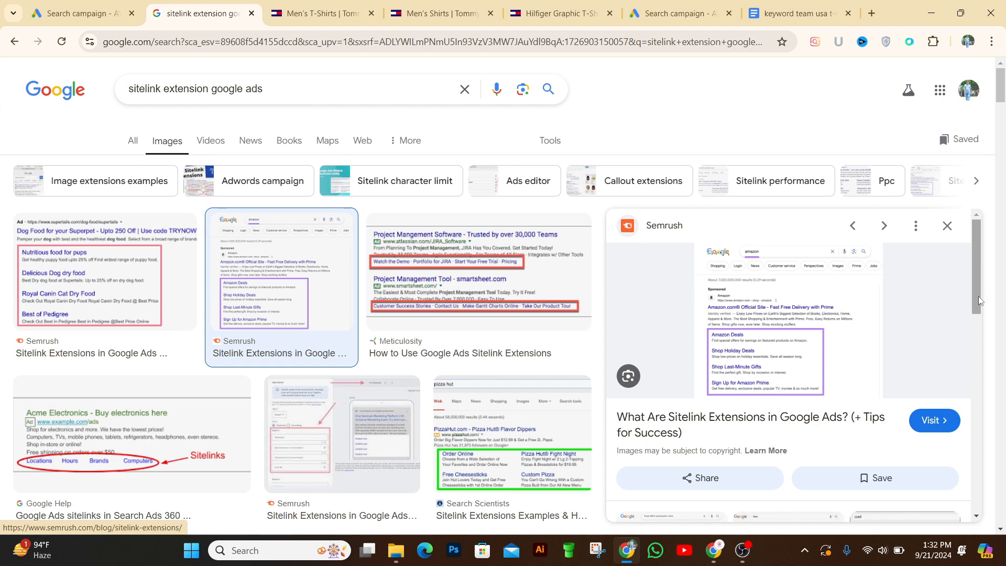
mouse_move(979, 297)
mouse_down()
mouse_move(992, 334)
mouse_move(983, 292)
mouse_up()
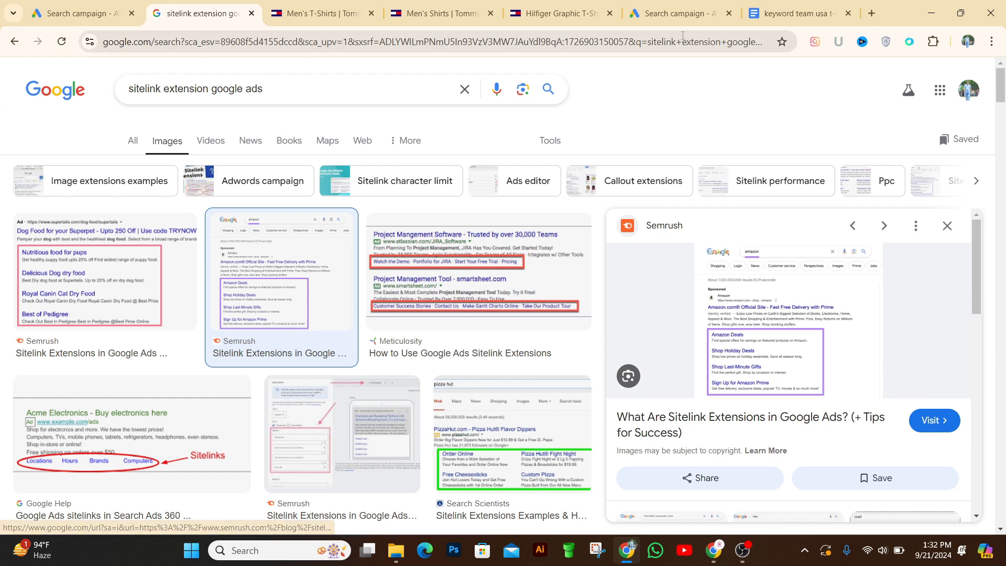
click(322, 13)
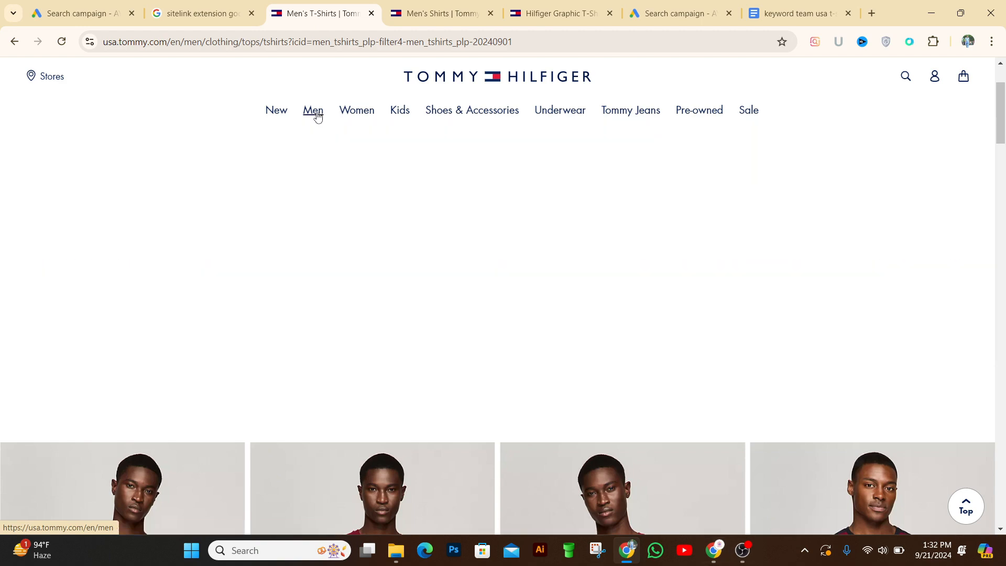
mouse_move(398, 114)
mouse_move(511, 113)
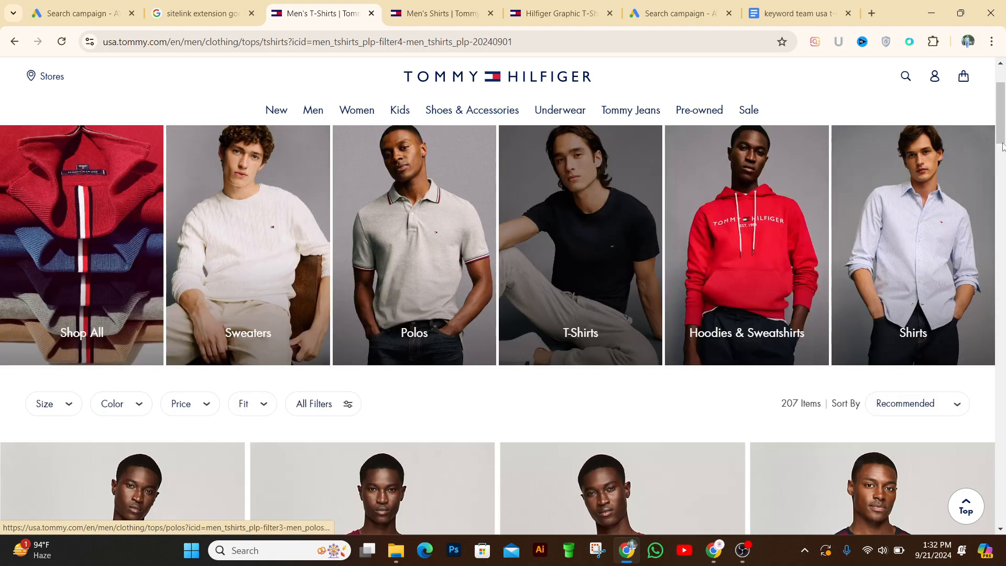
mouse_move(1002, 113)
mouse_down()
mouse_move(1002, 173)
mouse_move(1003, 126)
mouse_up()
click(205, 13)
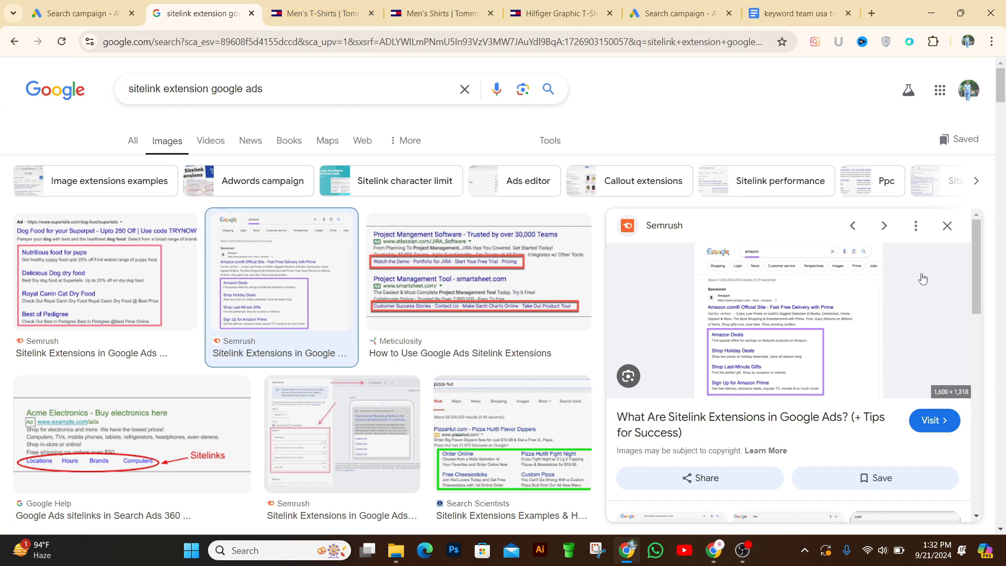
drag(1002, 97, 995, 177)
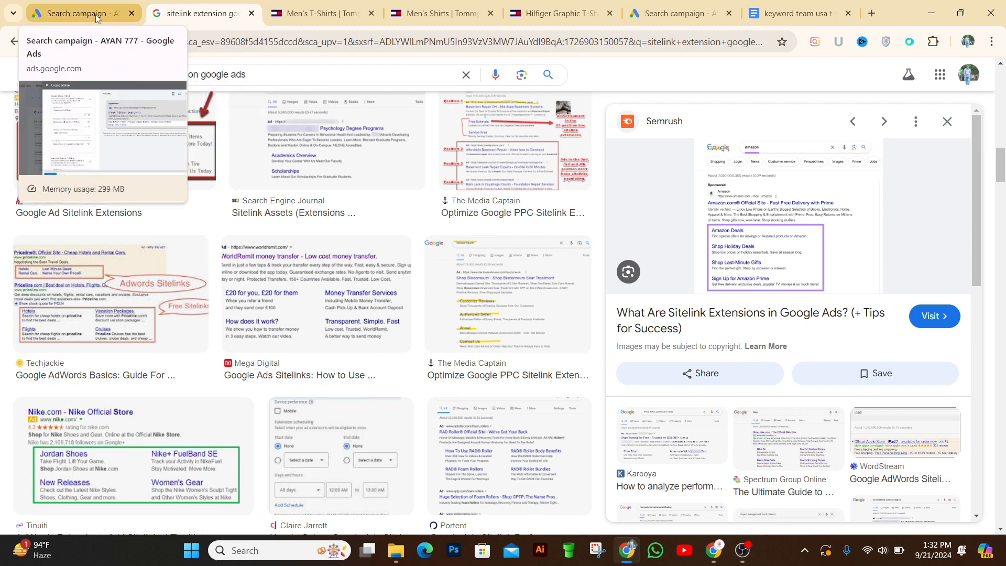
click(79, 13)
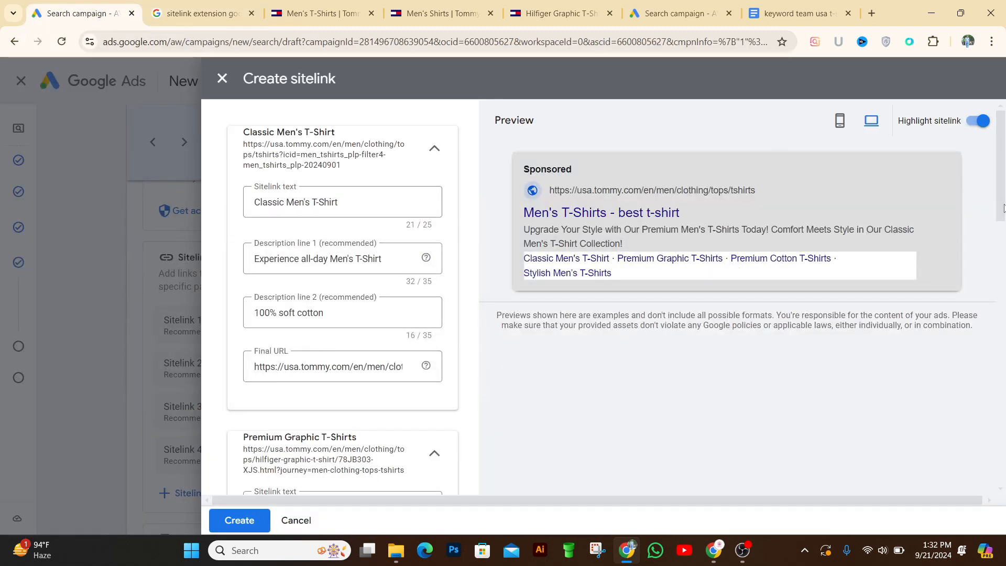
drag(1005, 212, 1005, 174)
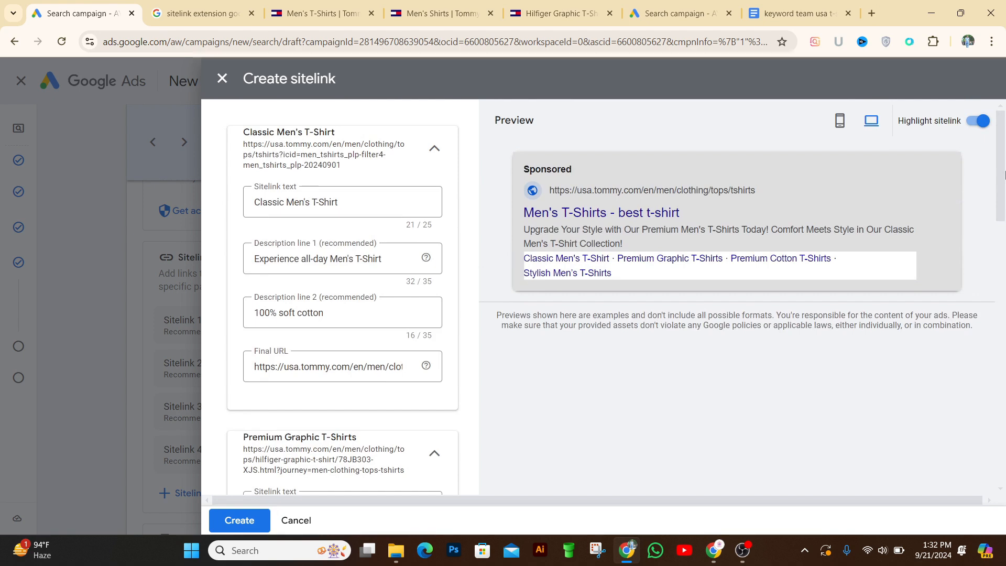
- Create the four sitelinks Classic Men's T-Shirt, Premium Graphic T-Shirts, Premium Cotton T-Shirts and Stylish Men's T-Shirts
drag(1005, 212, 1005, 487)
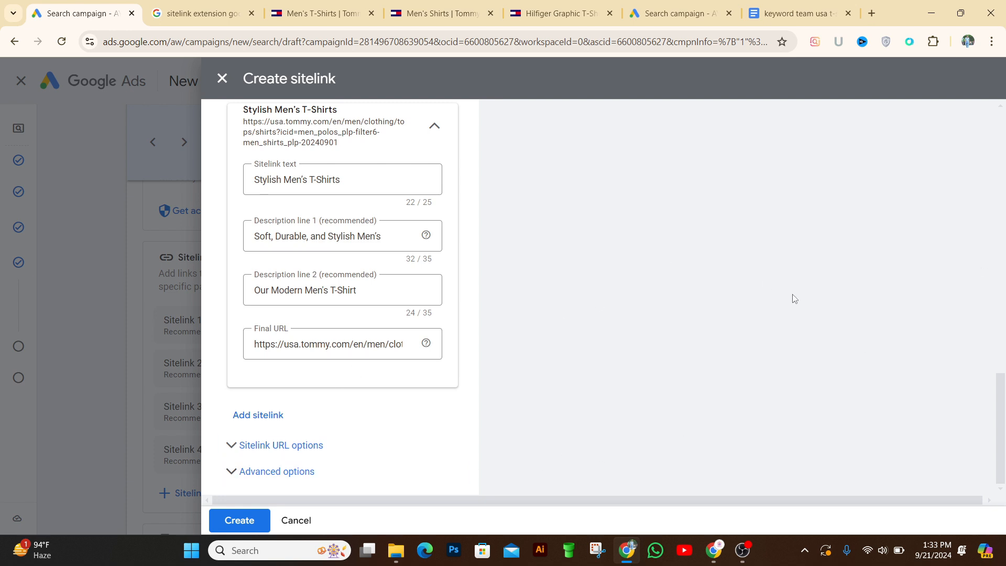
click(248, 529)
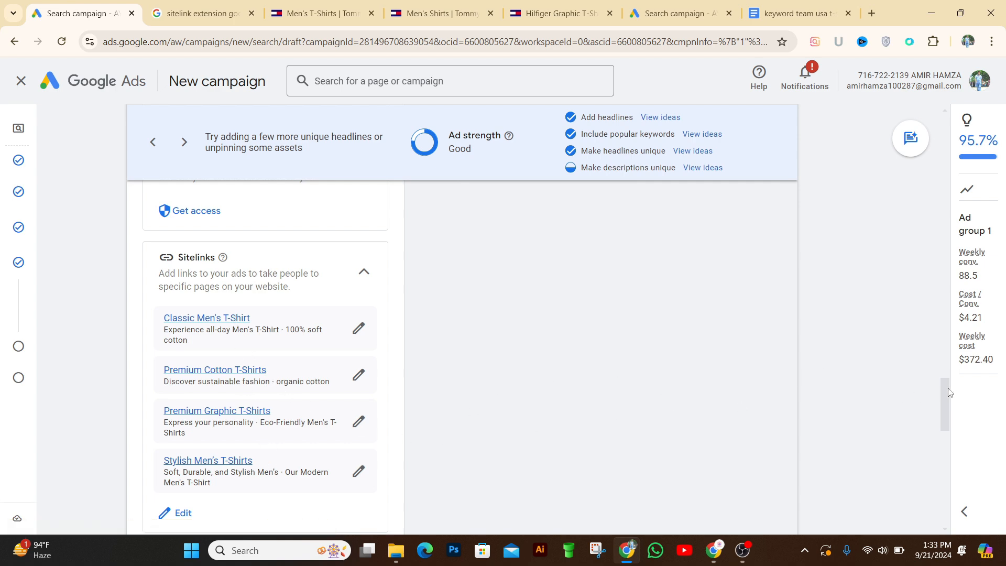
- Switch the ad preview to desktop view and review the ad from its final URL down to the callouts section
drag(949, 392, 962, 222)
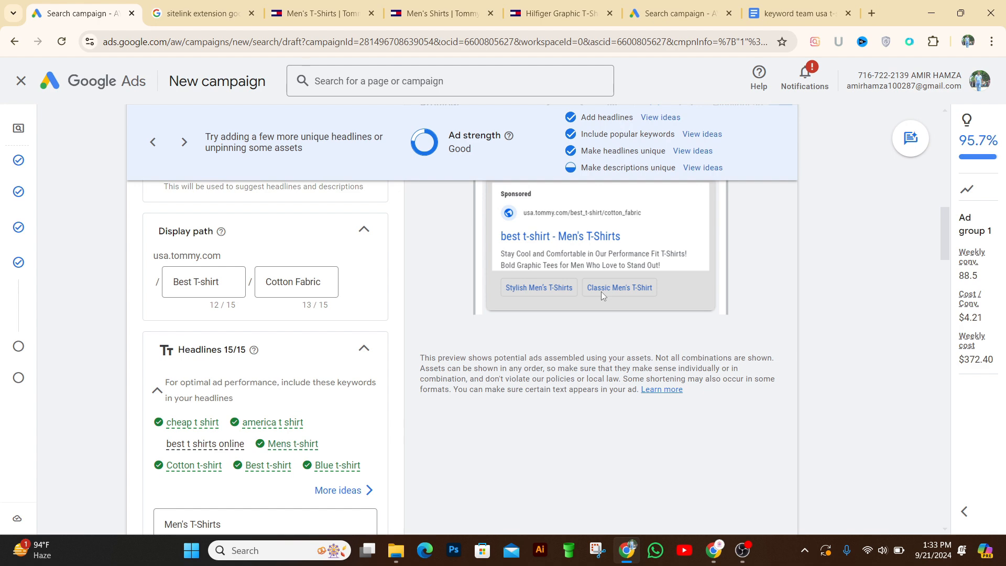
drag(946, 243, 877, 244)
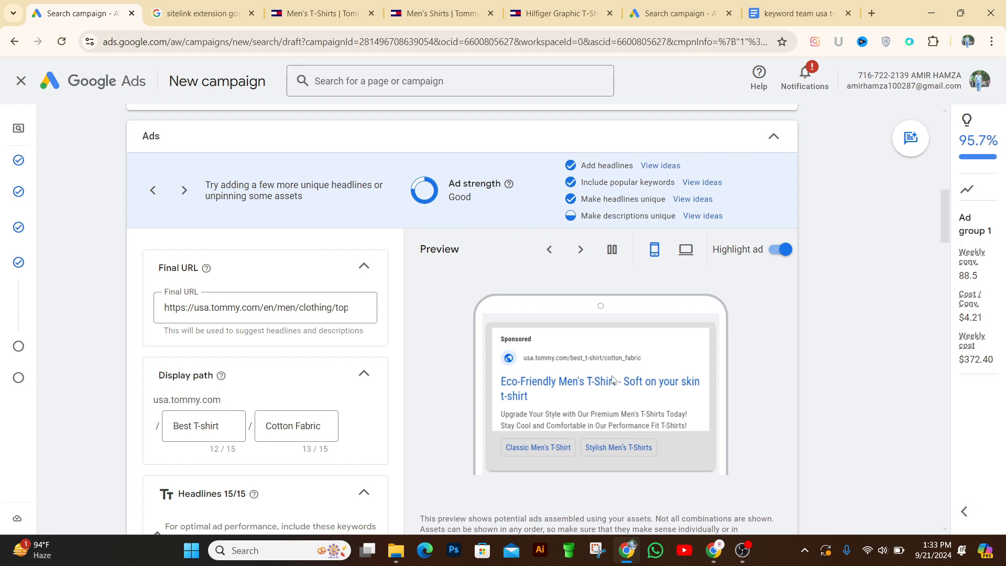
click(687, 250)
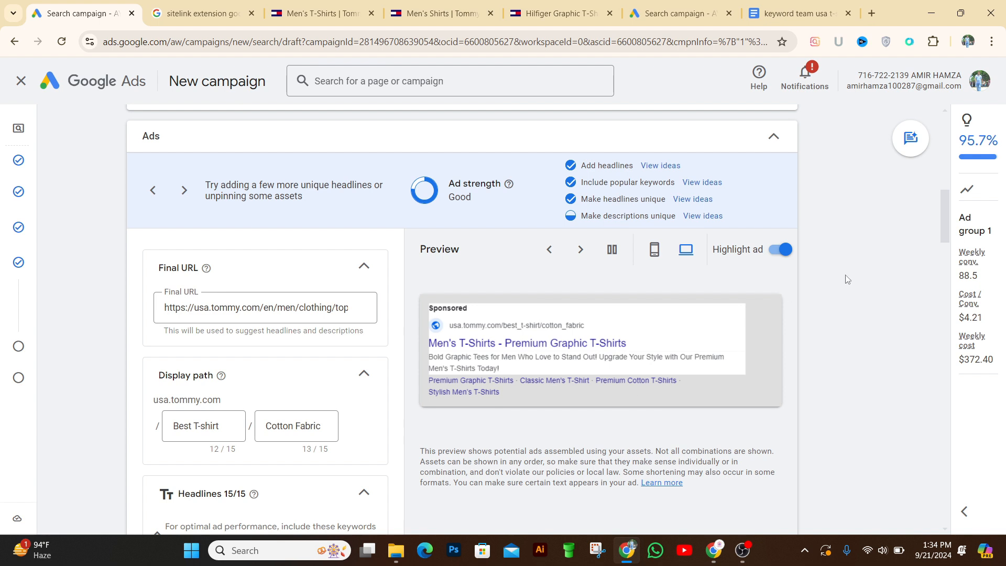
scroll(948, 226, down, 3)
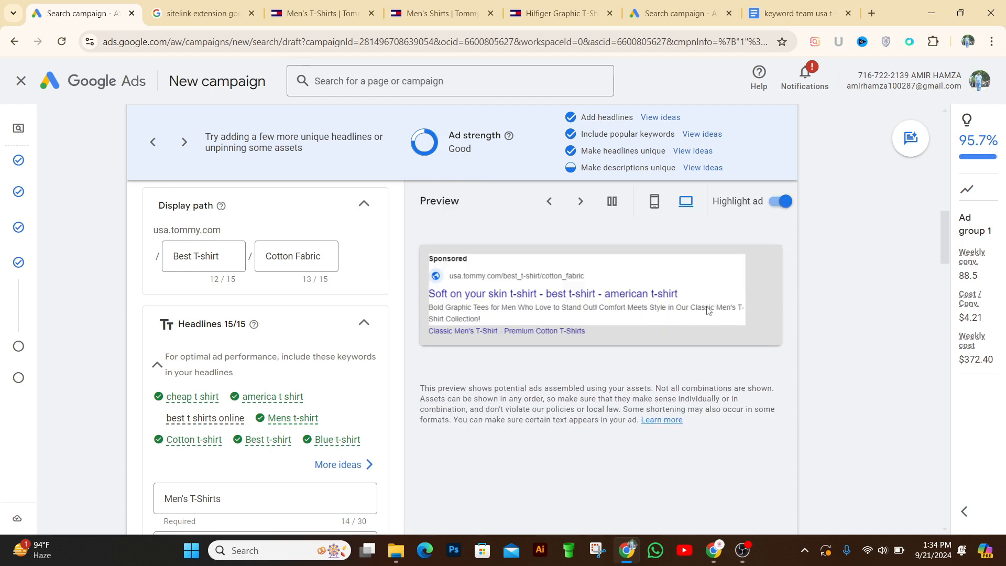
scroll(947, 304, down, 20)
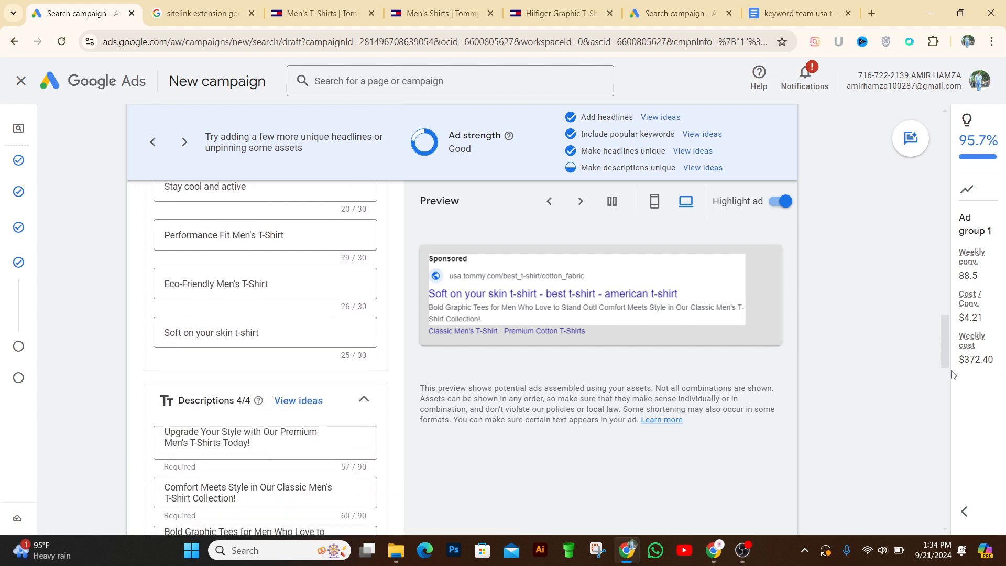
drag(953, 412, 959, 424)
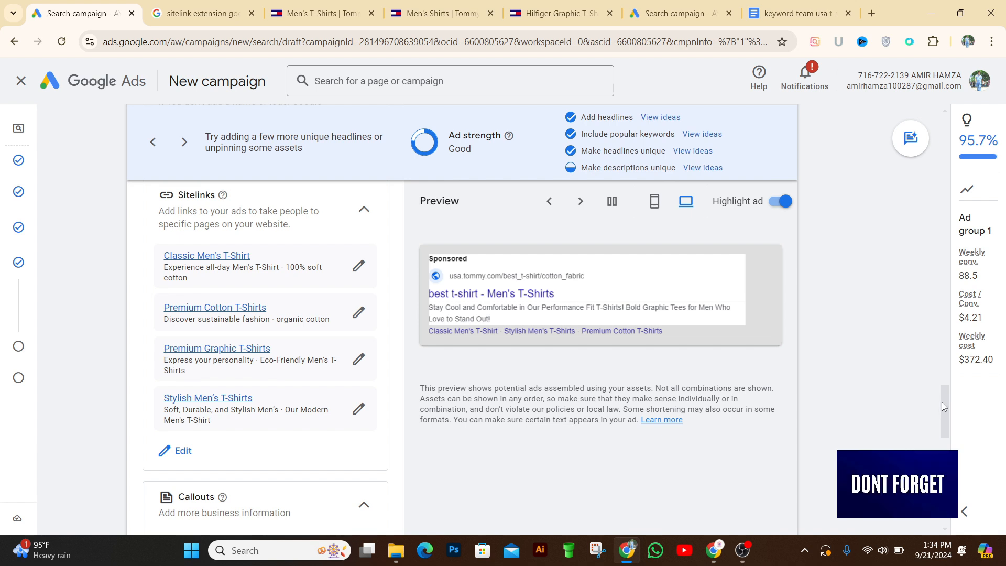
drag(942, 401, 949, 434)
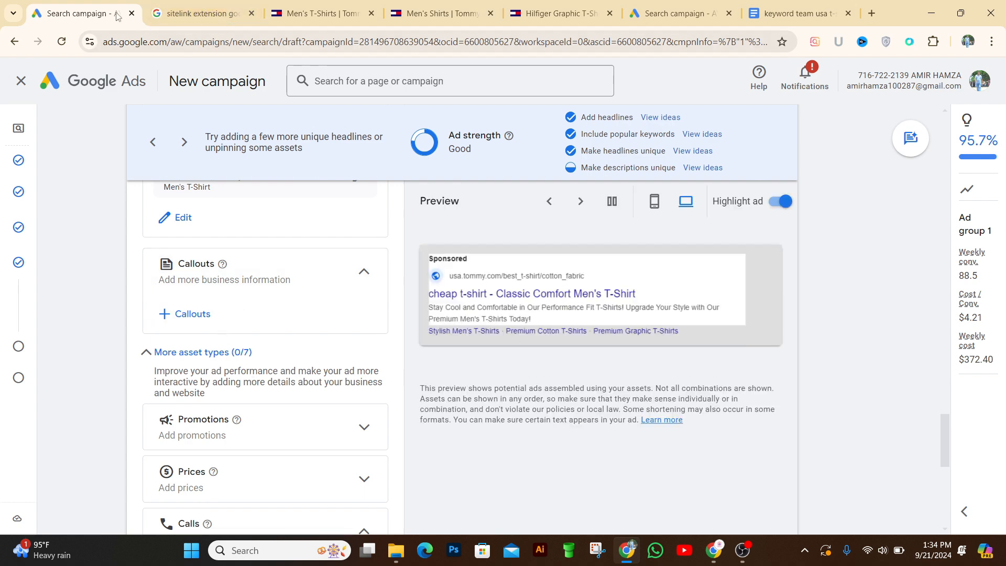
- Search Google Images for "callout extension google ads" and look through the example ads
click(204, 15)
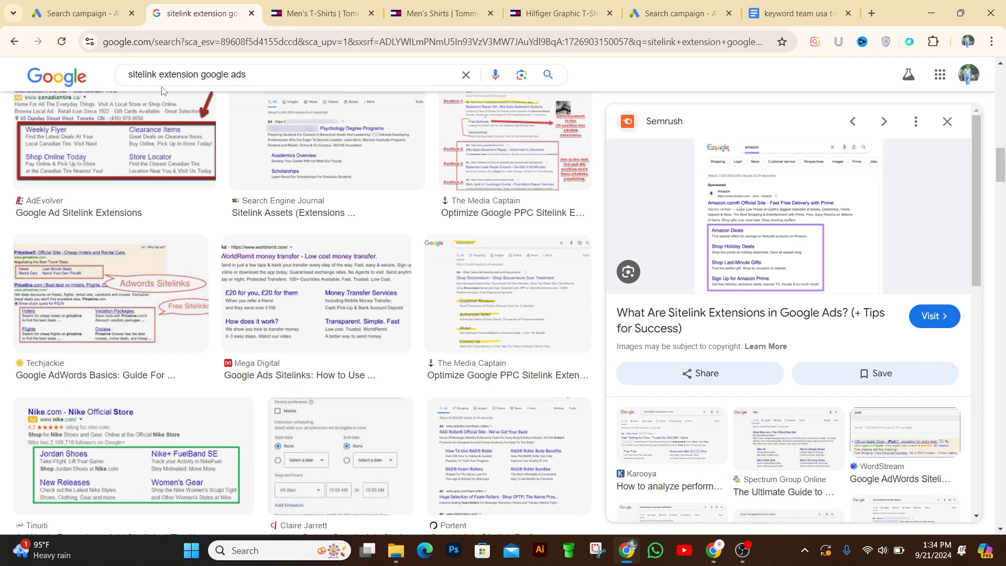
click(199, 77)
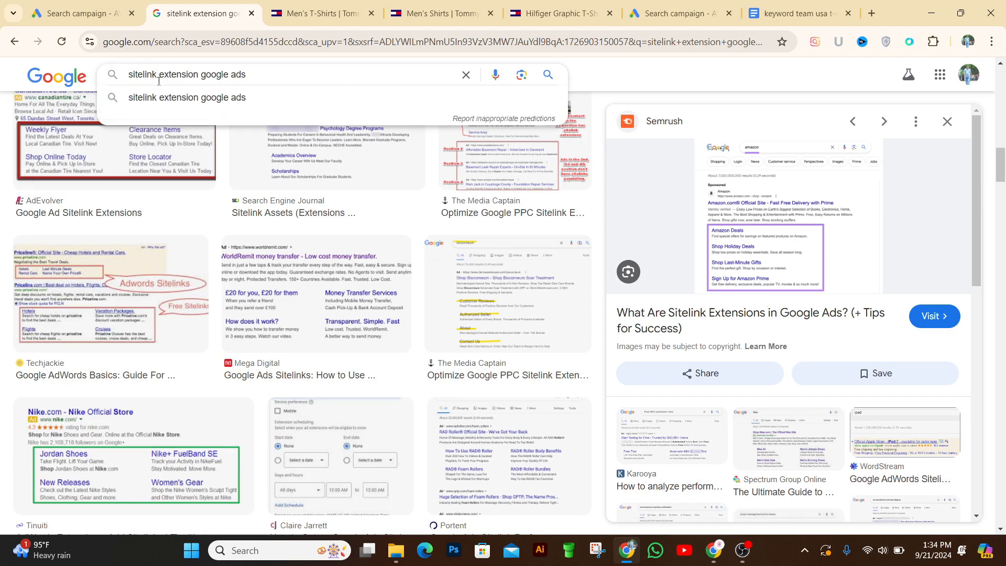
click(158, 80)
key(BackSpace)
key(BackSpace)
key(BackSpace)
key(BackSpace)
key(BackSpace)
key(BackSpace)
key(BackSpace)
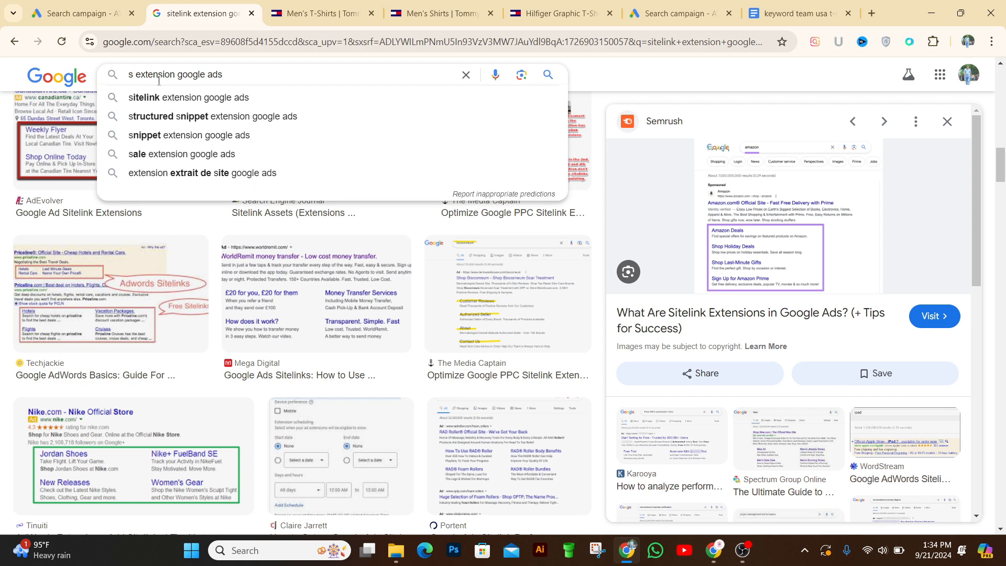
key(BackSpace)
text(cal)
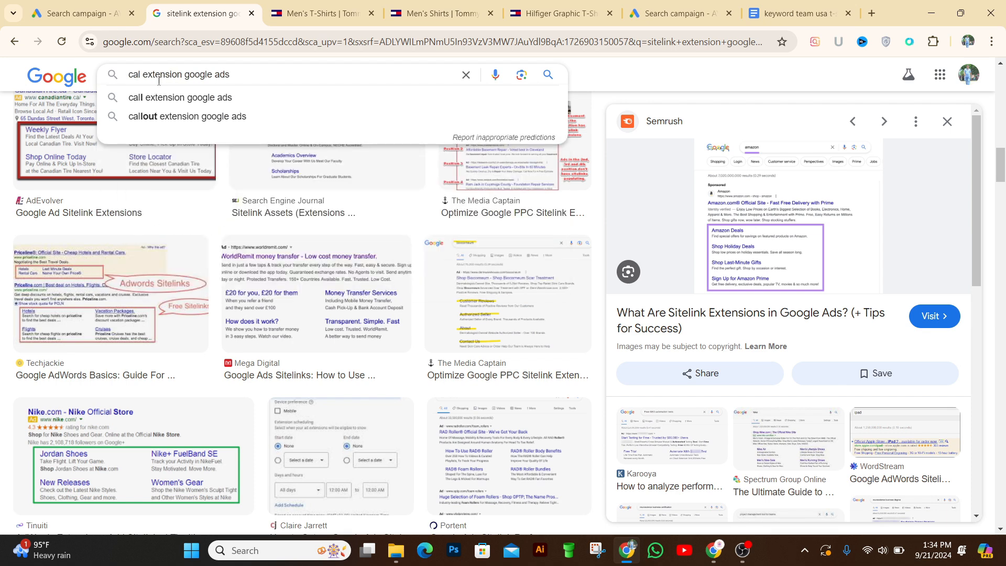
click(168, 116)
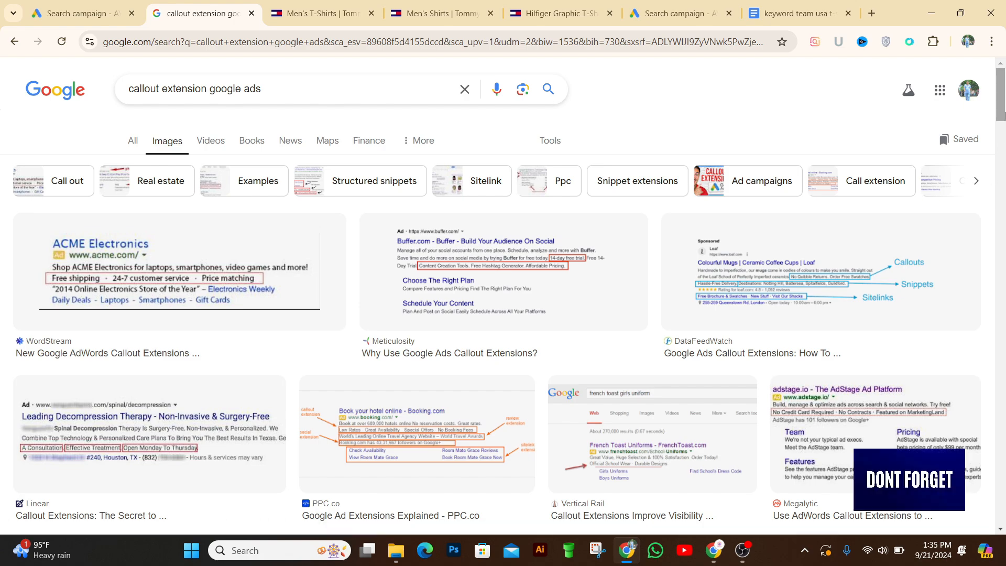
scroll(996, 200, down, 8)
scroll(1004, 189, up, 5)
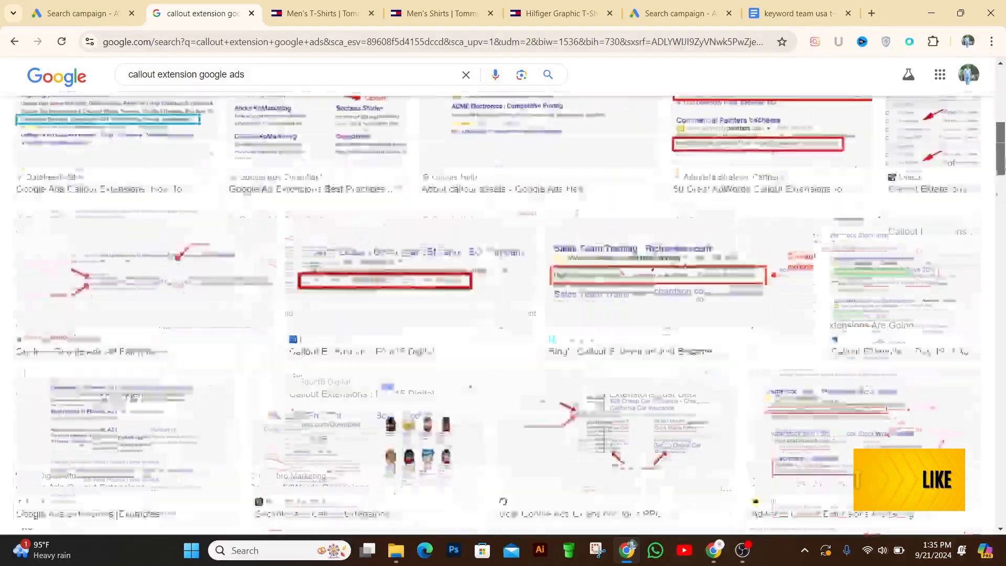
- Return to the Google Ads campaign and select the callouts "shop now", "best collection", "shortly offer" and "attractive design" to add
click(114, 18)
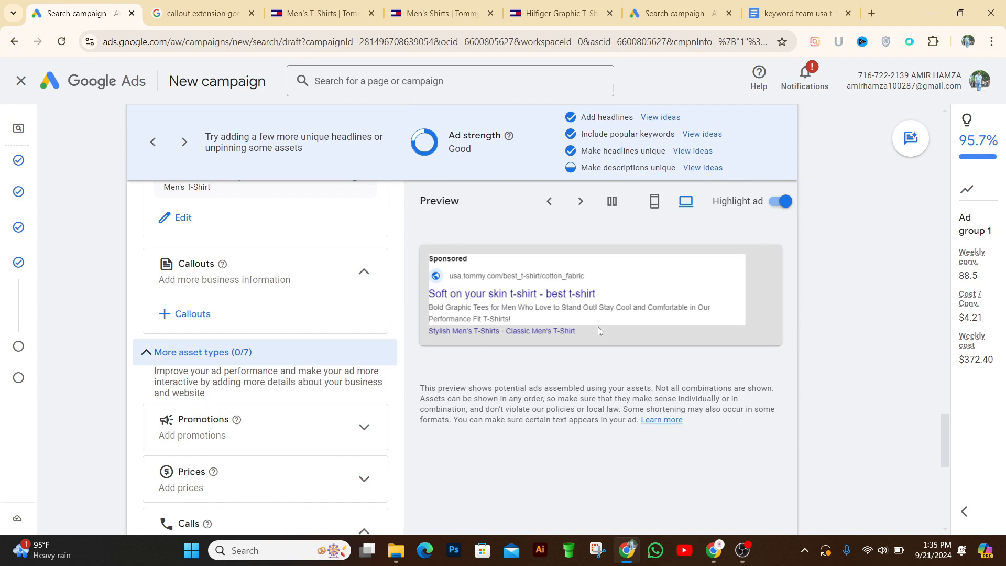
click(187, 316)
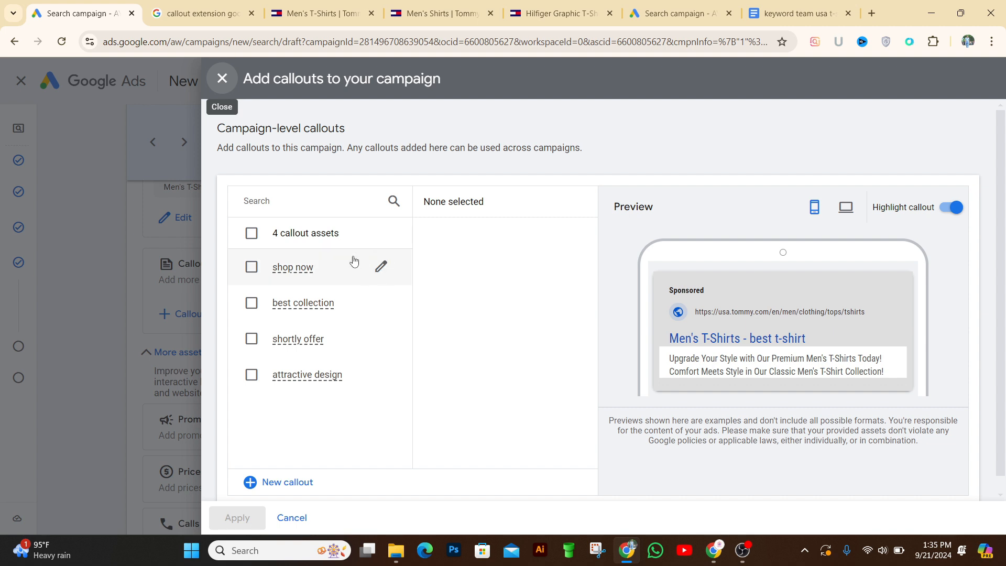
click(251, 267)
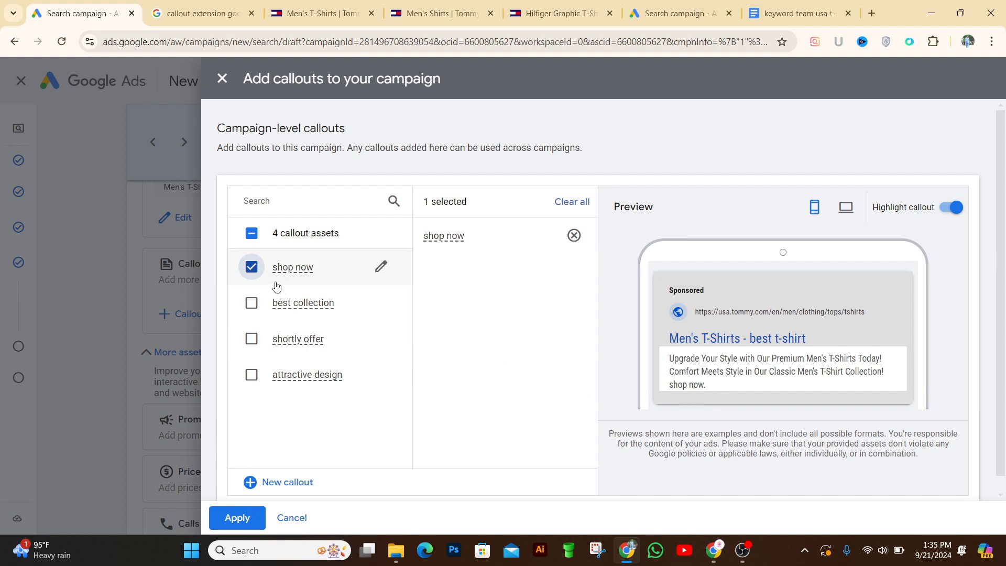
click(253, 304)
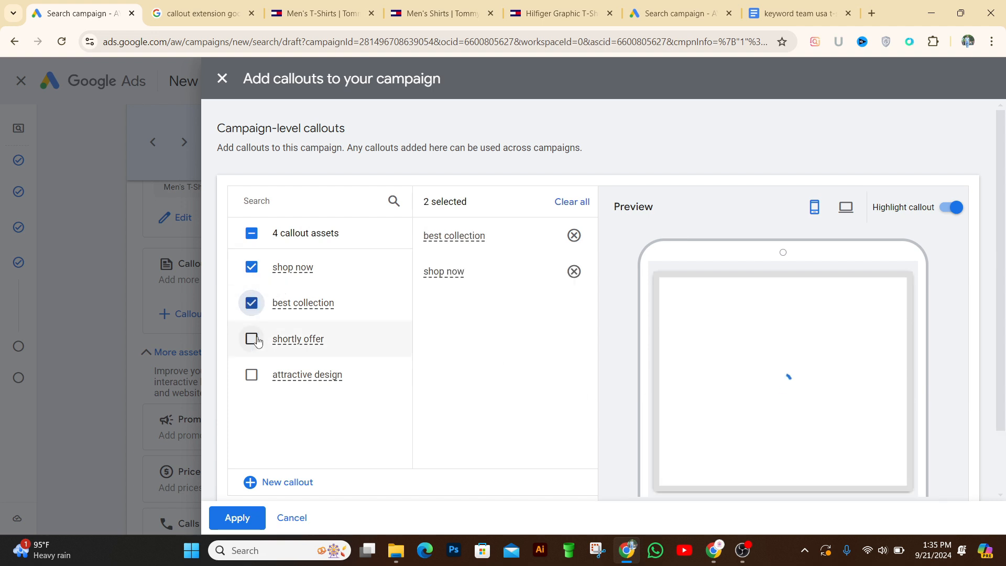
click(255, 340)
click(259, 376)
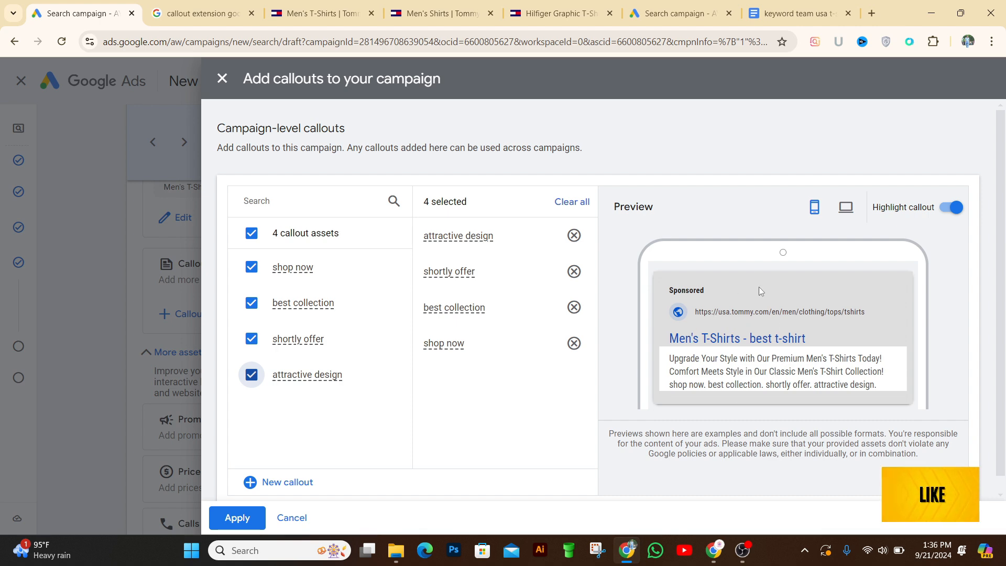
- Check the callout examples in the Google image results again, and apply the selected callouts to the campaign in Google Ads
click(199, 13)
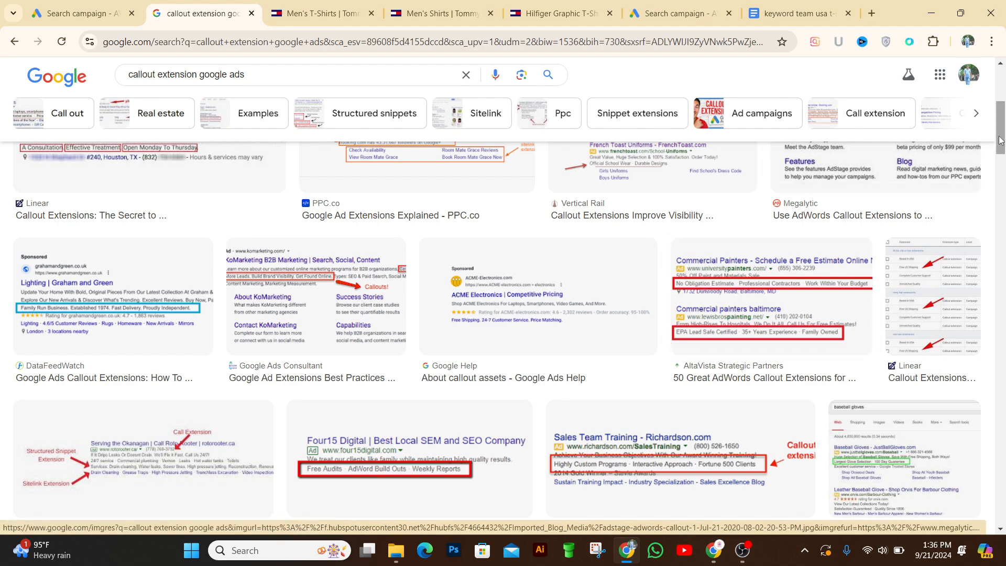
mouse_move(1001, 134)
mouse_down()
mouse_move(1000, 172)
mouse_move(995, 116)
mouse_up()
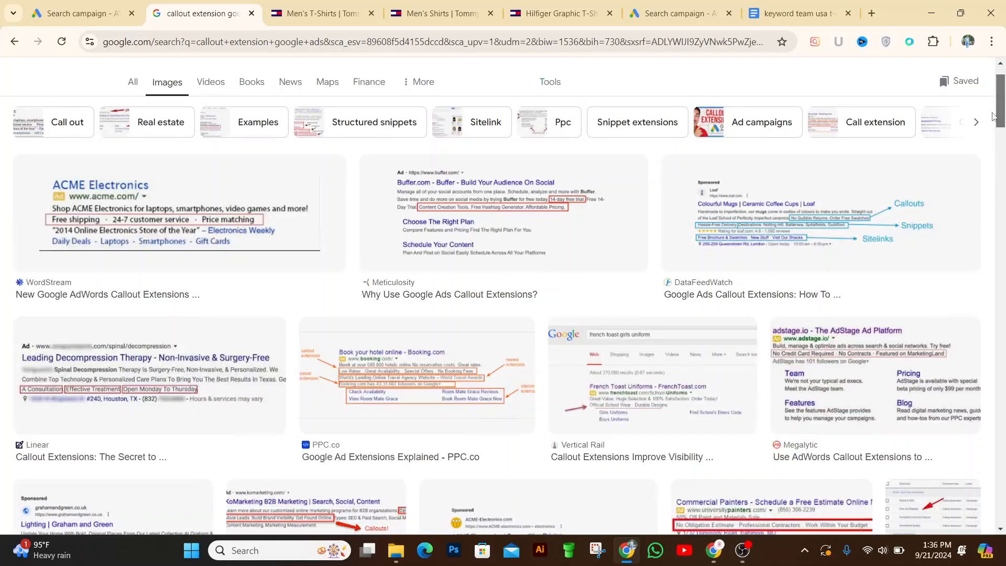
click(76, 15)
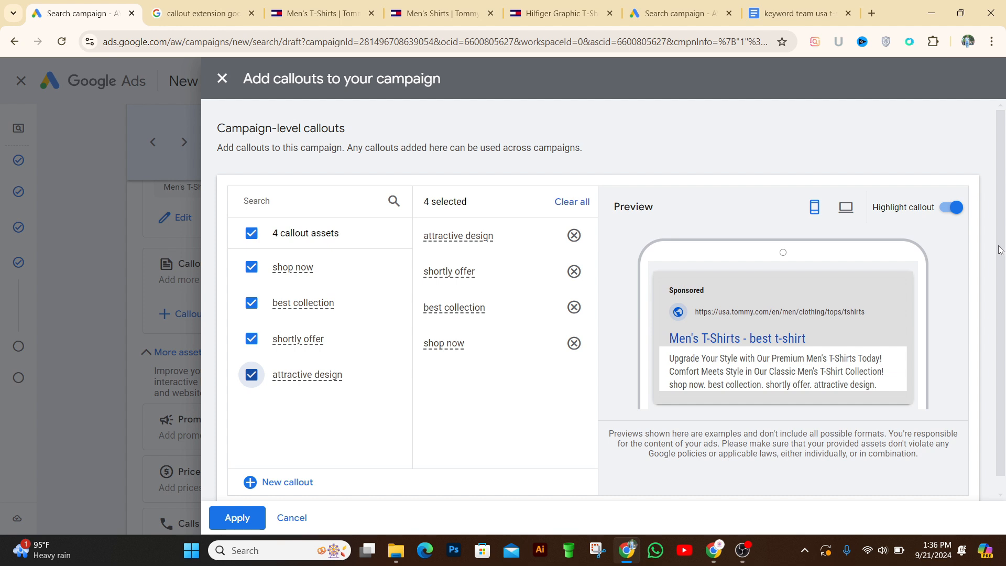
drag(1002, 251, 1004, 287)
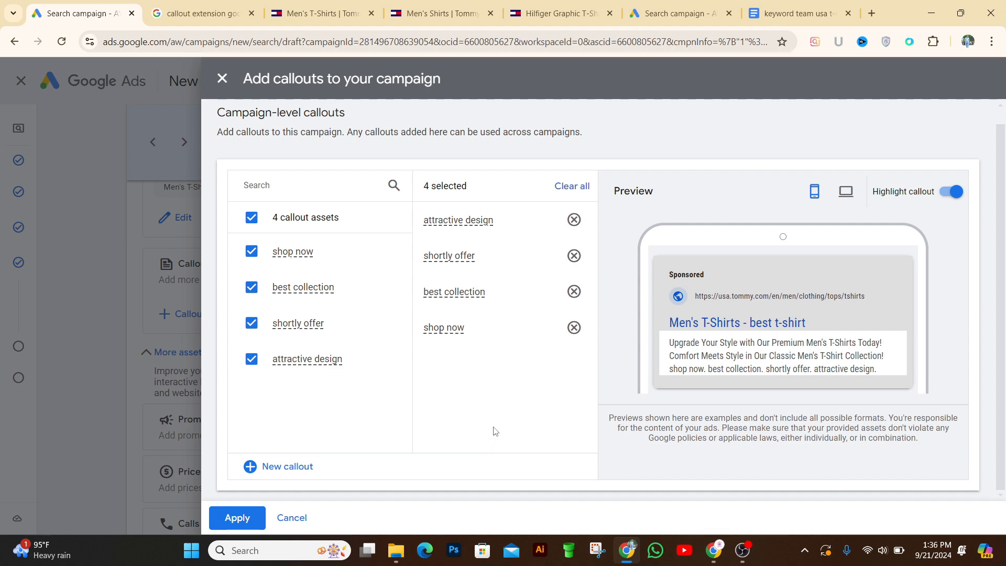
click(237, 520)
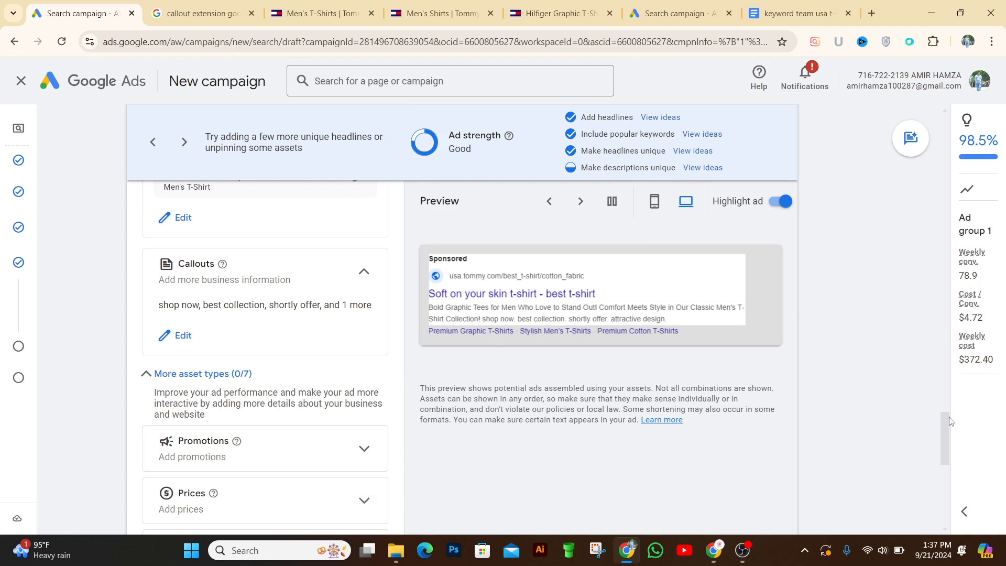
- Review the added callouts and expand the Promotions section among the additional asset types
mouse_move(950, 418)
mouse_down()
mouse_move(949, 442)
mouse_move(953, 415)
mouse_up()
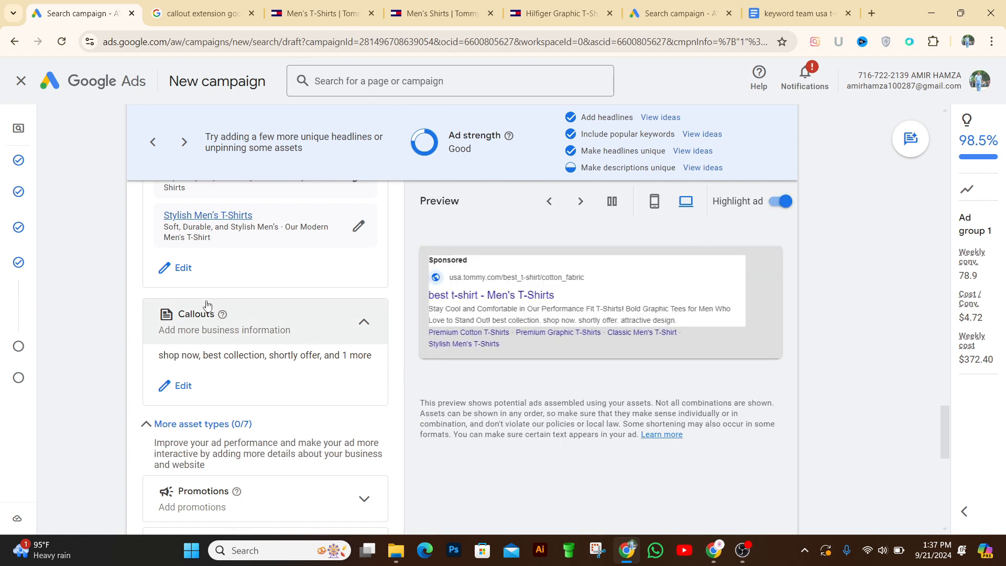
mouse_move(950, 425)
mouse_down()
mouse_move(939, 384)
mouse_move(938, 434)
mouse_up()
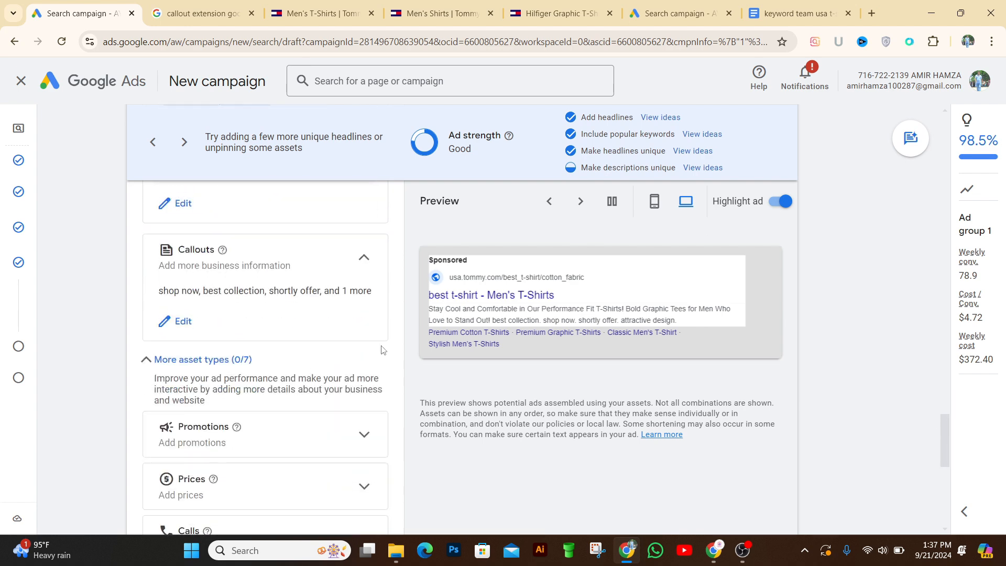
scroll(221, 325, up, 1)
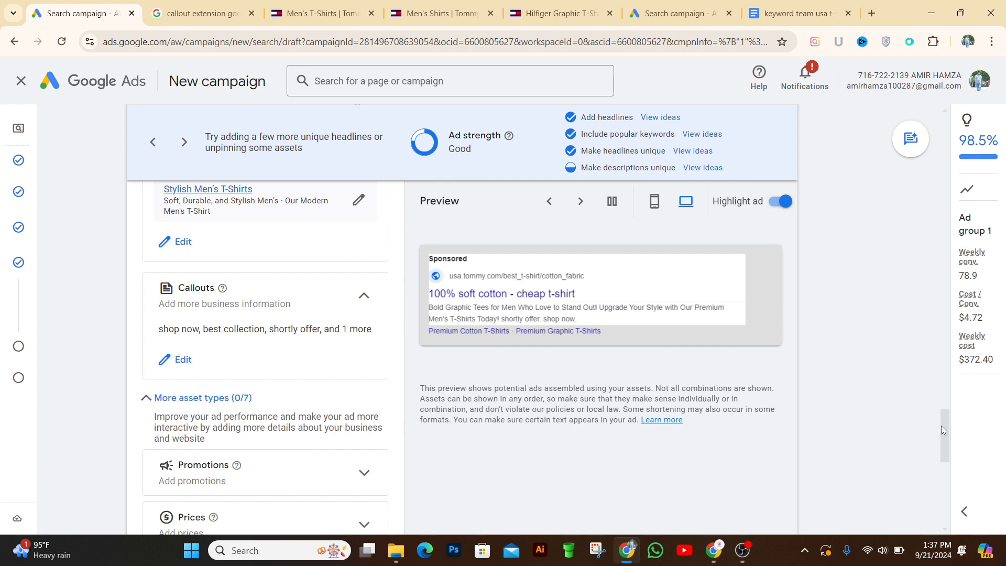
drag(942, 426, 945, 451)
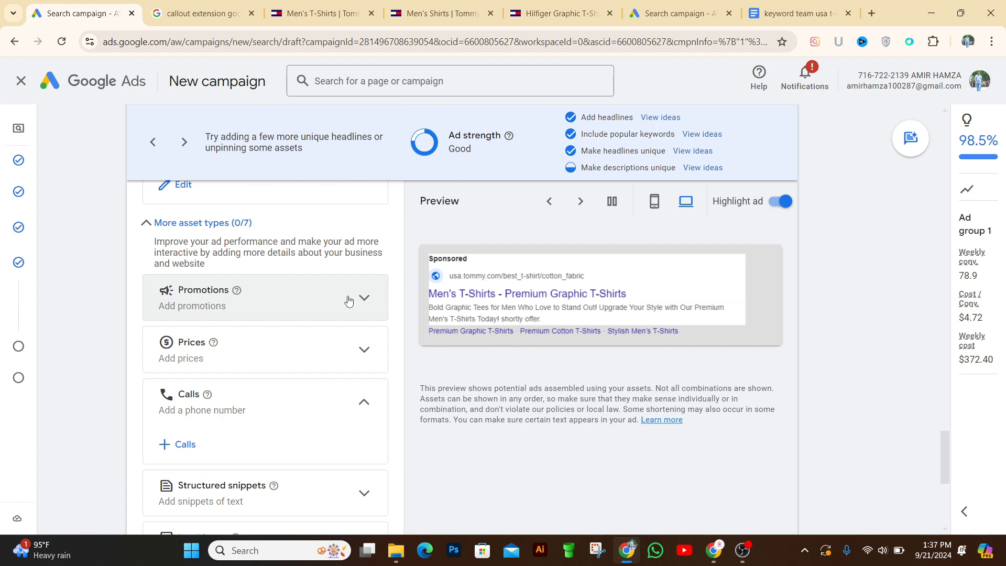
click(345, 300)
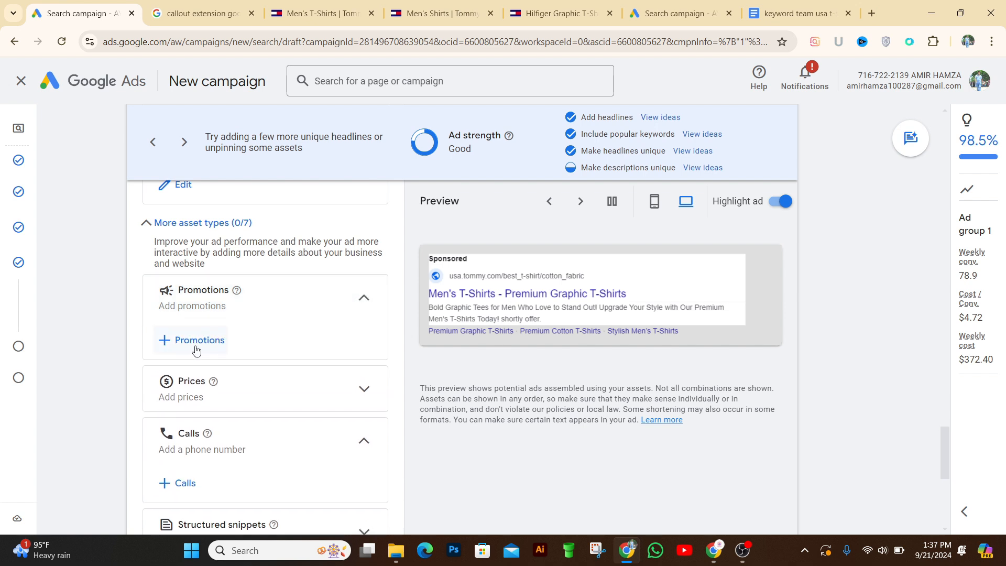
click(220, 345)
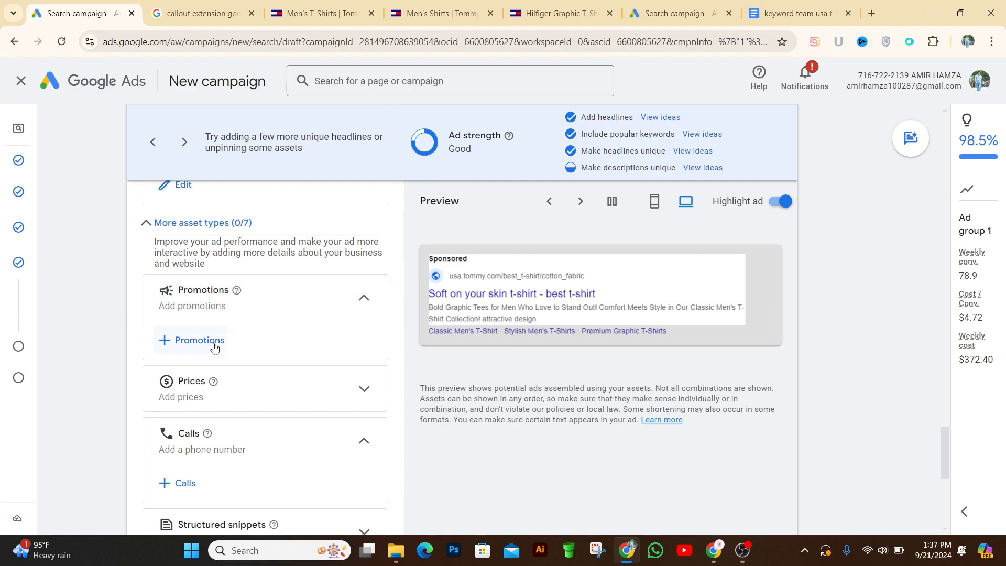
- Switch to the Google Images results and search for "promotion extension google ads" instead of the callout extension
click(192, 15)
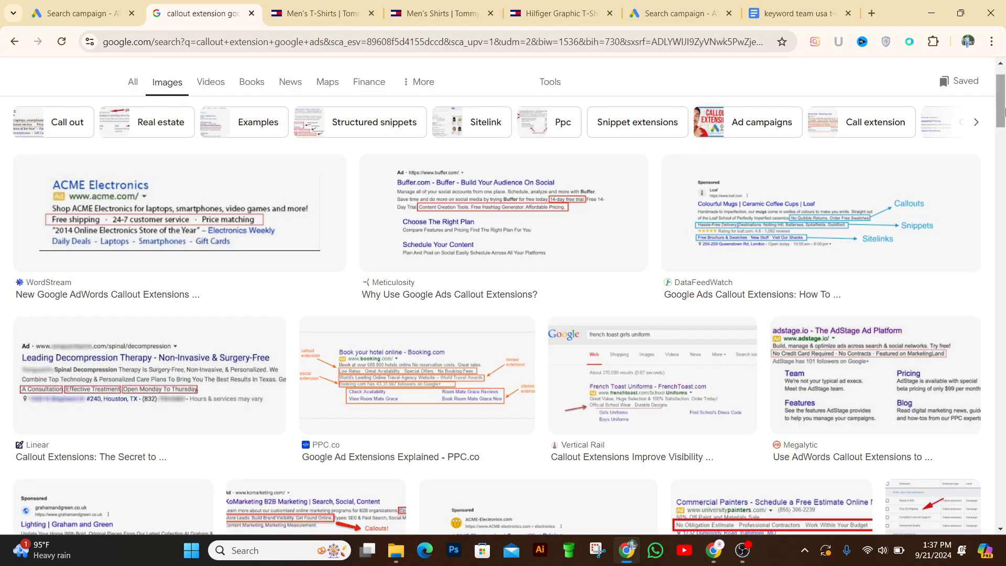
mouse_move(1004, 107)
mouse_down()
mouse_move(1003, 164)
mouse_move(1003, 95)
mouse_up()
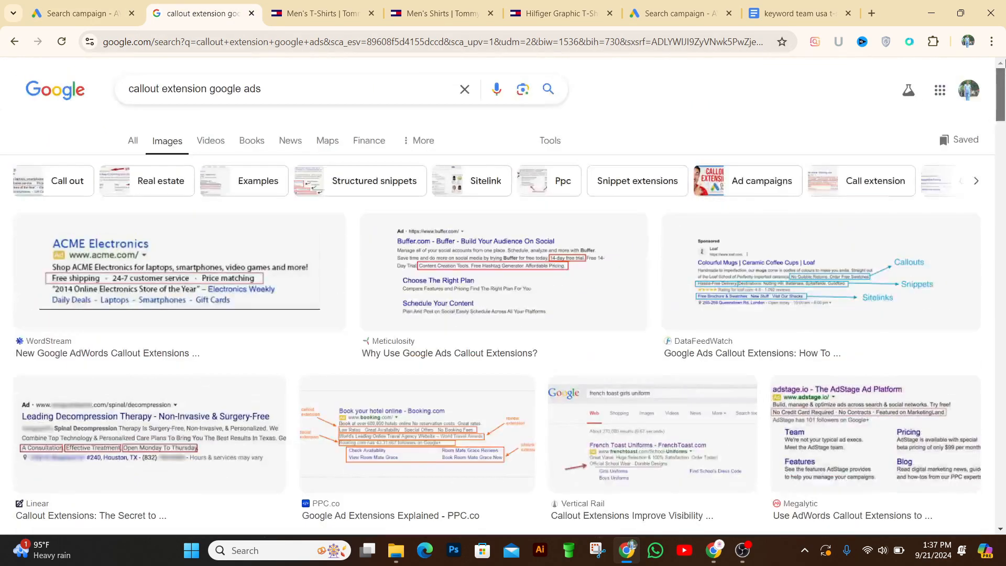
click(162, 90)
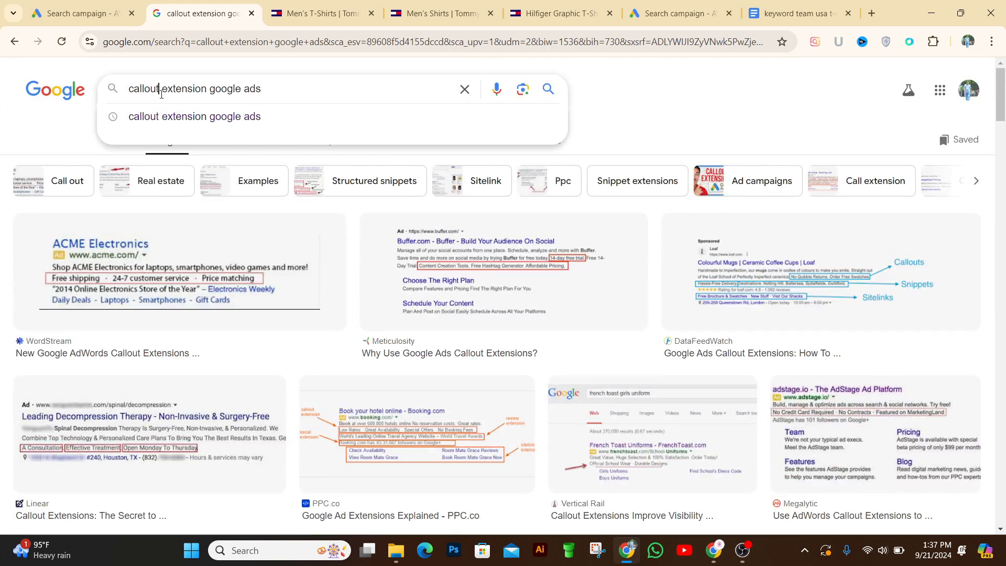
key(BackSpace)
key(BackSpace)
key(BackSpace)
key(BackSpace)
key(BackSpace)
key(BackSpace)
key(BackSpace)
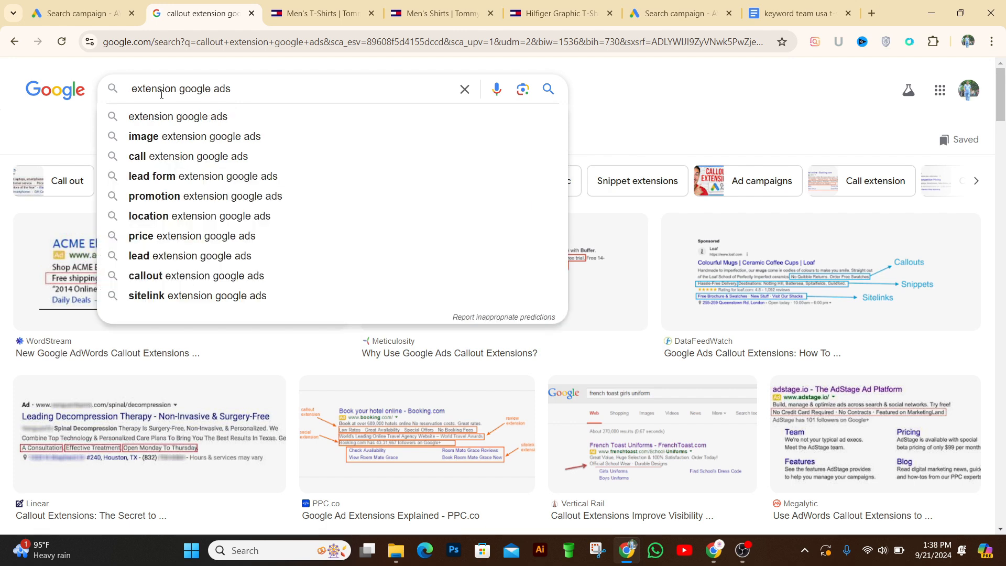
text(pro)
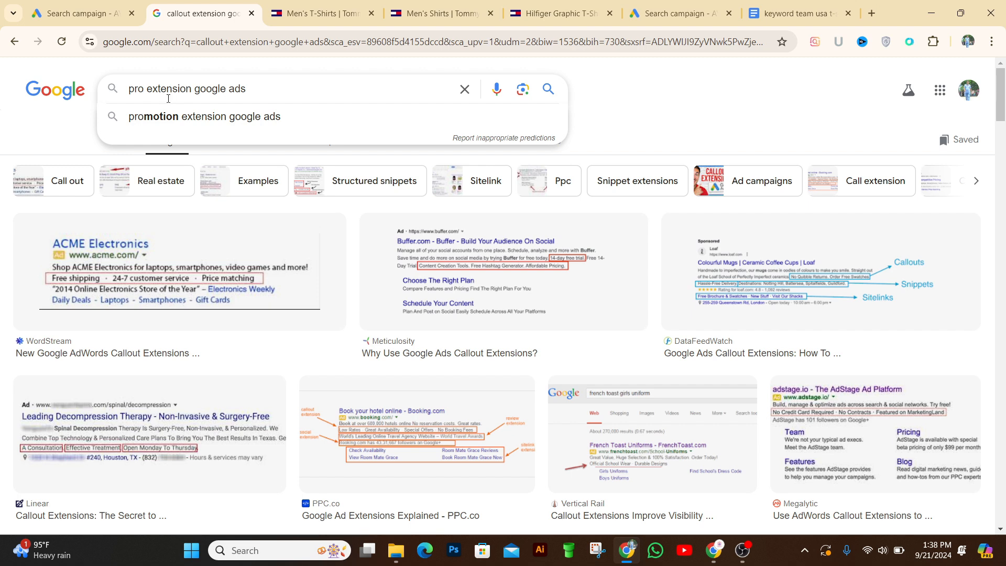
click(175, 116)
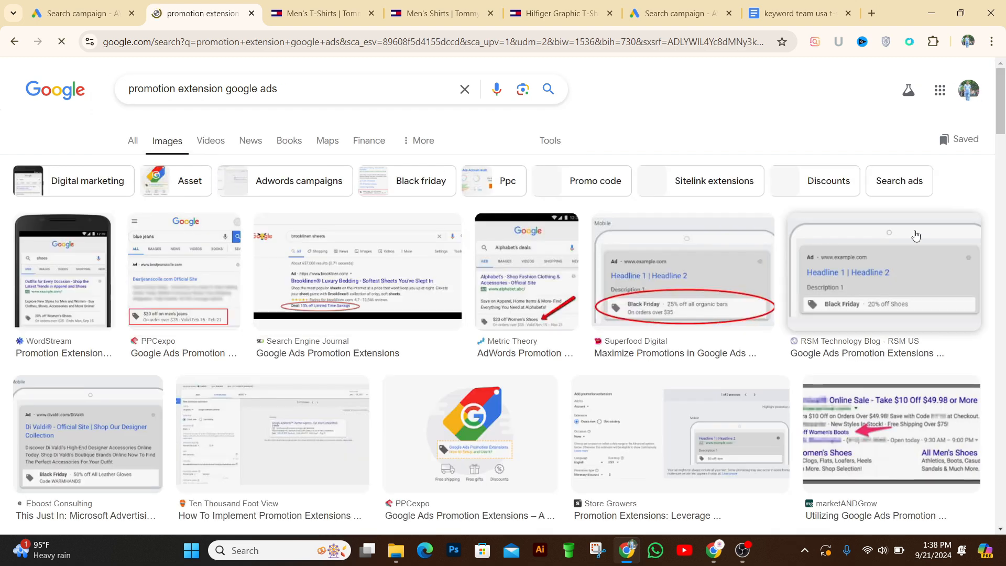
- Look through the promotion extension image results and examine how offers appear in the example ads
mouse_move(1004, 122)
mouse_down()
mouse_move(1004, 157)
mouse_move(1001, 127)
mouse_up()
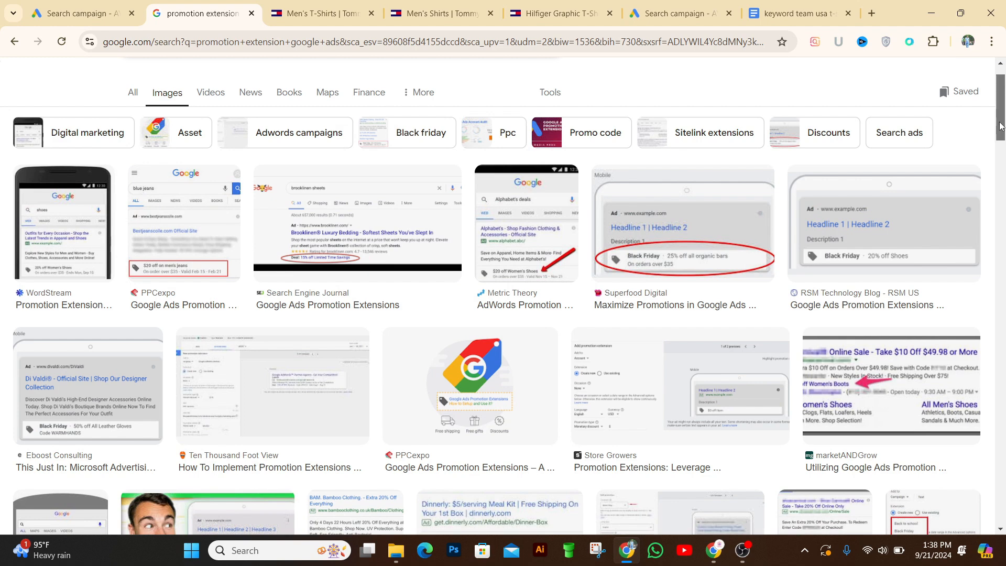
drag(1001, 126, 1004, 130)
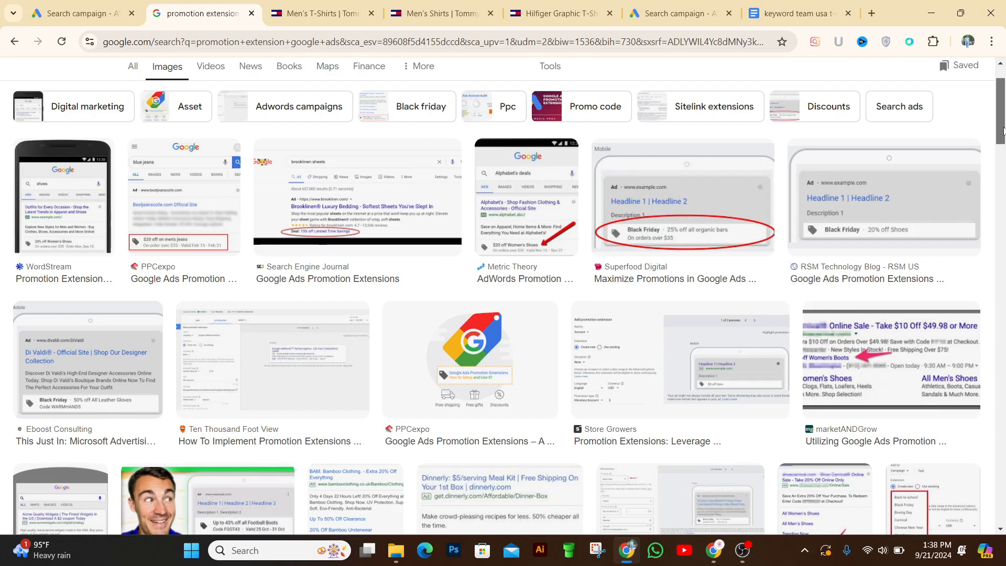
scroll(1004, 130, down, 1)
scroll(1004, 128, up, 2)
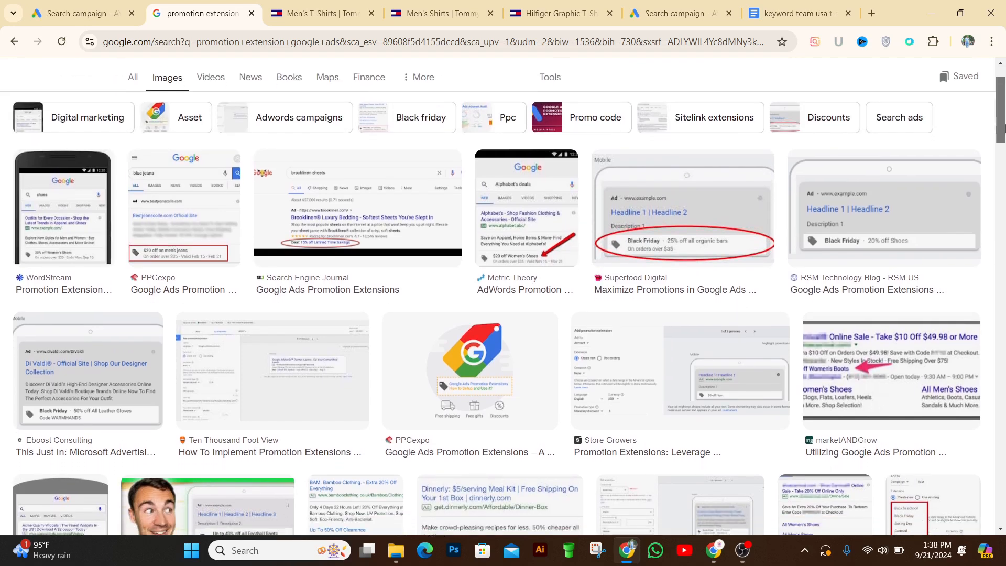
scroll(1004, 130, down, 1)
scroll(1004, 126, up, 2)
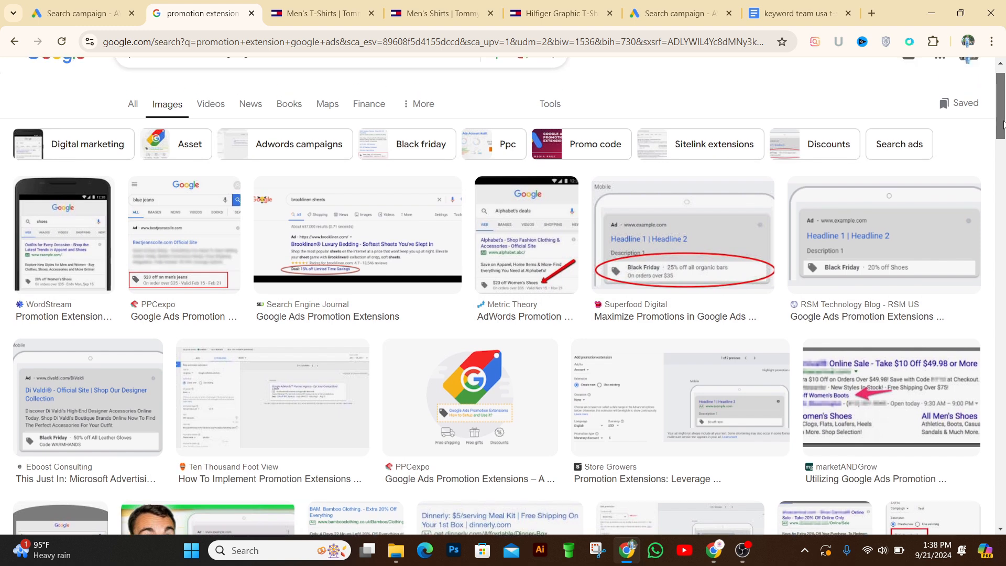
scroll(1004, 124, down, 1)
scroll(1004, 126, up, 1)
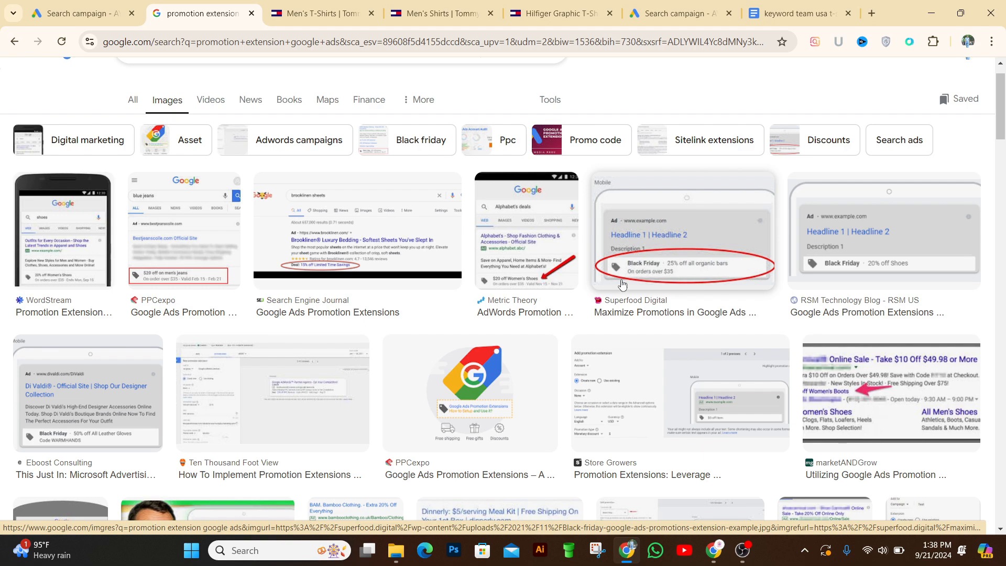
mouse_move(1003, 126)
mouse_down()
mouse_move(1003, 170)
mouse_move(1003, 133)
mouse_up()
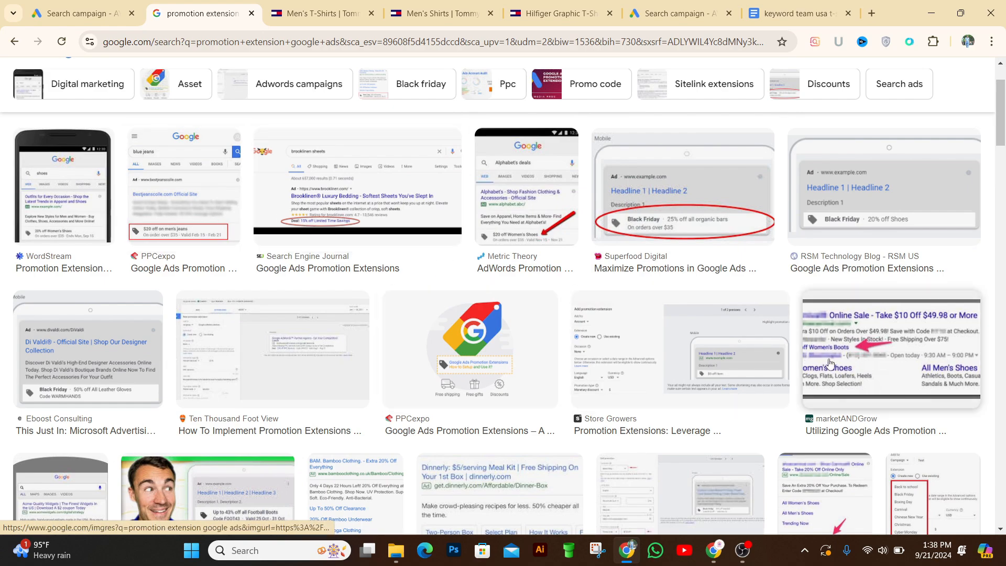
drag(1003, 138, 985, 125)
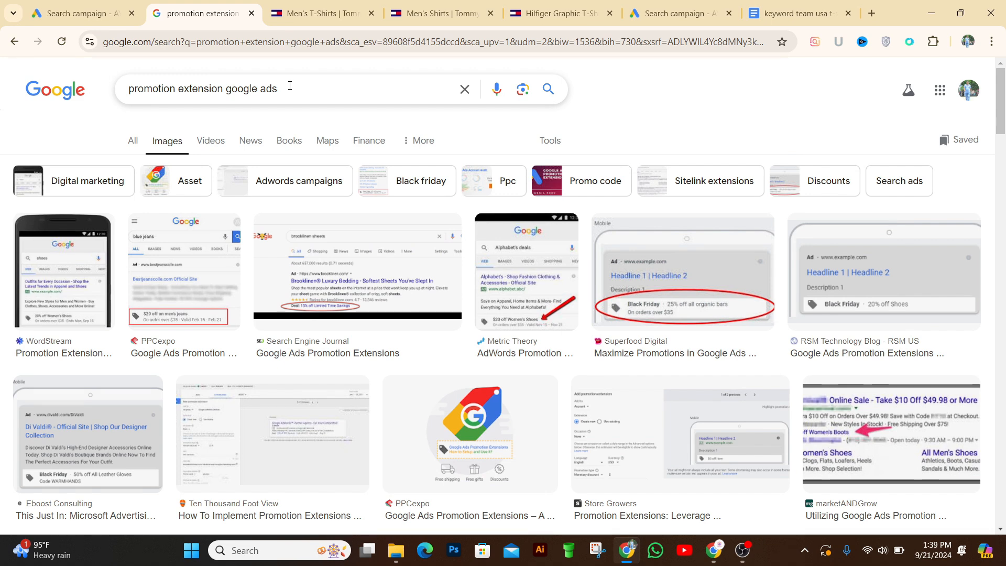
- Return to the Google Ads campaign and start adding a new campaign-level promotion
click(101, 12)
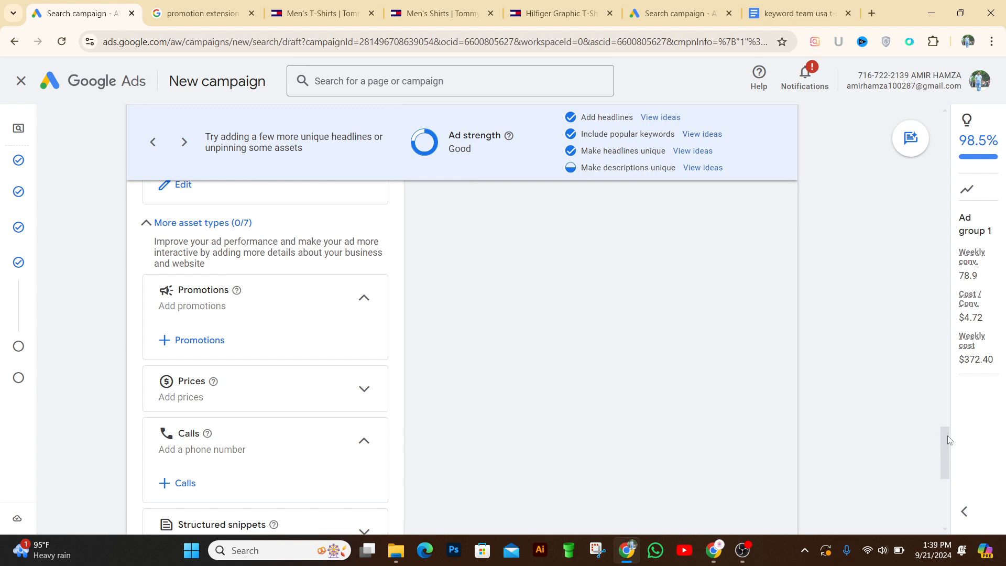
scroll(949, 429, up, 5)
scroll(959, 431, down, 4)
drag(967, 428, 963, 431)
click(170, 402)
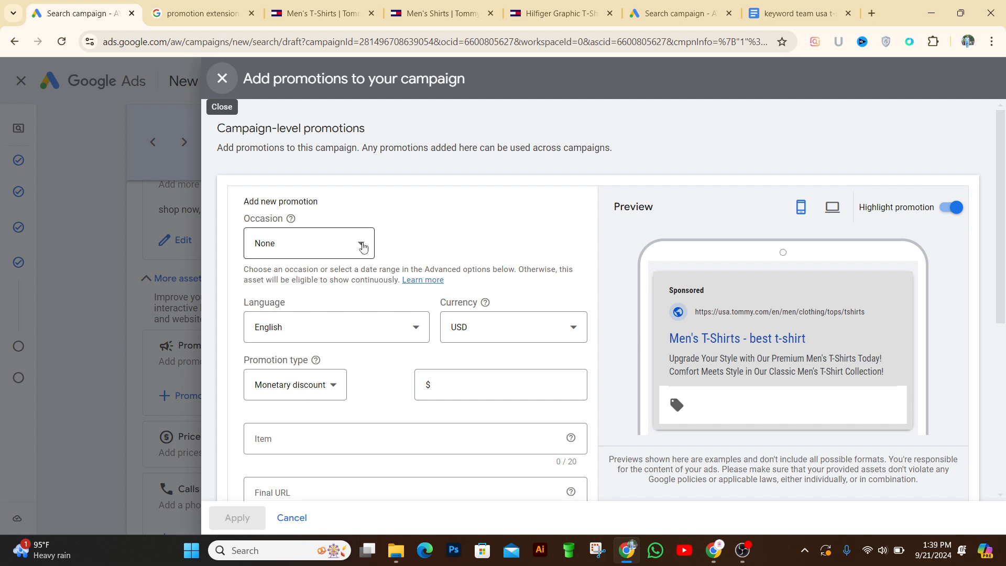
- Set the new promotion's occasion to Ramadan
click(363, 245)
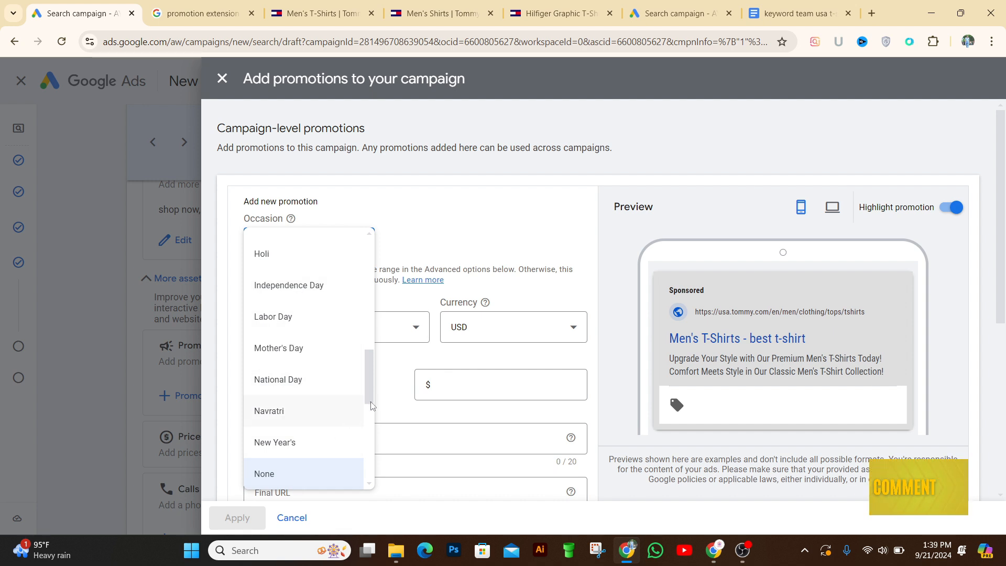
drag(370, 395, 379, 419)
scroll(330, 404, down, 2)
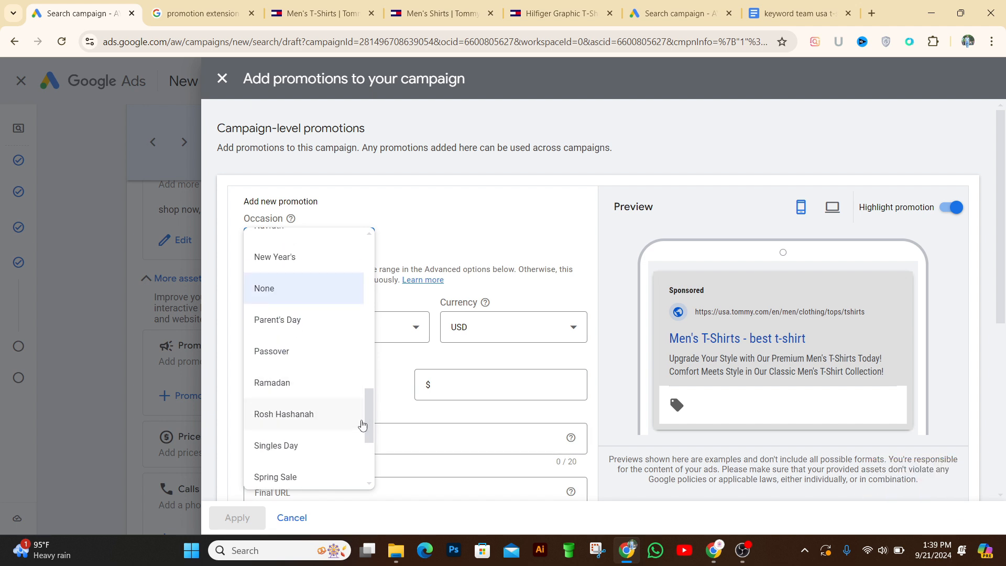
click(287, 393)
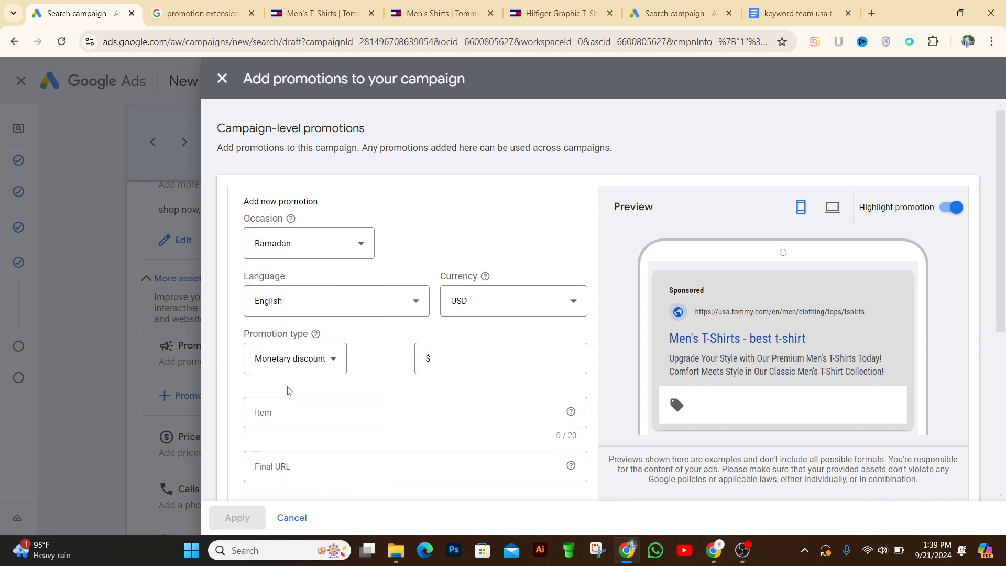
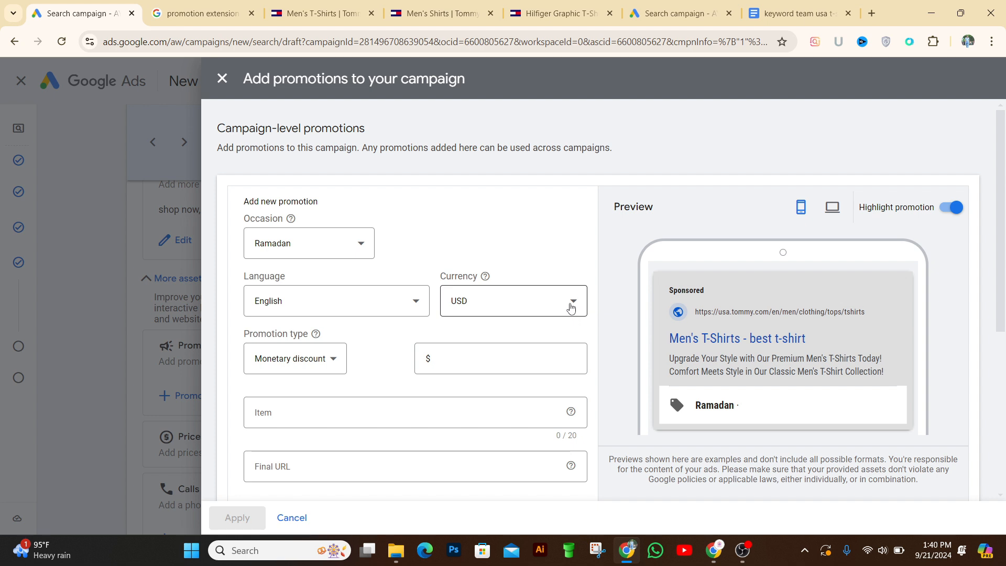
- Set the promotion type to "Up to monetary discount" with an amount of $25
click(335, 361)
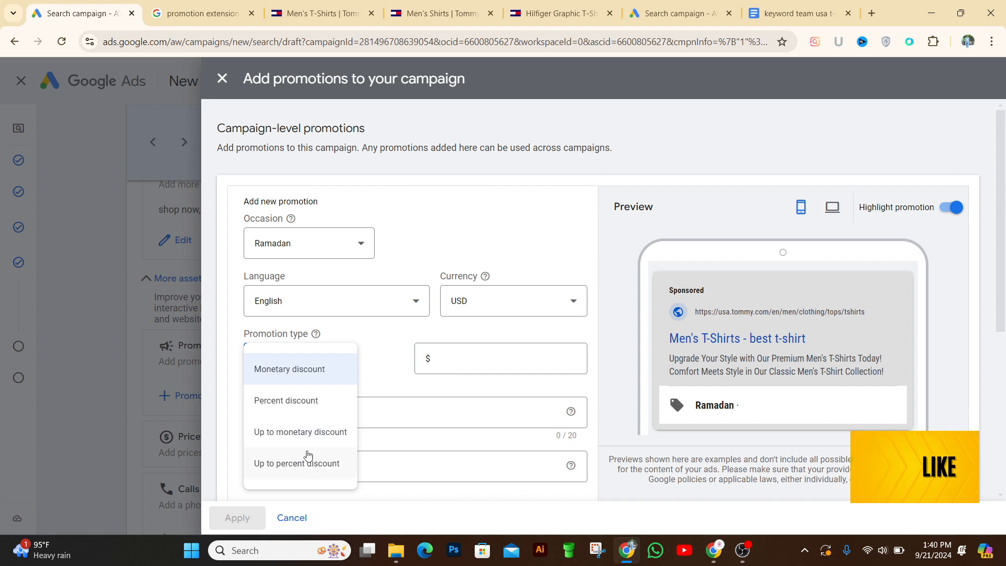
click(282, 410)
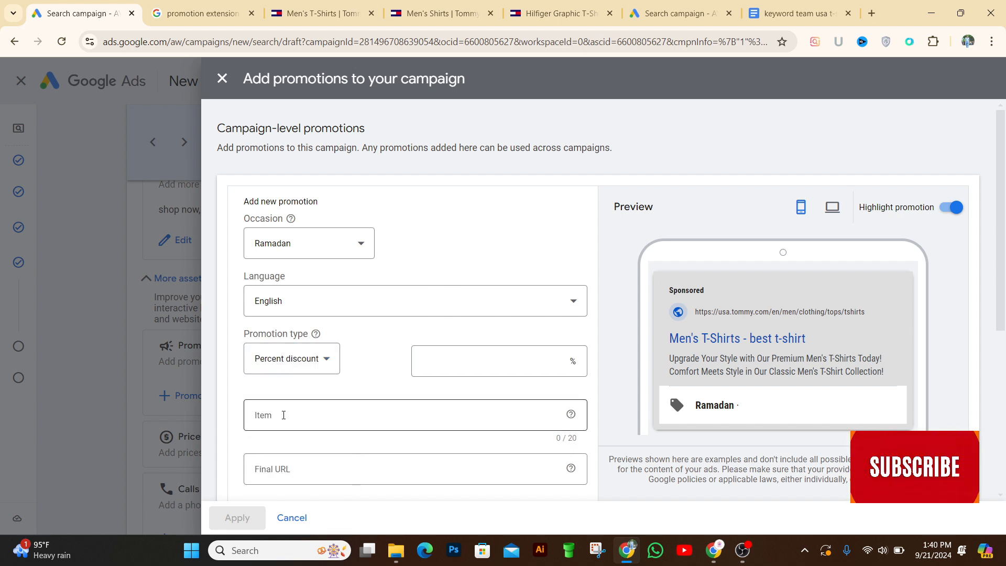
click(328, 367)
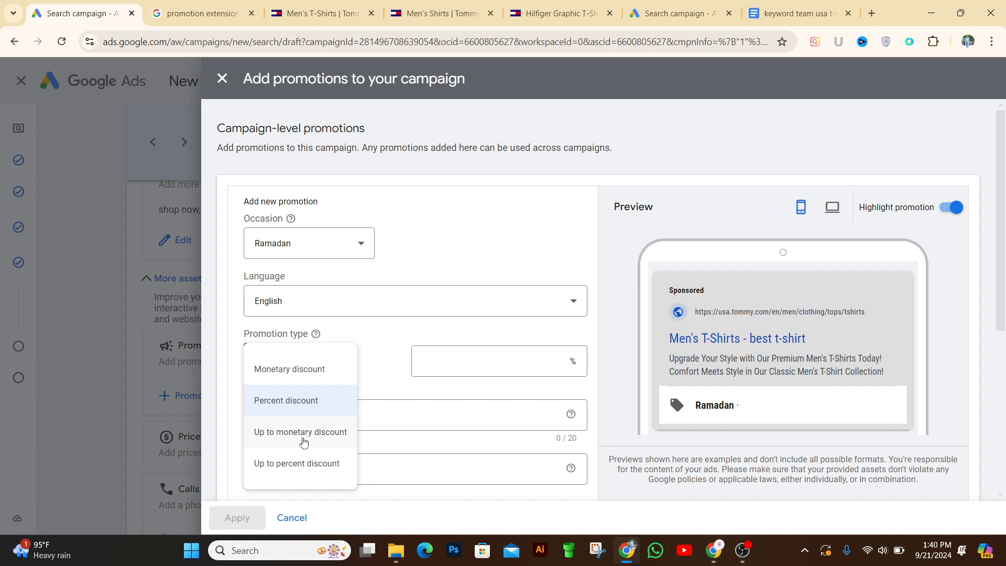
click(307, 438)
click(453, 358)
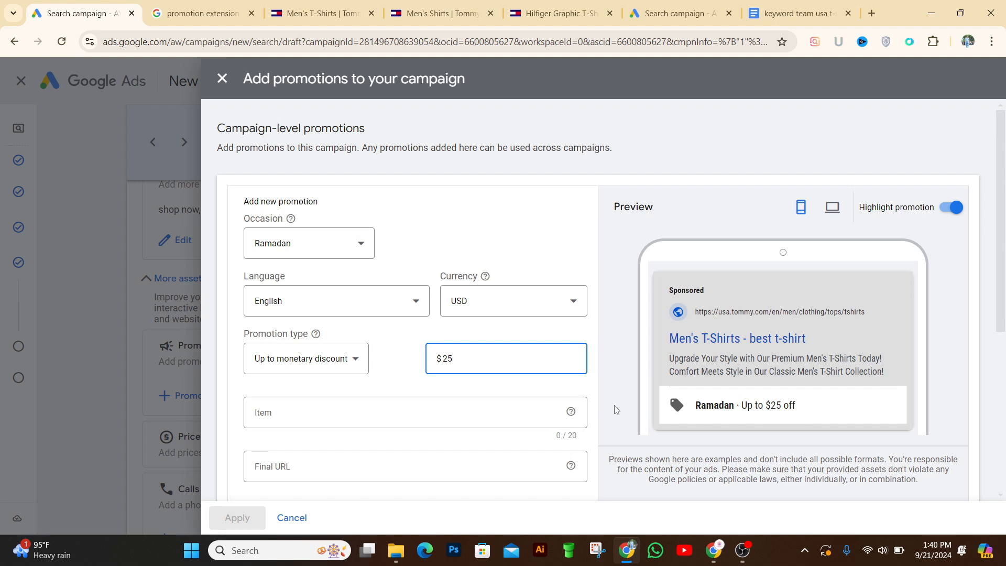
- Enter "All T-shirt" as the item of the promotion
drag(998, 272, 1005, 340)
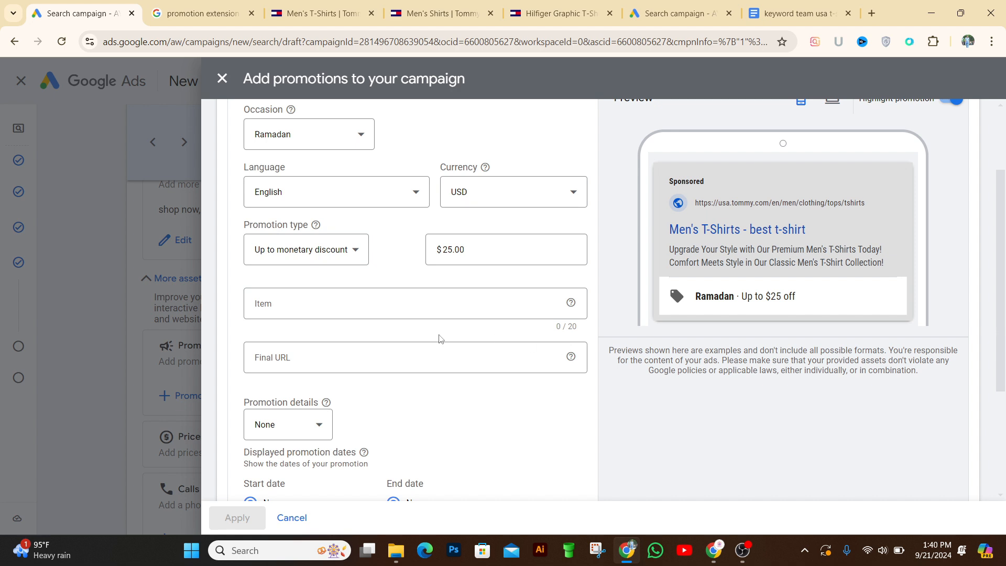
click(290, 299)
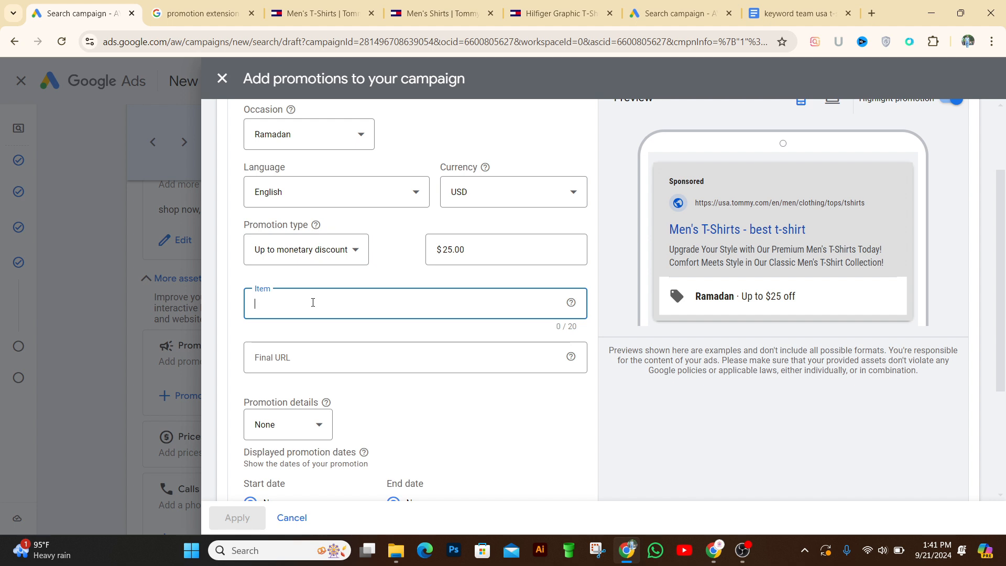
text(T)
text( S)
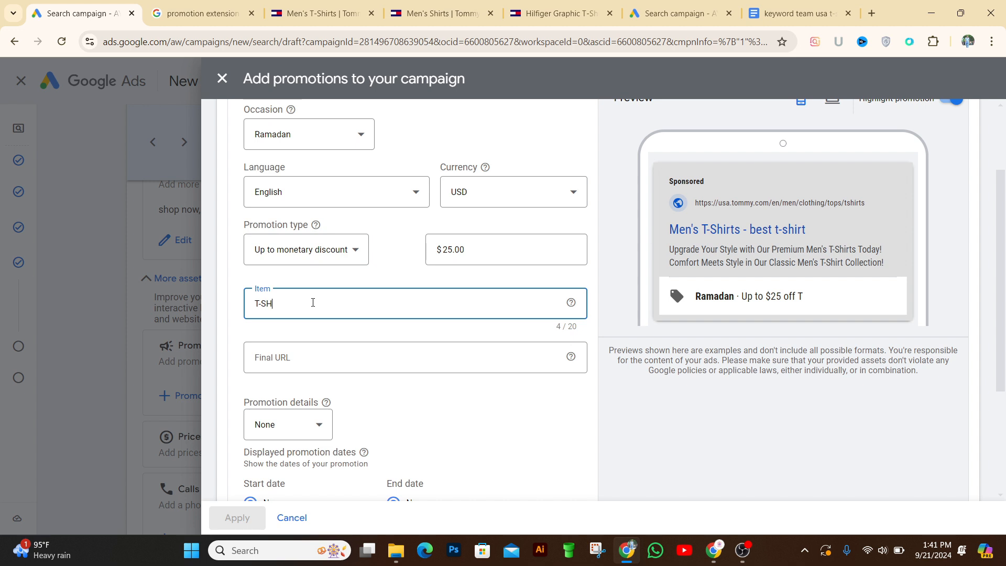
key(BackSpace)
key(BackSpace)
text(shirt)
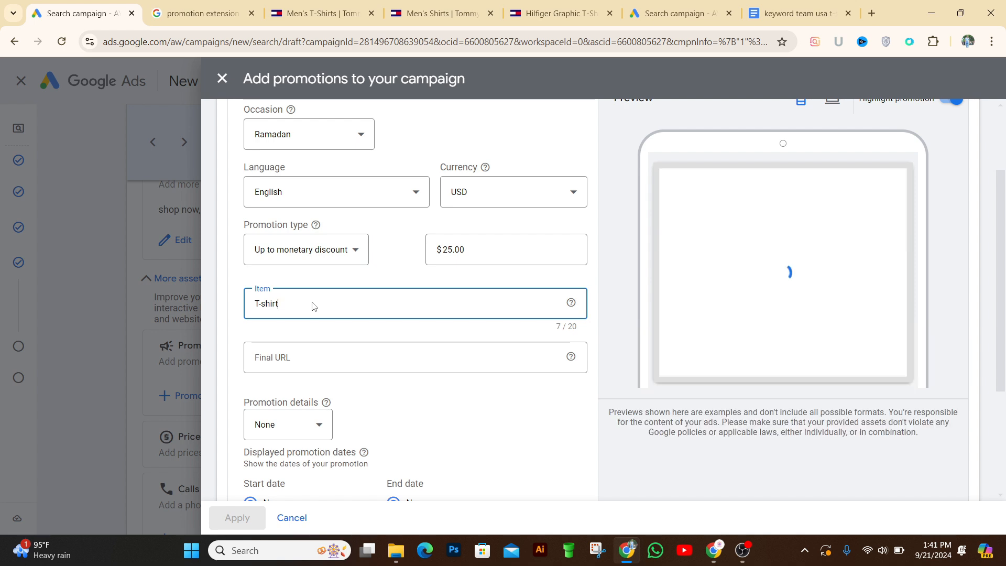
click(368, 354)
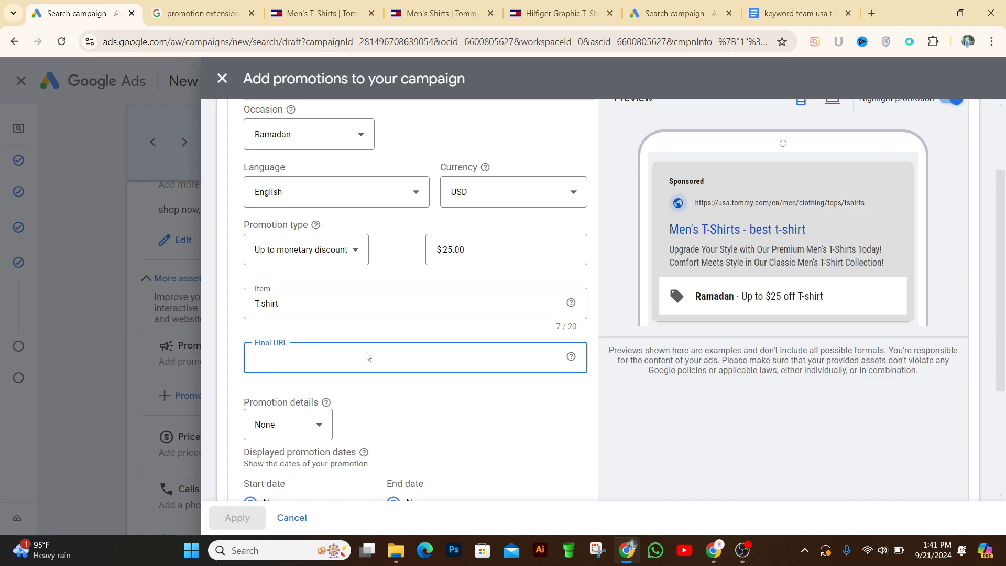
click(256, 305)
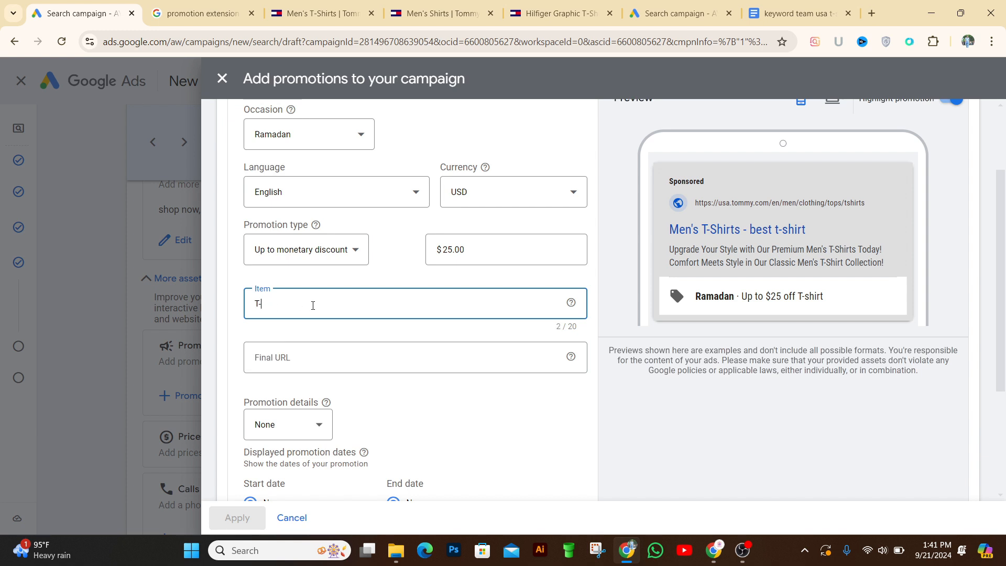
text(All T-)
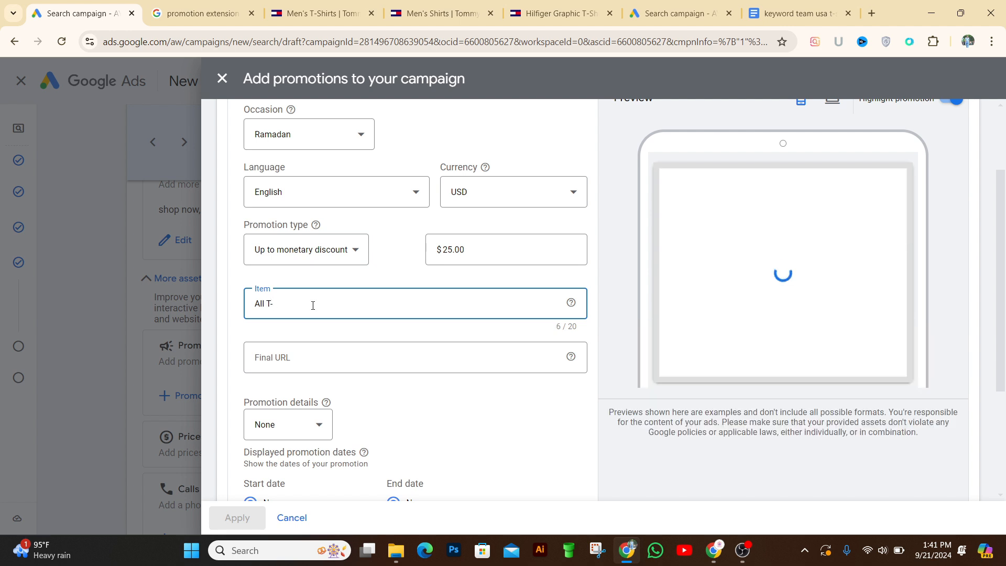
text(shi)
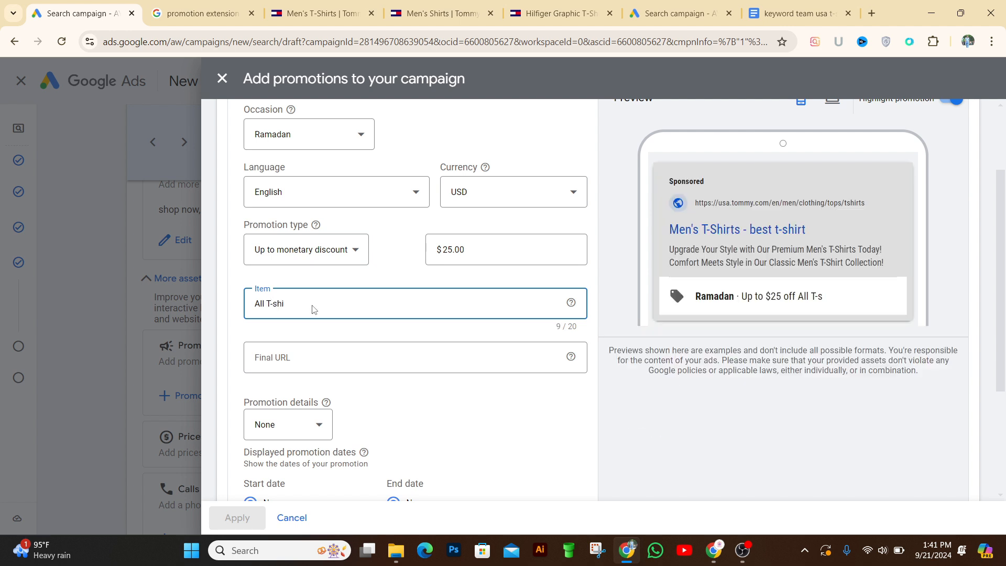
text(rt)
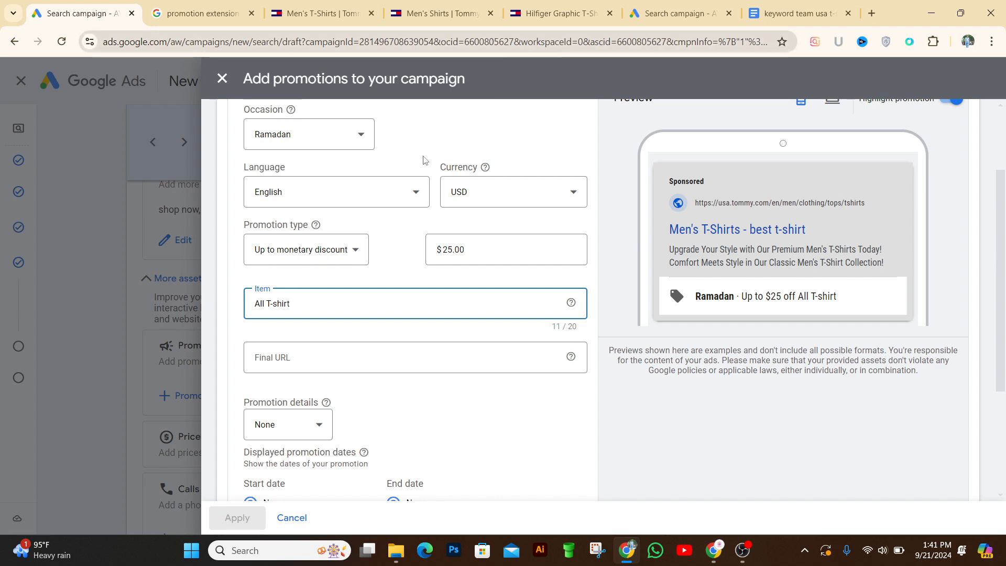
- Copy the web address of Tommy Hilfiger's Men's Polos page and paste it as the promotion's final URL
click(340, 357)
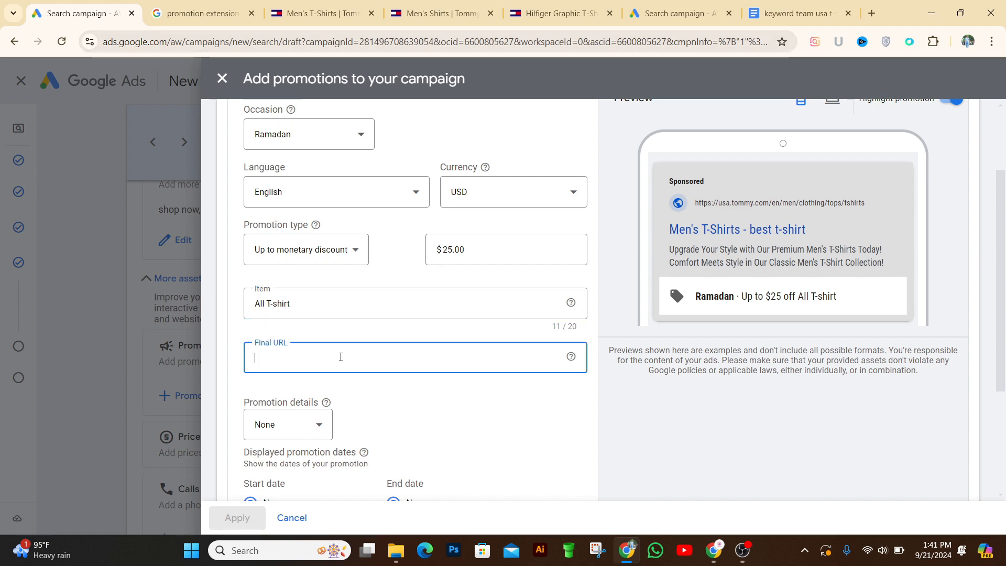
click(444, 16)
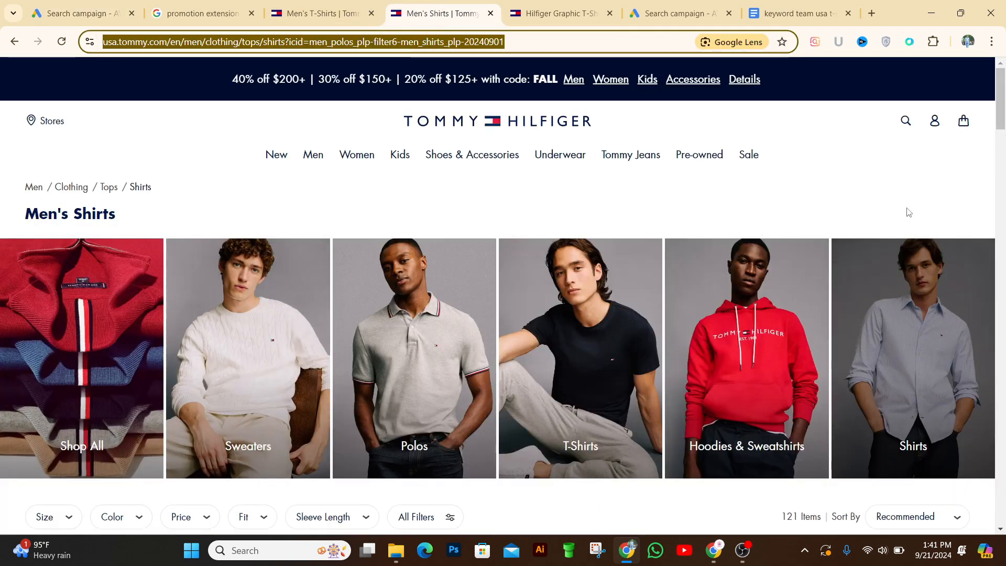
click(569, 20)
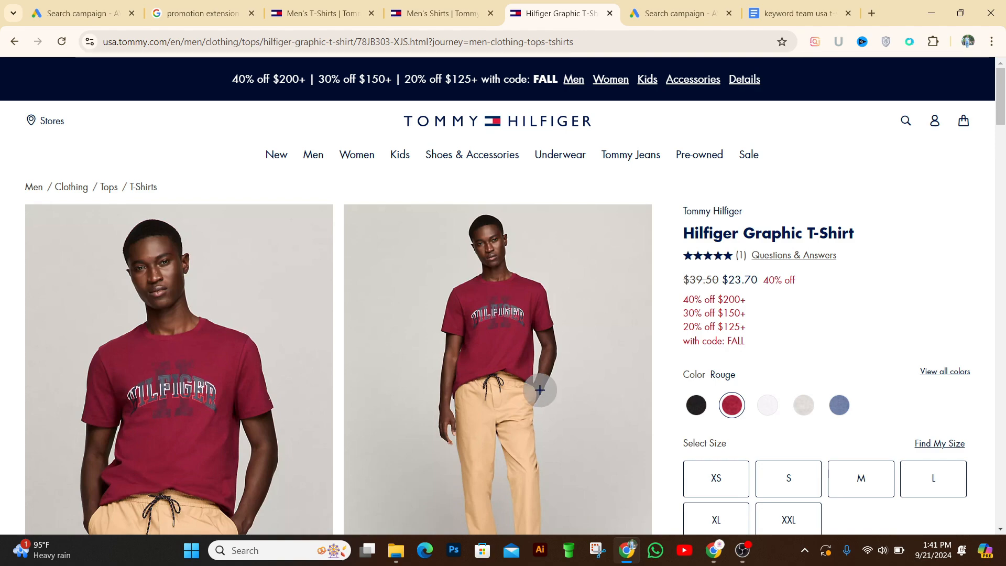
drag(1001, 109, 1004, 75)
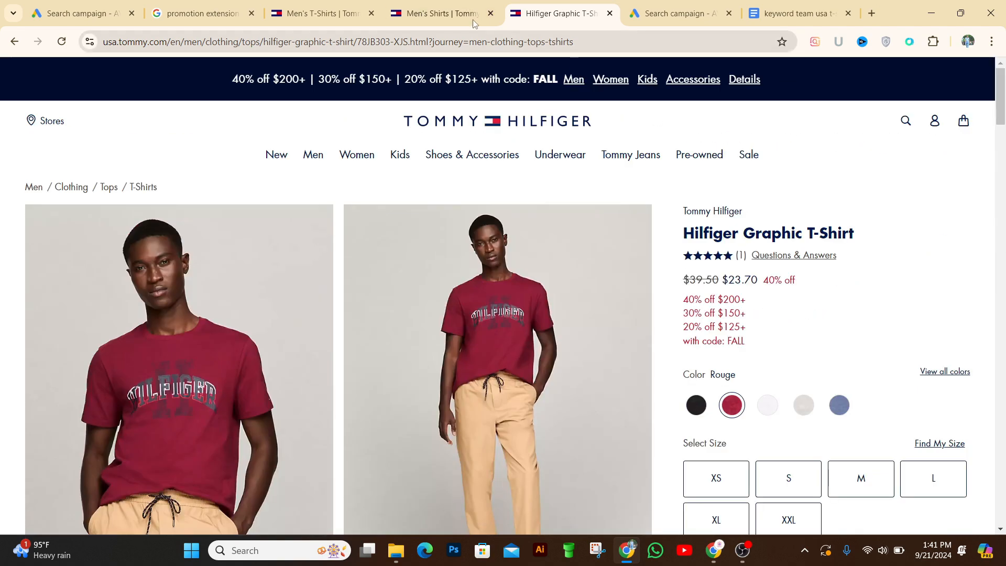
click(439, 15)
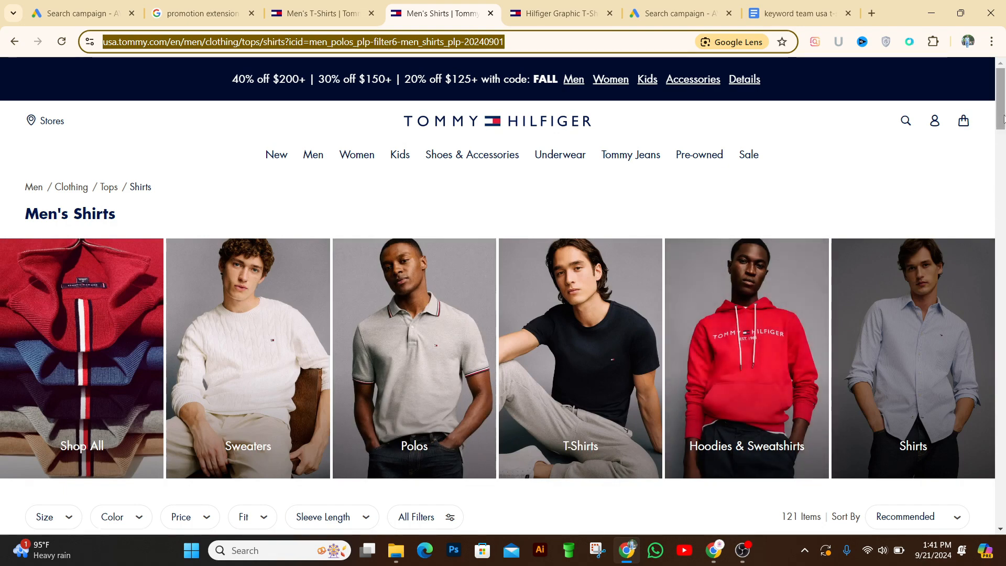
drag(1005, 116, 977, 108)
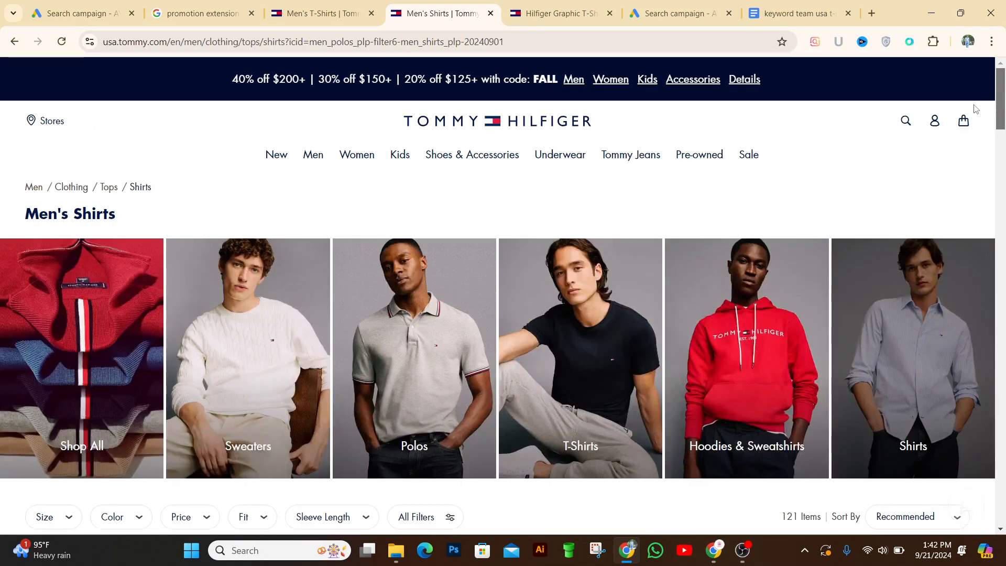
click(417, 341)
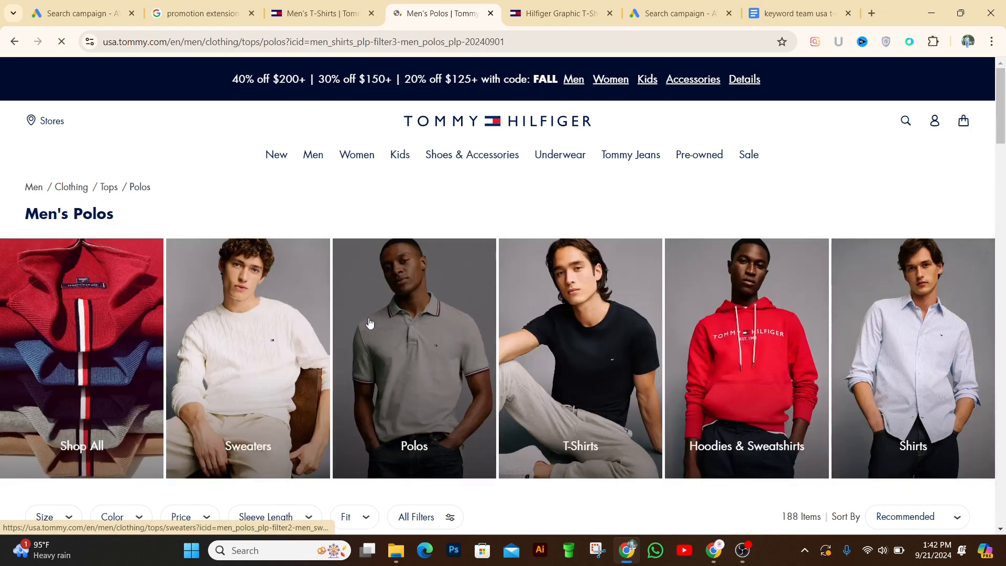
click(141, 46)
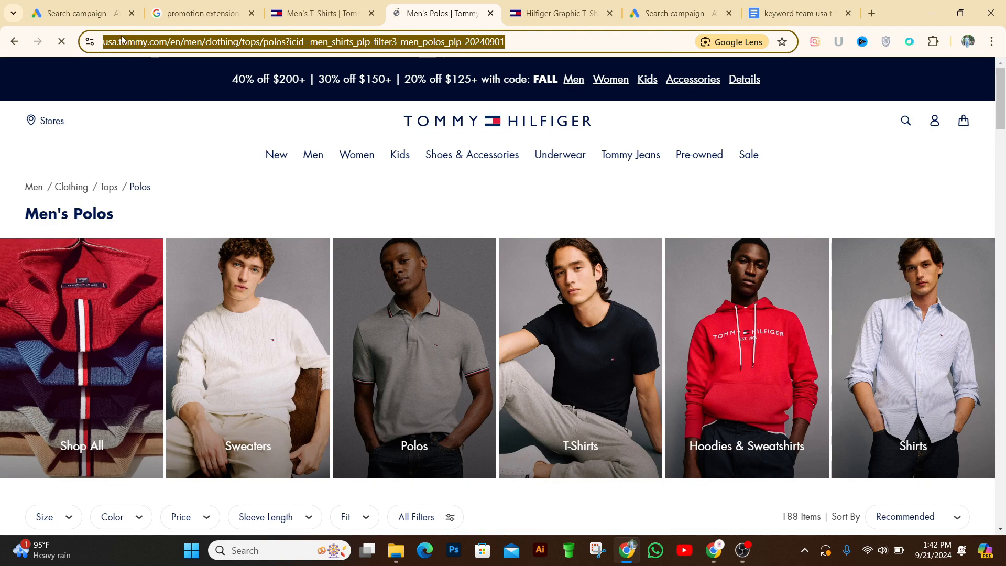
click(84, 13)
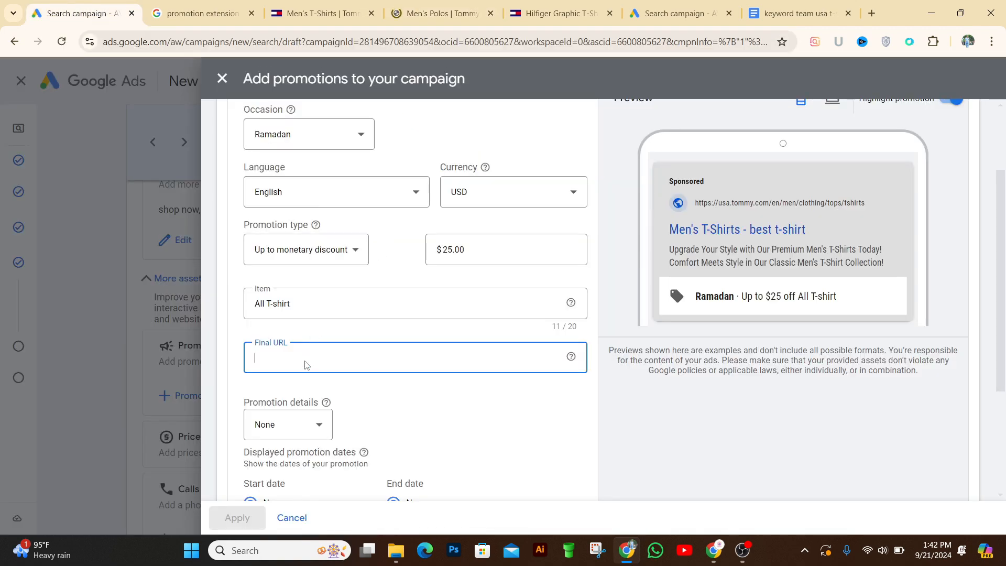
key(ctrl+v)
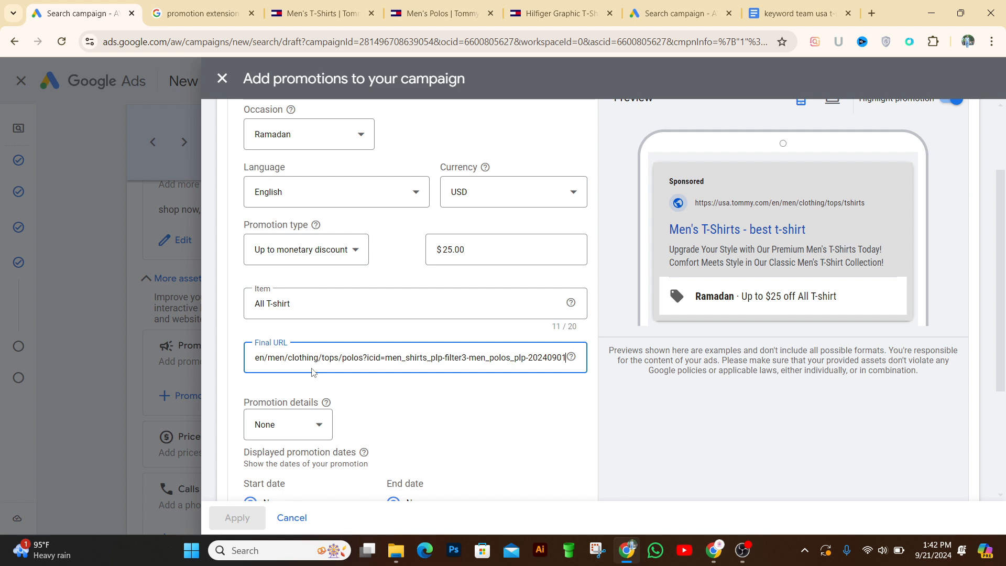
- Set the promotion details to a promo code with the code RT005
click(325, 431)
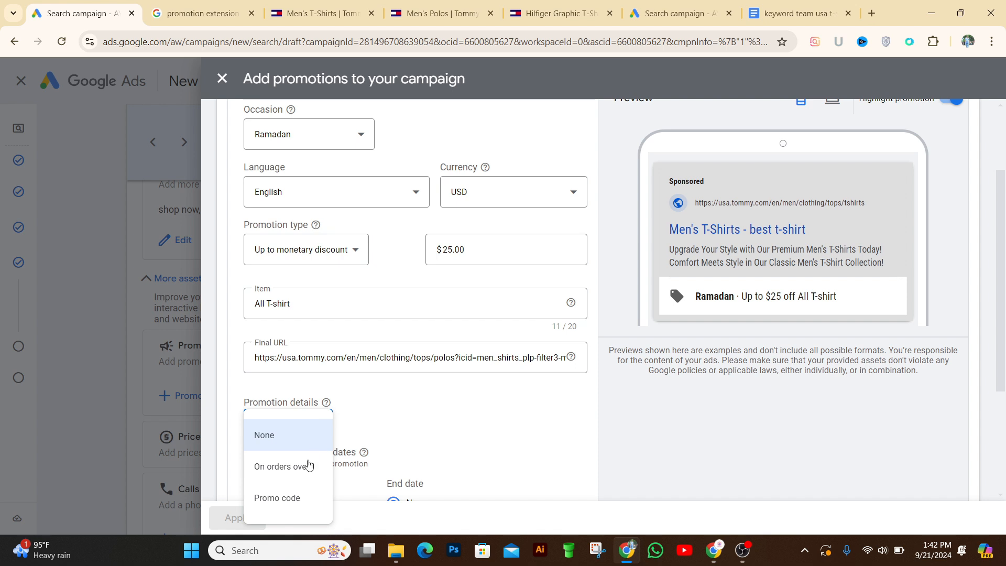
click(289, 498)
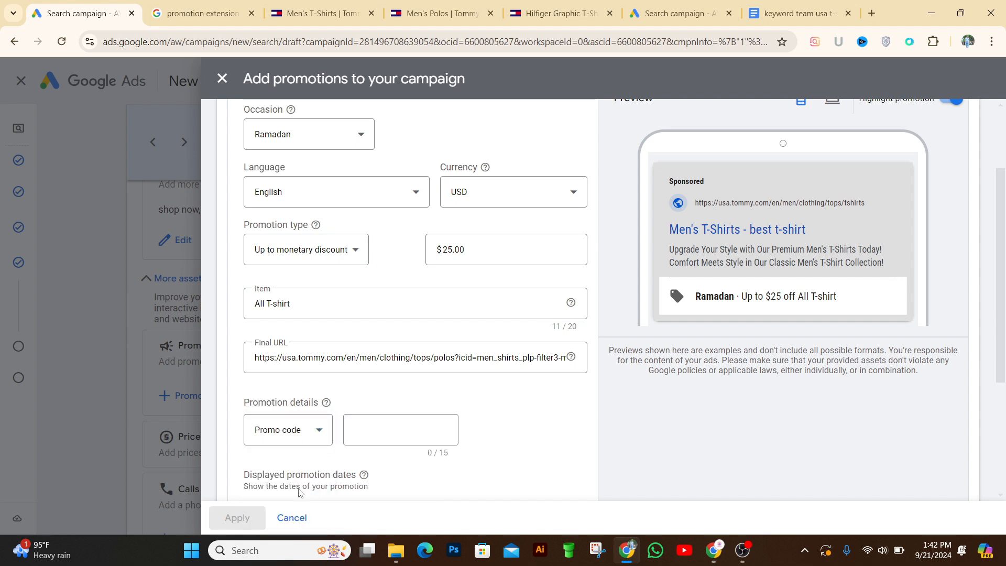
click(367, 426)
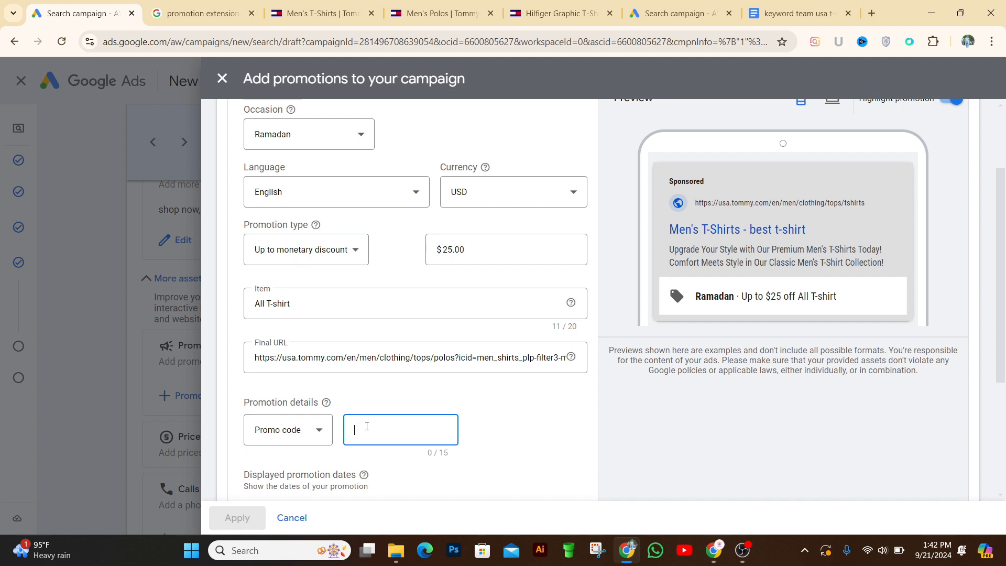
key(BackSpace)
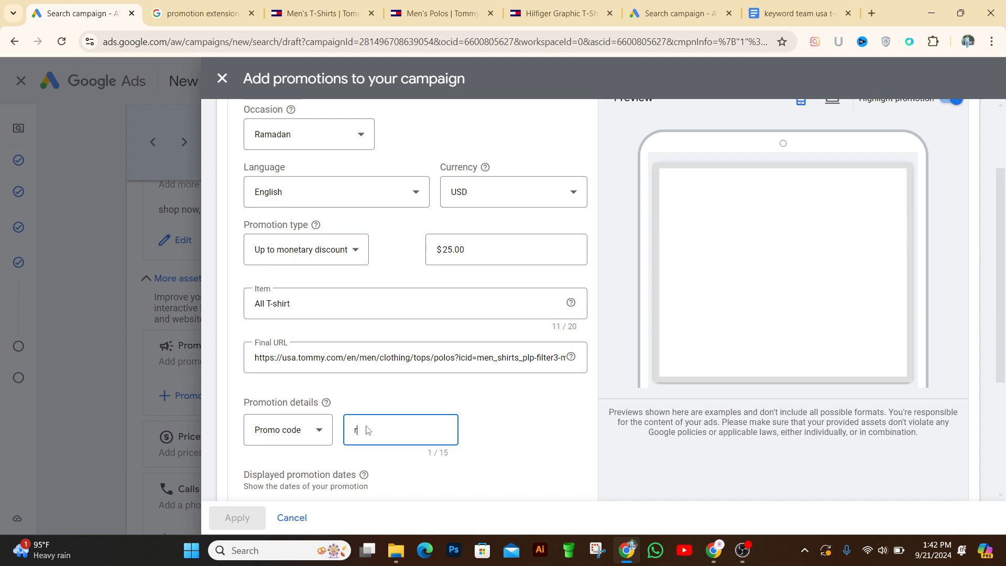
text(R)
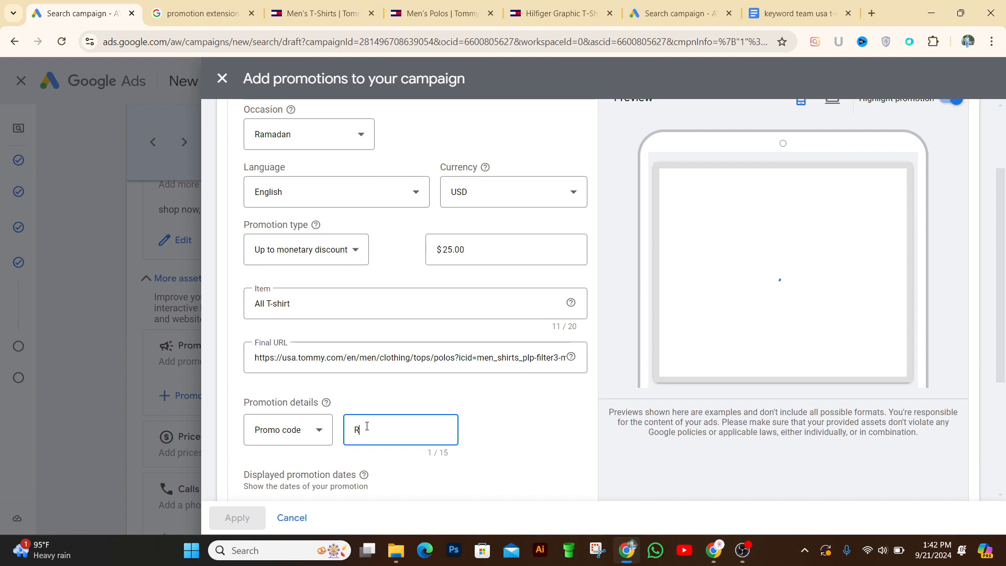
text(T)
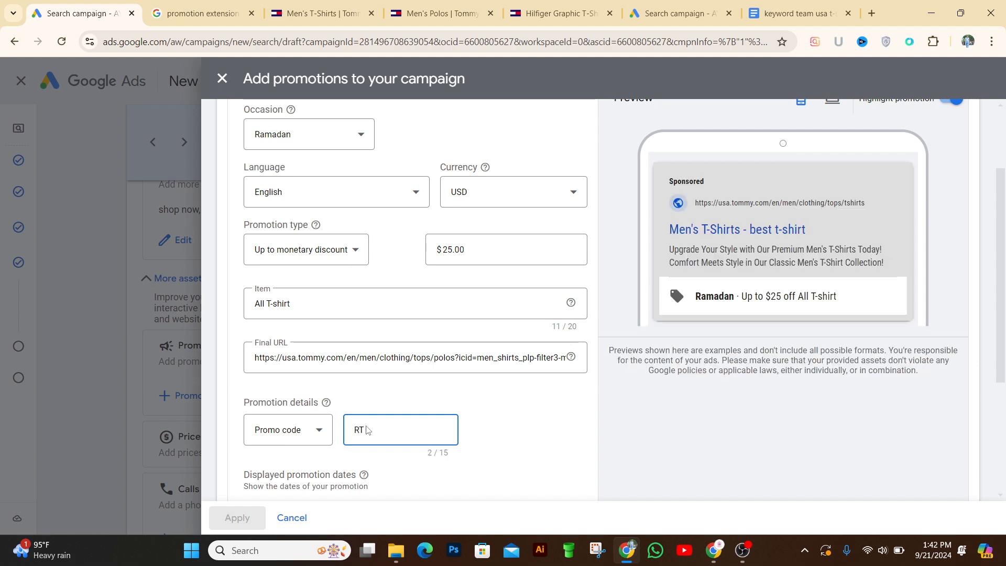
text(00)
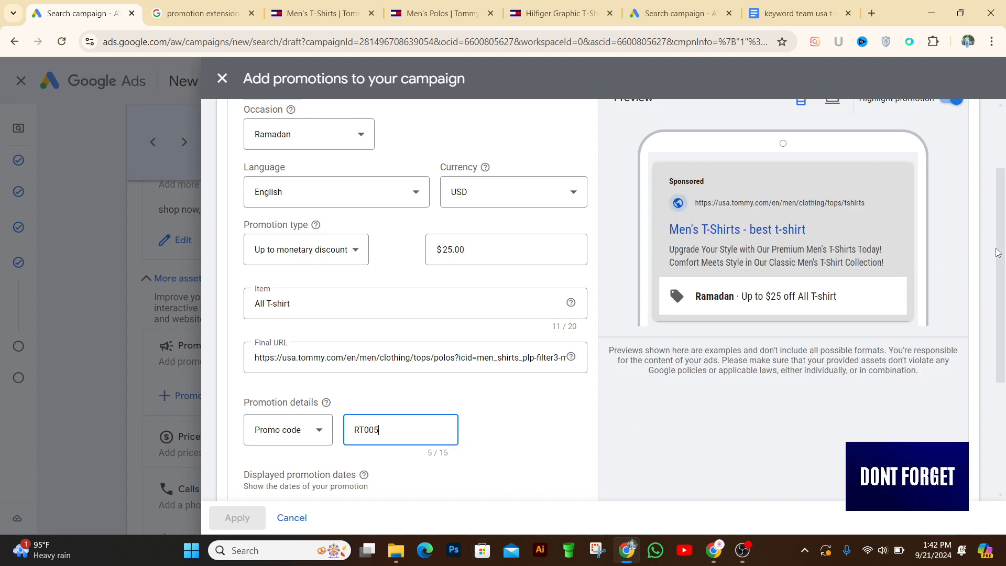
- Set the displayed promotion dates to Sep 21 through Sep 30, 2024, and save and apply the promotion to the campaign
drag(1000, 266, 1005, 375)
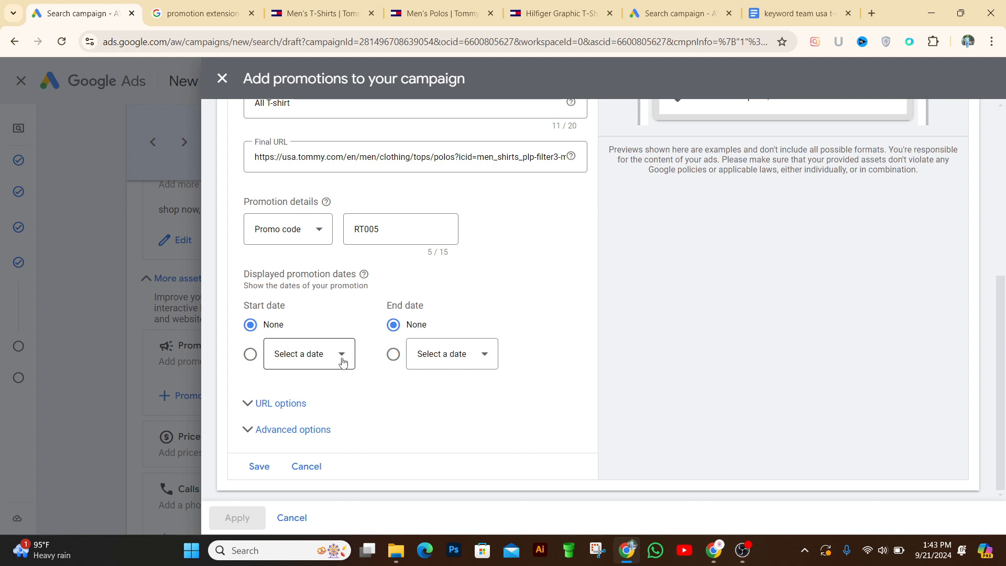
click(345, 361)
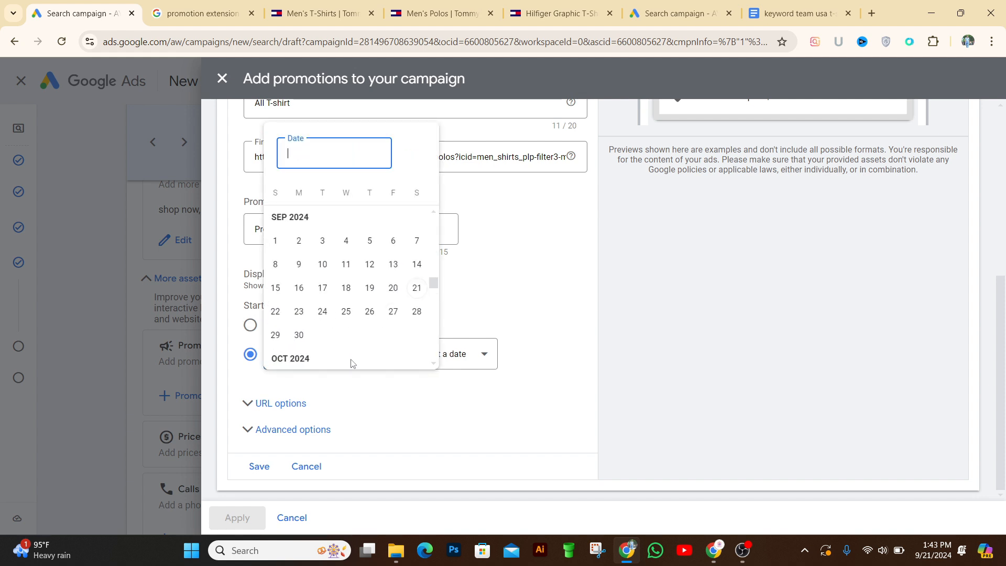
click(417, 288)
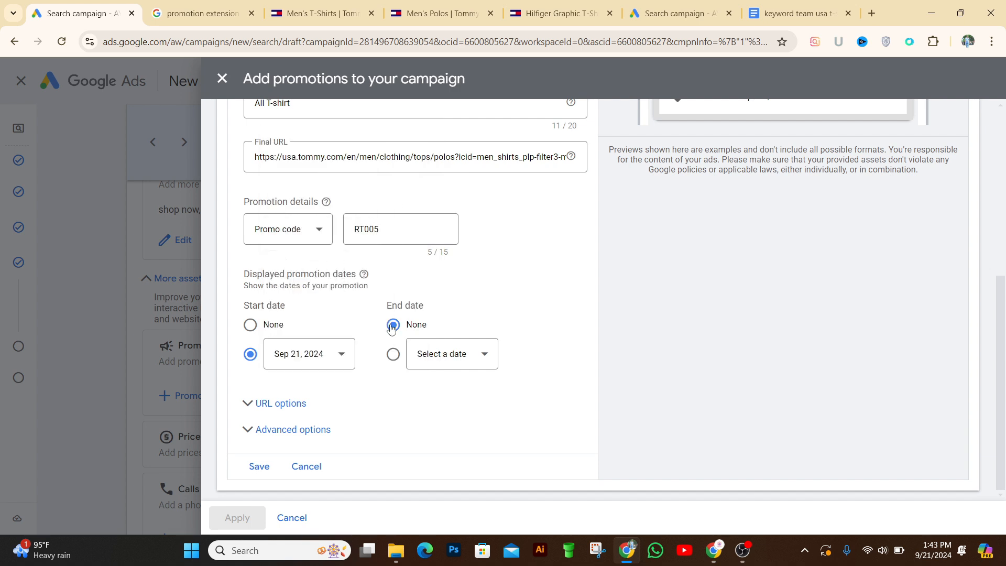
click(489, 358)
click(442, 336)
click(259, 466)
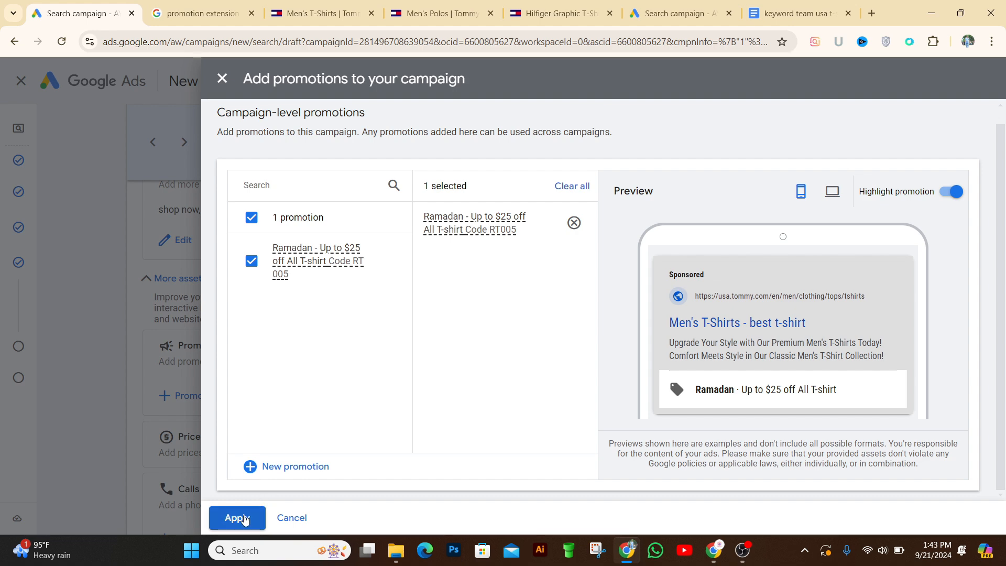
click(244, 517)
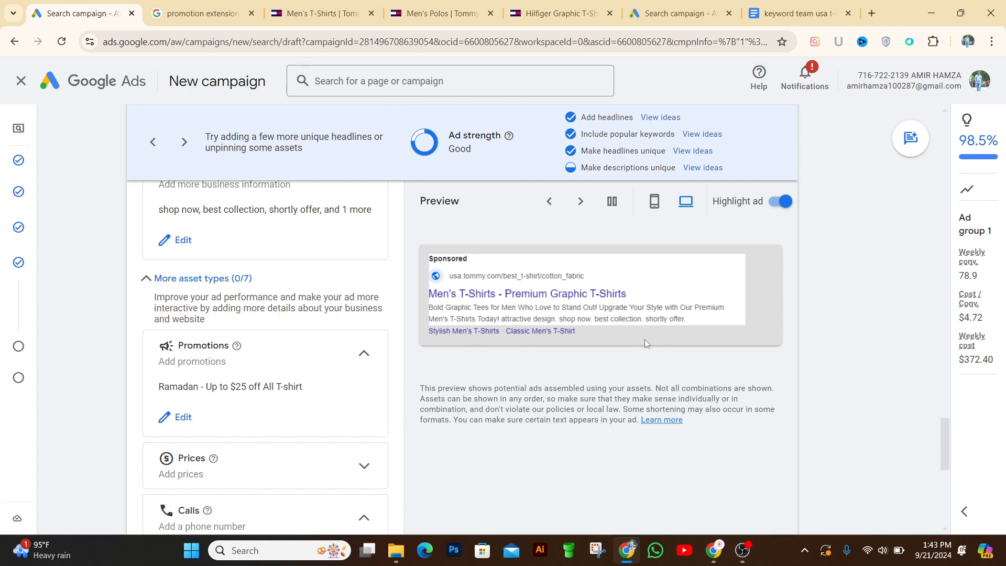
- Expand the Prices section among the campaign's additional asset types
mouse_move(944, 447)
mouse_down()
mouse_move(950, 413)
mouse_move(946, 474)
mouse_move(941, 442)
mouse_move(950, 469)
mouse_move(942, 442)
mouse_move(950, 461)
mouse_up()
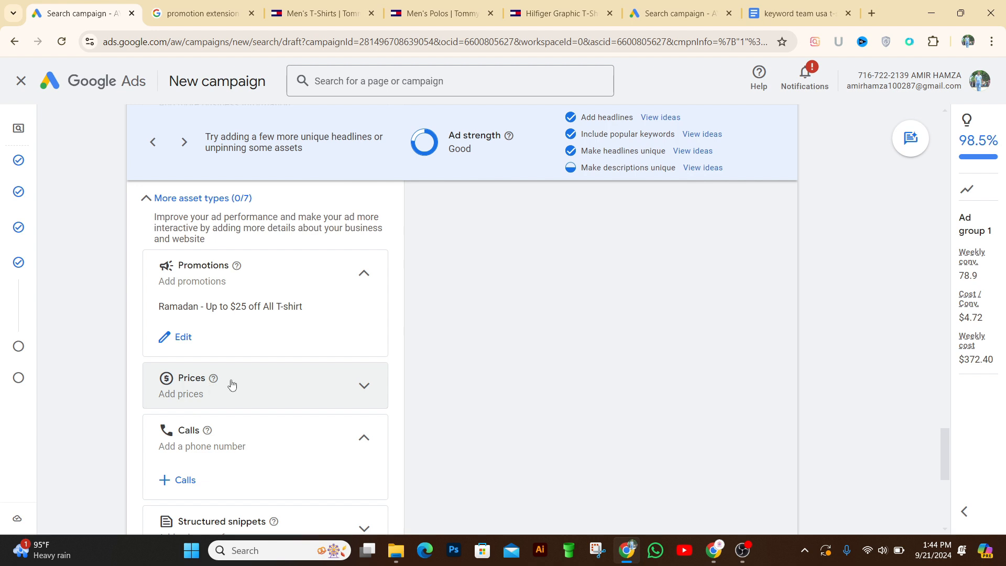
click(364, 388)
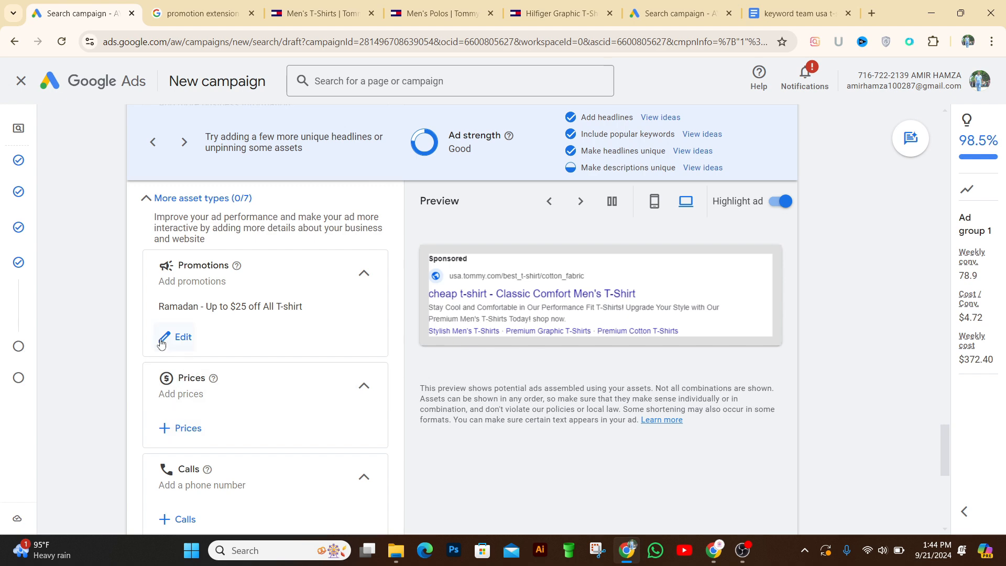
- Search Google Images for "price extension google ads" and open The Click Hub's price extension example
click(191, 19)
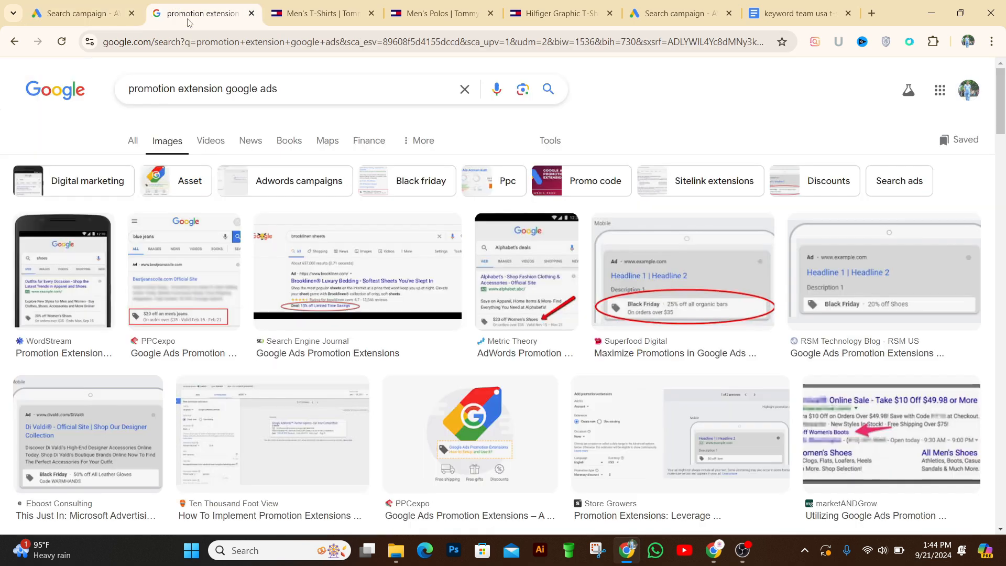
double_click(175, 92)
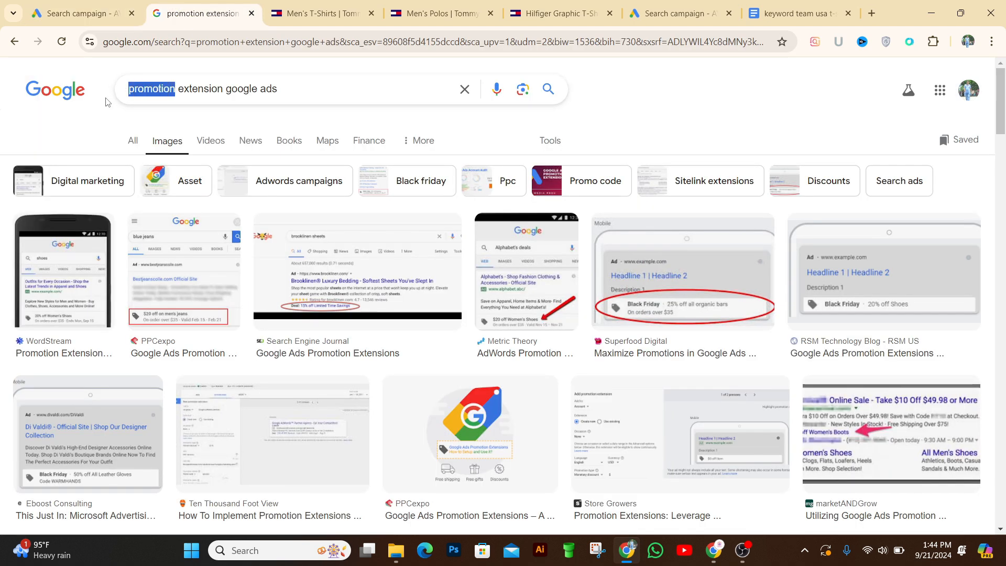
text(PRI)
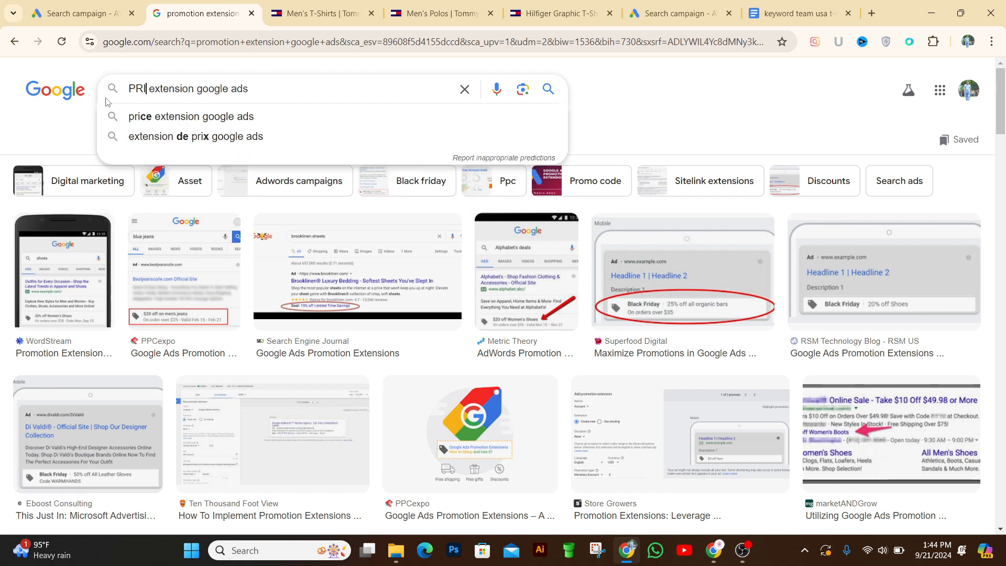
click(135, 116)
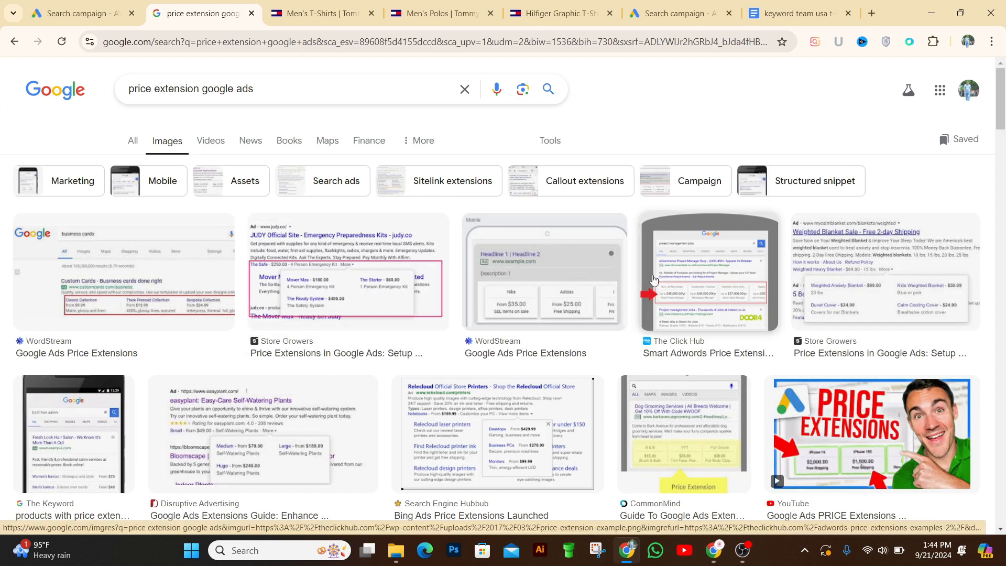
click(671, 283)
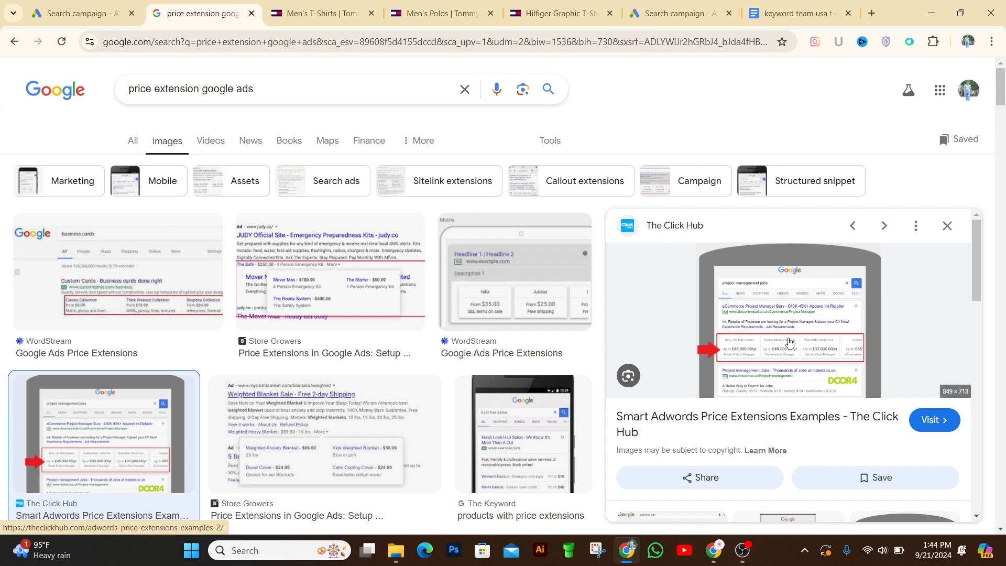
- Return to the Google Ads campaign and start adding a new campaign-level price
click(94, 6)
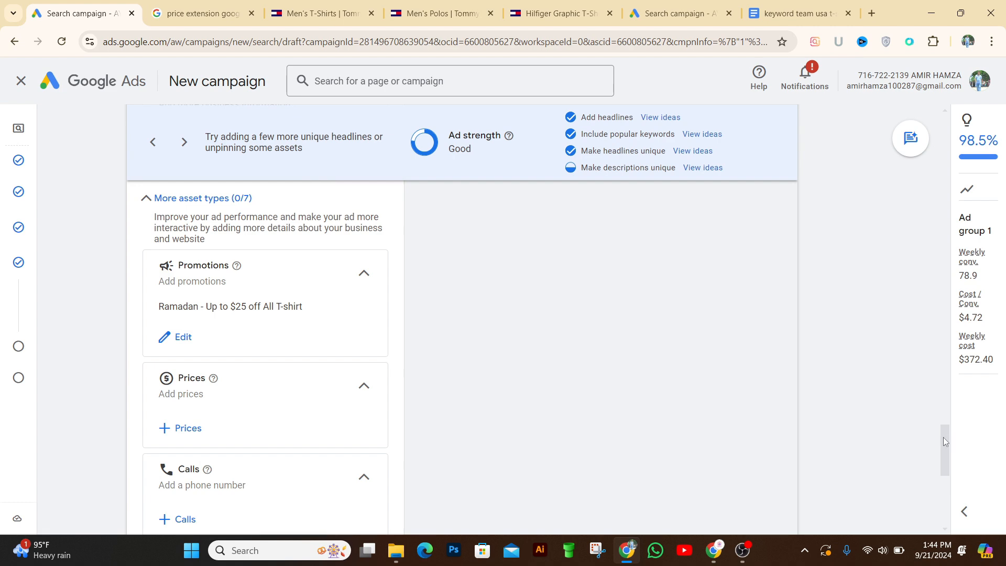
mouse_move(945, 441)
mouse_down()
mouse_move(949, 433)
mouse_move(958, 455)
mouse_up()
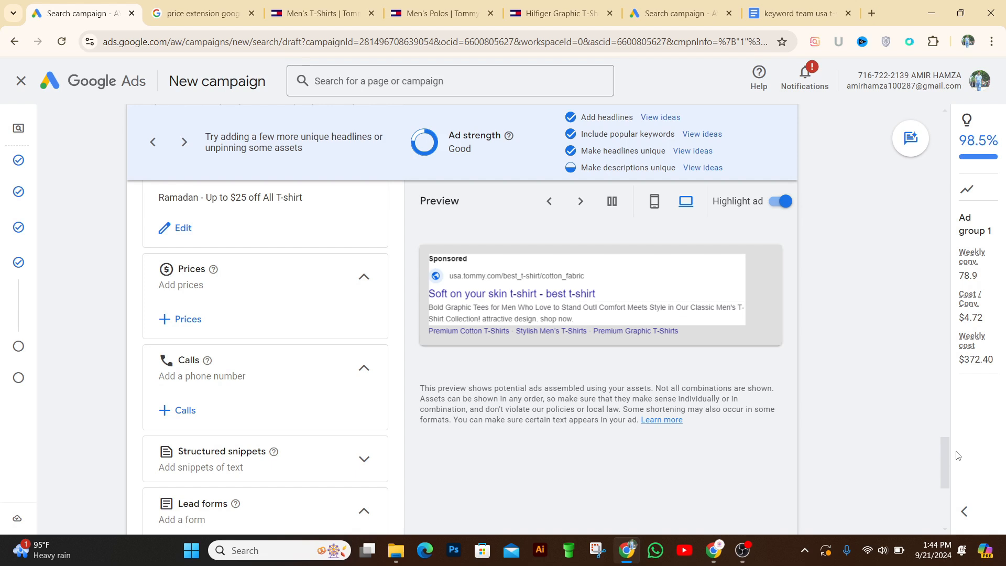
drag(959, 456, 957, 453)
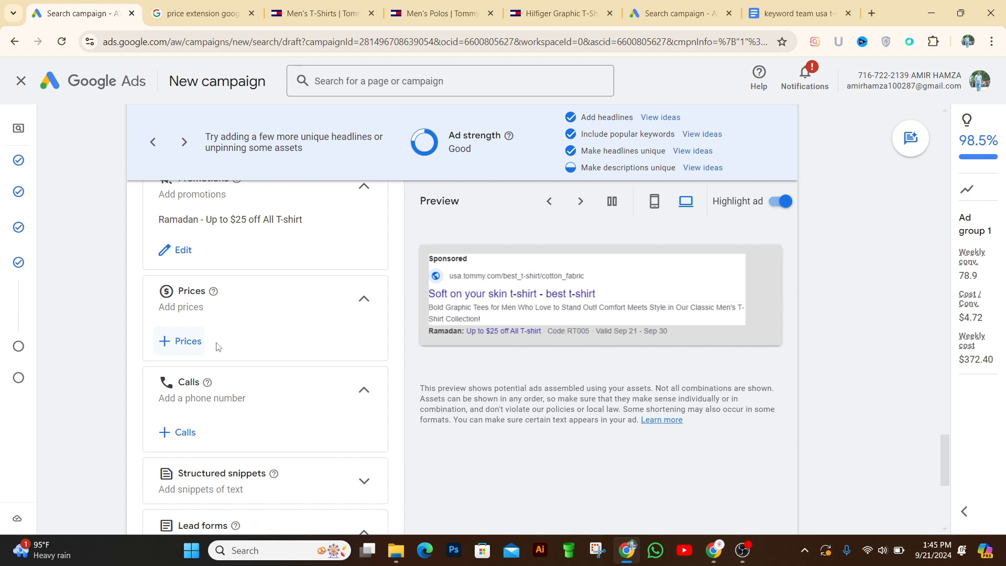
click(188, 344)
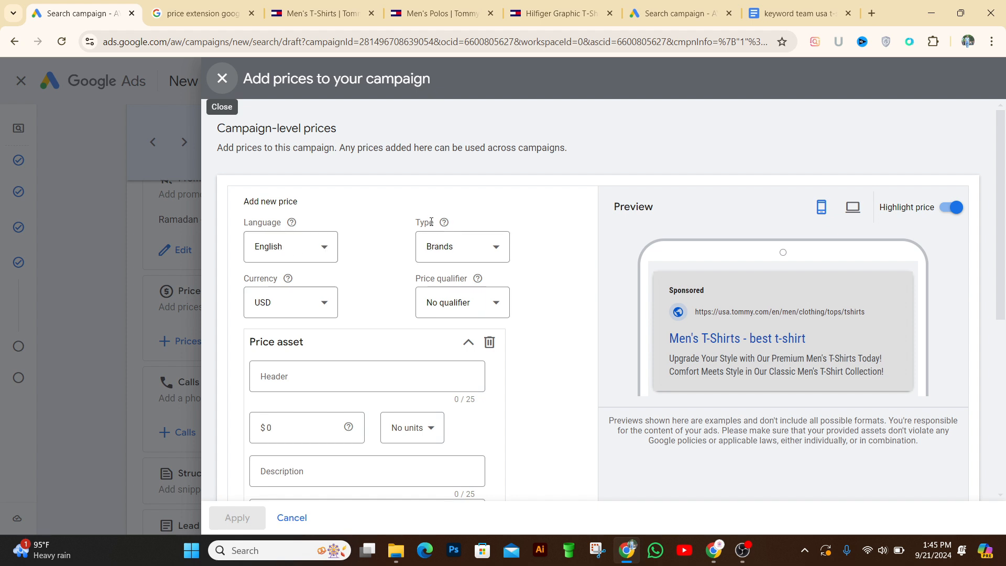
- Review the price type options and choose Brands for the new price
click(499, 252)
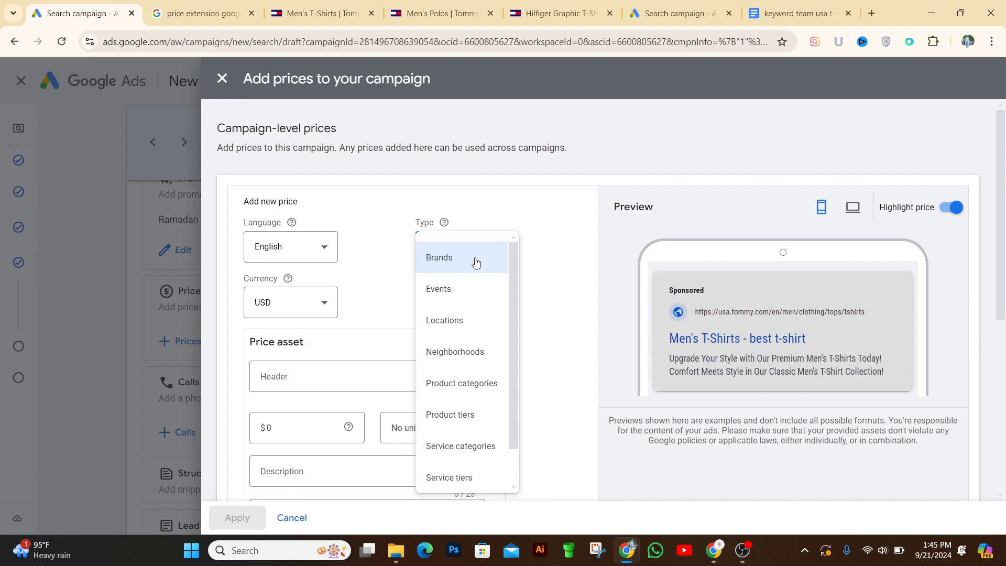
scroll(514, 321, down, 1)
scroll(521, 329, down, 1)
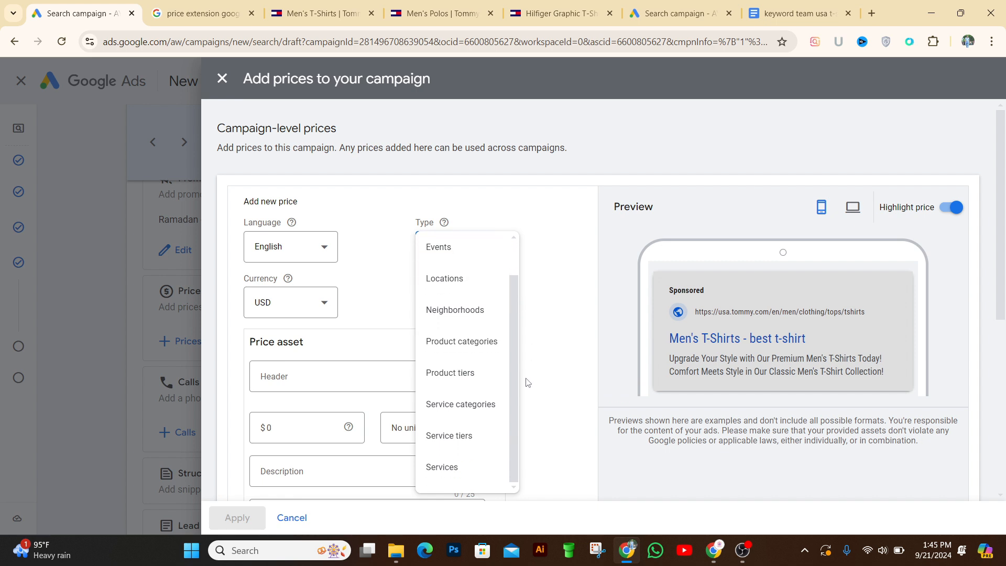
scroll(488, 314, up, 2)
click(449, 245)
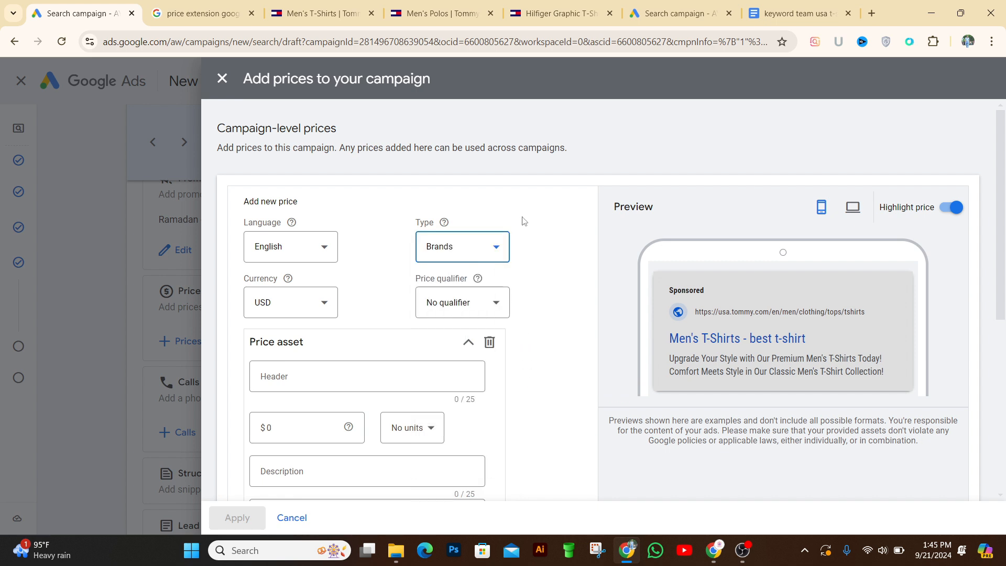
- Look through the currency and price qualifier options, keeping USD and No qualifier
click(327, 308)
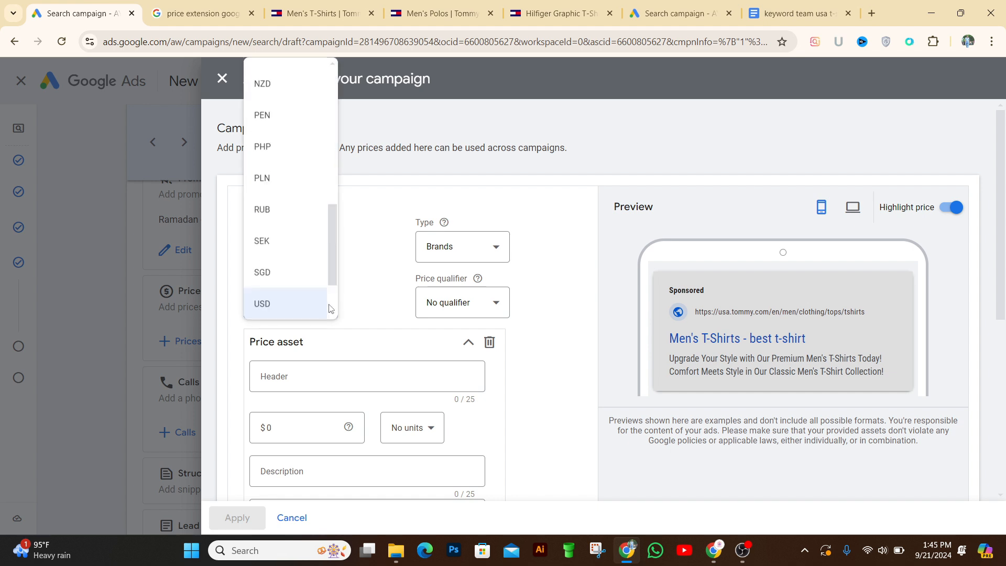
click(524, 280)
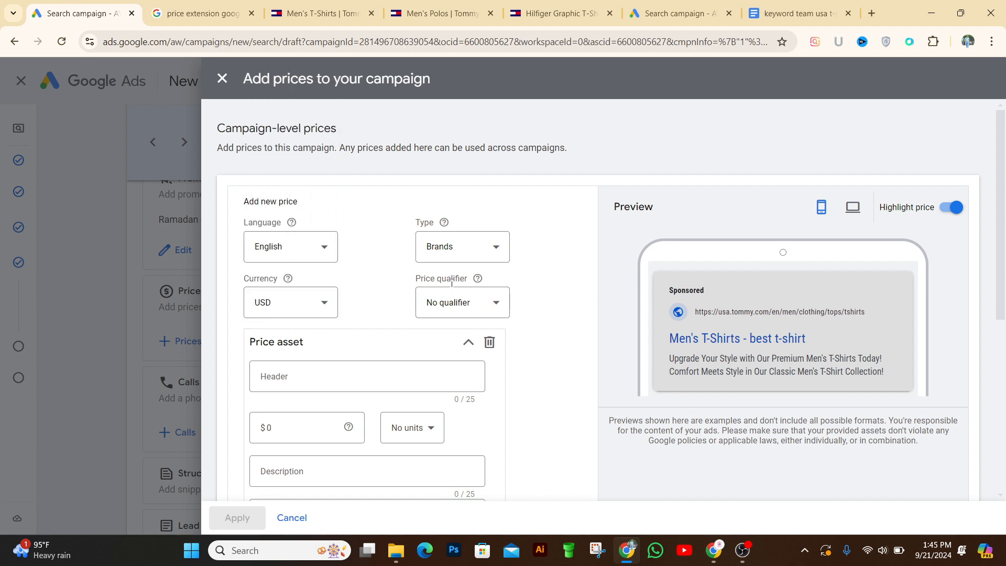
click(493, 309)
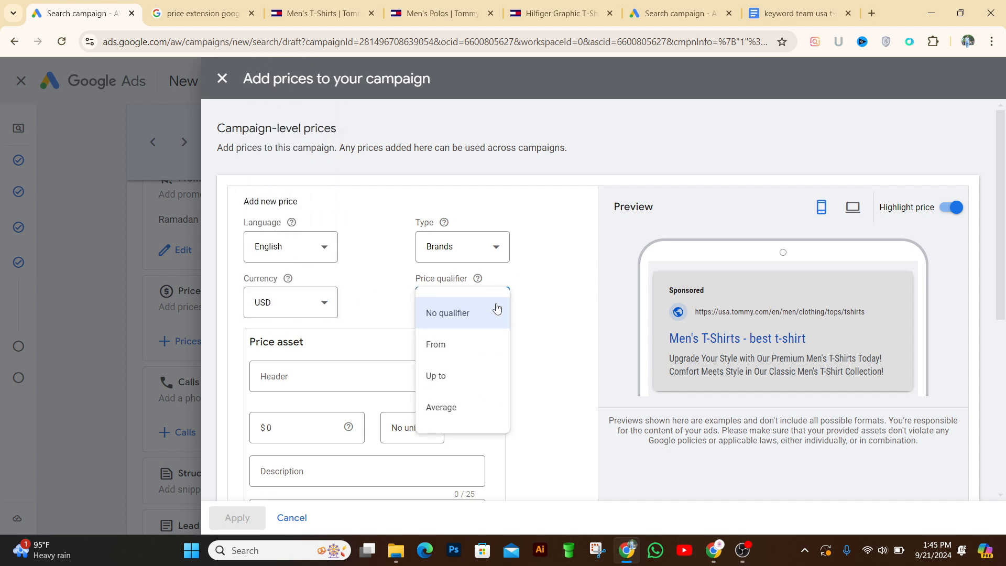
click(523, 295)
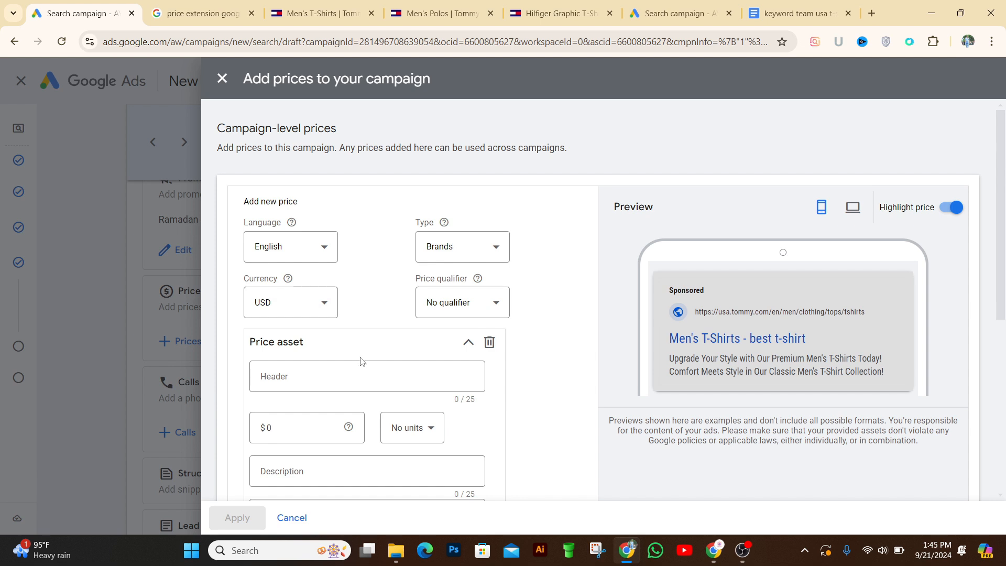
- Copy "Our Classic Men's T-Shirt Collection" from the second headline in the "keyword team usa t-shirt" Google Docs document
scroll(847, 267, down, 1)
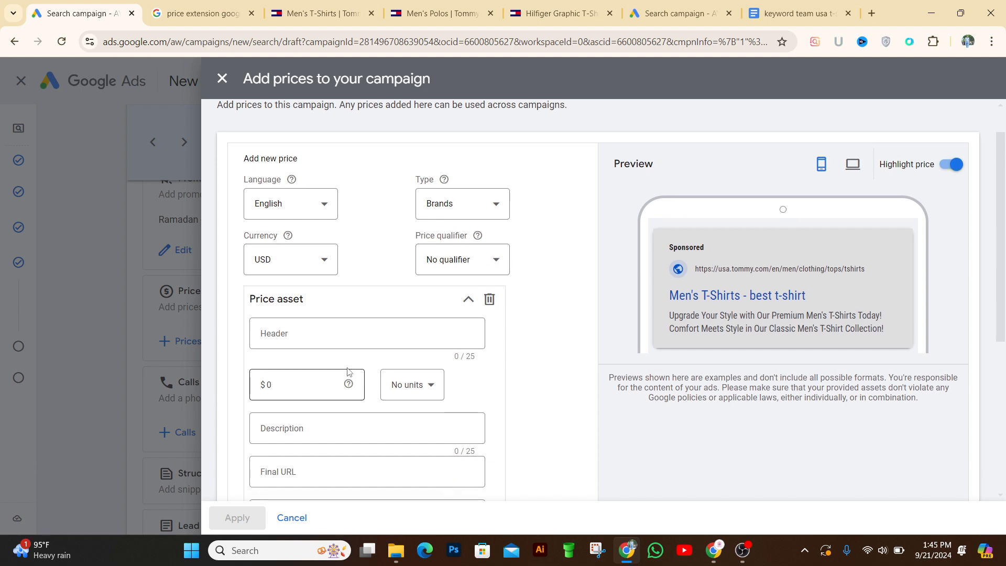
click(327, 336)
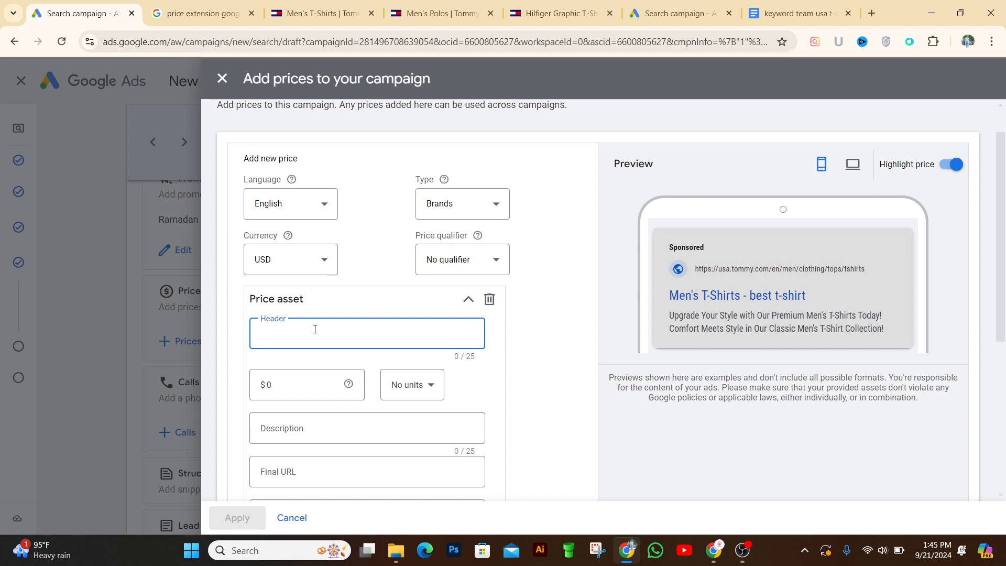
click(791, 13)
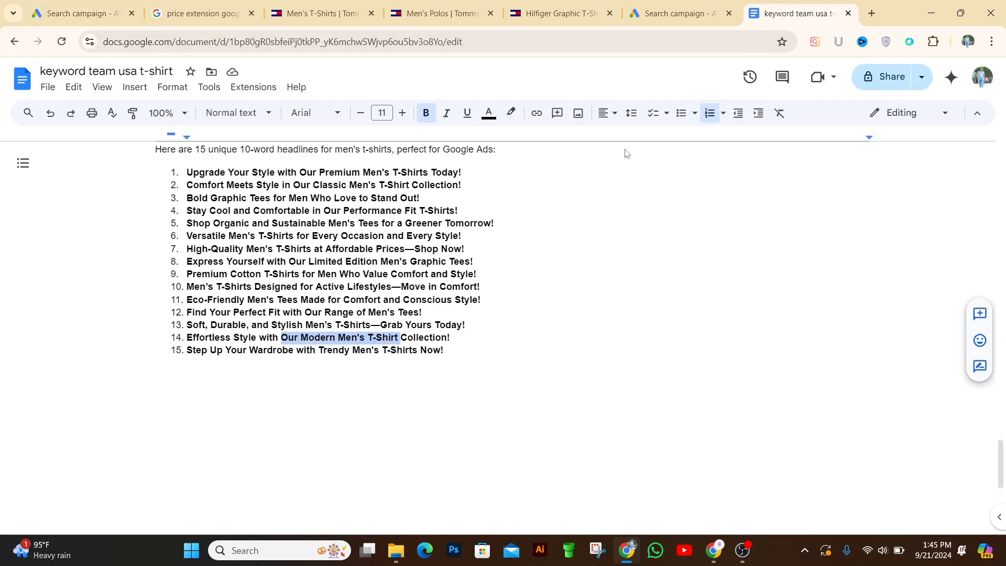
click(336, 311)
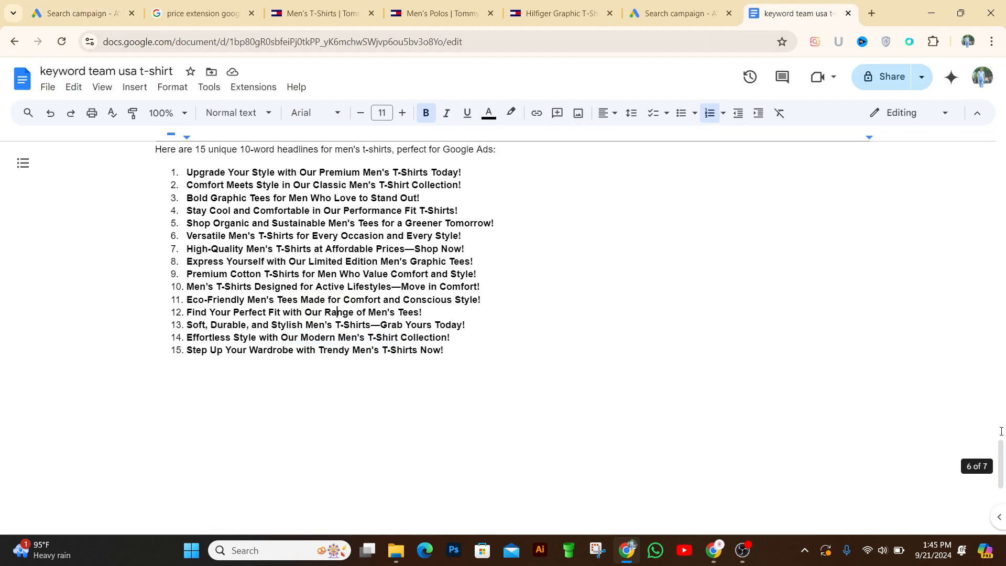
scroll(477, 457, up, 4)
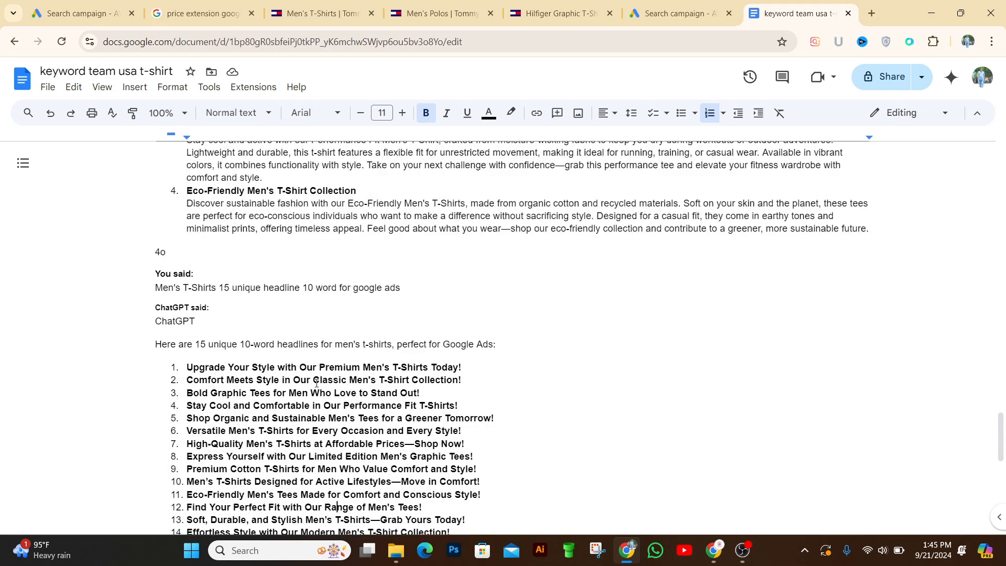
drag(329, 386, 455, 383)
click(430, 368)
drag(320, 368, 461, 375)
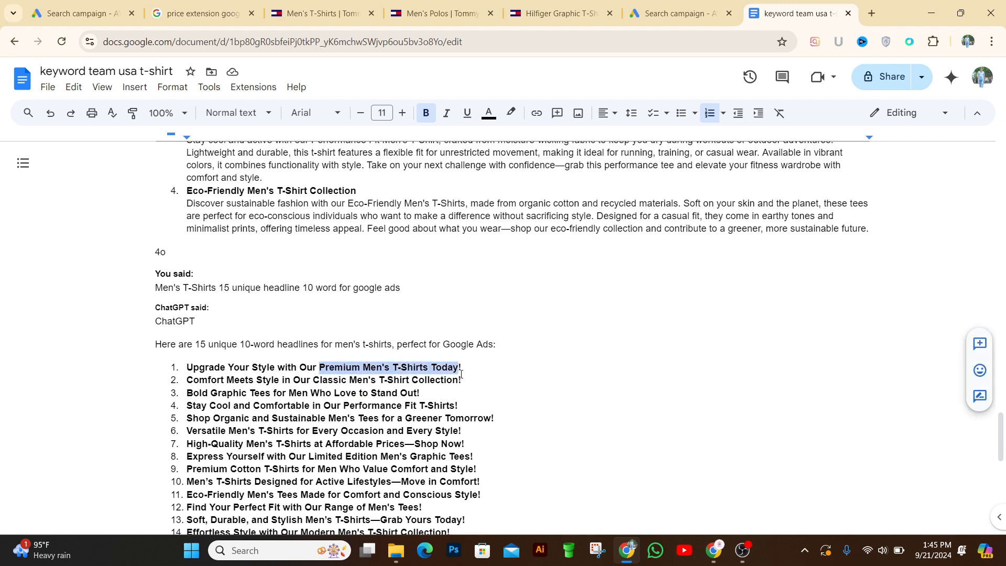
click(388, 394)
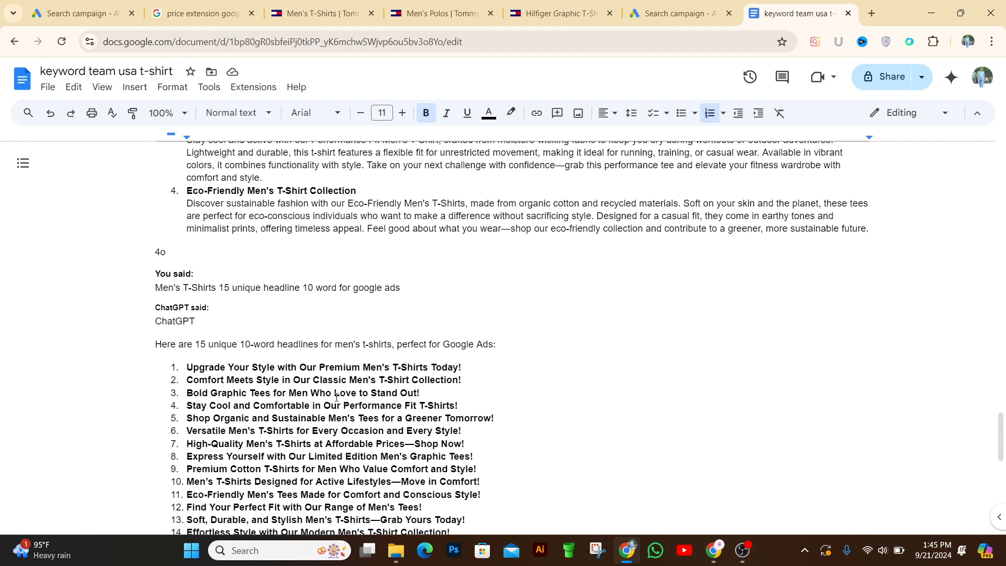
drag(298, 384, 449, 381)
key(ctrl+c)
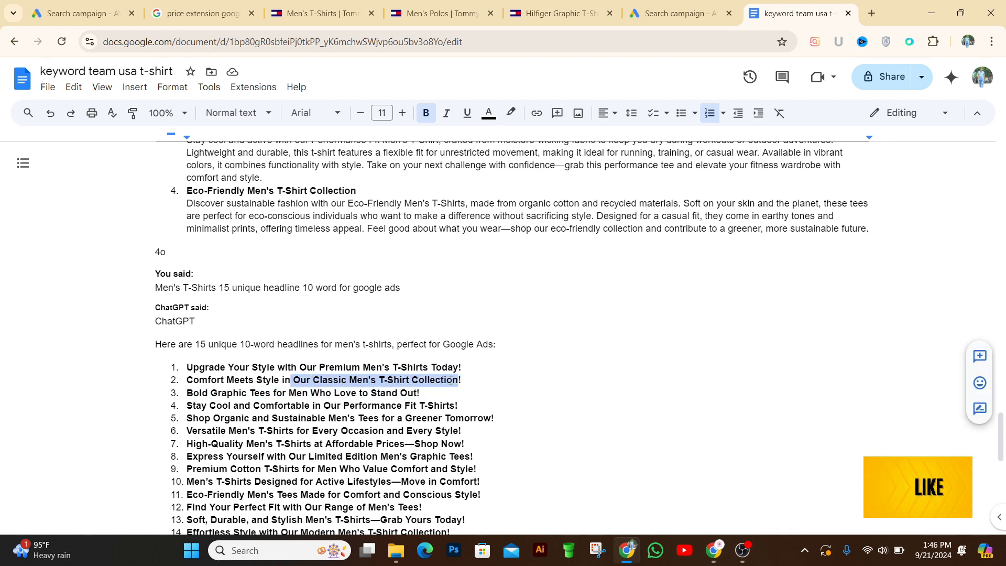
right_click(449, 381)
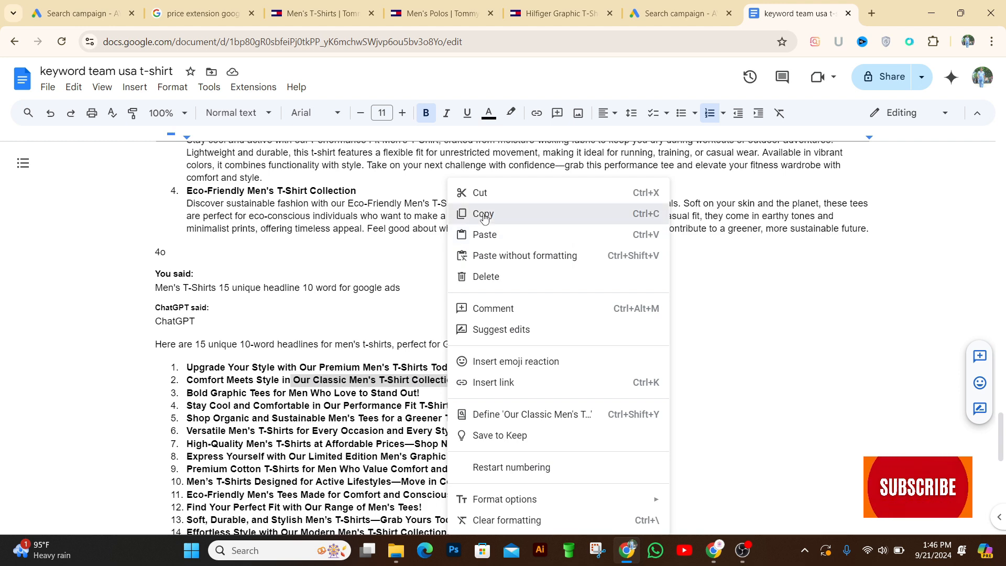
click(461, 213)
- Return to the Google Ads price form, paste the copied text as the first price asset's header, and shorten it to "Our Classic Men's T-Shirt"
click(106, 22)
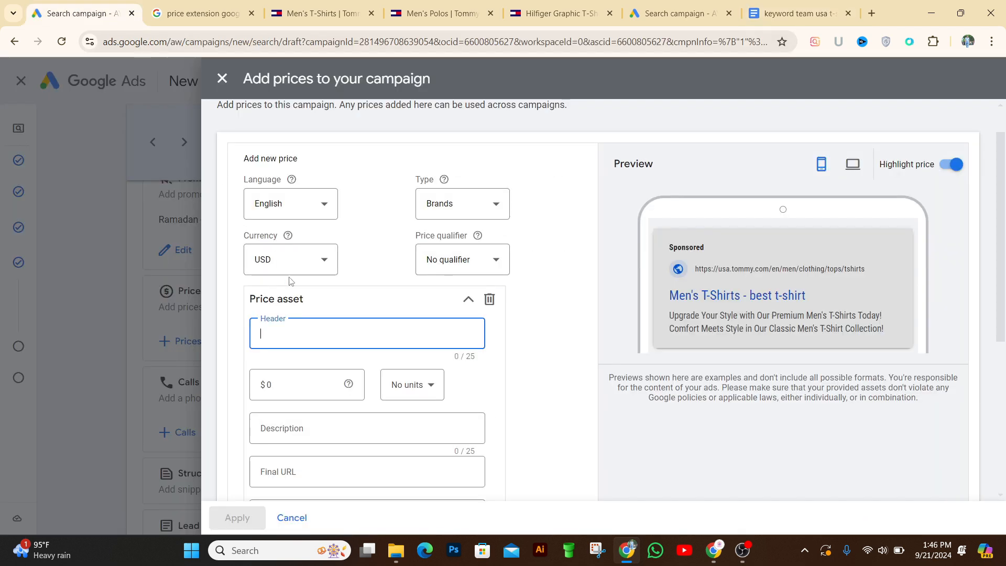
right_click(307, 331)
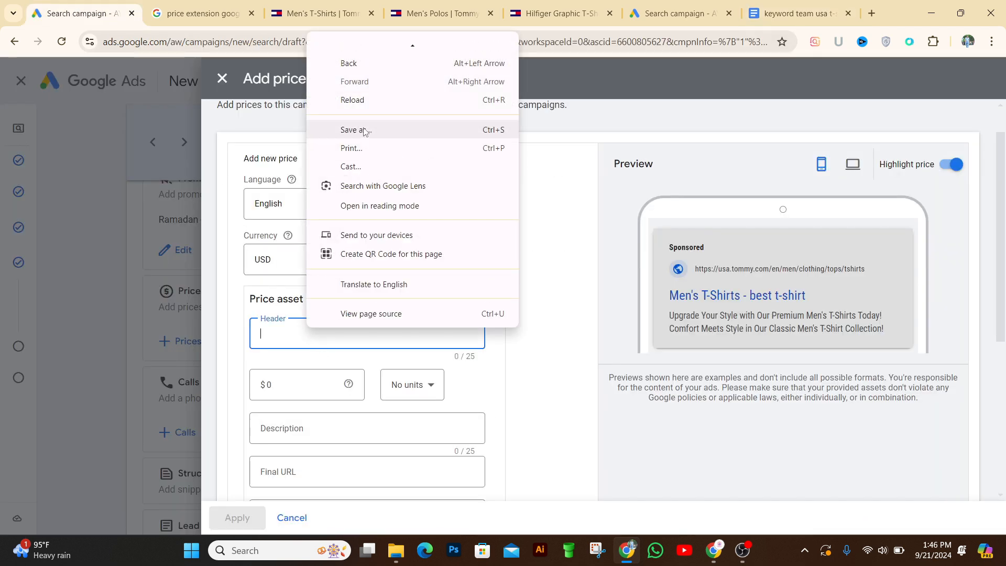
right_click(288, 334)
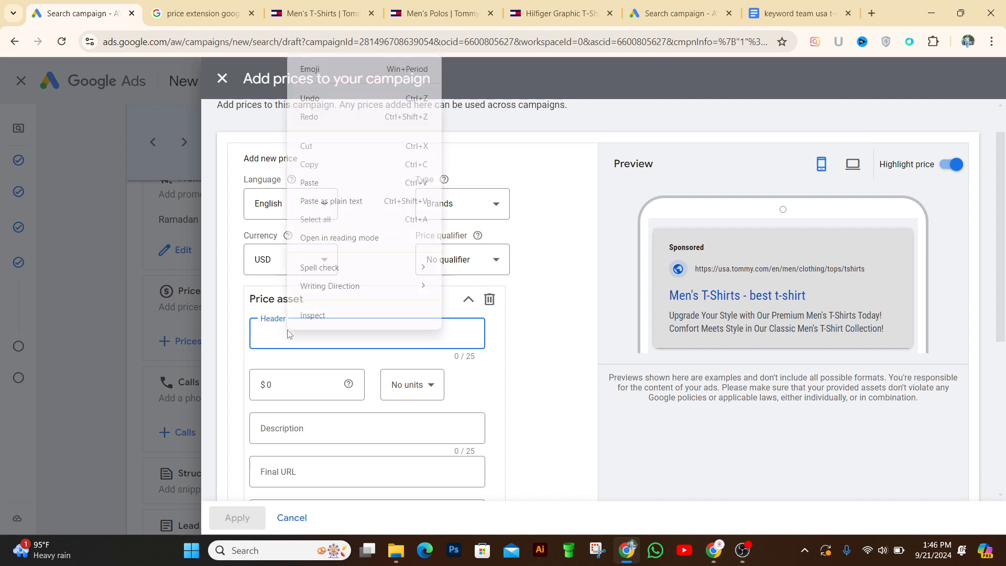
click(331, 183)
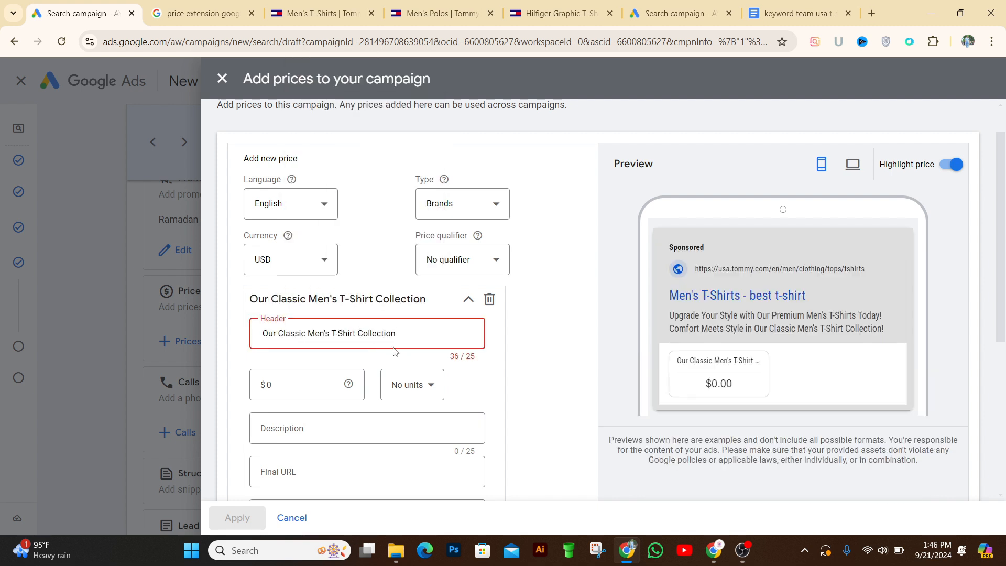
key(BackSpace)
key(BackSpace)
key(BackSpace)
key(BackSpace)
key(BackSpace)
key(BackSpace)
key(BackSpace)
key(BackSpace)
key(BackSpace)
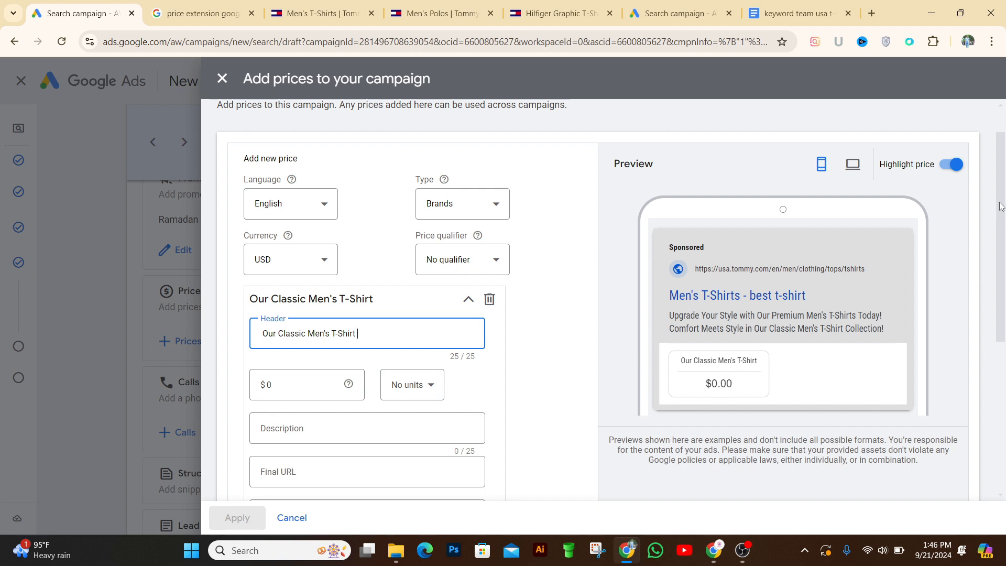
- Set the price of the "Our Classic Men's T-Shirt" asset to $250
drag(1001, 206, 1004, 238)
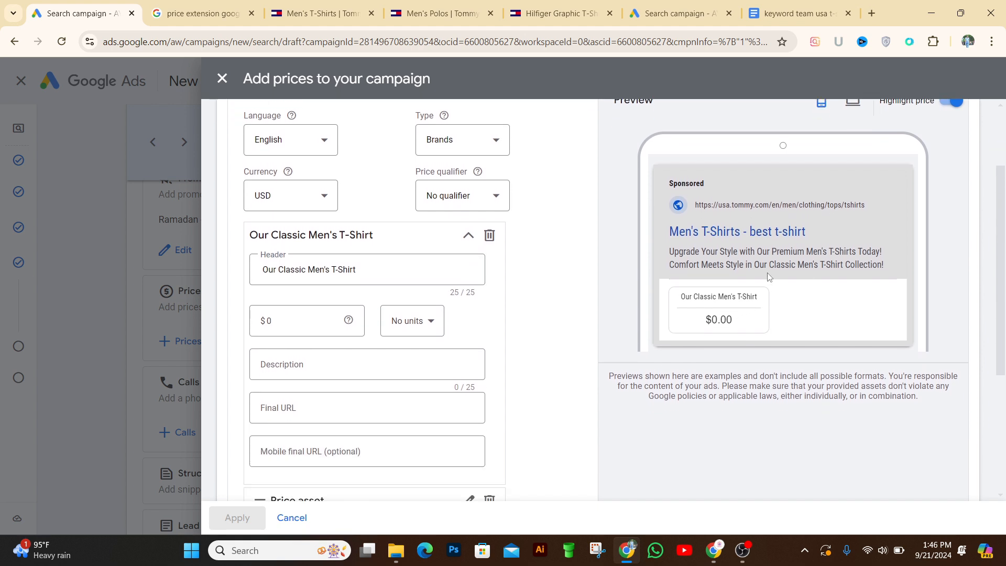
scroll(647, 149, up, 1)
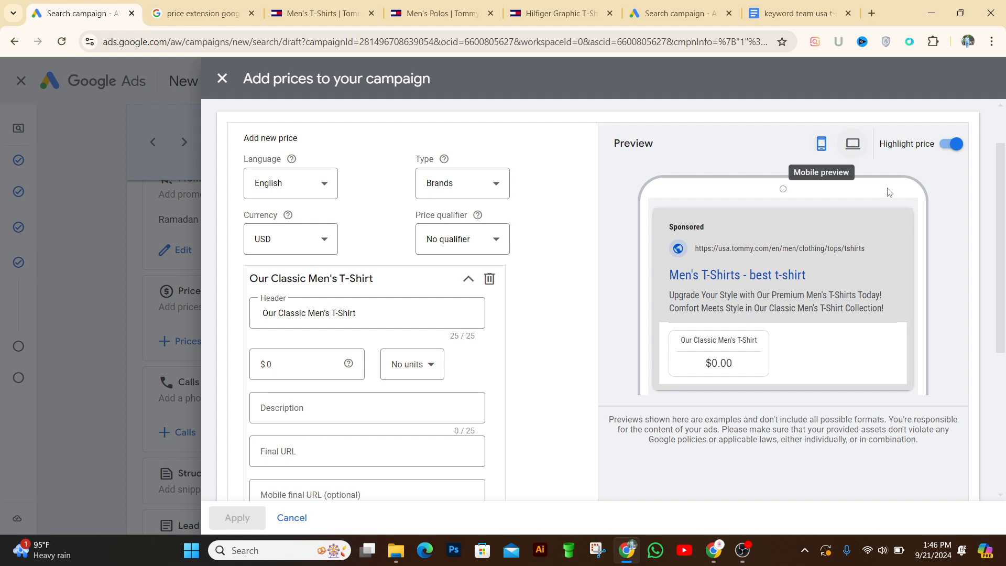
drag(1005, 226, 1005, 250)
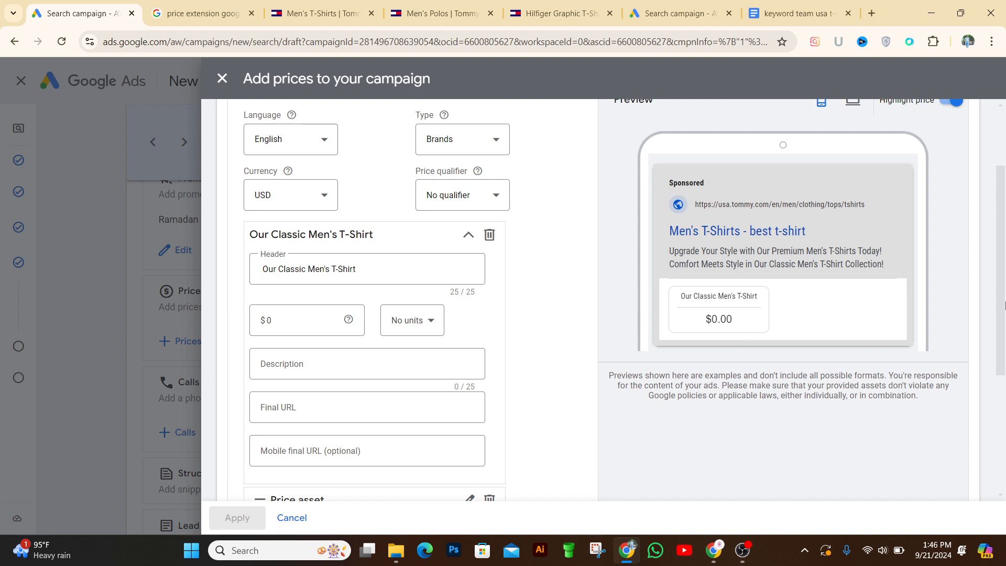
drag(1005, 305, 1005, 308)
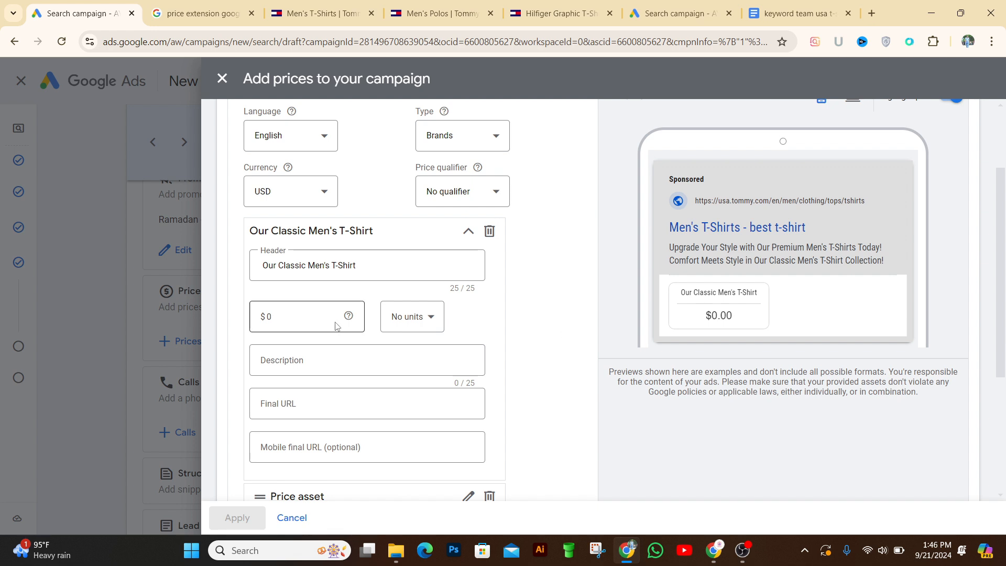
click(310, 319)
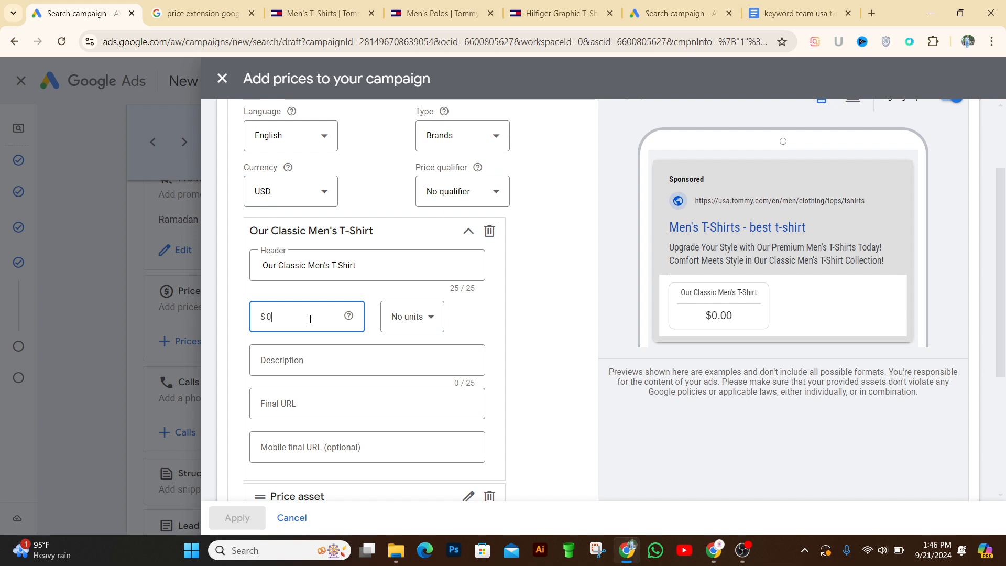
text(2,509)
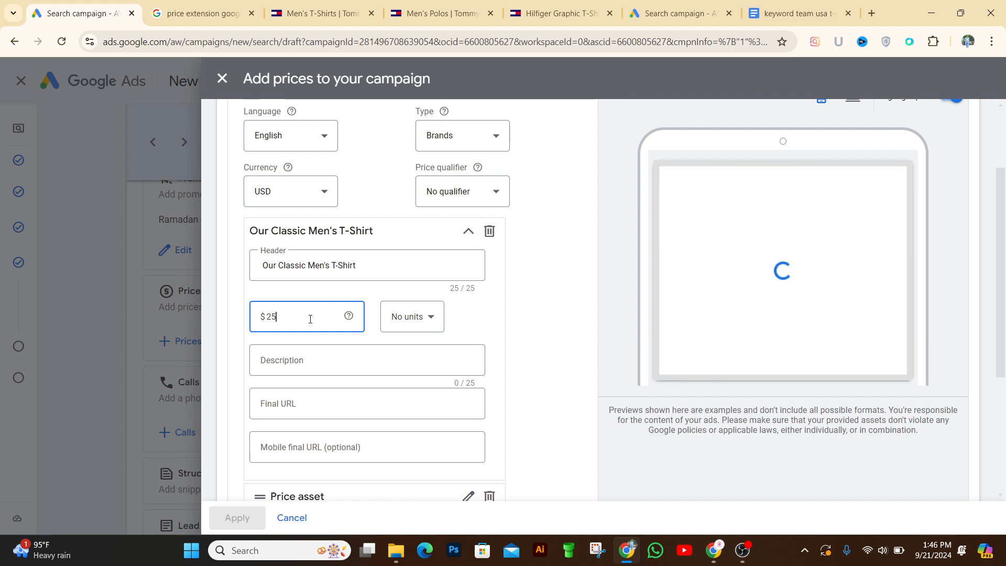
key(BackSpace)
key(BackSpace)
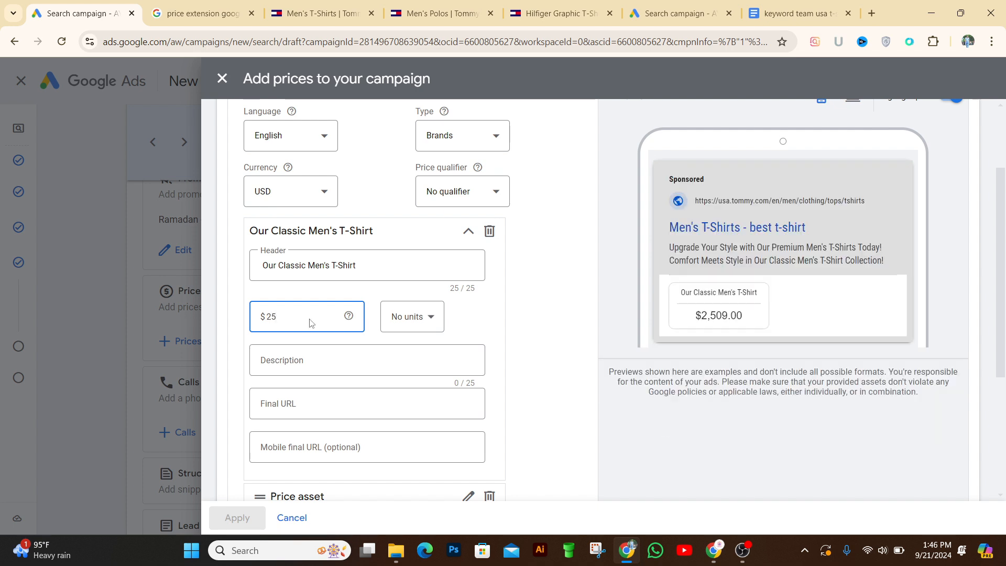
text(0)
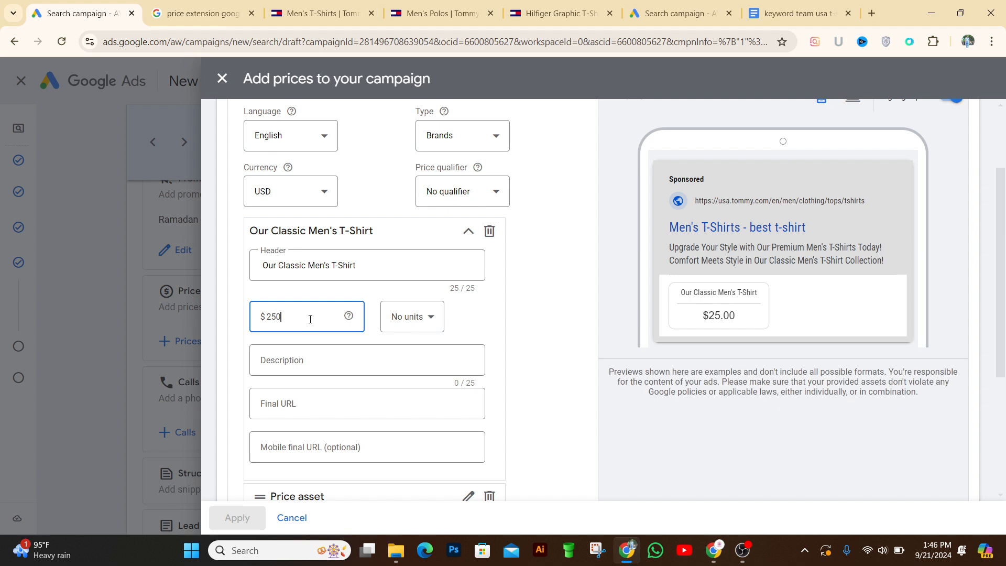
click(487, 337)
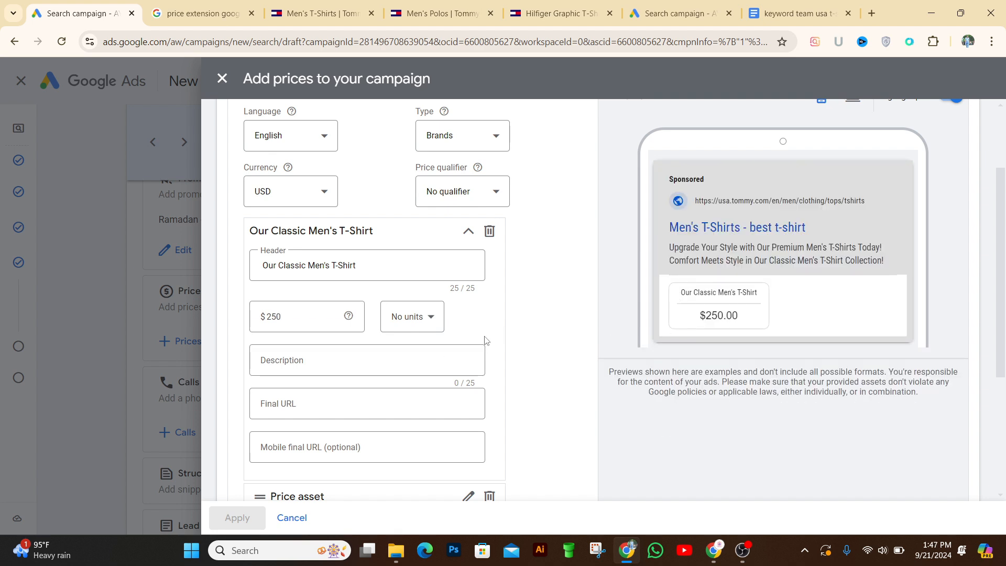
- Look through the price unit options for the "Our Classic Men's T-Shirt" asset, keeping No units
drag(1002, 254, 1005, 270)
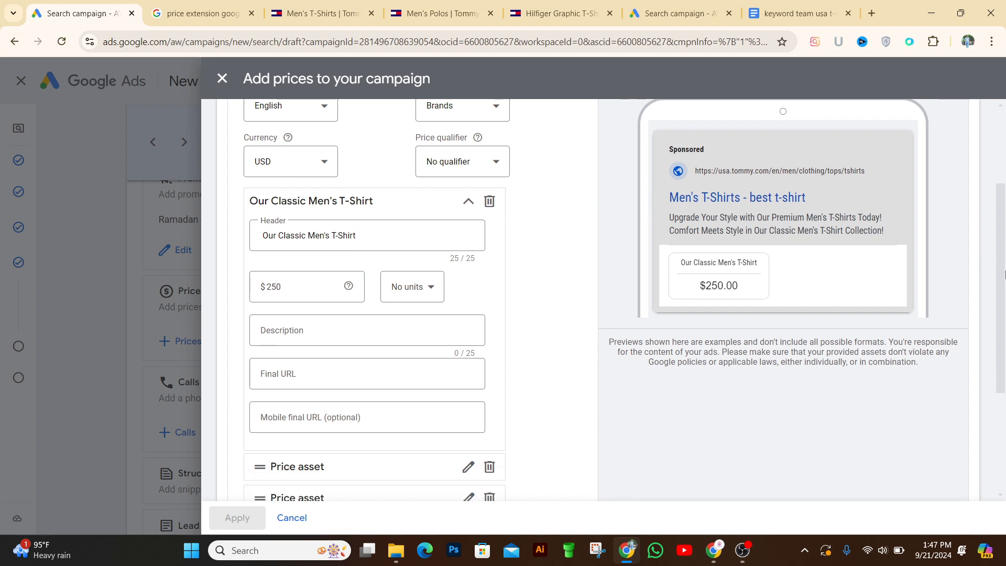
click(427, 288)
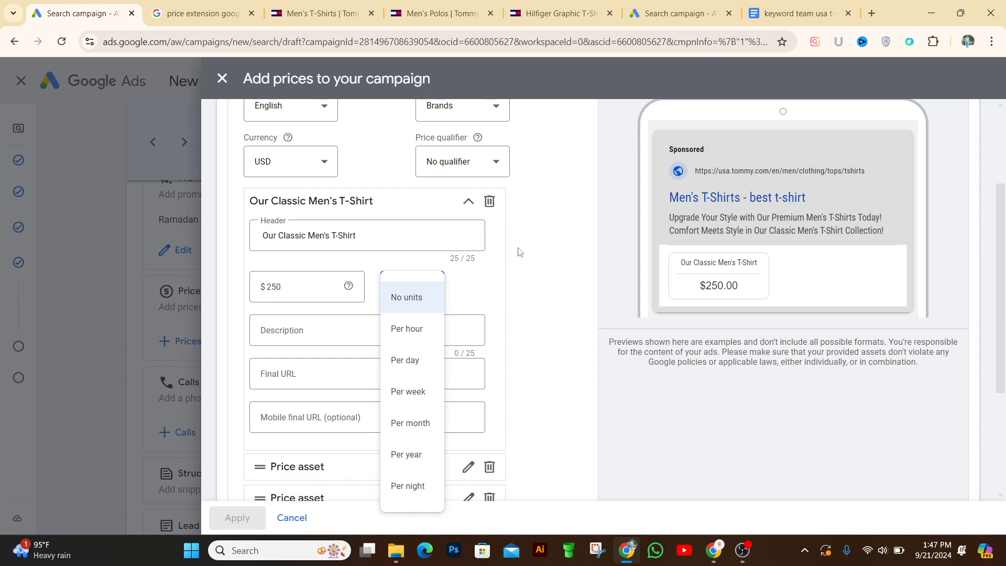
click(474, 291)
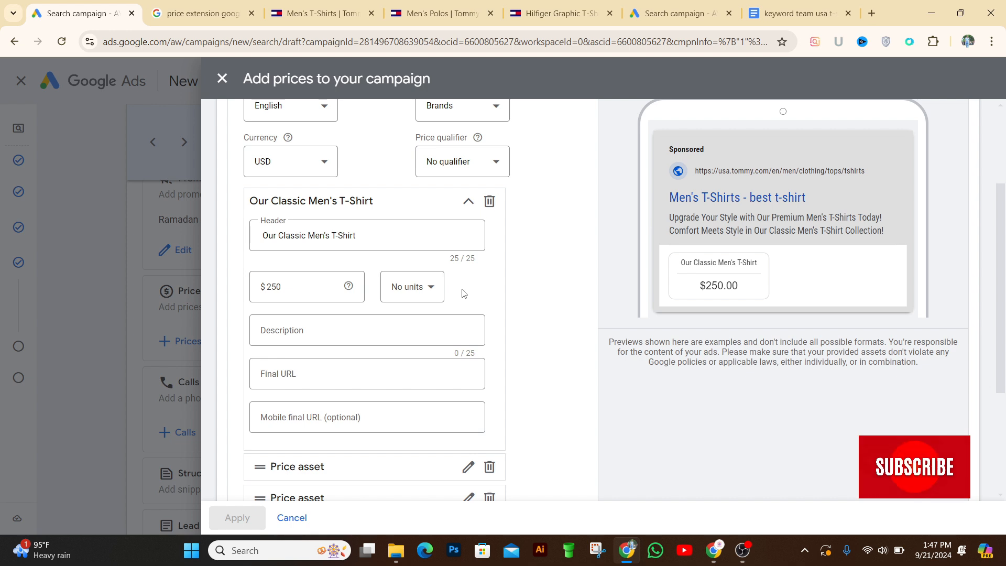
scroll(1004, 220, down, 1)
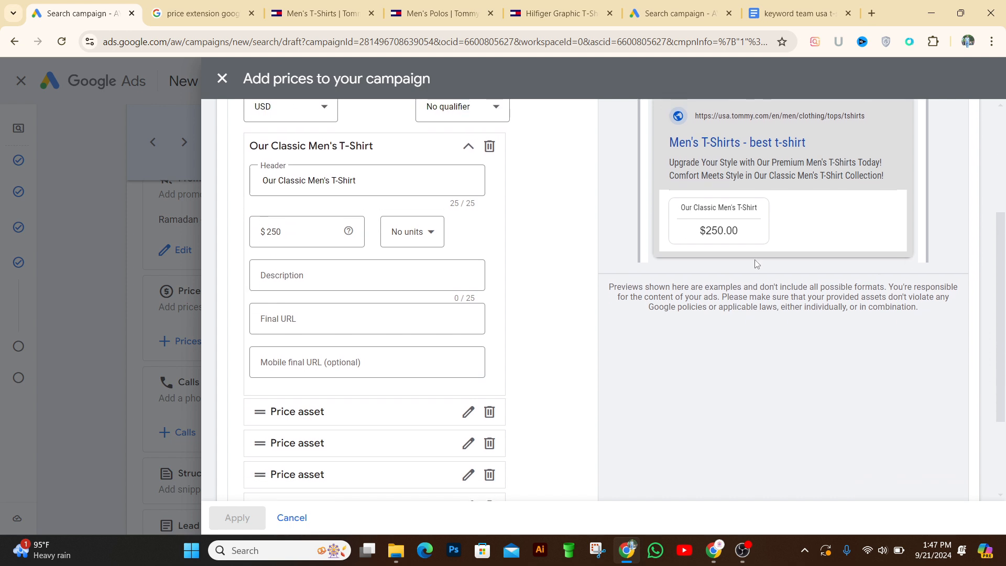
click(438, 237)
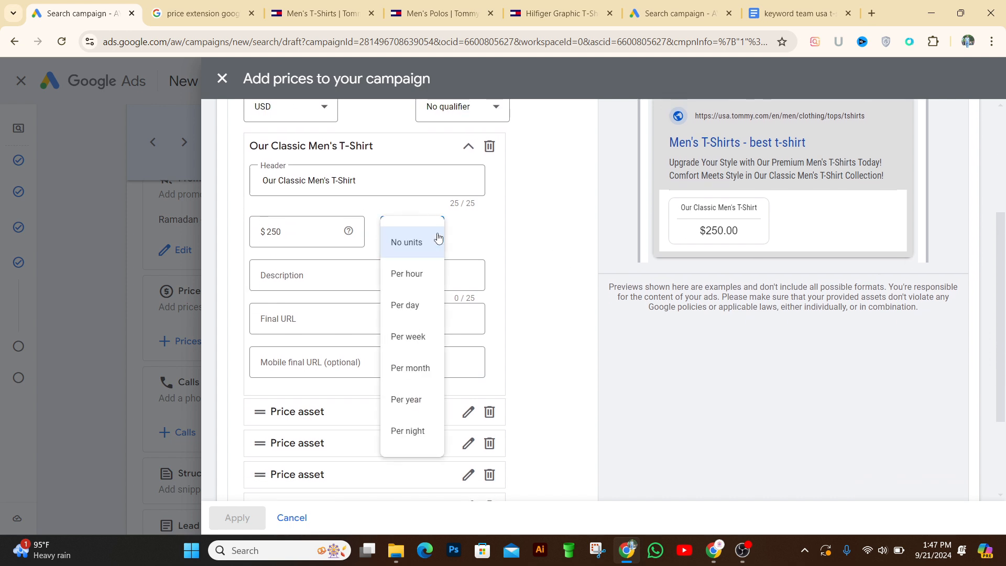
click(501, 279)
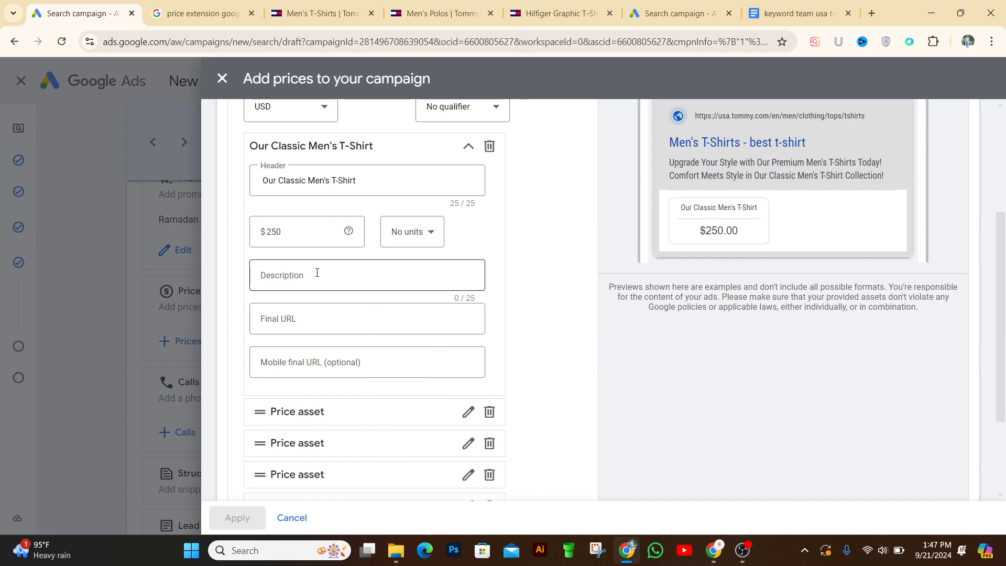
- Copy the first headline, "Upgrade Your Style with Our Premium Men's T-Shirts Today!", from the "keyword team usa t-shirt" Google Docs document
click(318, 272)
click(787, 15)
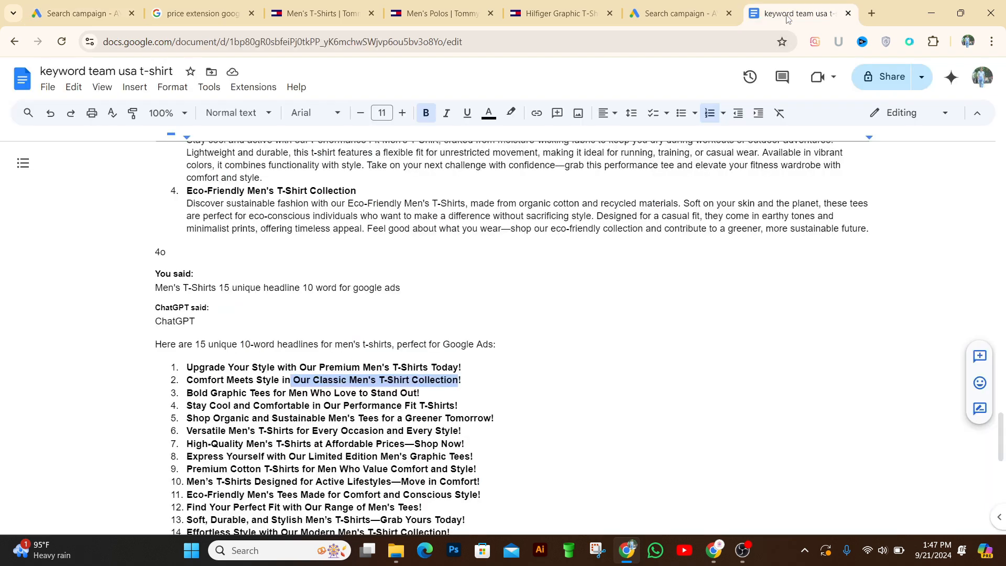
click(419, 379)
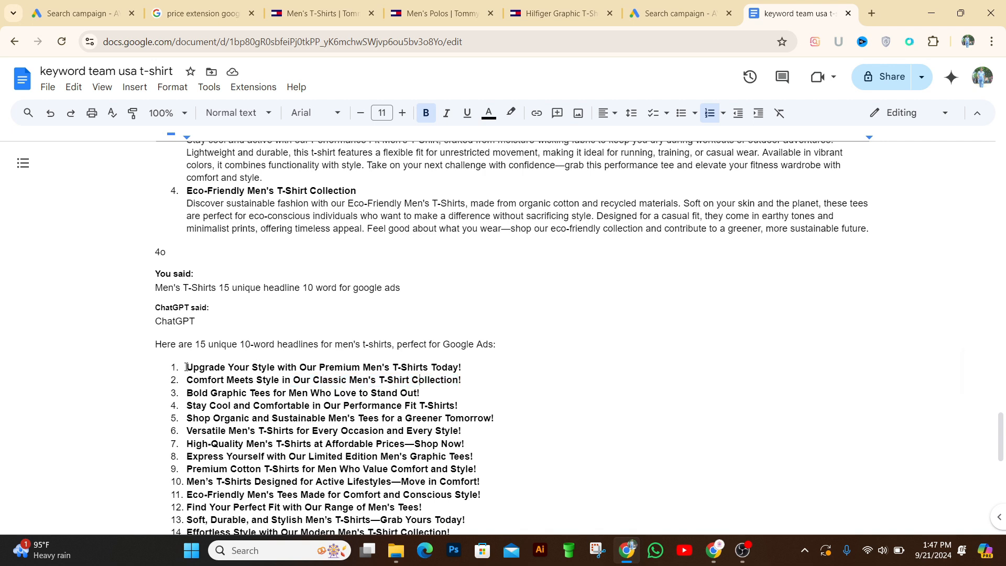
drag(186, 366, 462, 368)
right_click(451, 372)
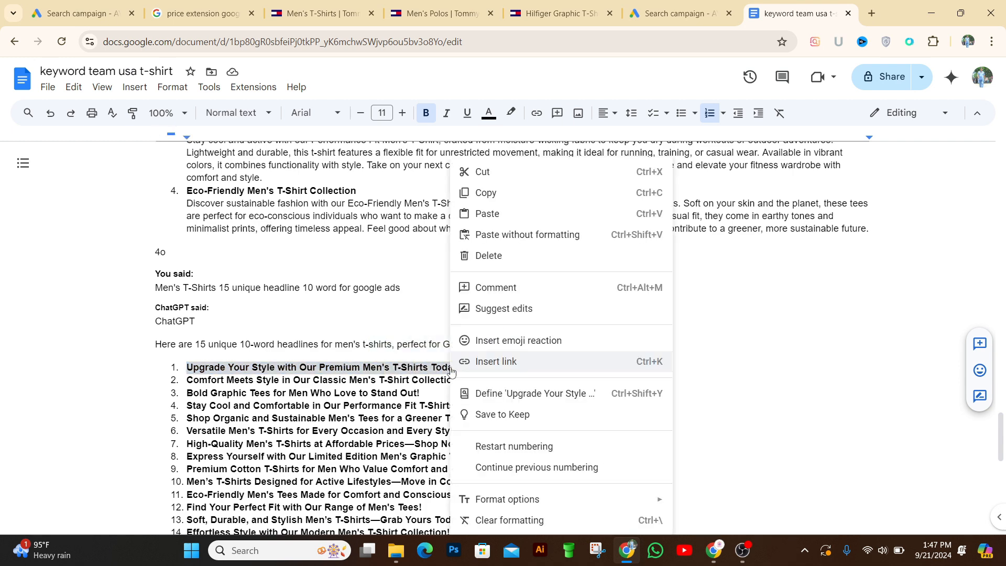
click(511, 195)
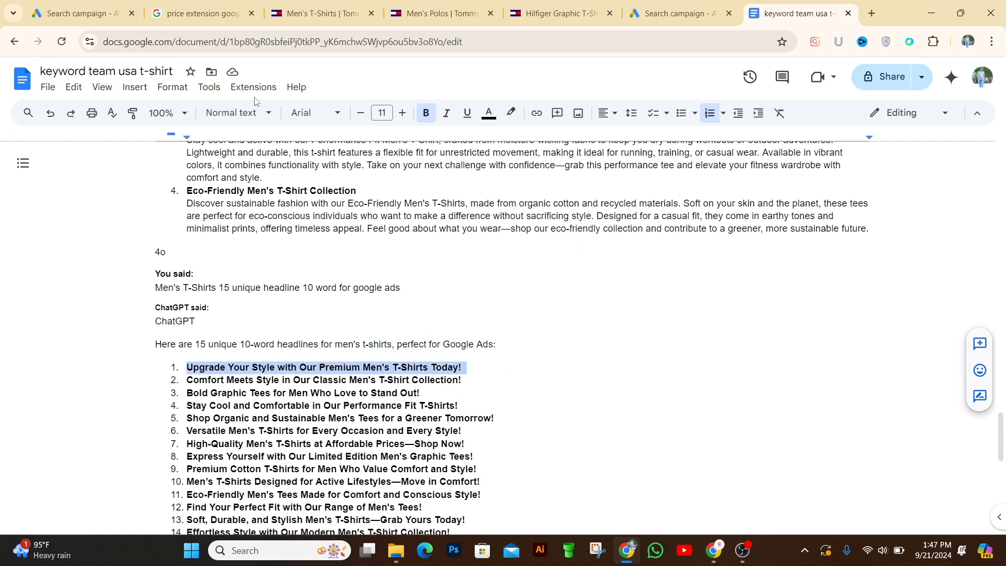
- Return to the Google Ads price form, paste the headline as the first price asset's description, and shorten it to "Upgrade Your Style"
click(84, 13)
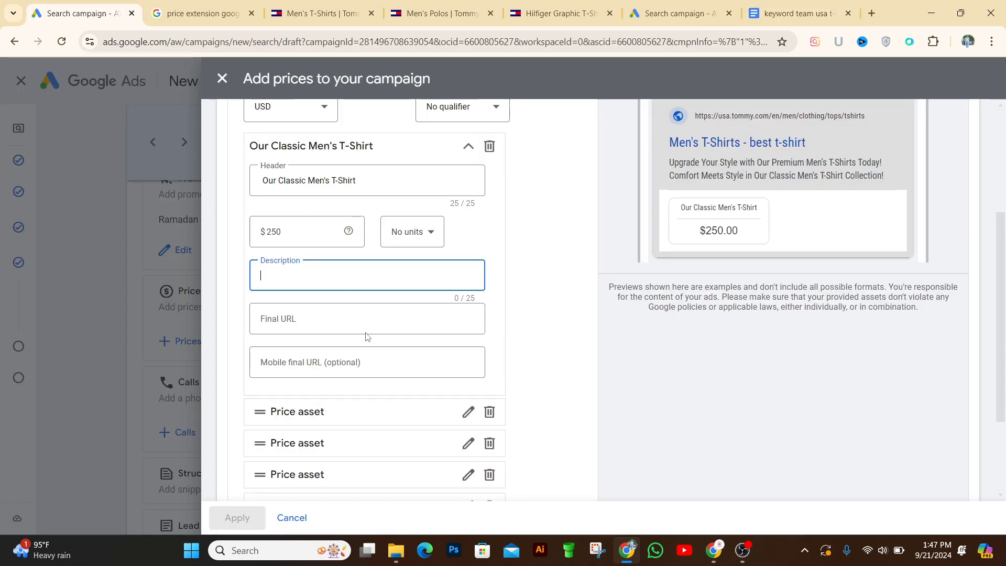
right_click(307, 276)
click(361, 142)
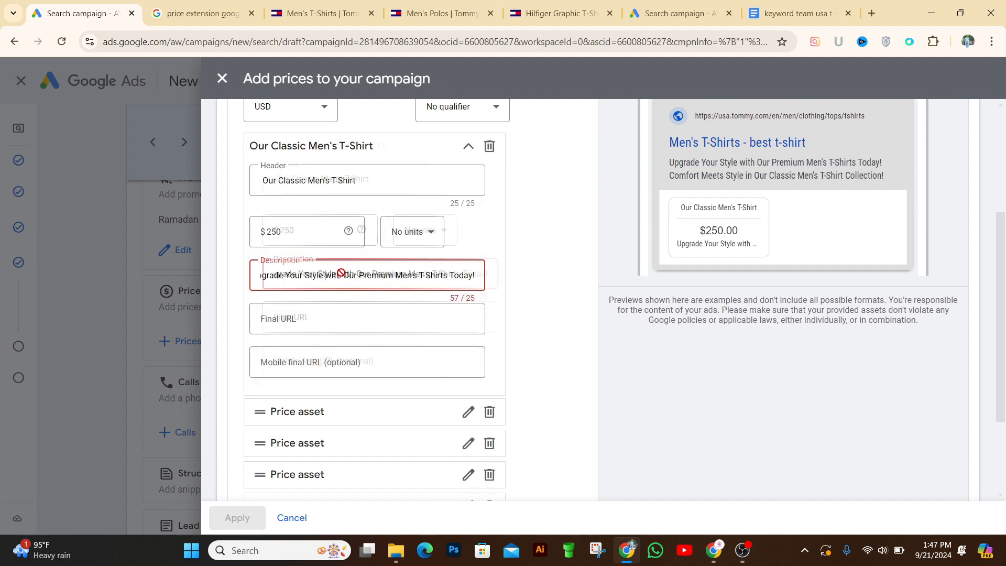
drag(360, 275, 395, 275)
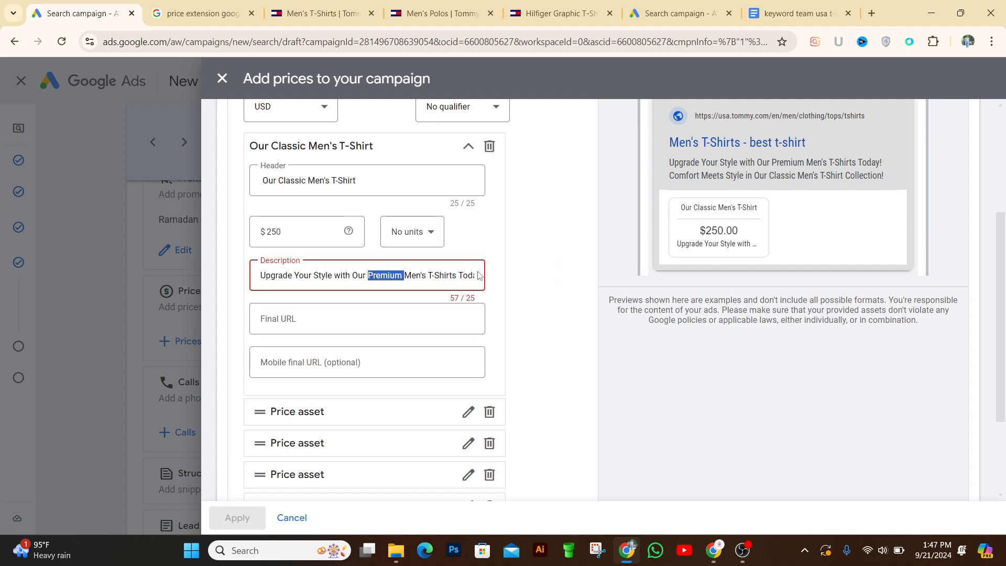
double_click(472, 277)
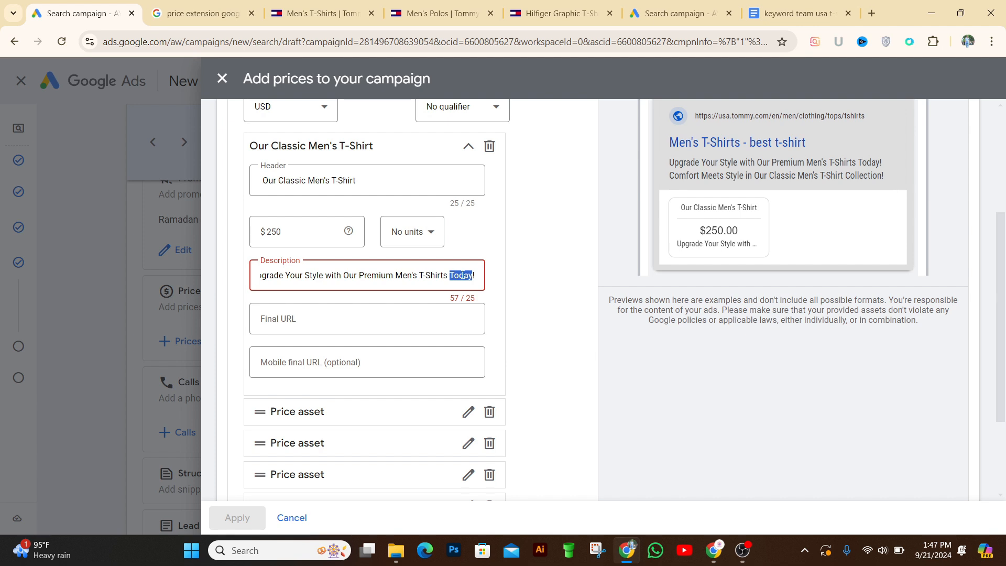
key(BackSpace)
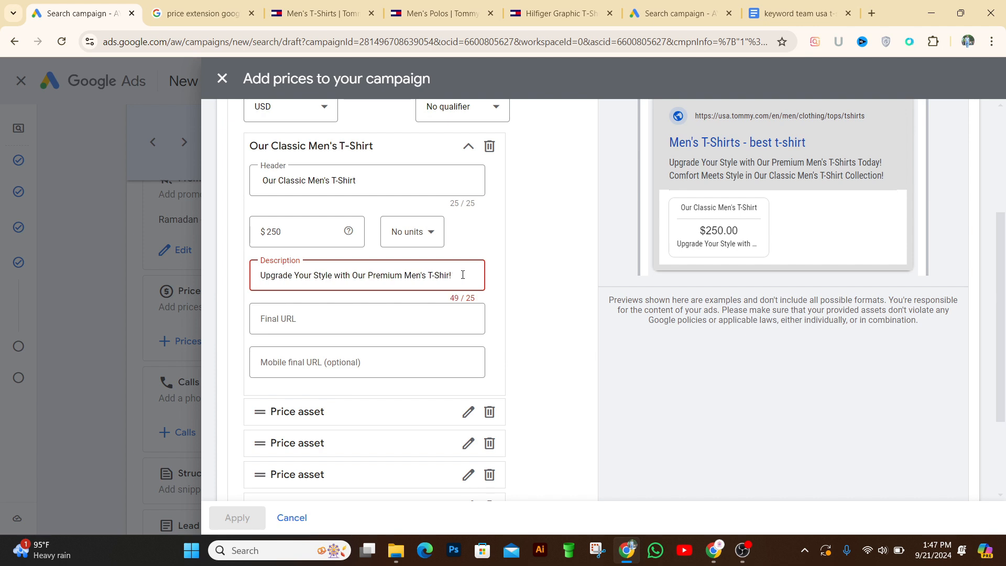
key(BackSpace)
key(BackSpace)
key(BackSpace)
key(BackSpace)
key(BackSpace)
key(BackSpace)
key(BackSpace)
click(448, 278)
key(BackSpace)
key(BackSpace)
key(BackSpace)
key(BackSpace)
key(BackSpace)
key(BackSpace)
key(BackSpace)
key(BackSpace)
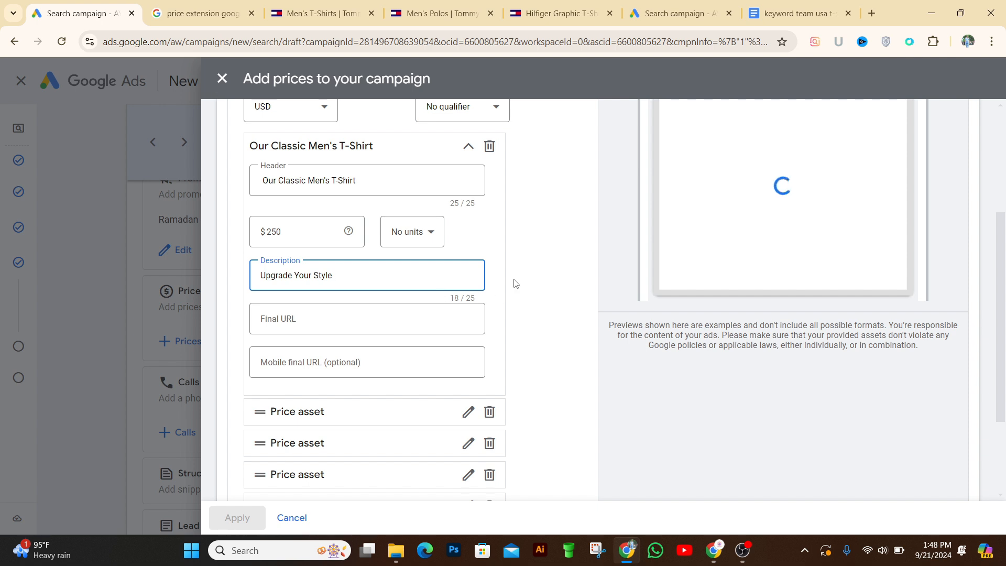
click(498, 285)
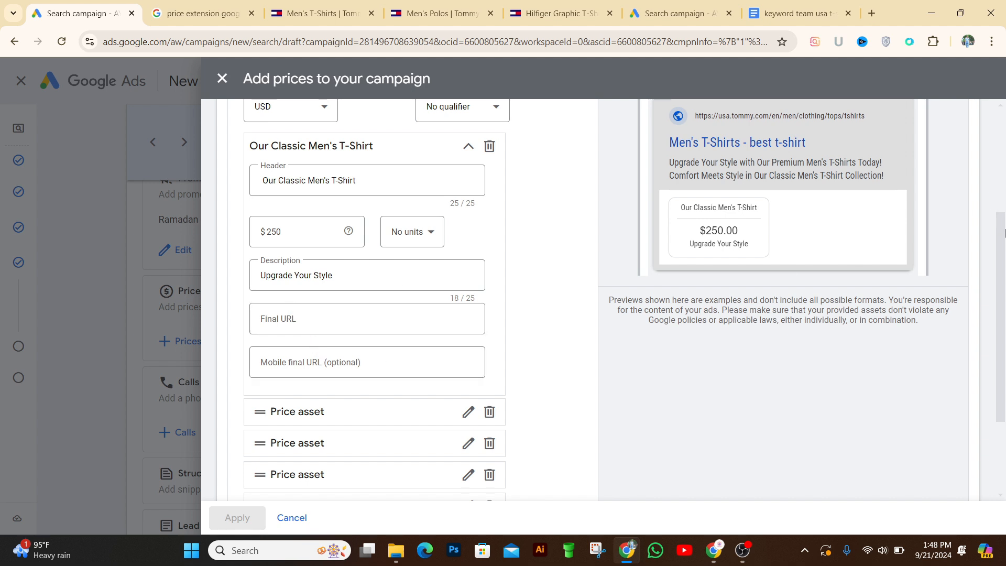
- Copy the URL of the Tommy Hilfiger Men's Polos page and paste it as the first price asset's final URL in Google Ads
drag(1004, 245, 1004, 284)
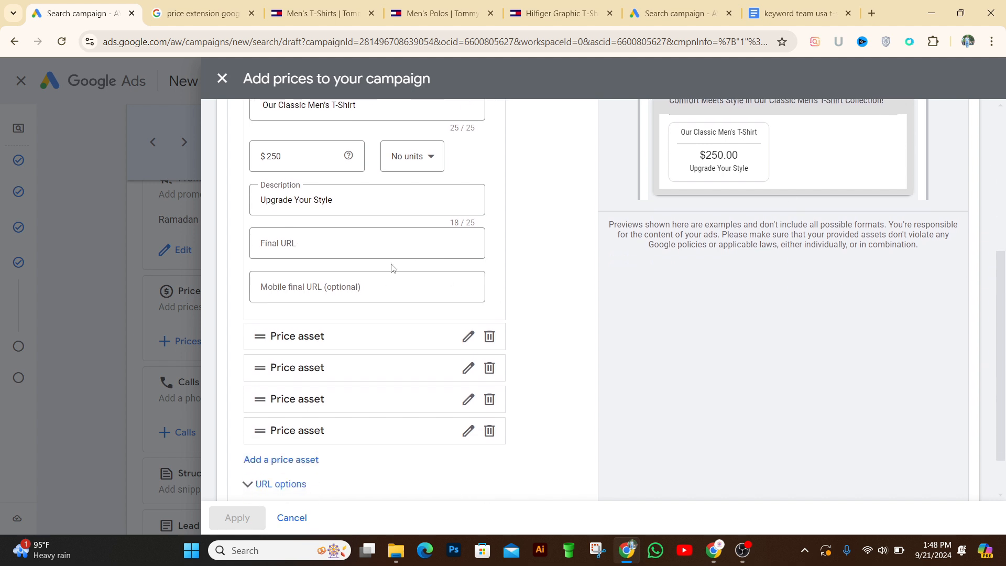
click(316, 242)
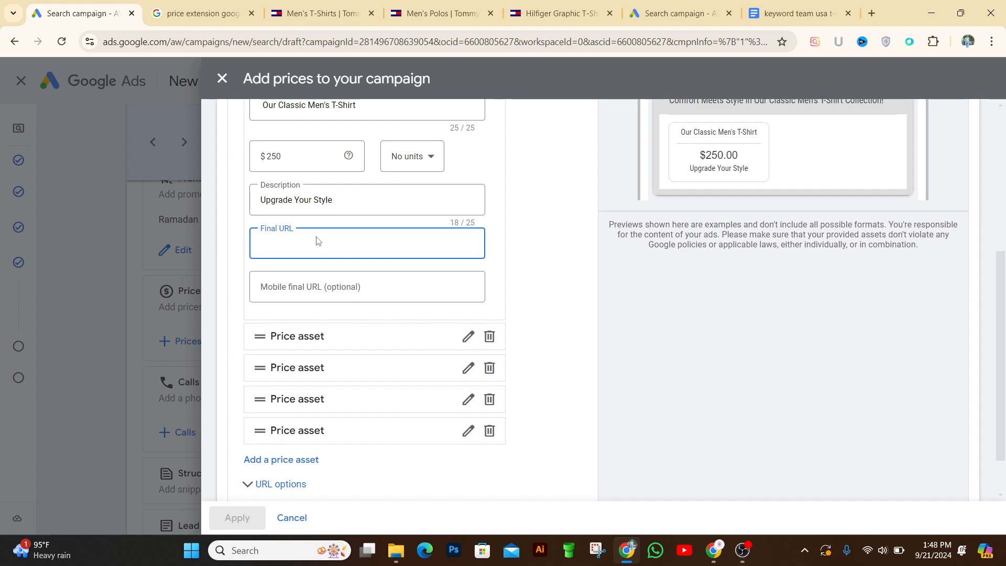
click(417, 18)
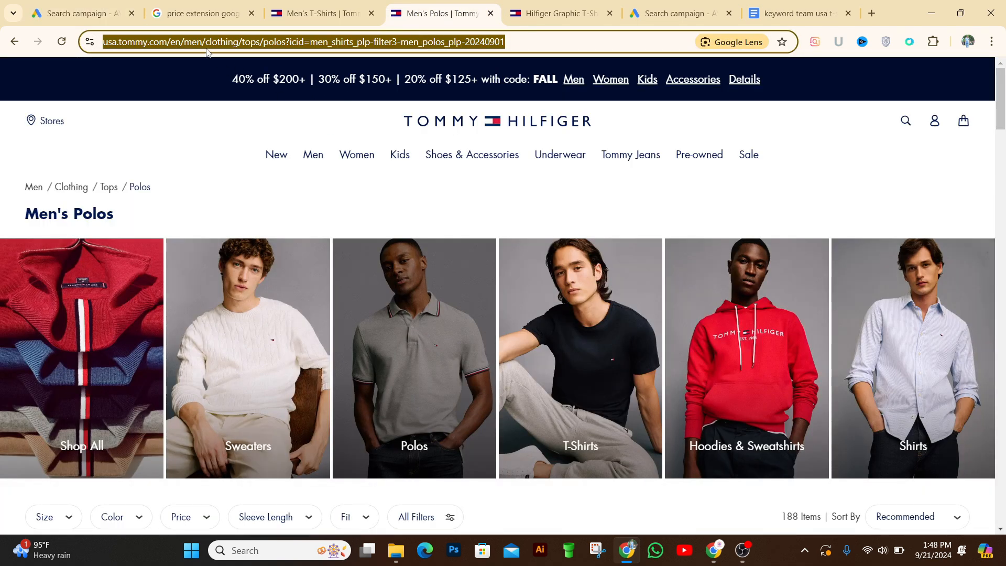
click(84, 4)
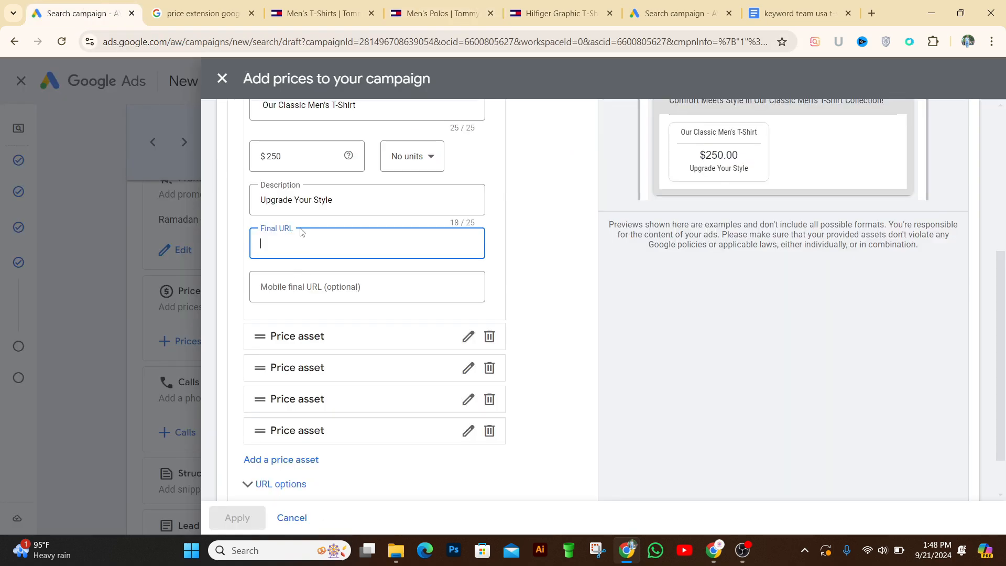
key(ctrl+v)
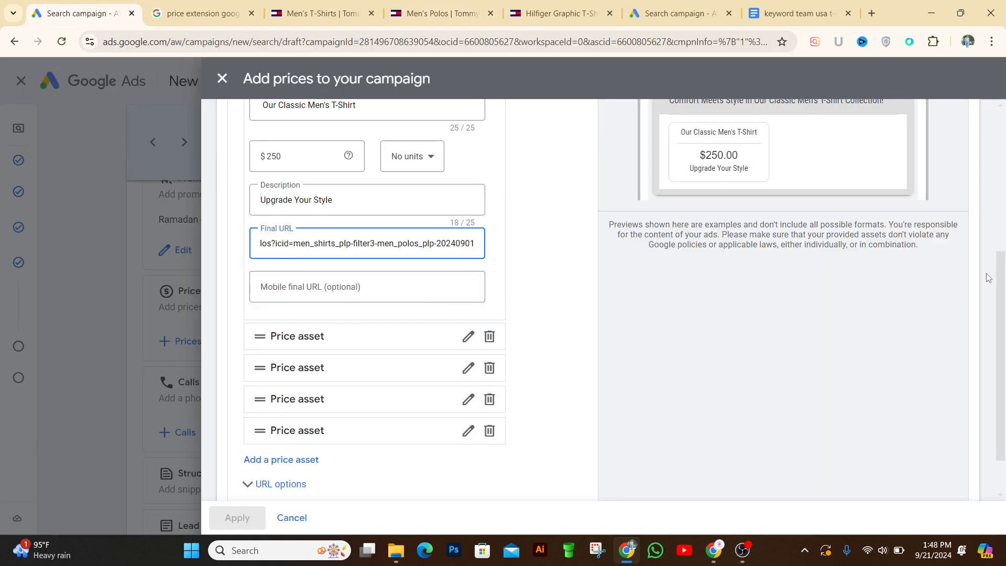
- Try to save the price assets with only the first one filled in and its mobile final URL left empty
mouse_move(1000, 277)
mouse_down()
mouse_move(1000, 308)
mouse_move(996, 292)
mouse_up()
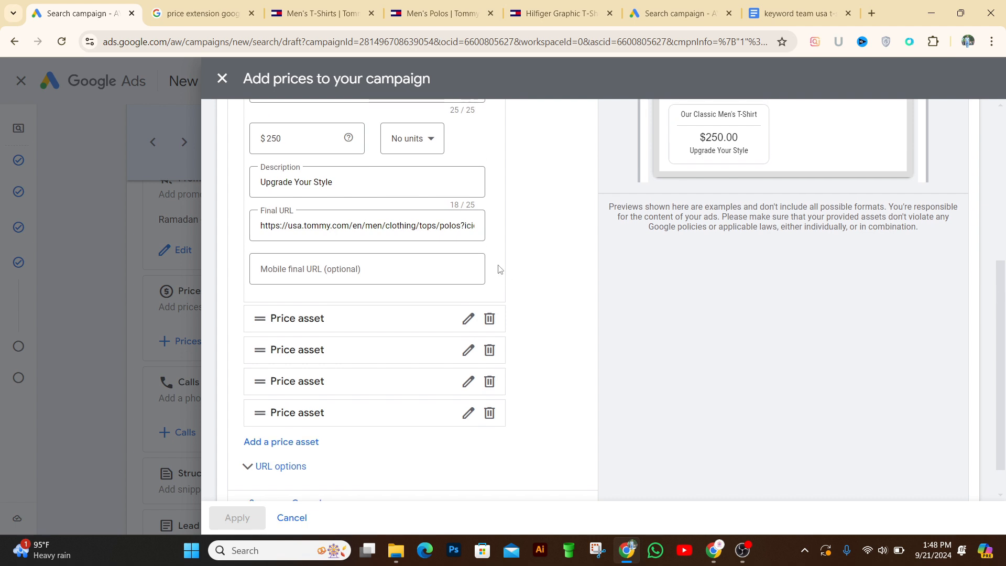
click(401, 268)
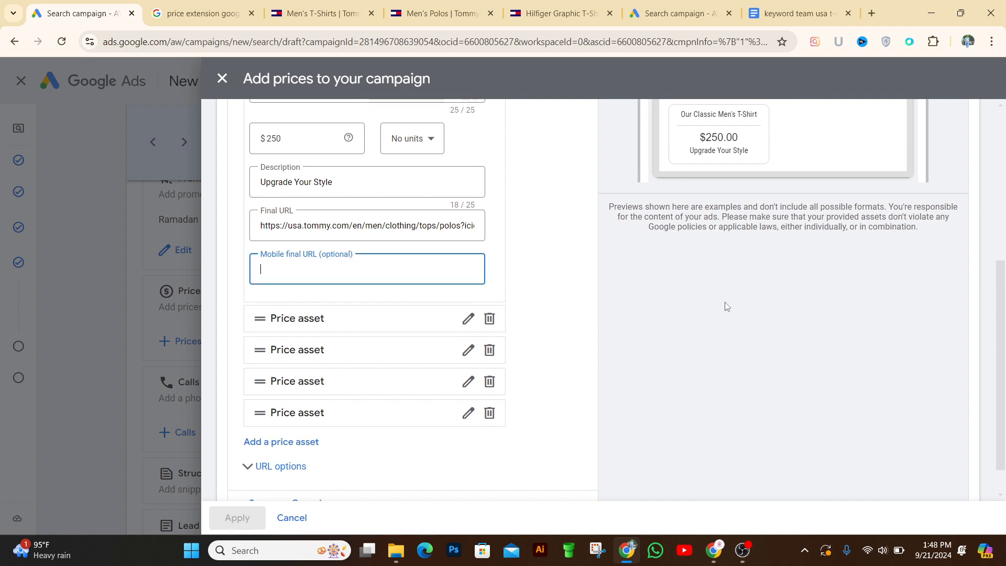
drag(1005, 329, 1004, 364)
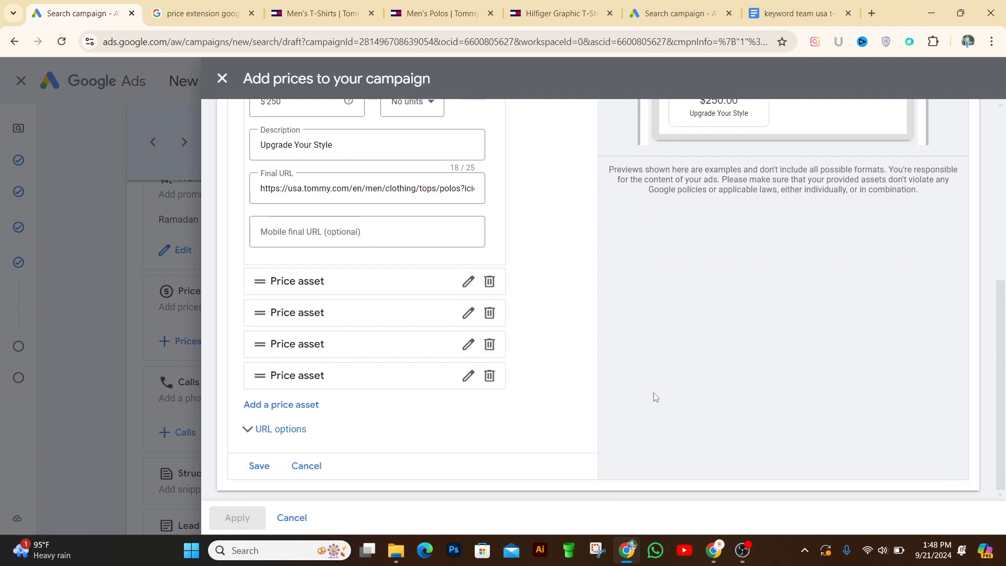
click(264, 468)
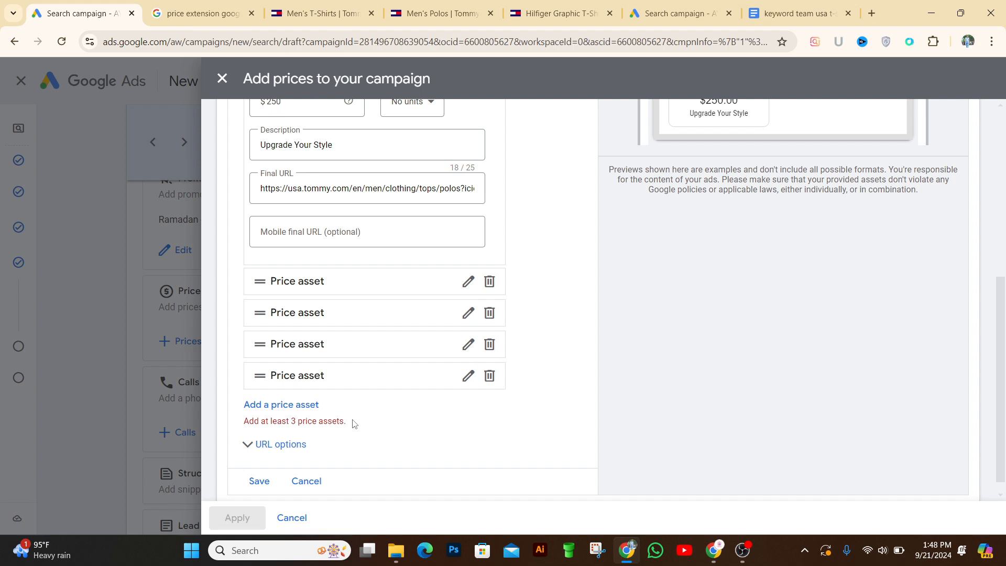
- Expand the second price asset below "Our Classic Men's T-Shirt" and open its header for editing
drag(1000, 378, 1005, 287)
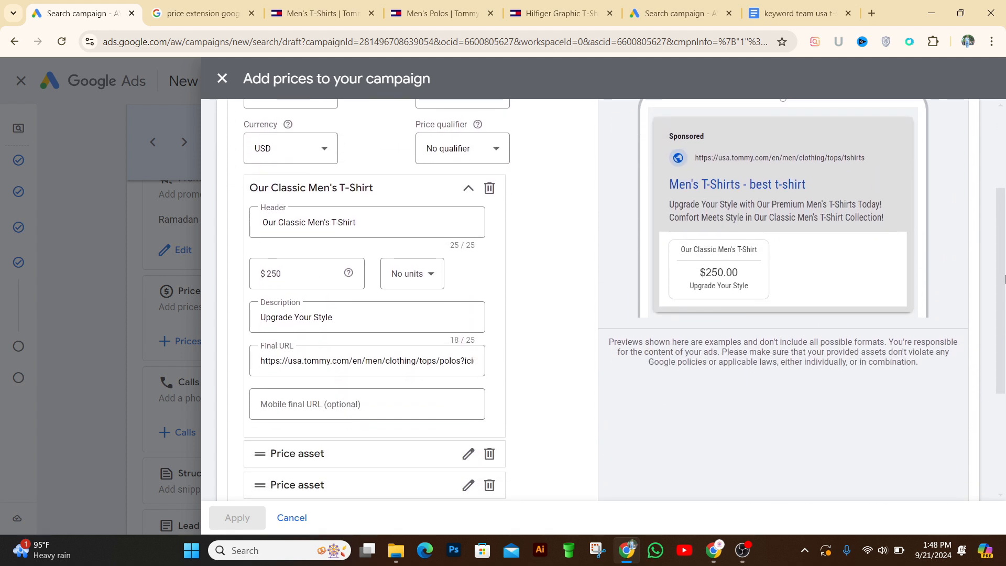
scroll(449, 419, down, 1)
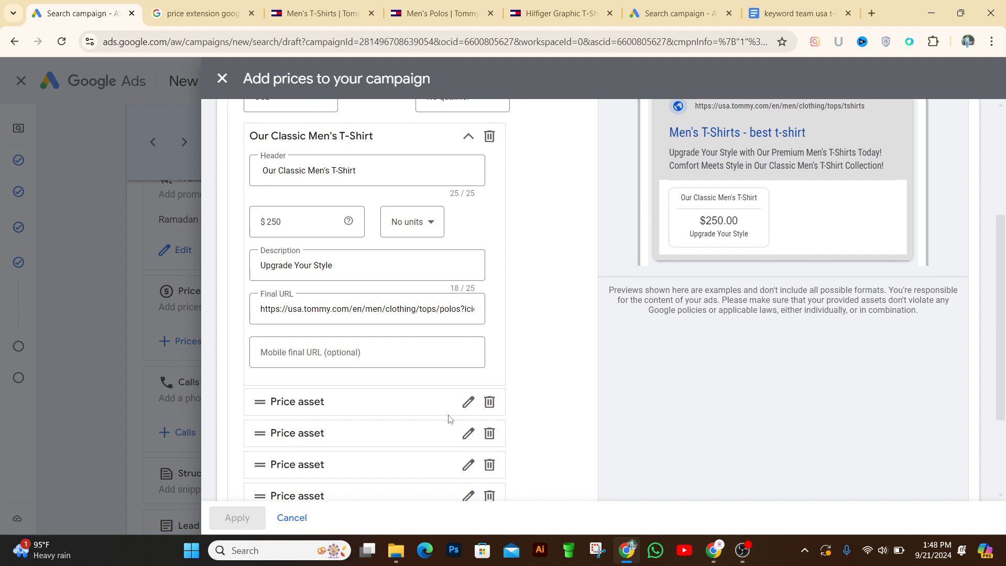
click(309, 409)
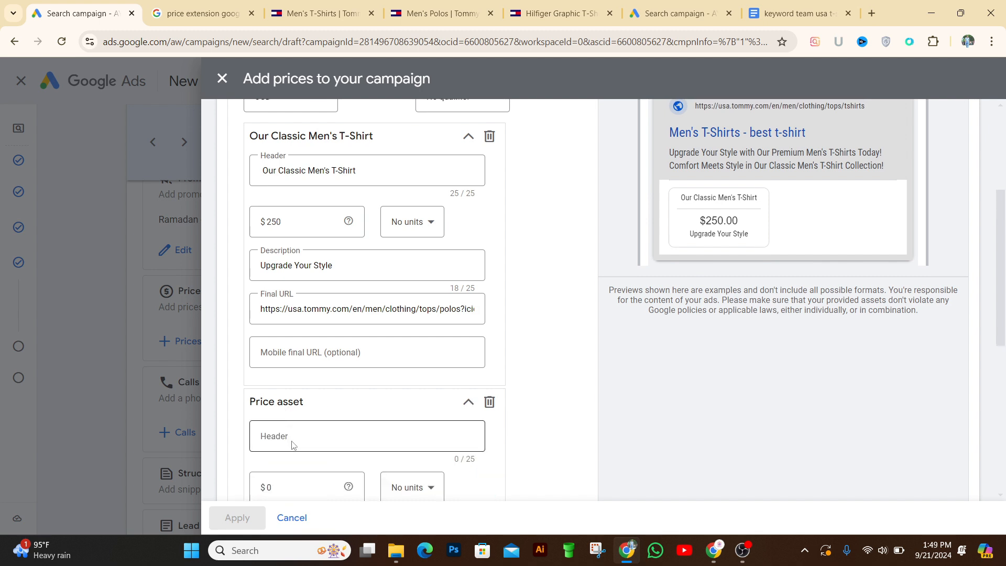
drag(1005, 290, 1005, 233)
scroll(1005, 233, down, 3)
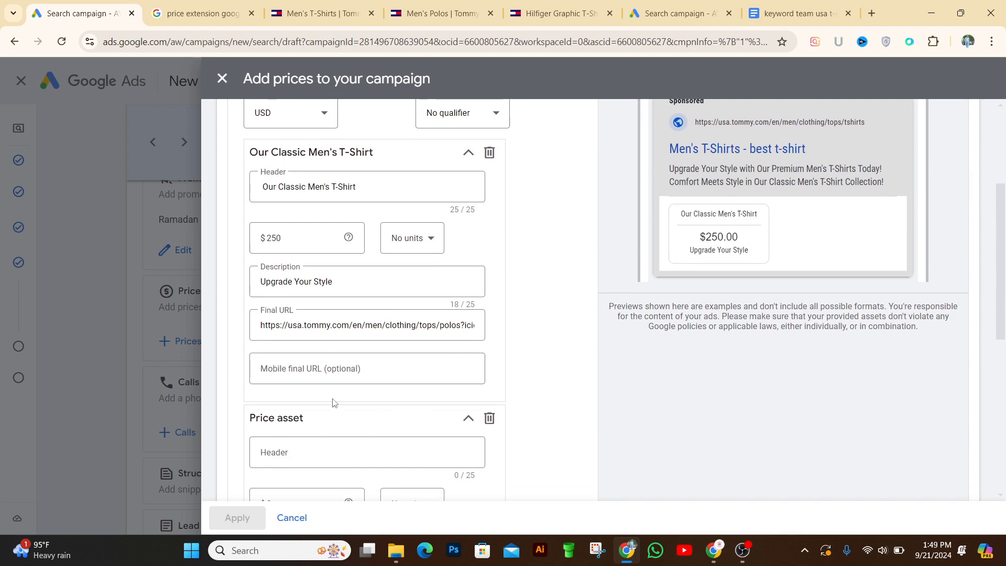
click(289, 454)
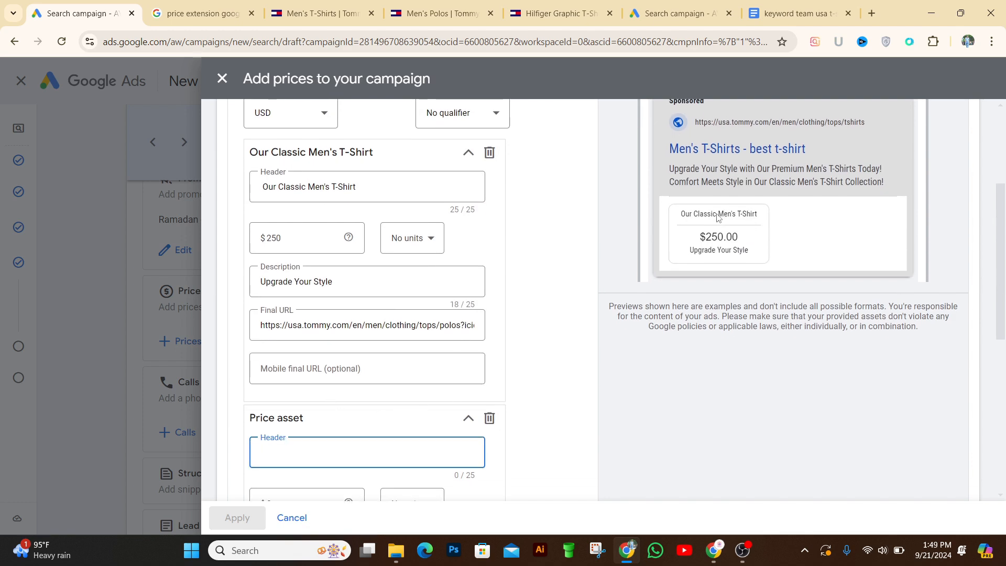
- Copy "Value Comfort and Style" from the ninth headline in the "keyword team usa t-shirt" Google Docs document and return to the price form
click(802, 13)
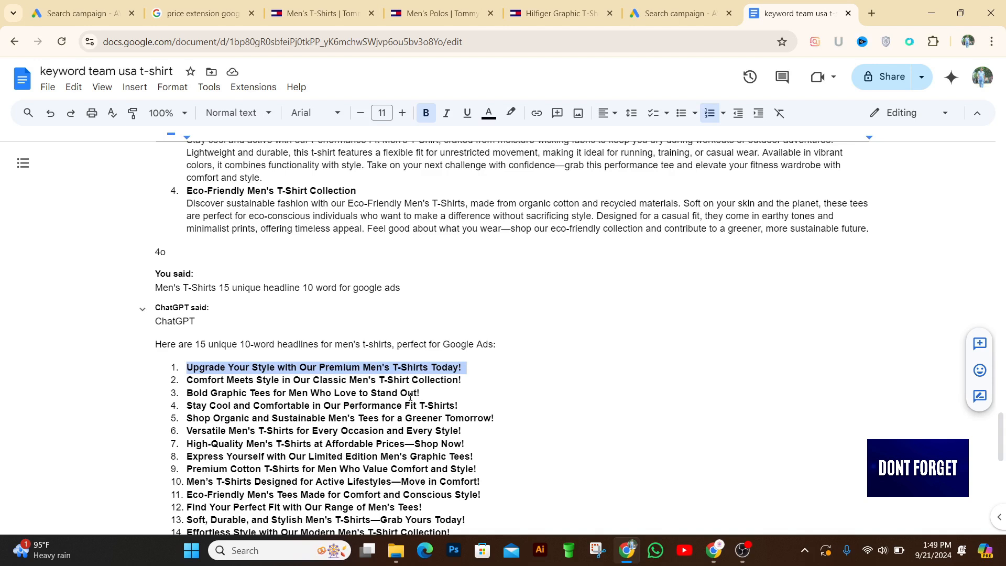
click(412, 431)
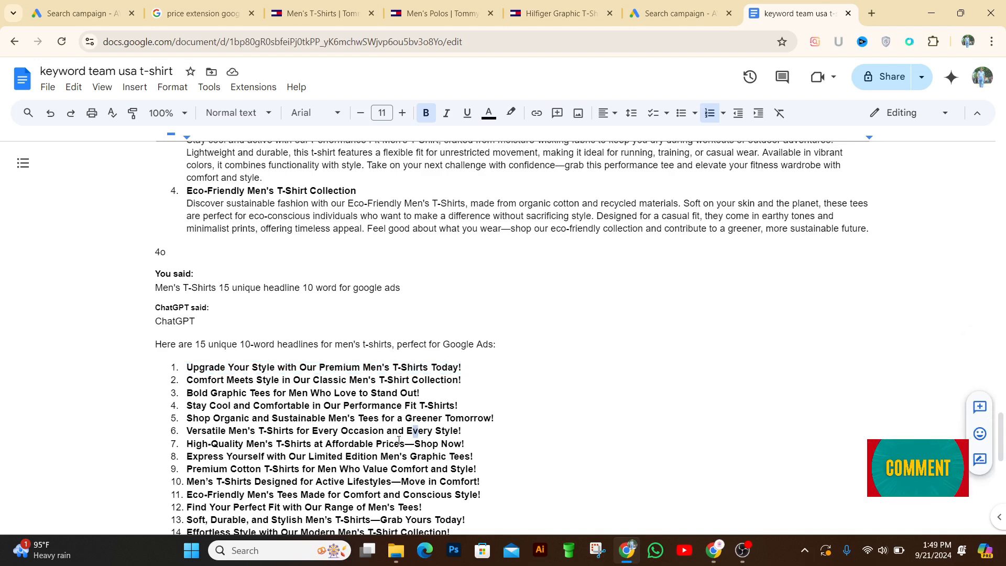
click(455, 408)
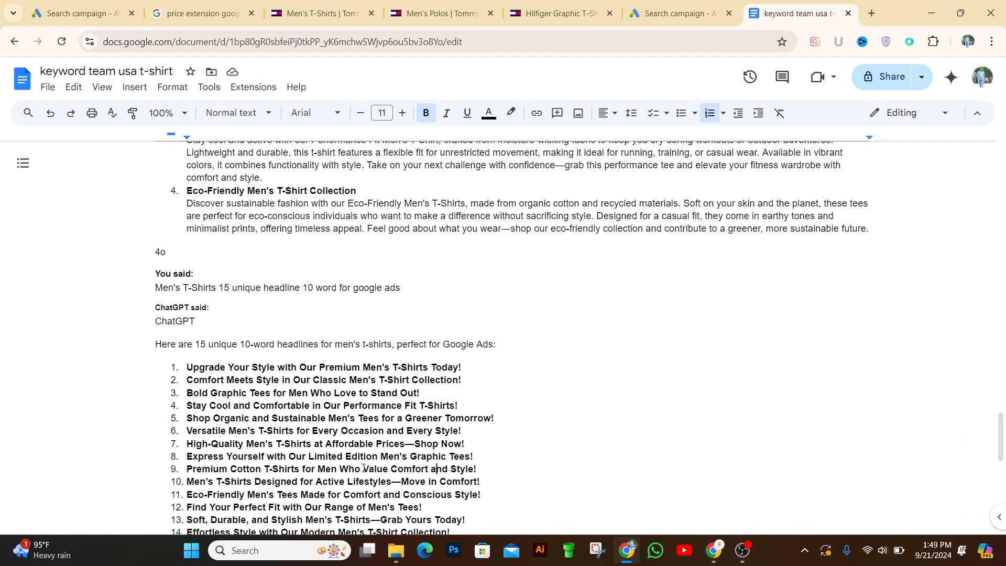
drag(364, 468, 475, 469)
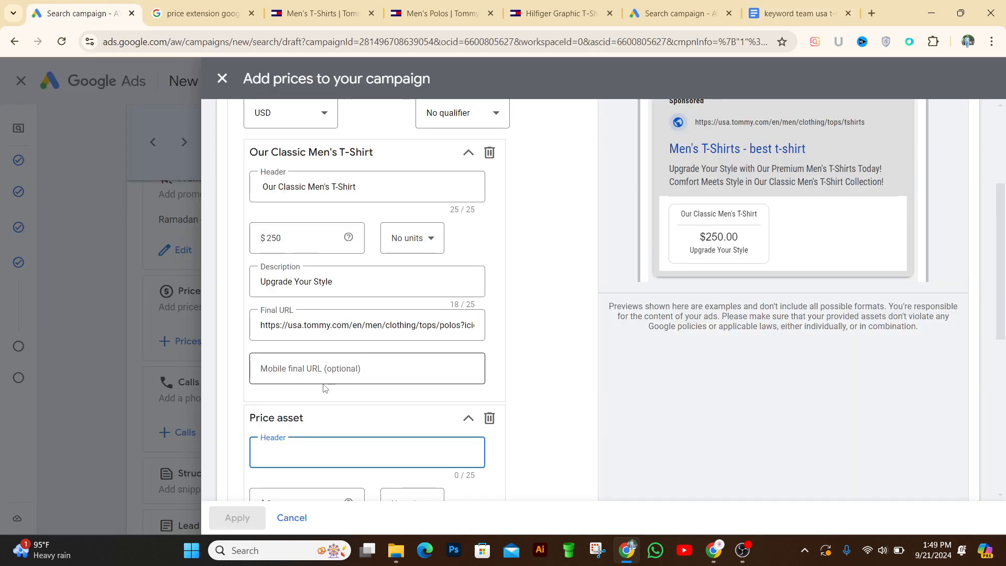
- Enter "Value Comfort and Style" as the second price asset's header and set its price to $300
text(Value Comfort and Style)
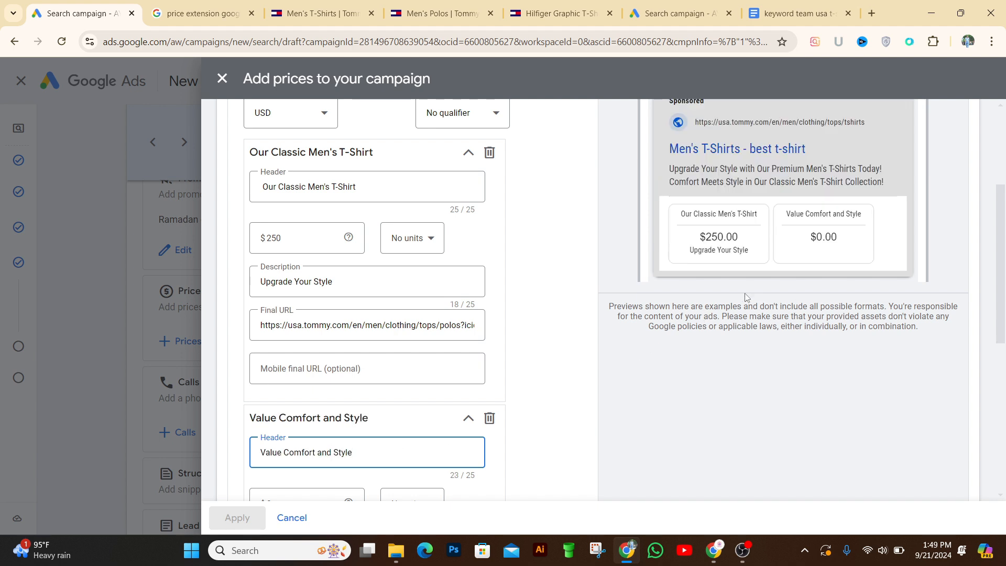
scroll(703, 348, down, 4)
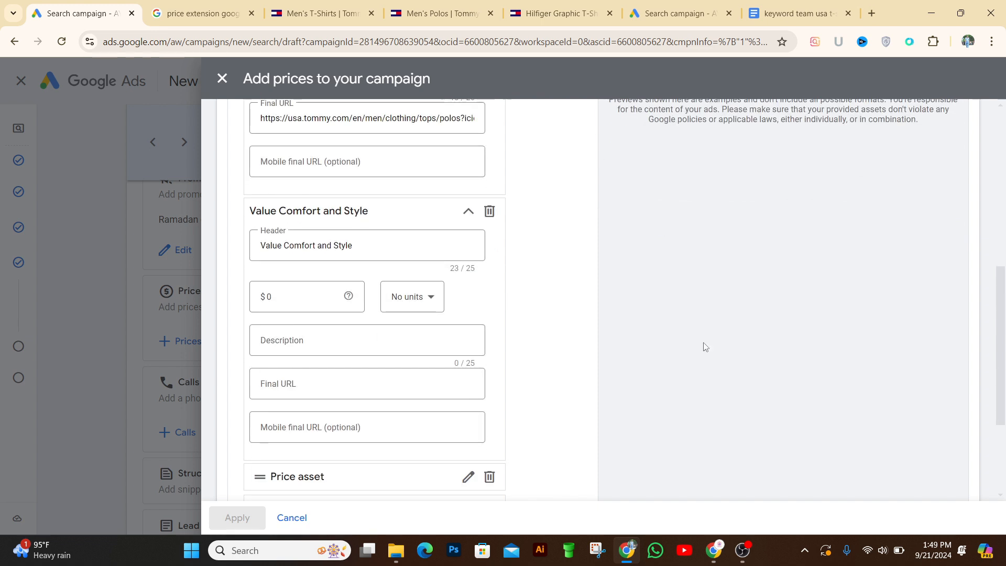
click(321, 294)
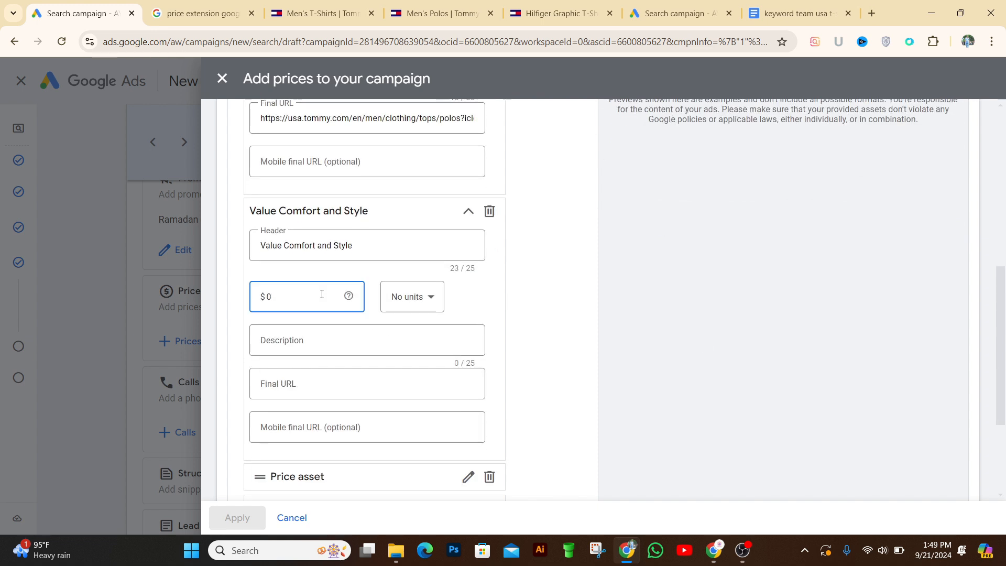
text(3,000)
key(BackSpace)
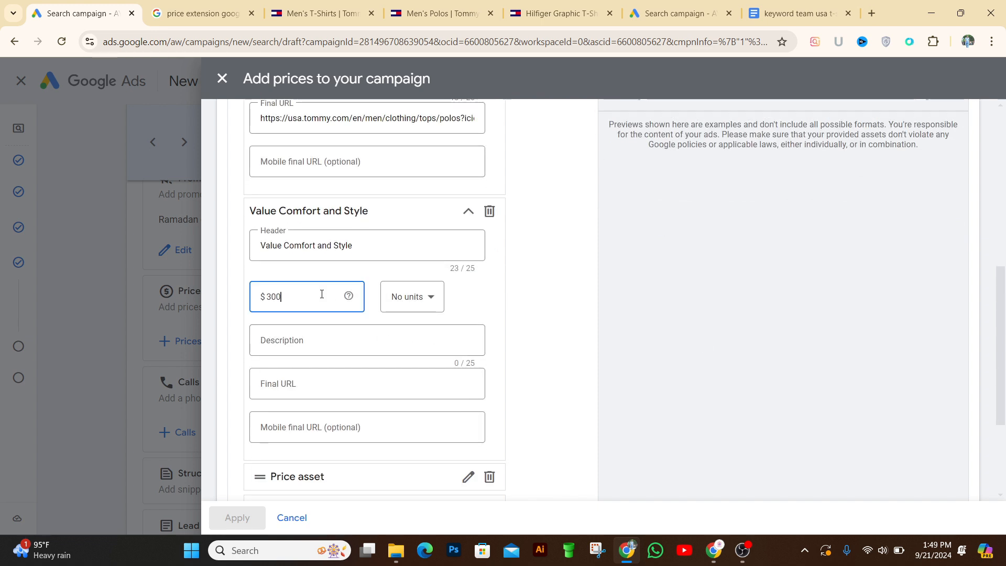
- Copy "Premium Cotton T-Shirts for Men" from the ninth headline in the "keyword team usa t-shirt" document for the second price asset's description
click(423, 338)
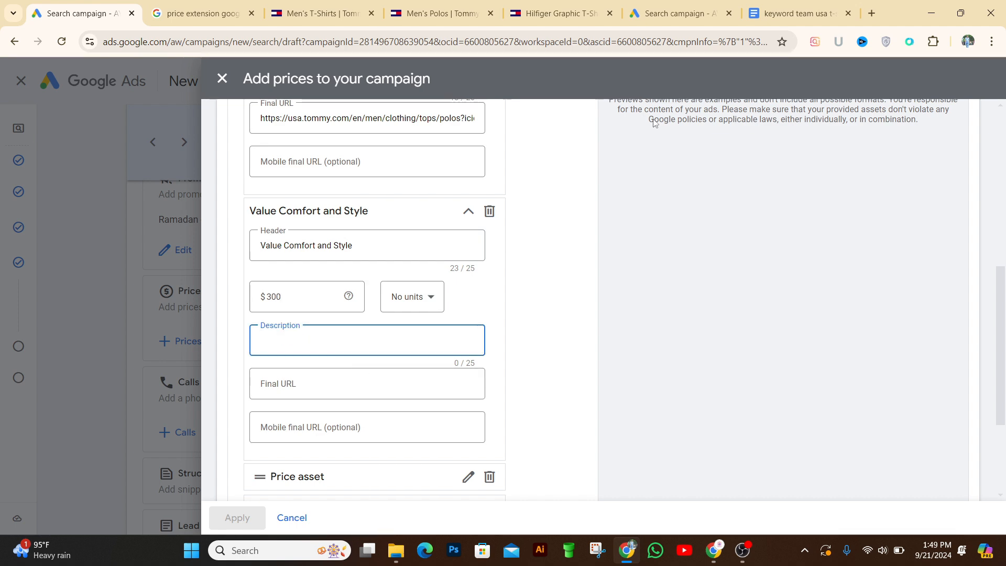
click(774, 21)
click(428, 380)
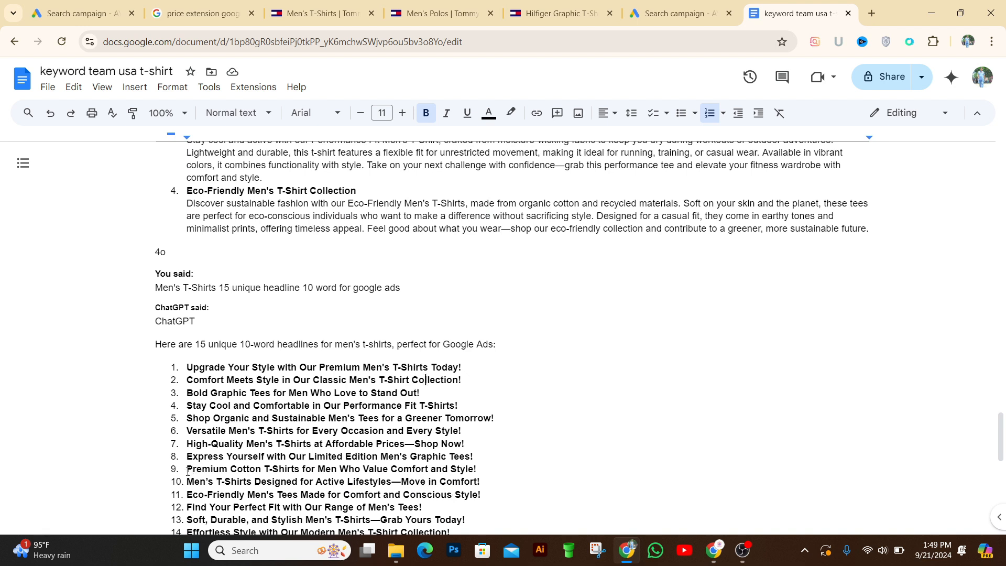
drag(186, 471, 337, 472)
key(ctrl+c)
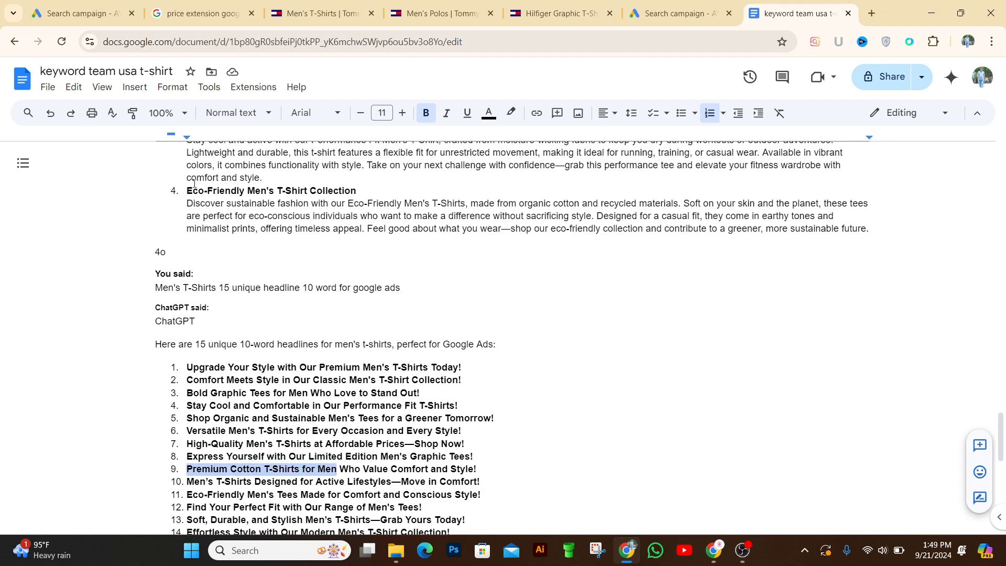
click(73, 13)
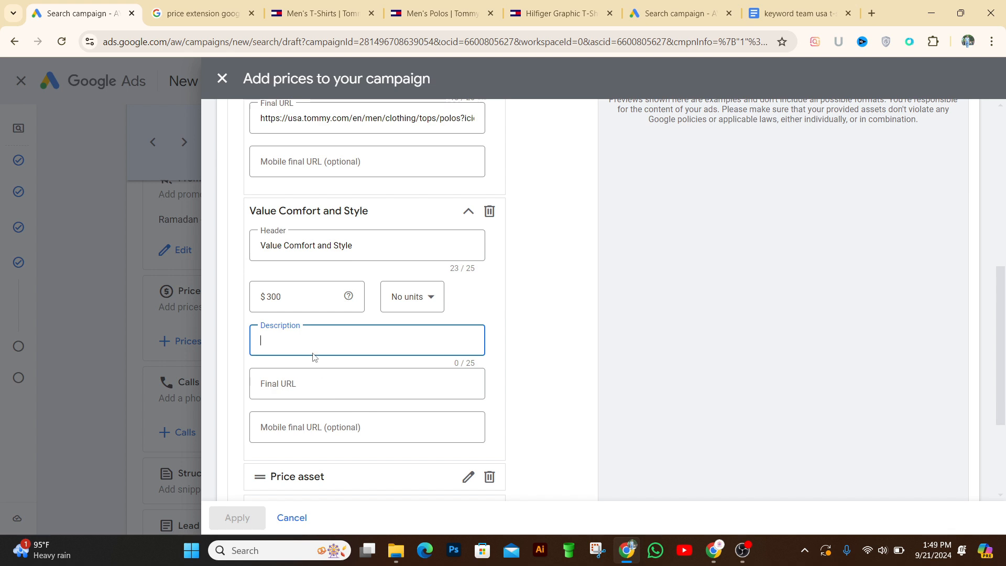
- Paste the copied text as the second price asset's description and shorten it to "Premium Cotton T-Shirts"
key(ctrl+v)
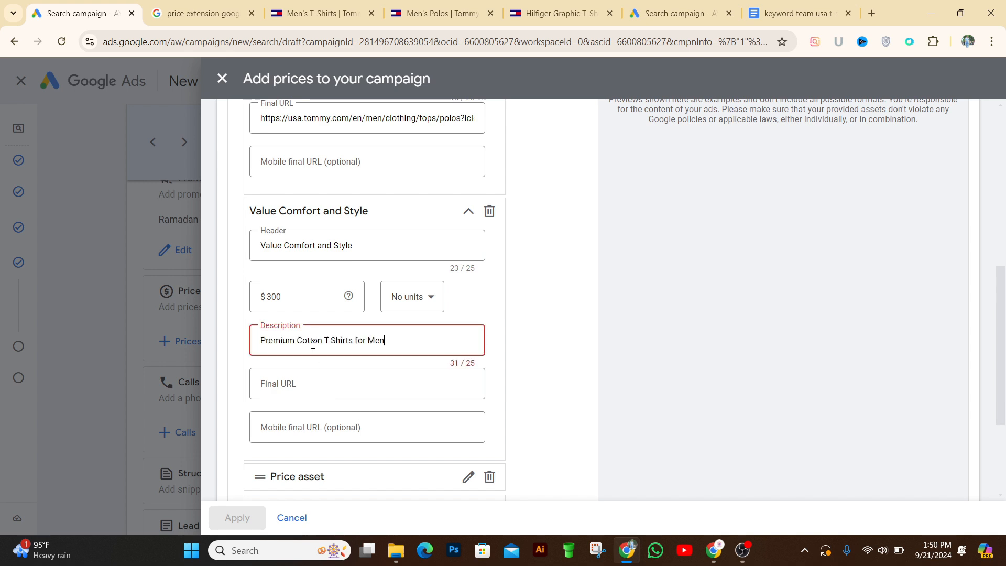
key(BackSpace)
key(BackSpace)
key(BackSpace)
key(BackSpace)
key(BackSpace)
key(BackSpace)
key(BackSpace)
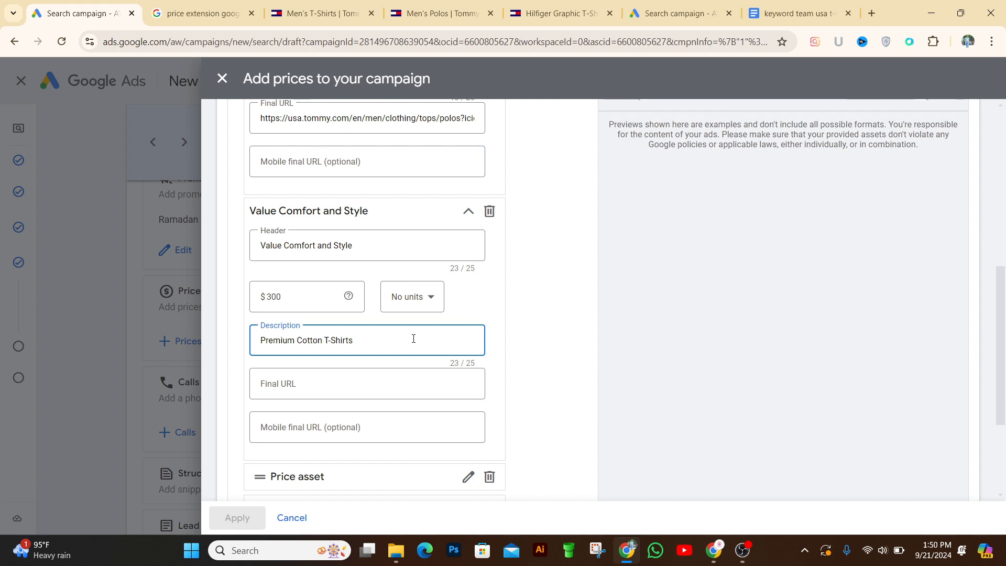
- Copy the URL of the Hilfiger Graphic T-Shirt product page and paste it as the second price asset's final URL
click(322, 384)
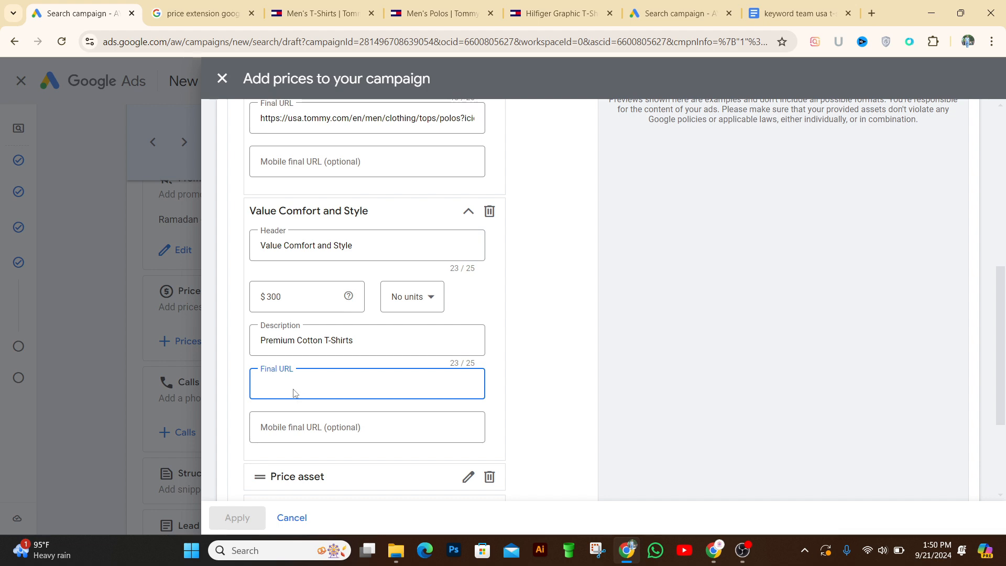
click(440, 10)
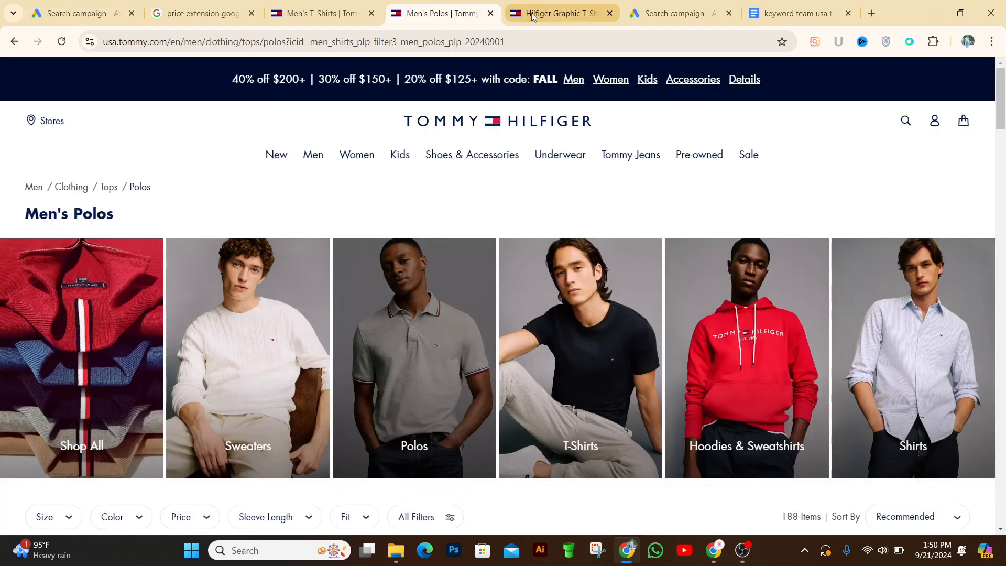
click(556, 13)
click(126, 42)
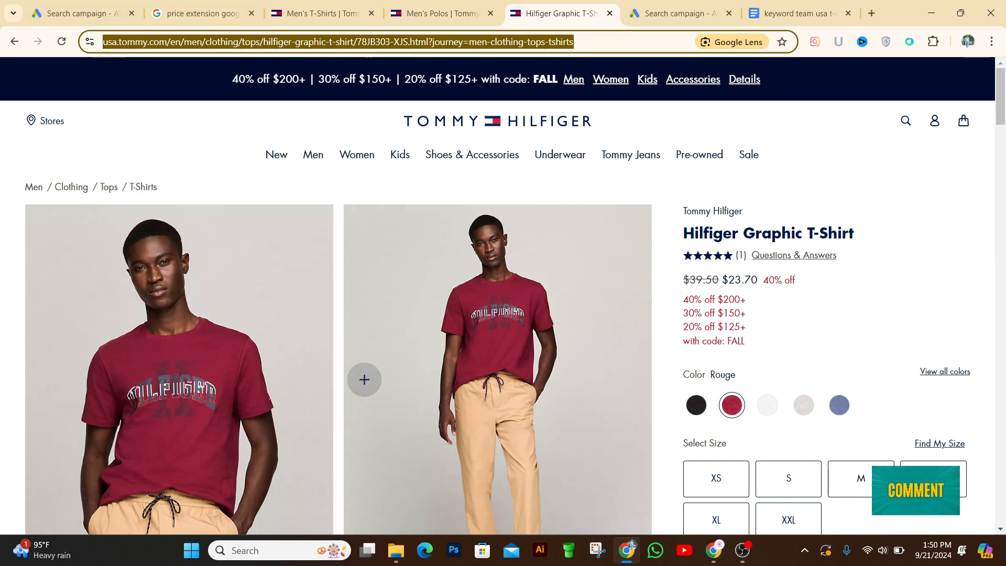
click(96, 5)
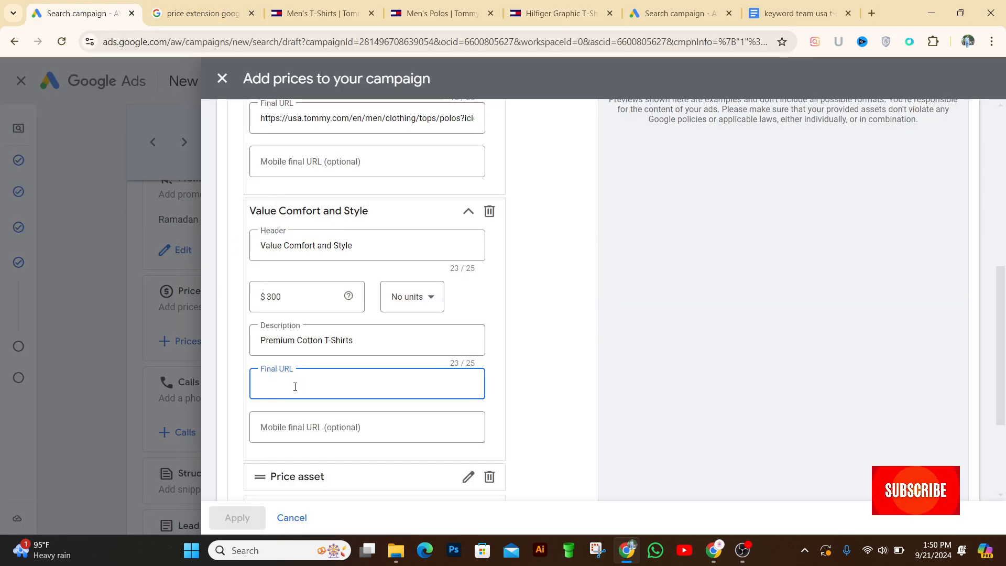
key(ctrl+v)
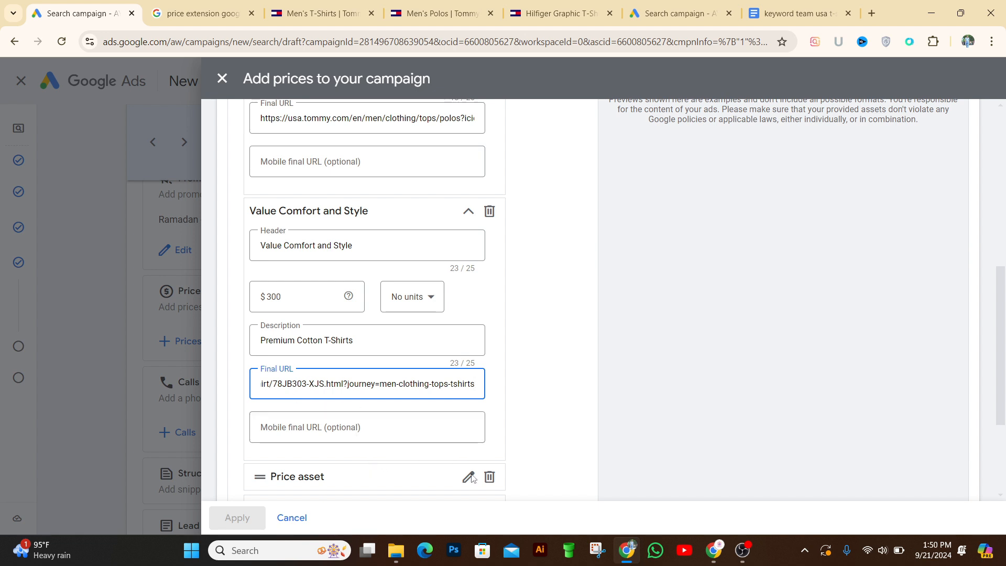
- Expand the third price asset below "Value Comfort and Style" and open its header for editing
scroll(449, 370, down, 3)
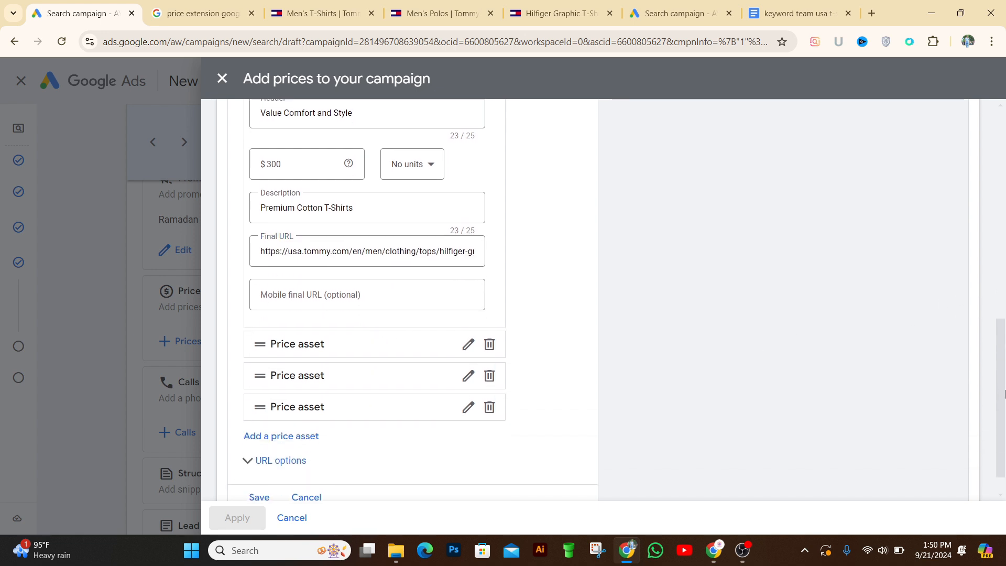
click(327, 343)
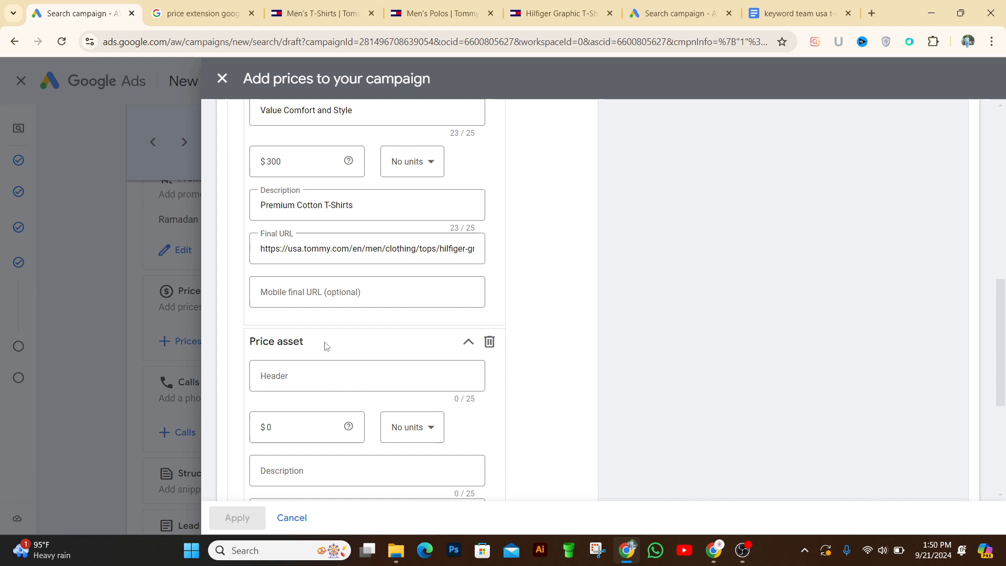
click(295, 373)
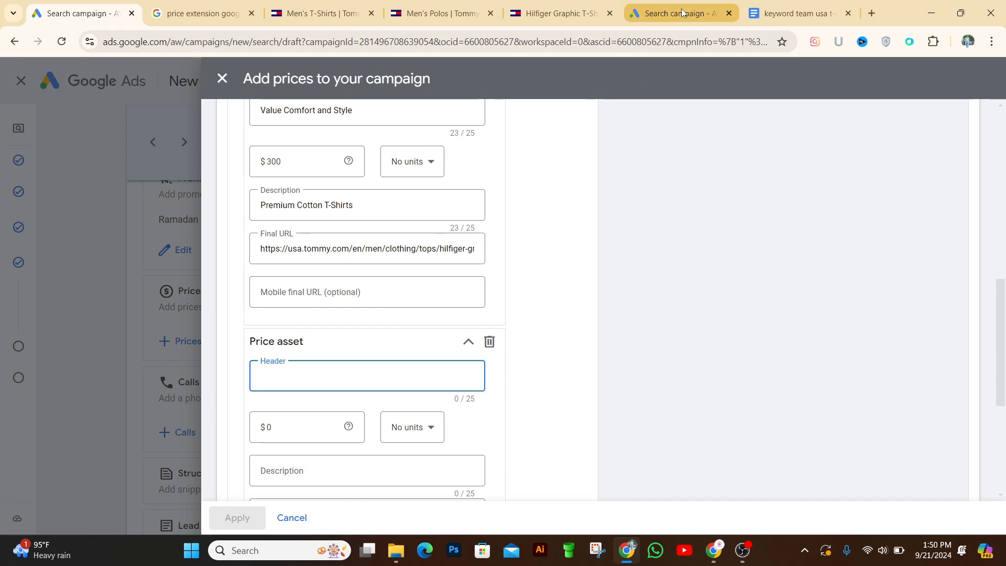
- Copy "Comfort and Conscious Style" from the eleventh headline in the Google Docs document and return to the price form
click(705, 11)
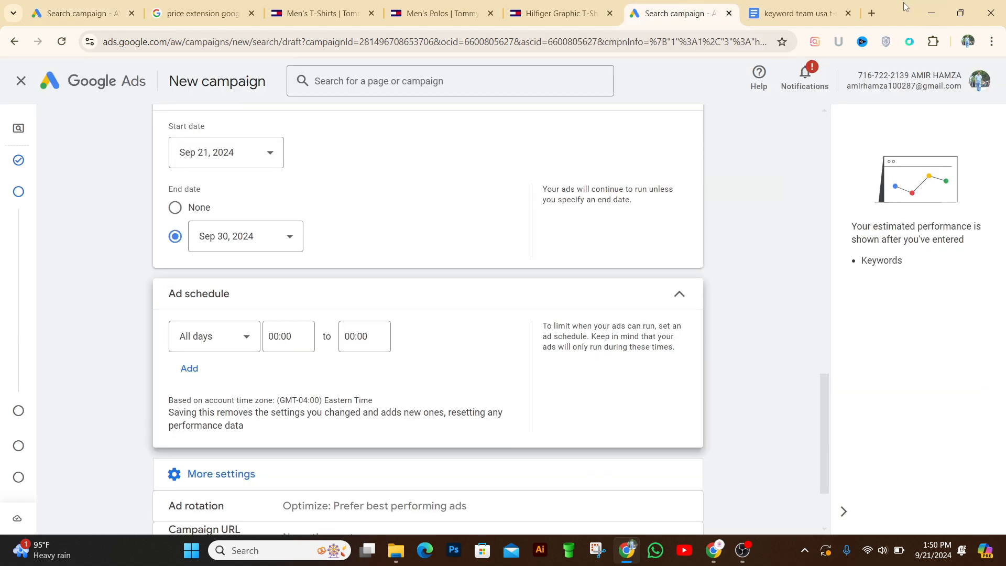
click(784, 14)
drag(360, 393, 363, 393)
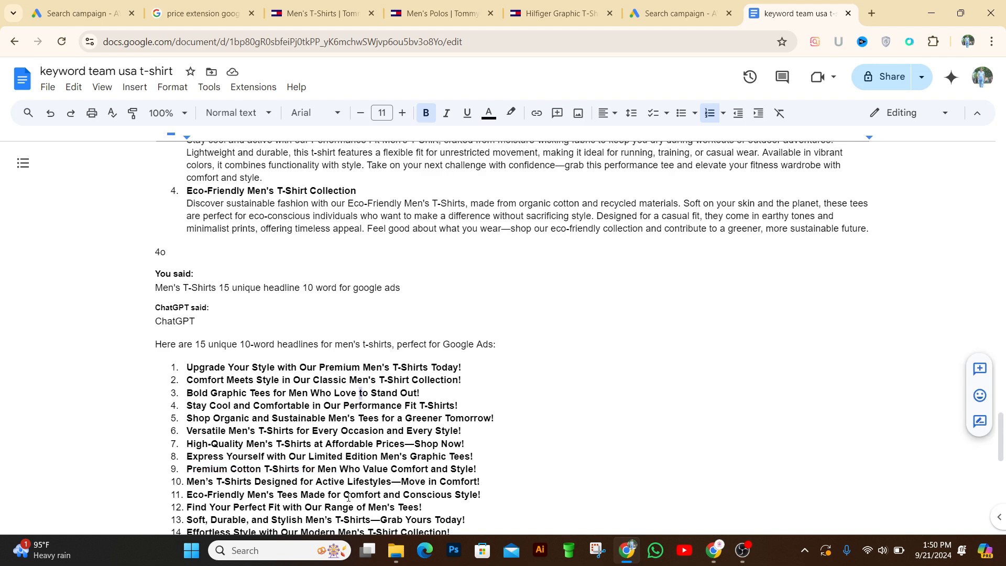
drag(346, 495, 480, 501)
key(ctrl+c)
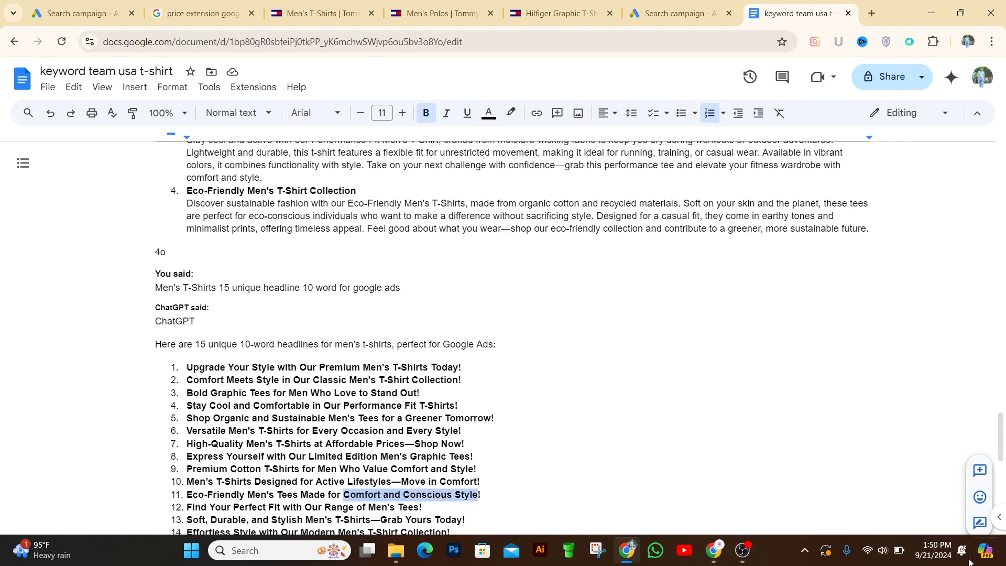
click(73, 14)
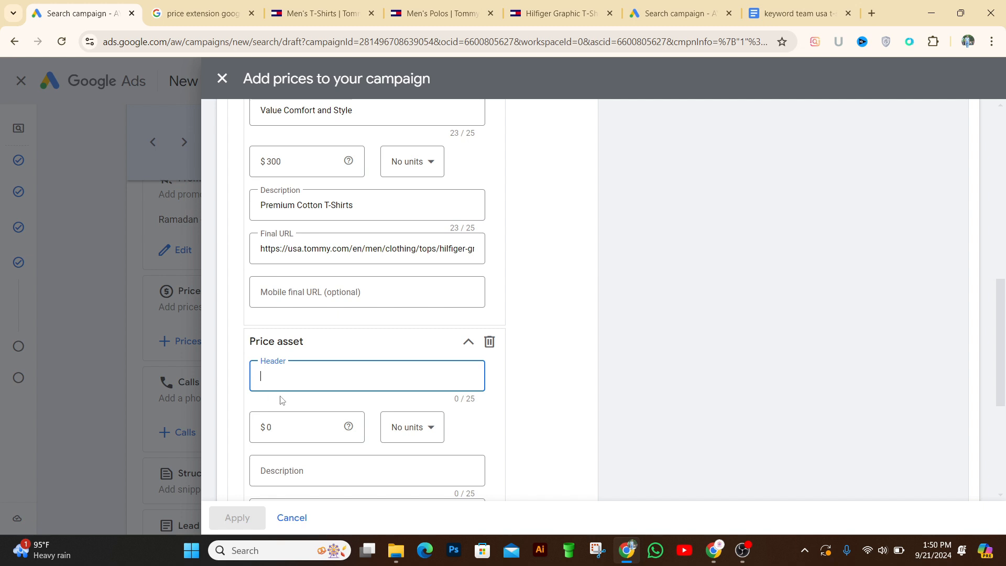
- Paste the copied text as the third price asset's header and shorten it to "Comfort and Conscious"
key(ctrl+v)
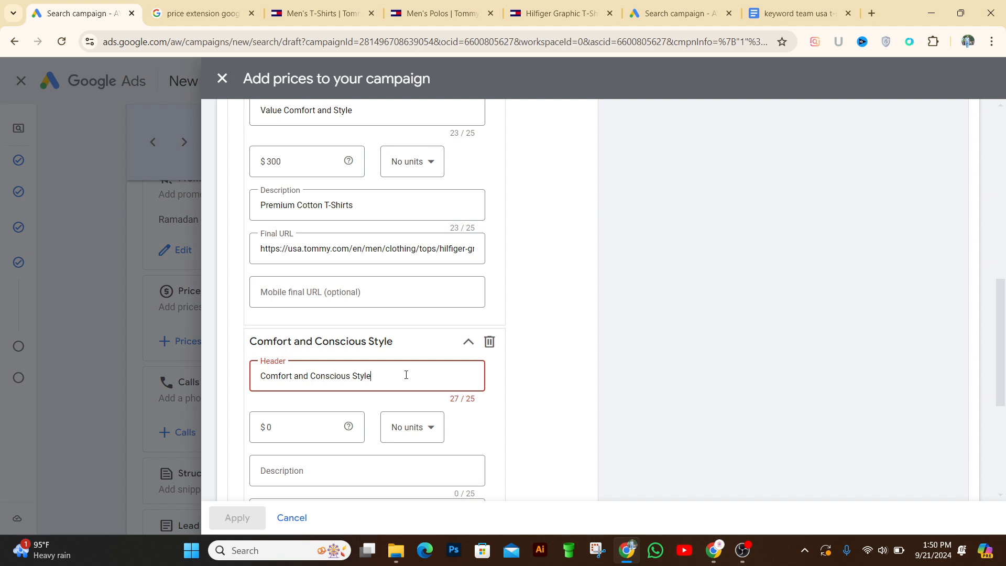
key(BackSpace)
key(BackSpace)
key(BackSpace)
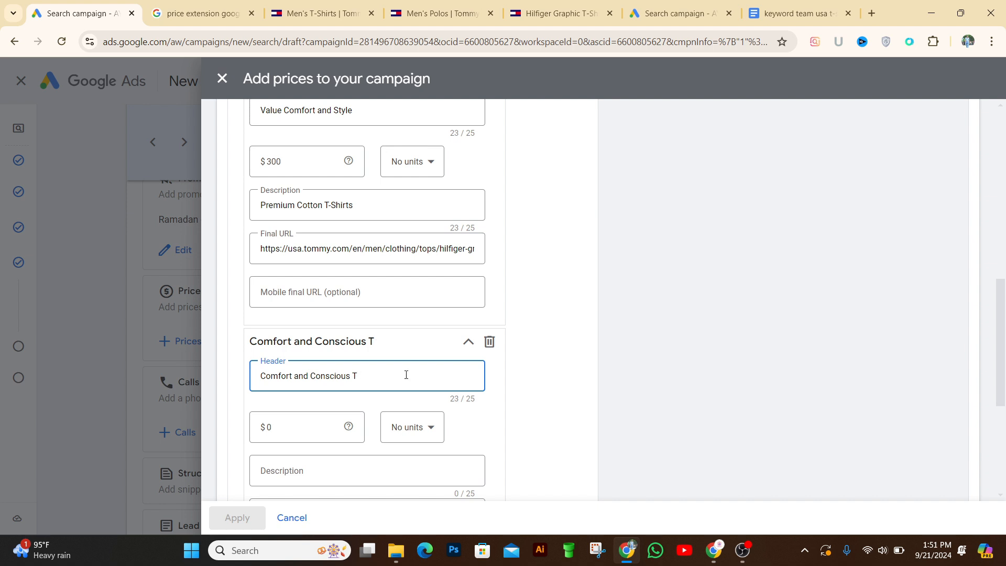
key(BackSpace)
key(BackSpace)
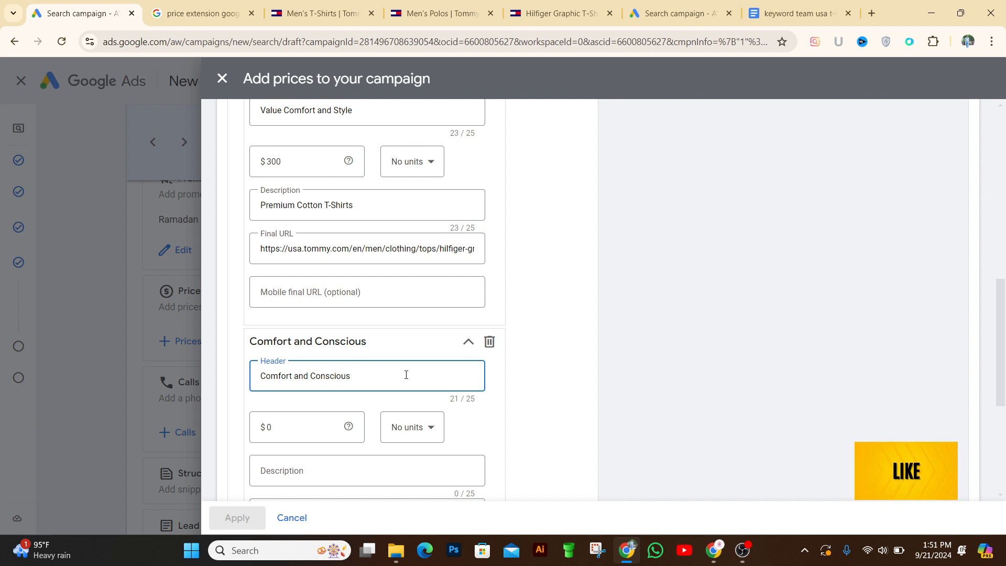
text(S)
key(BackSpace)
key(BackSpace)
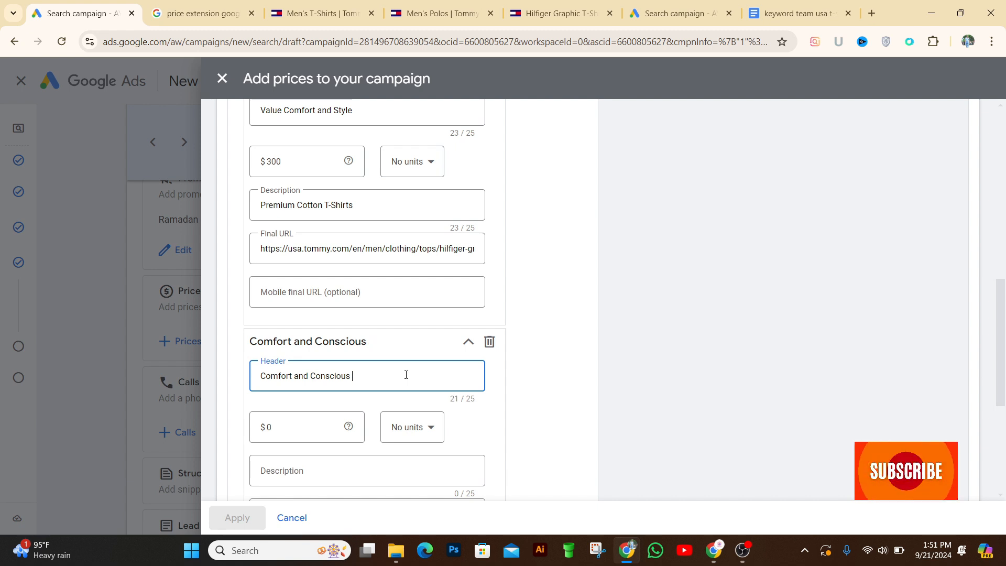
- Set the price of the "Comfort and Conscious" price asset to $400
click(297, 429)
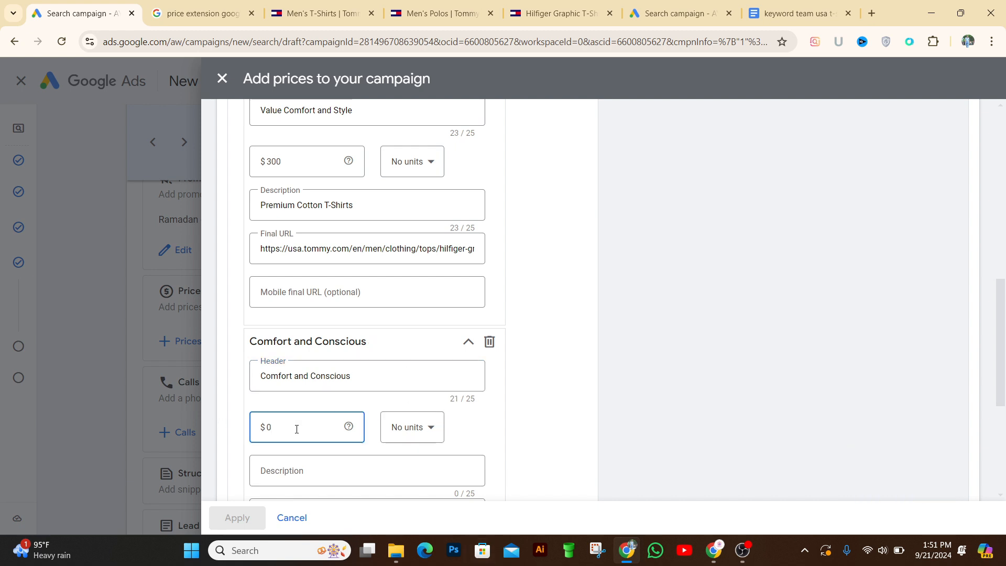
text(400)
click(485, 442)
- Copy "Our Range of Men's Tees!" from the twelfth headline in the Google Docs document and paste it as the third price asset's description
click(366, 474)
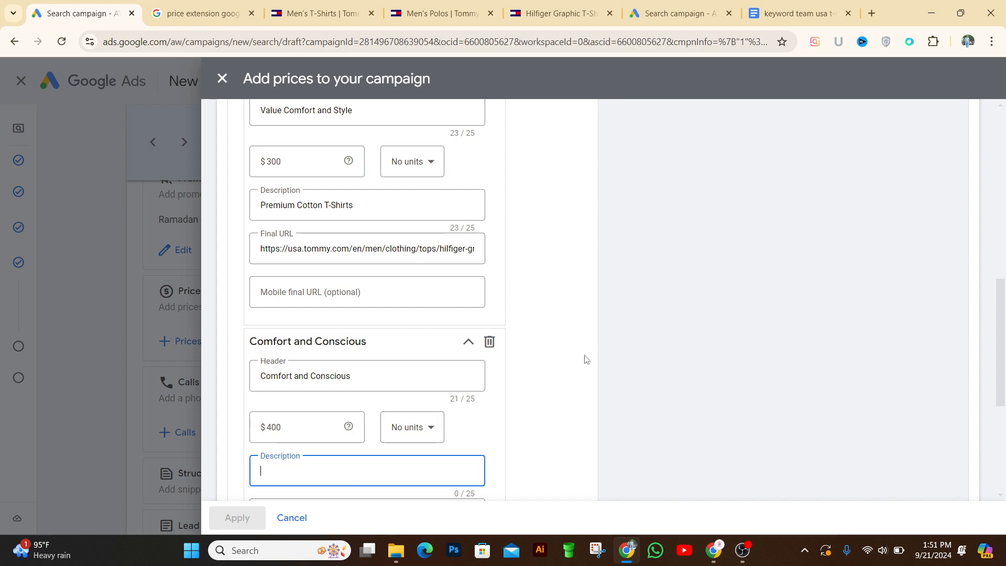
click(768, 14)
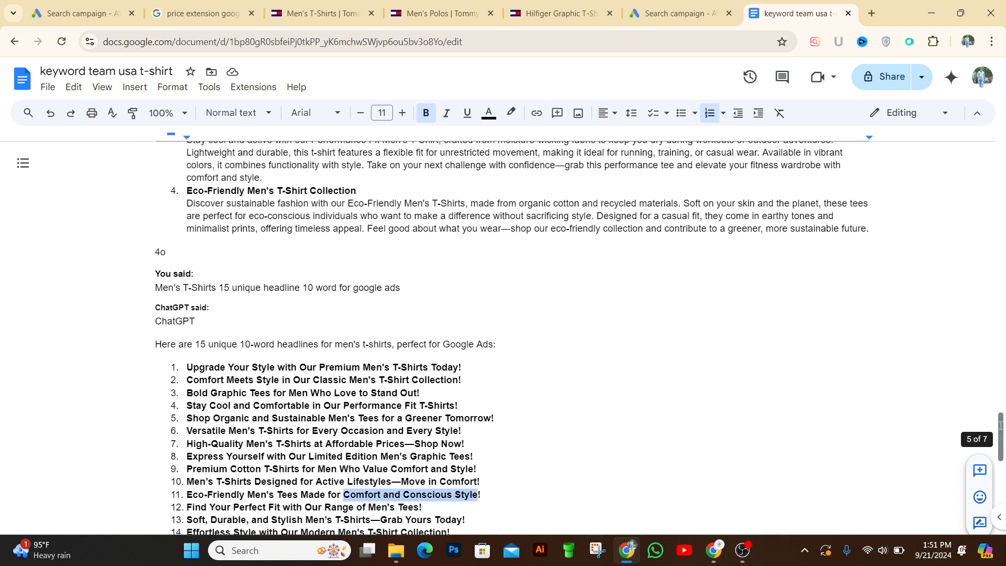
scroll(532, 376, down, 4)
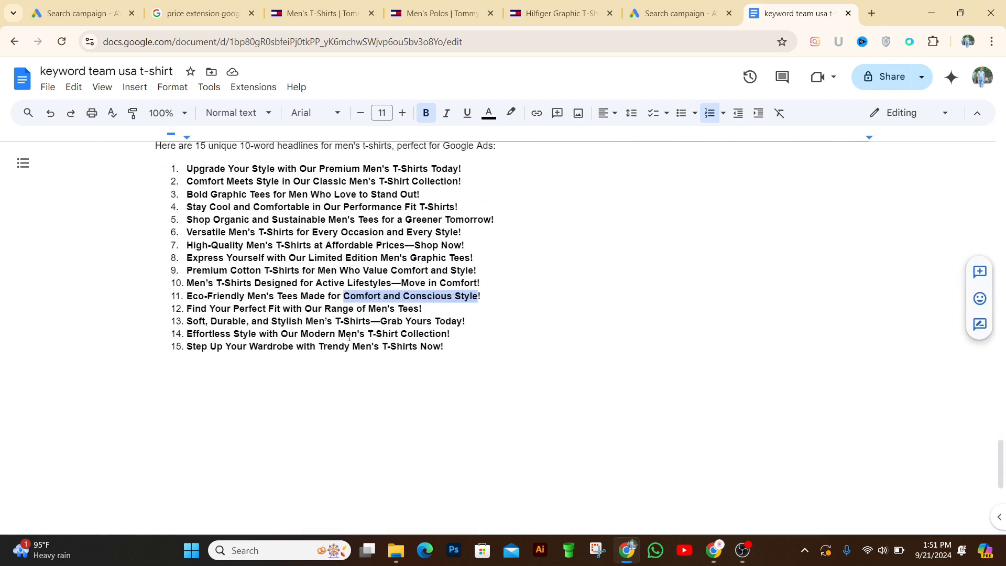
drag(303, 312, 424, 311)
key(ctrl+c)
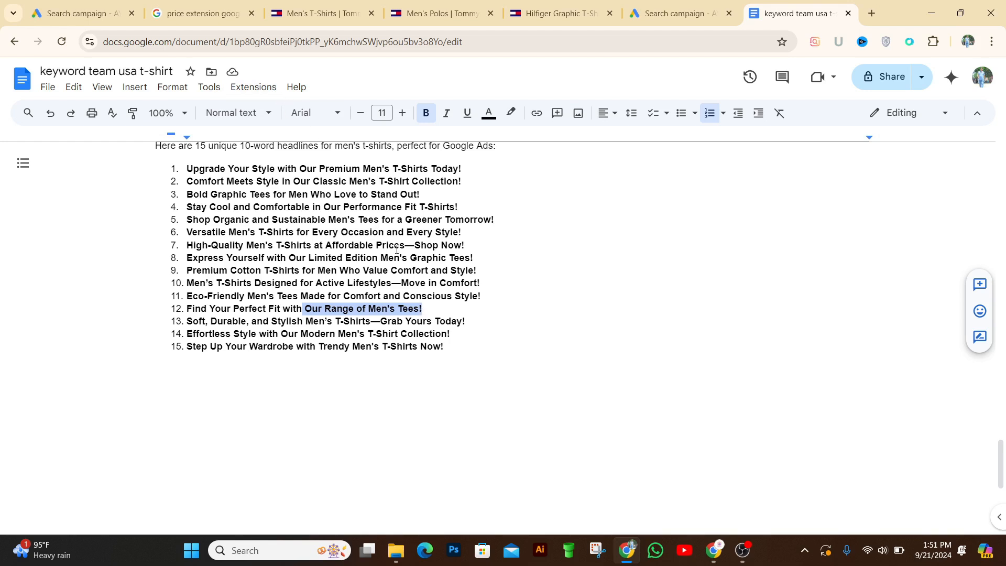
key(ctrl+1)
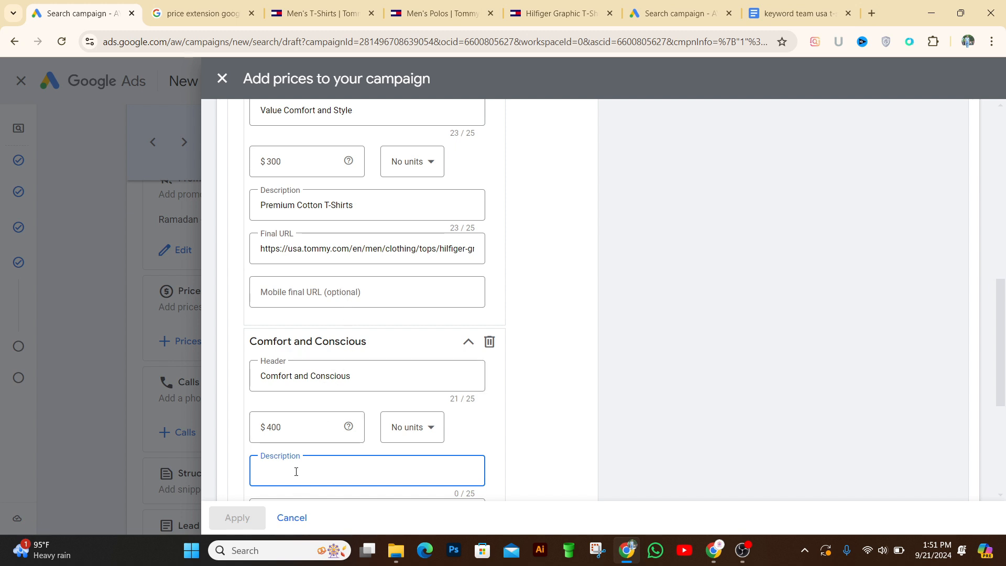
key(ctrl+v)
- Copy the address of the Tommy Hilfiger Men's Polos page and paste it as the "Comfort and Conscious" price asset's final URL
scroll(1003, 314, down, 4)
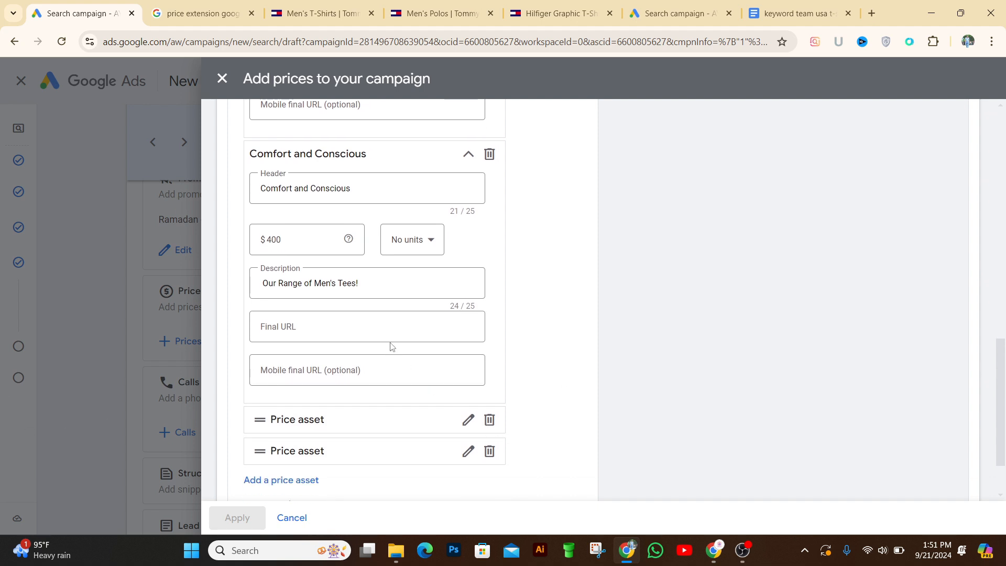
click(375, 332)
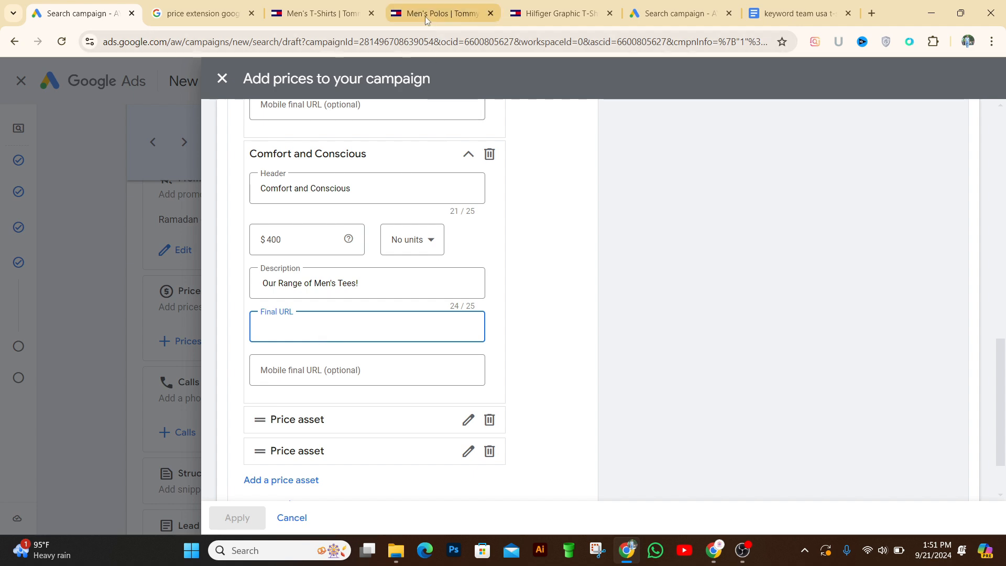
click(440, 13)
click(314, 15)
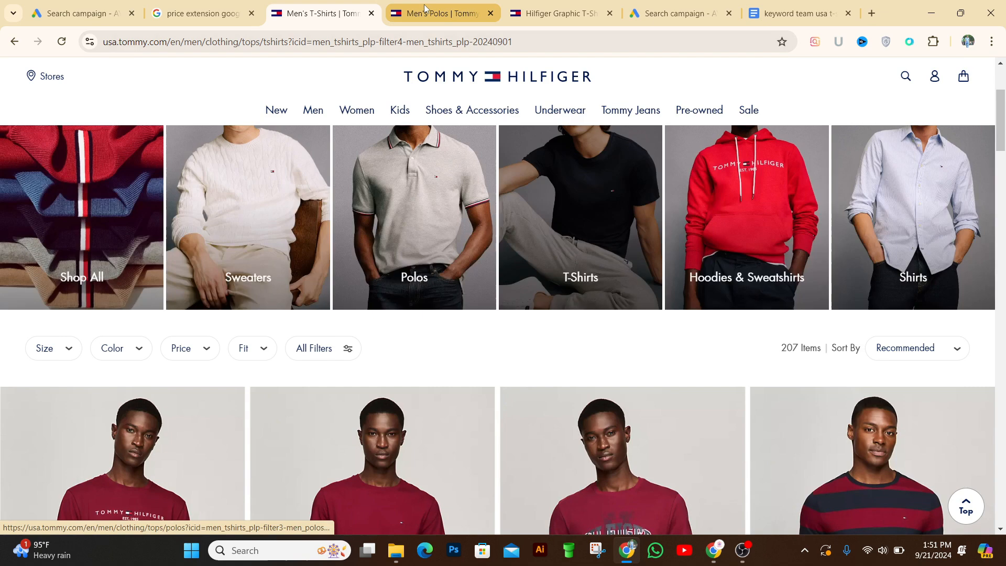
click(424, 9)
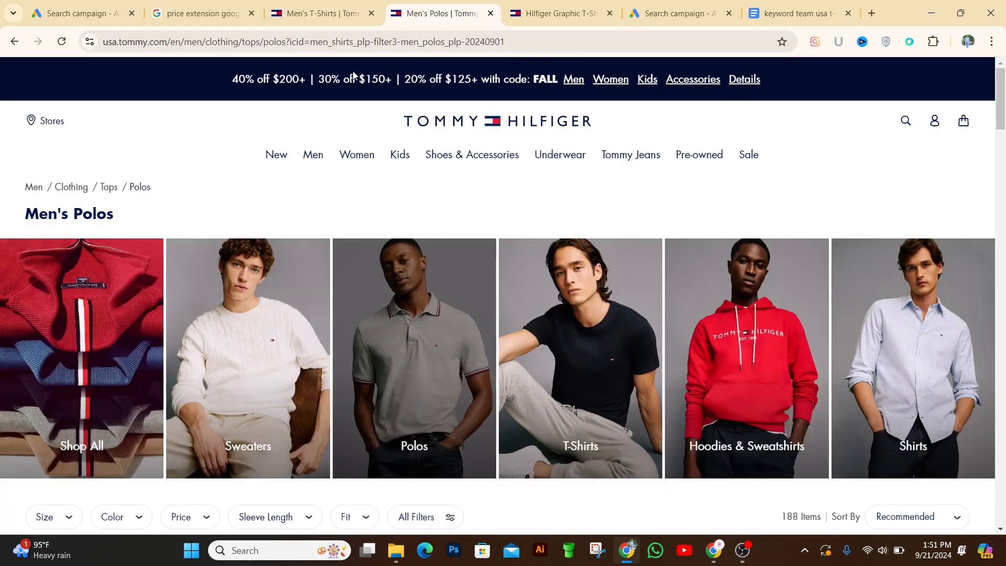
click(313, 41)
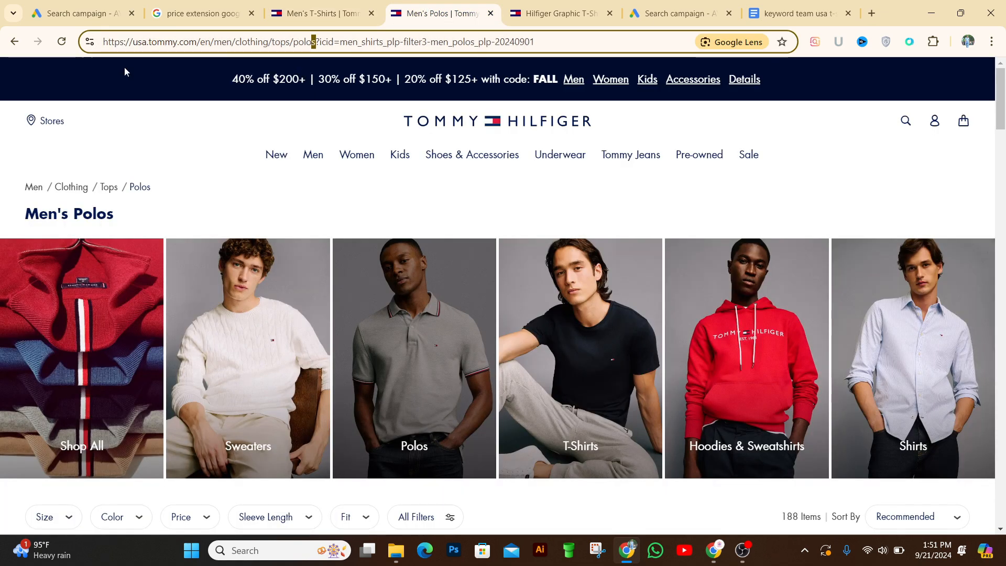
triple_click(122, 46)
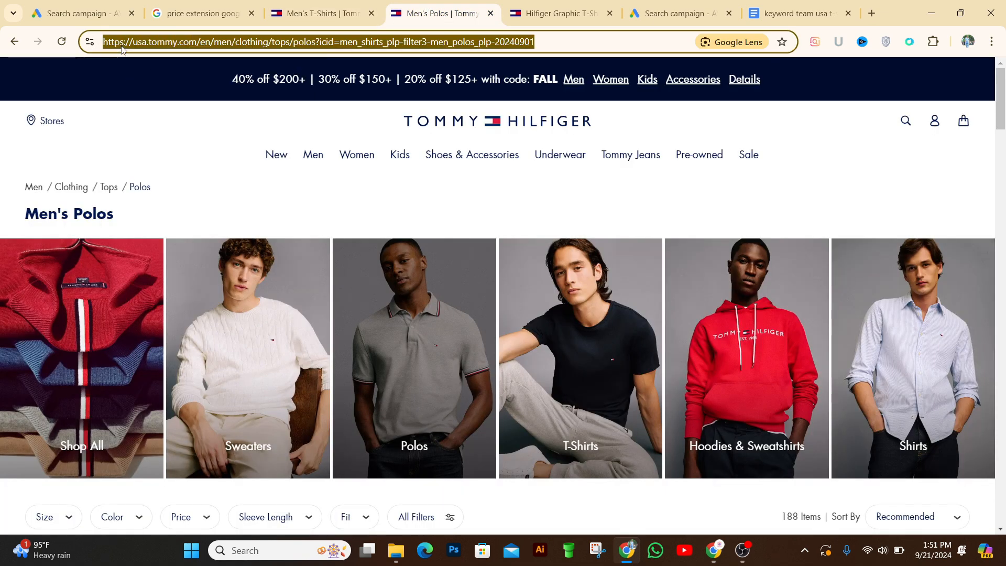
click(79, 13)
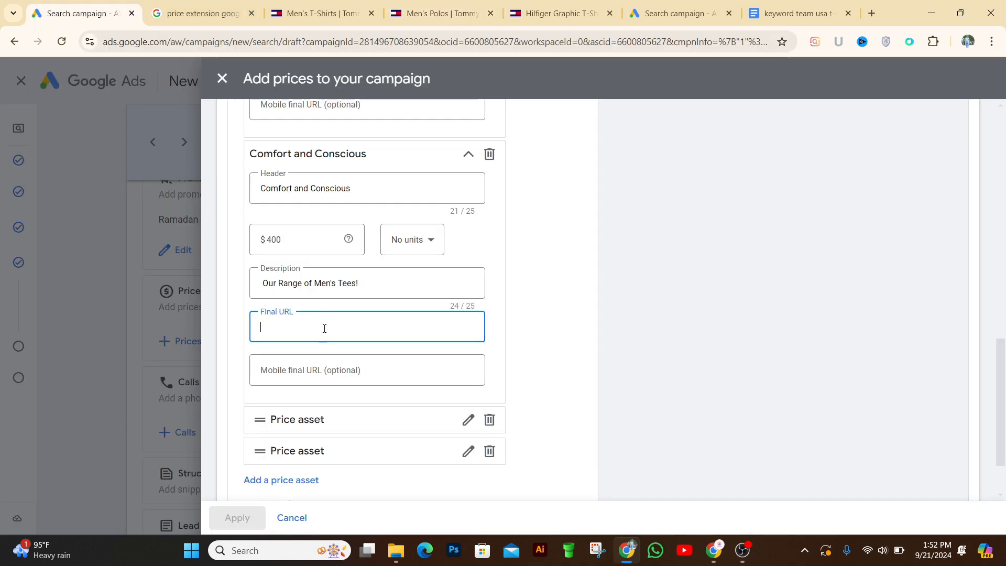
key(ctrl+v)
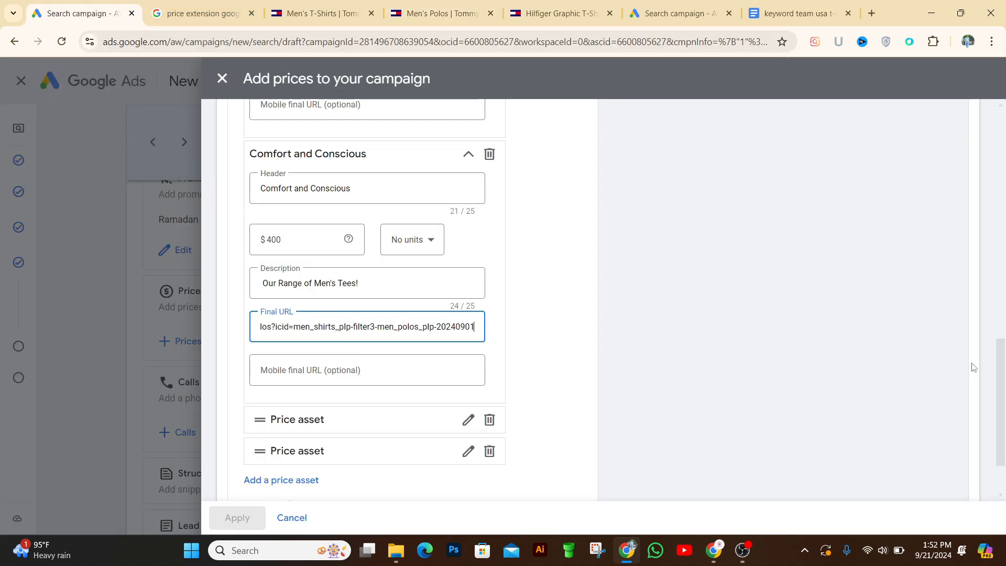
- Check the price form, leave the fourth price asset empty, then save the prices and apply them to the campaign
drag(1001, 367, 1001, 377)
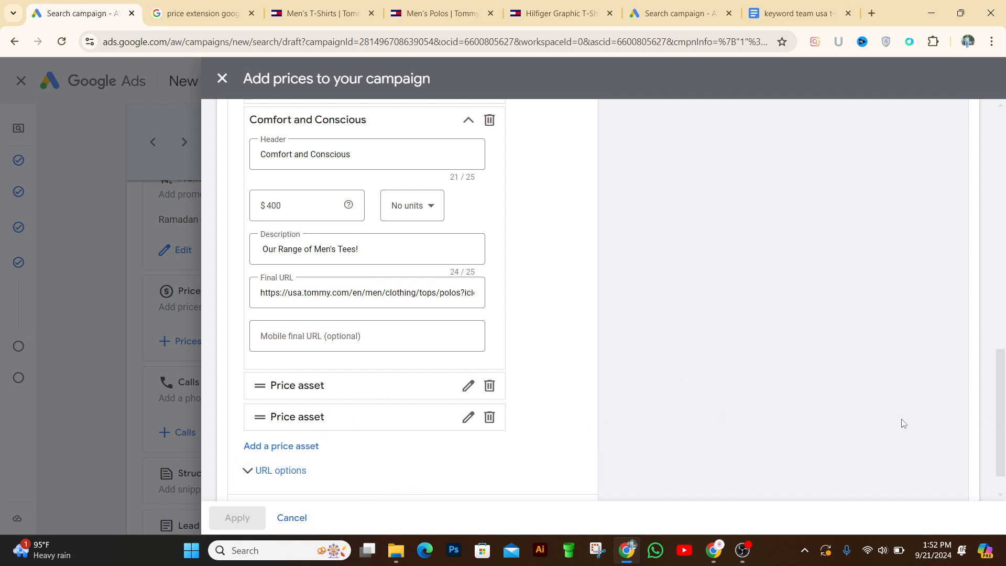
click(276, 388)
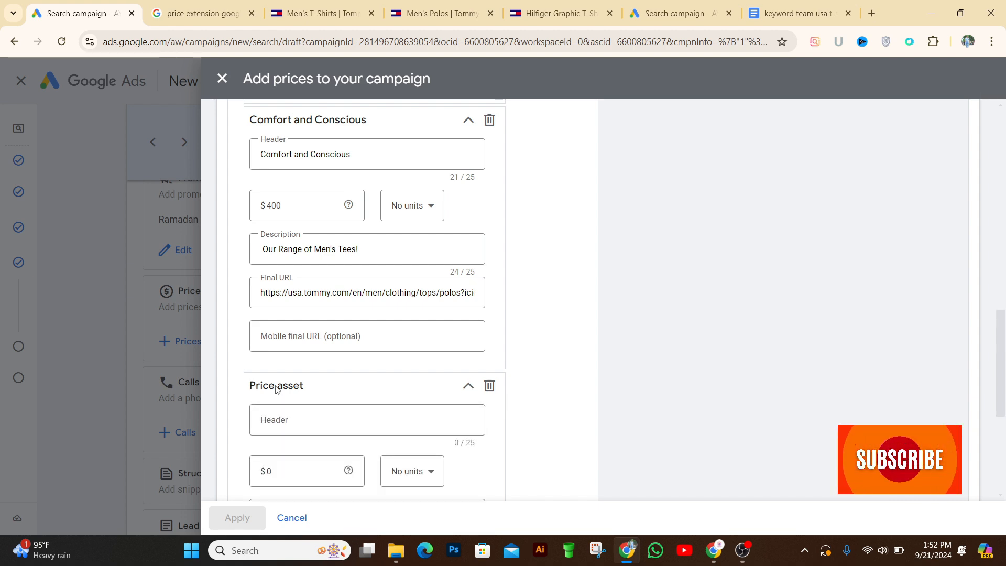
drag(1002, 361, 1005, 327)
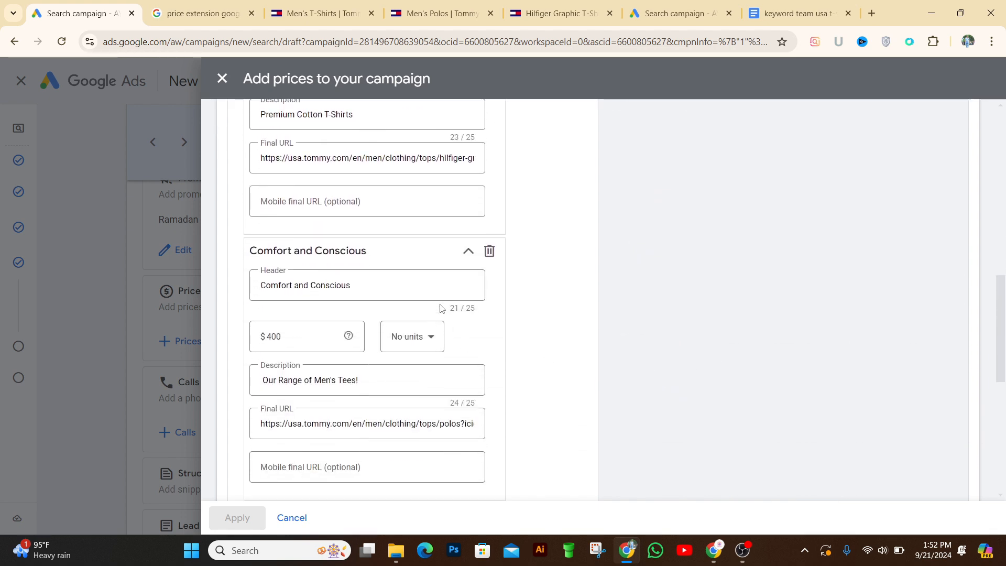
drag(1002, 278, 1005, 427)
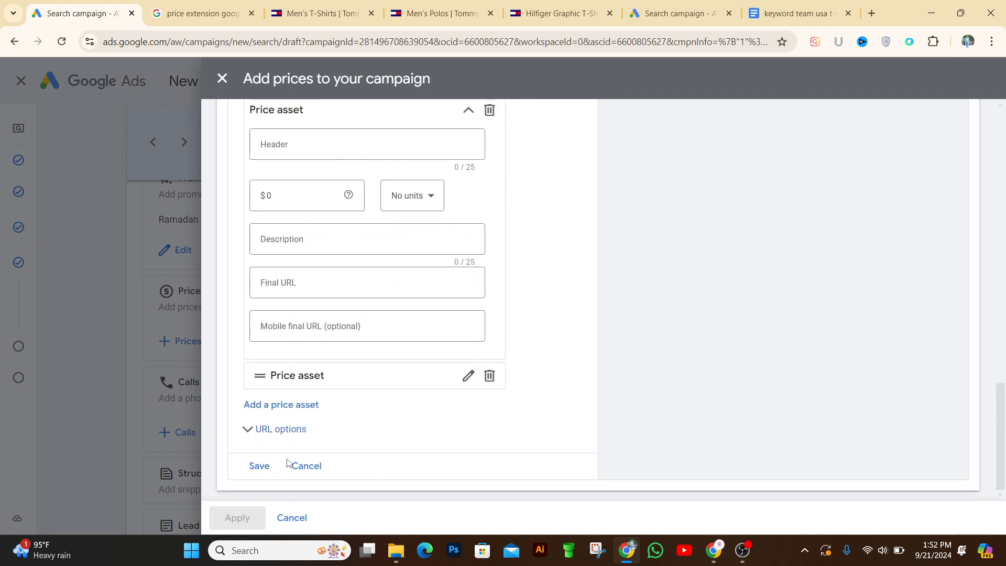
click(259, 473)
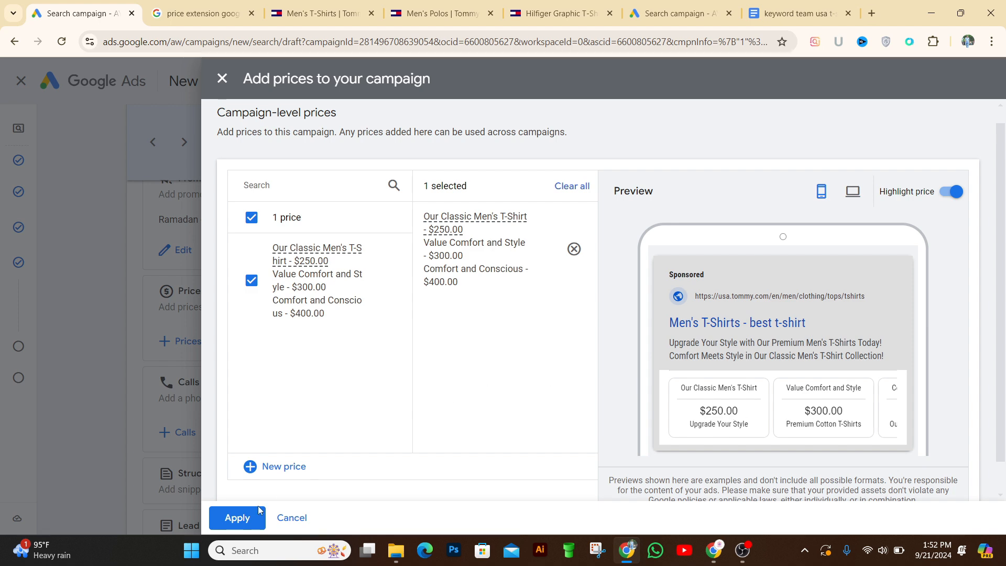
click(237, 518)
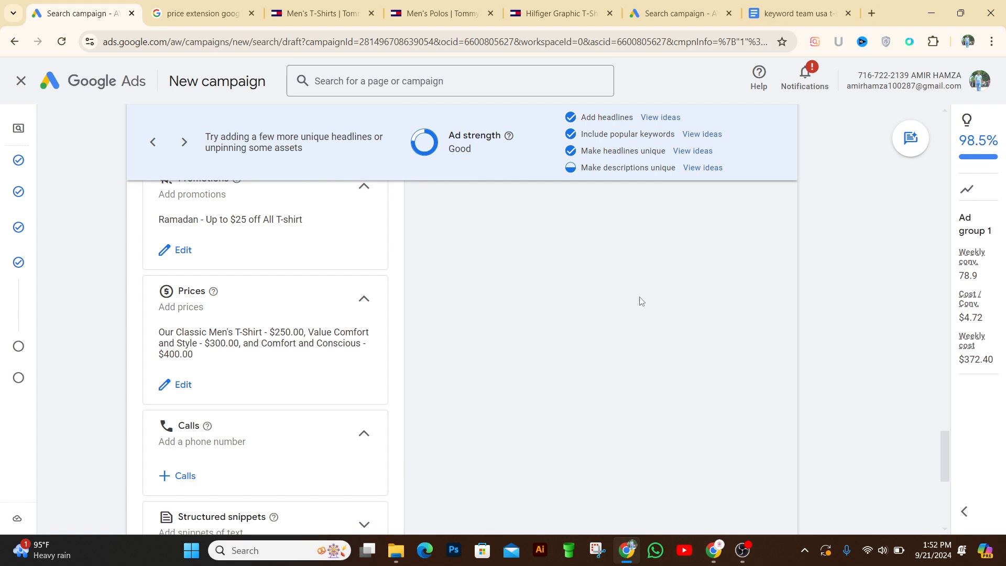
- Review the ad's sitelinks, callouts, promotion, prices, remaining asset types and headlines alongside the ad preview
scroll(953, 423, up, 3)
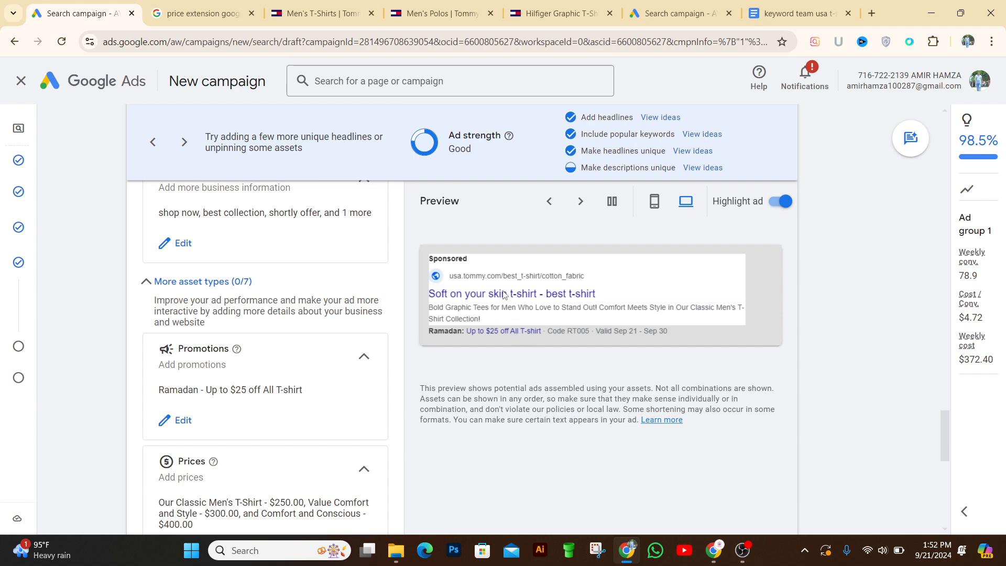
scroll(950, 424, up, 5)
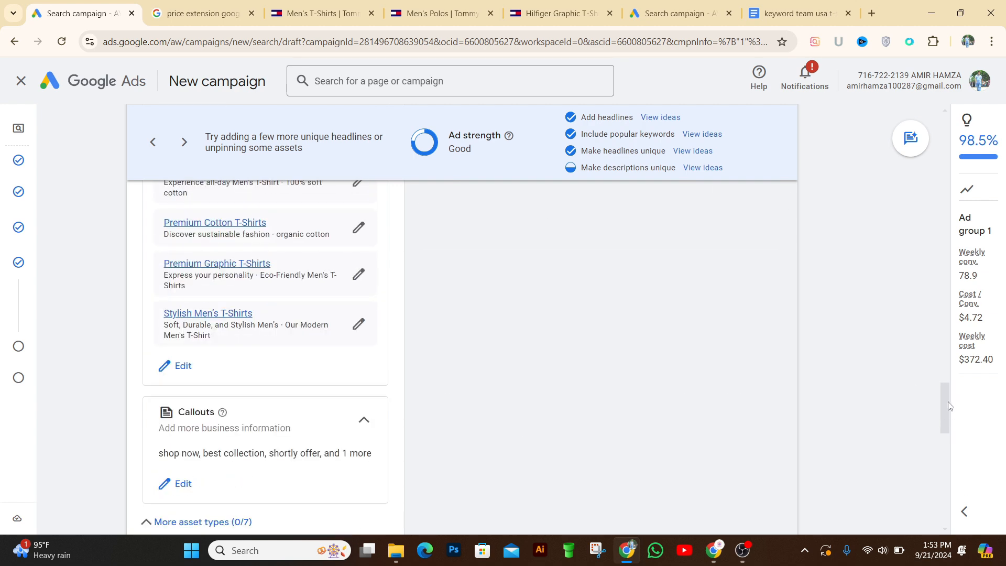
mouse_move(947, 402)
mouse_down()
mouse_move(949, 335)
mouse_move(959, 464)
mouse_move(932, 398)
mouse_up()
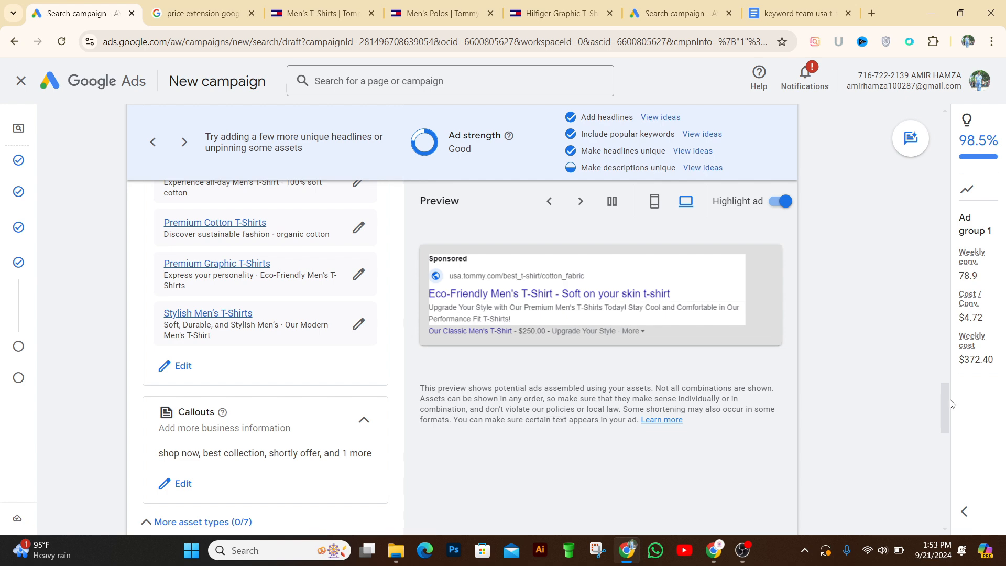
drag(948, 396, 939, 425)
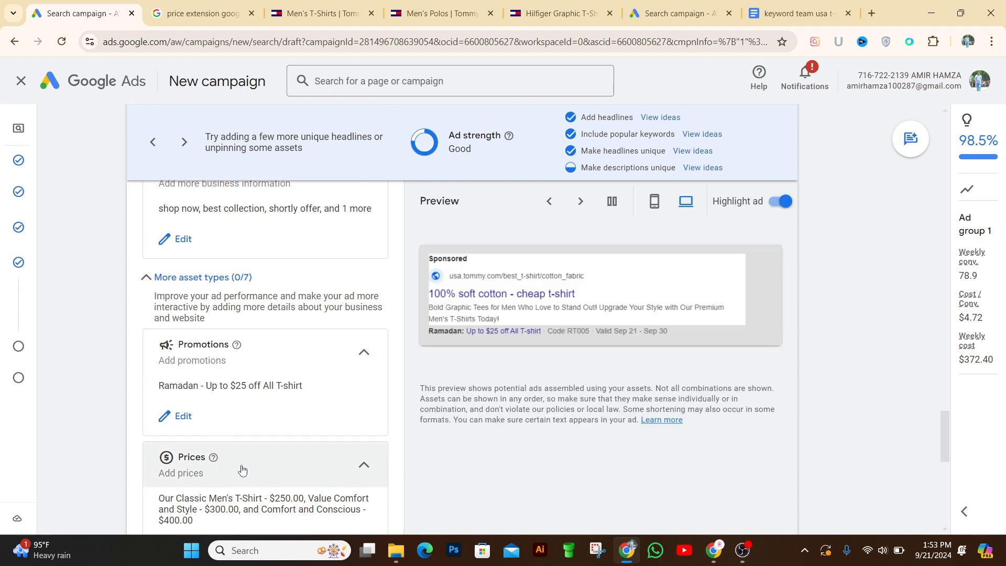
drag(945, 432, 961, 458)
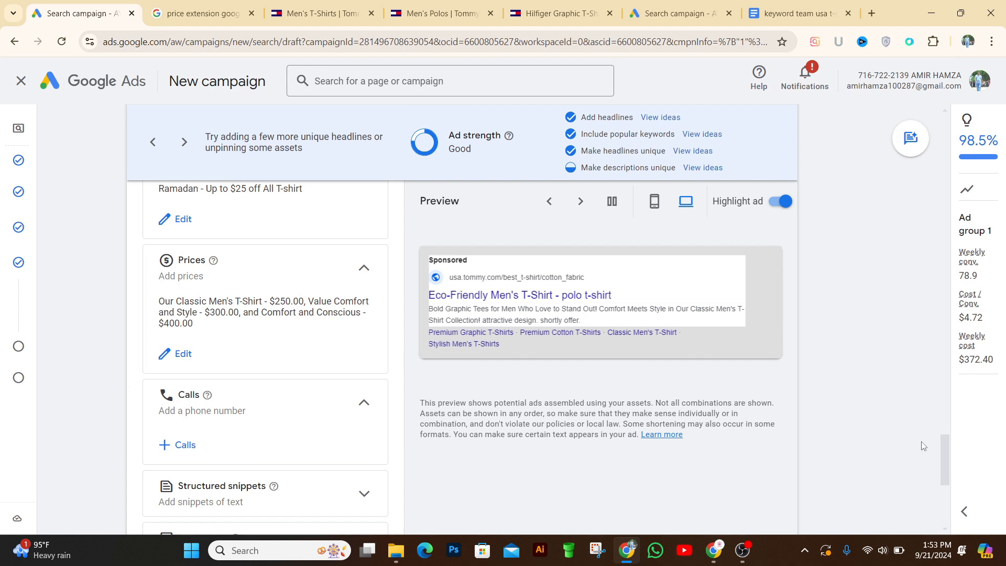
drag(948, 447, 948, 464)
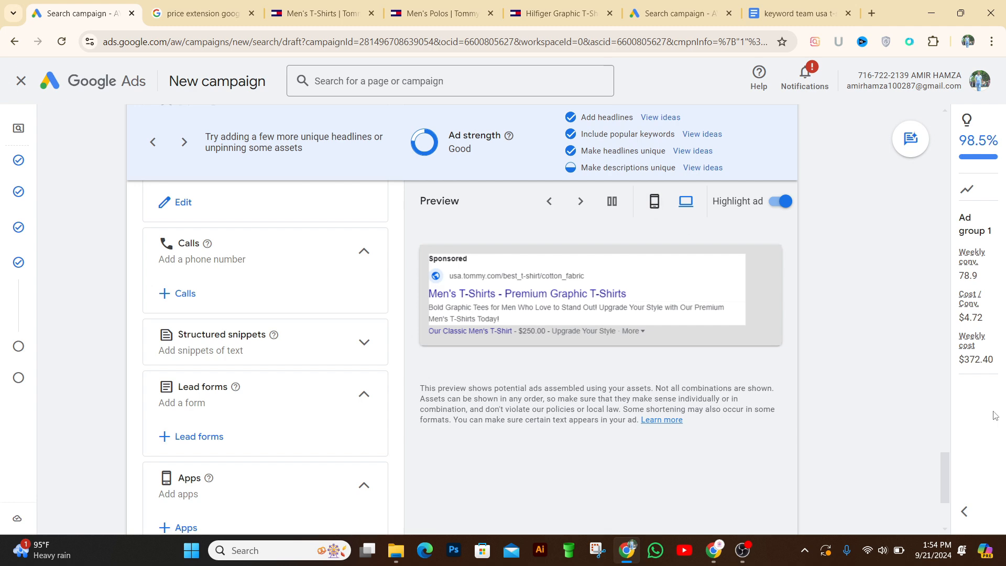
drag(950, 471, 1004, 369)
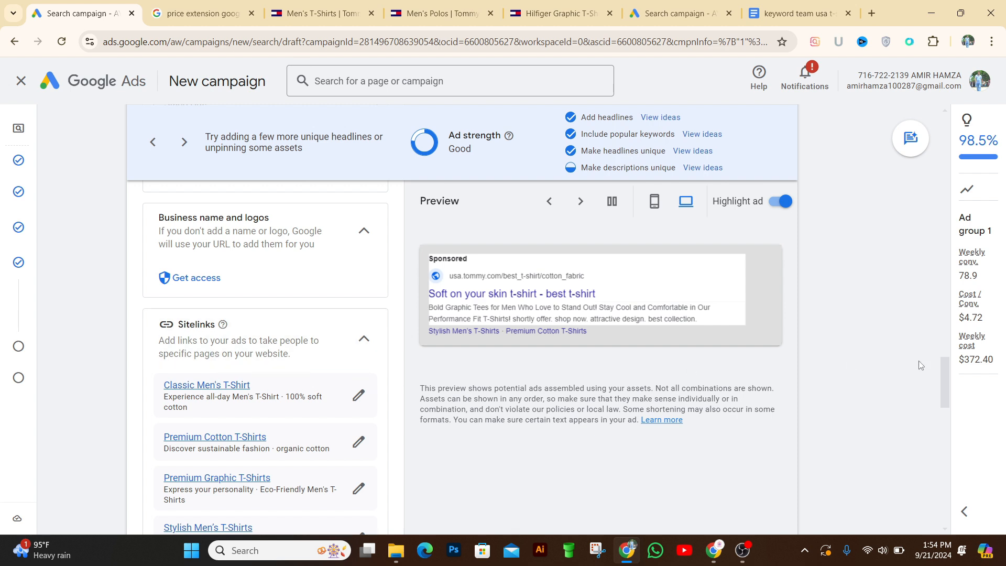
drag(948, 394, 948, 421)
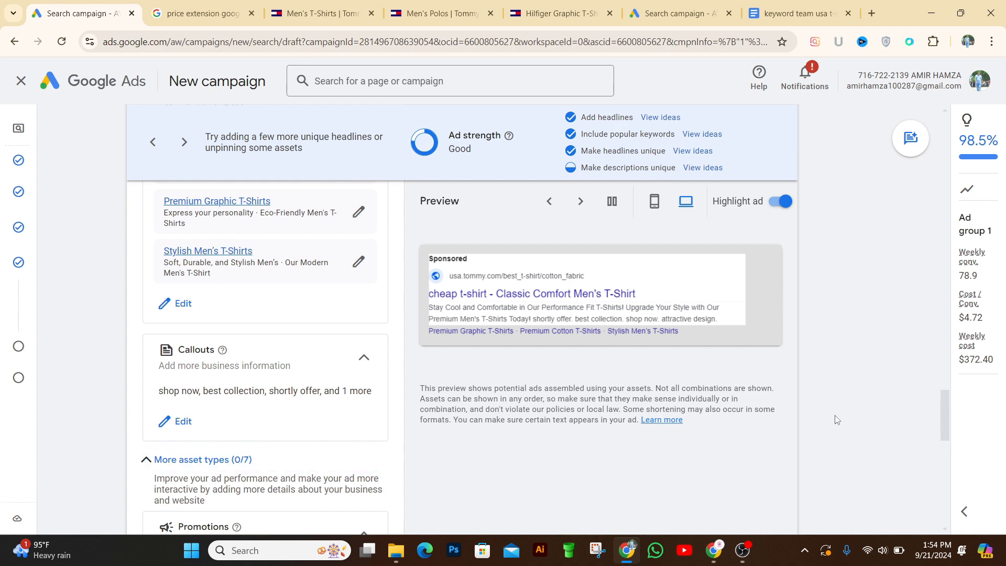
drag(945, 426, 953, 438)
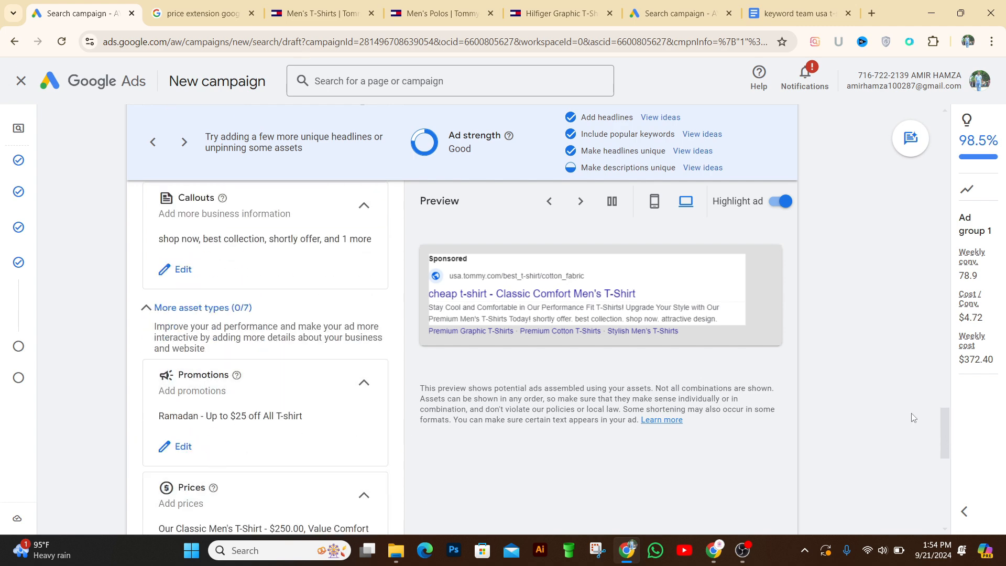
drag(940, 427, 956, 456)
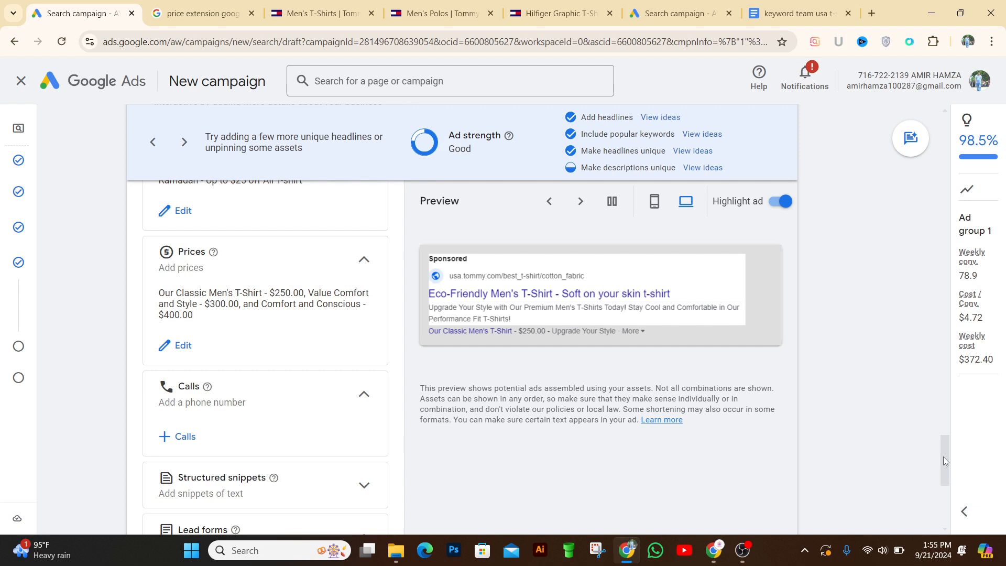
drag(943, 461, 955, 488)
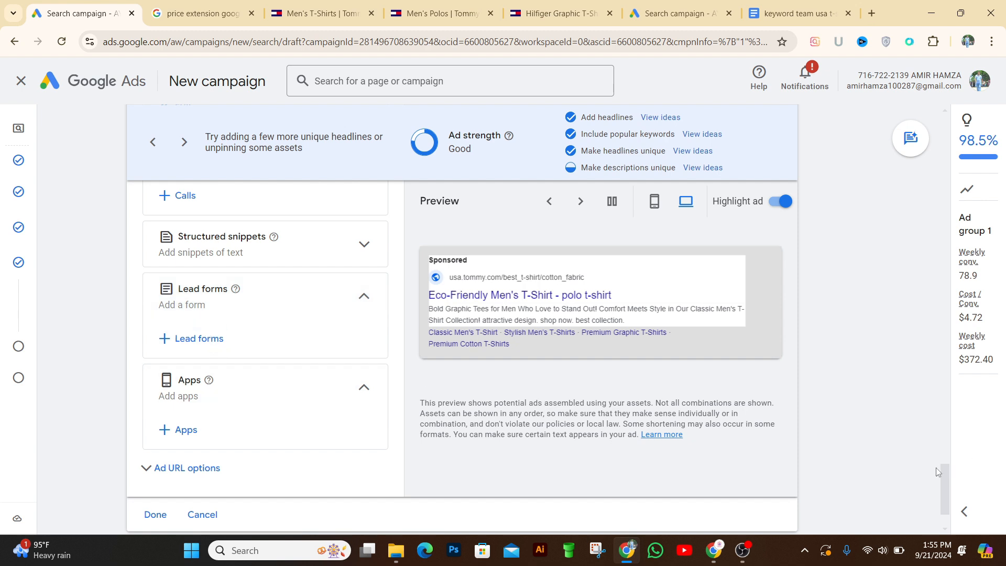
scroll(943, 472, up, 2)
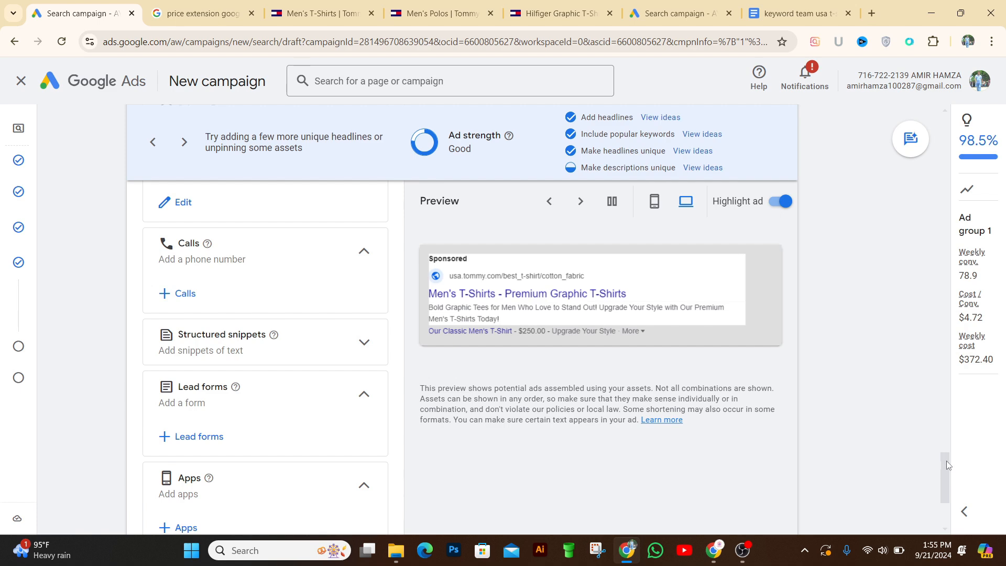
drag(946, 464, 947, 291)
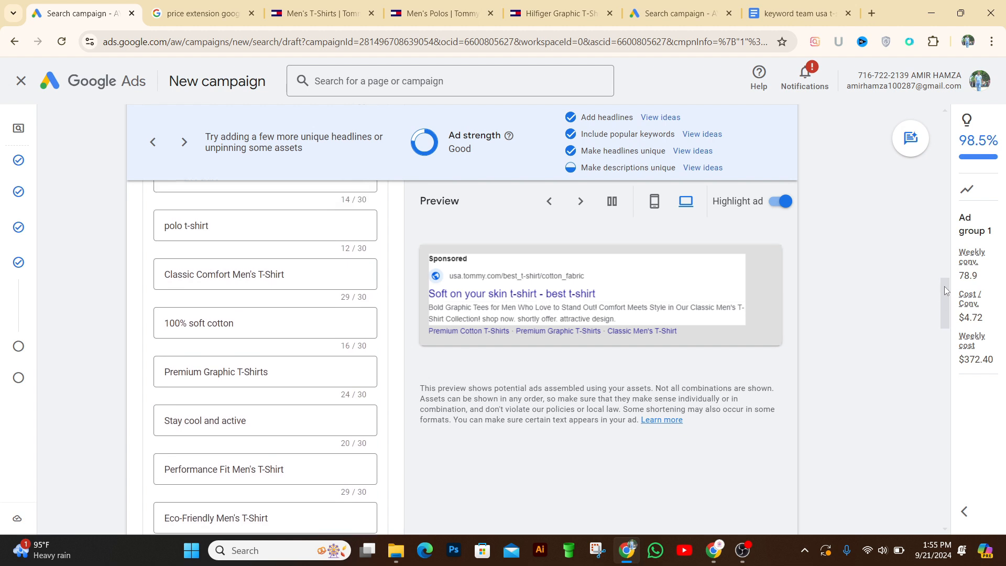
scroll(946, 291, up, 4)
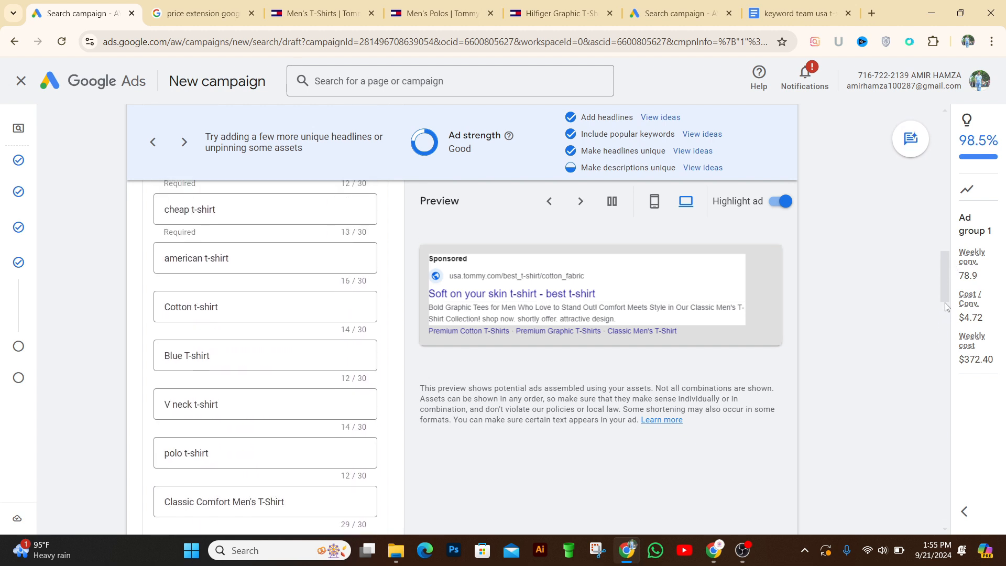